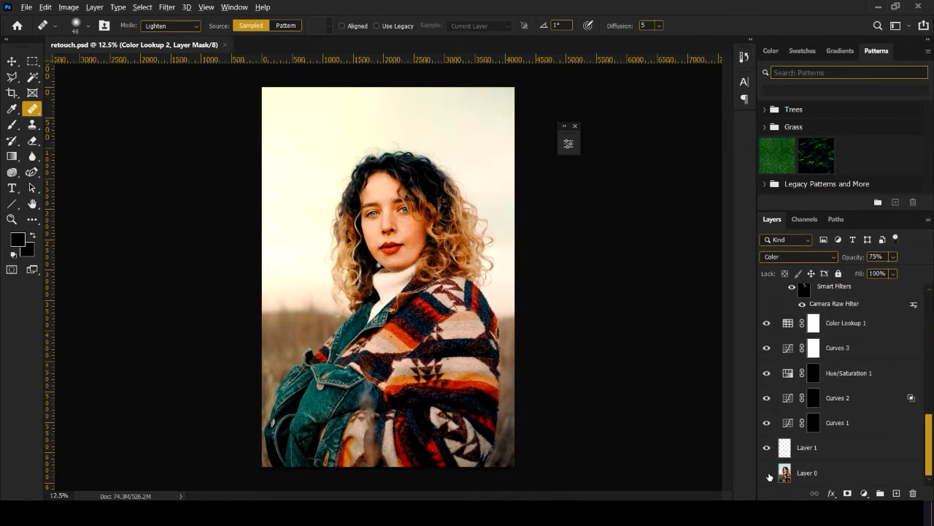
Step: Compare the original Layer 0 photo with the retouched result, restore the retouched view and save the document
alt+click(767, 473)
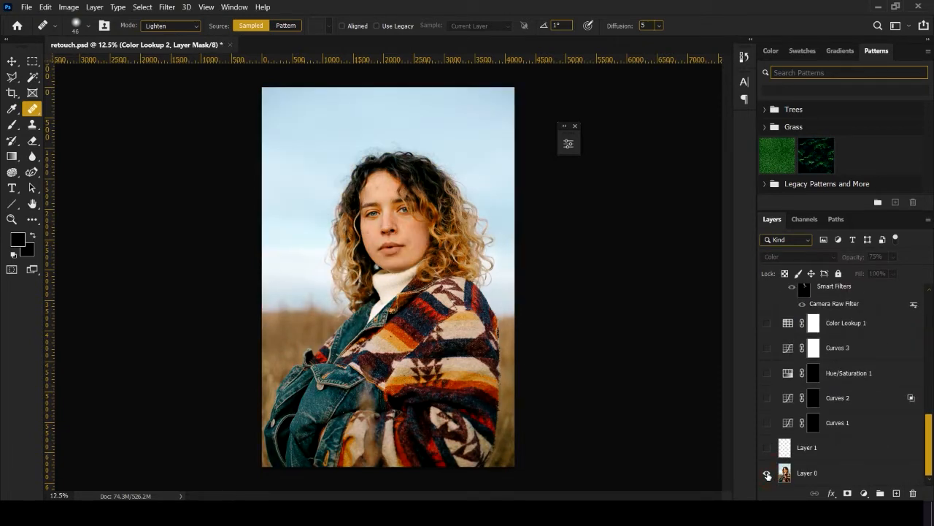
alt+click(766, 473)
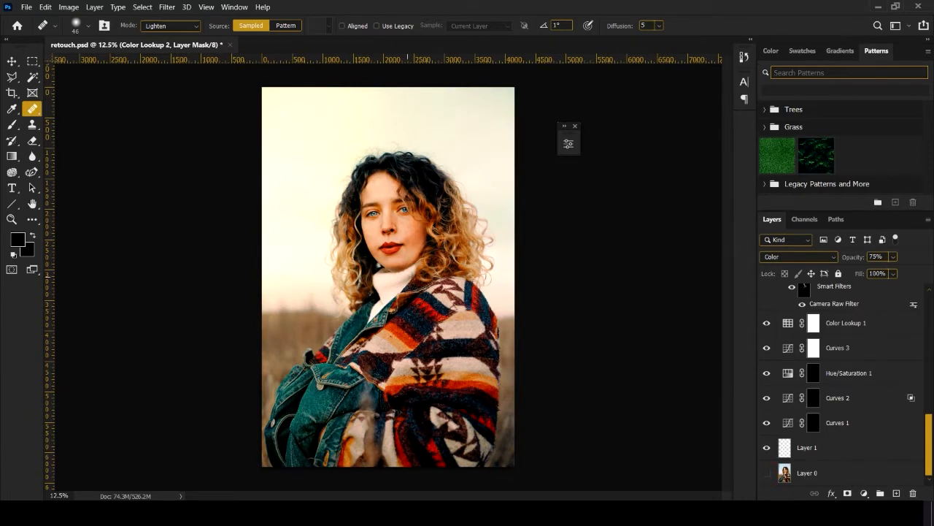
key(ctrl+s)
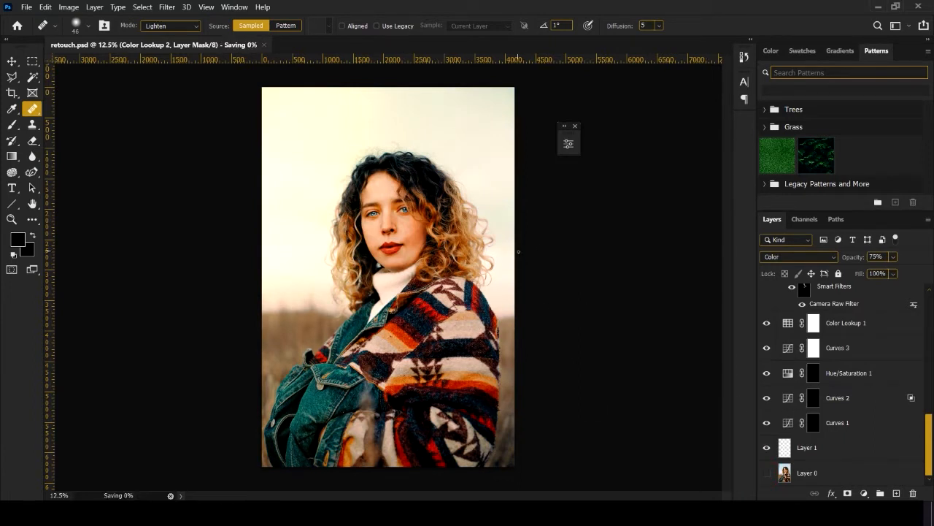
Step: Delete every layer above Layer 0 and make Layer 0 visible again
click(851, 448)
scroll(854, 394, up, 10)
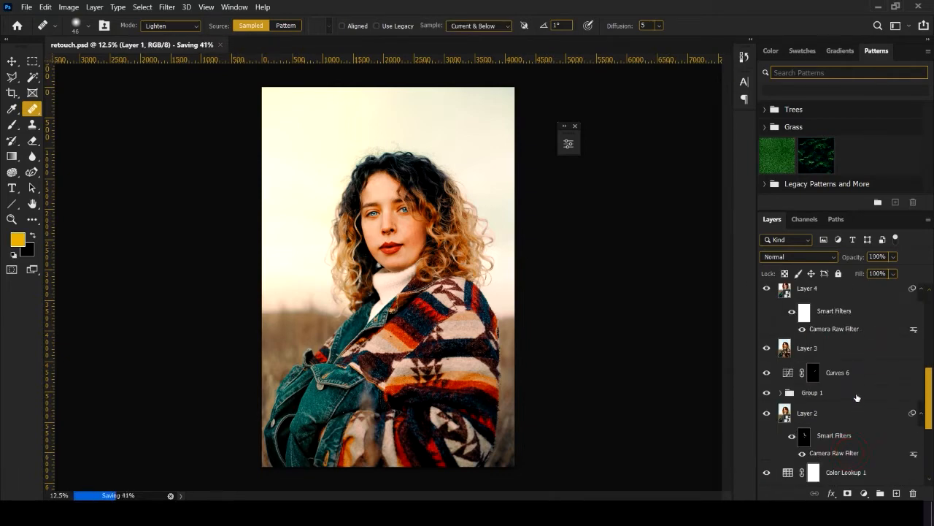
shift+click(862, 301)
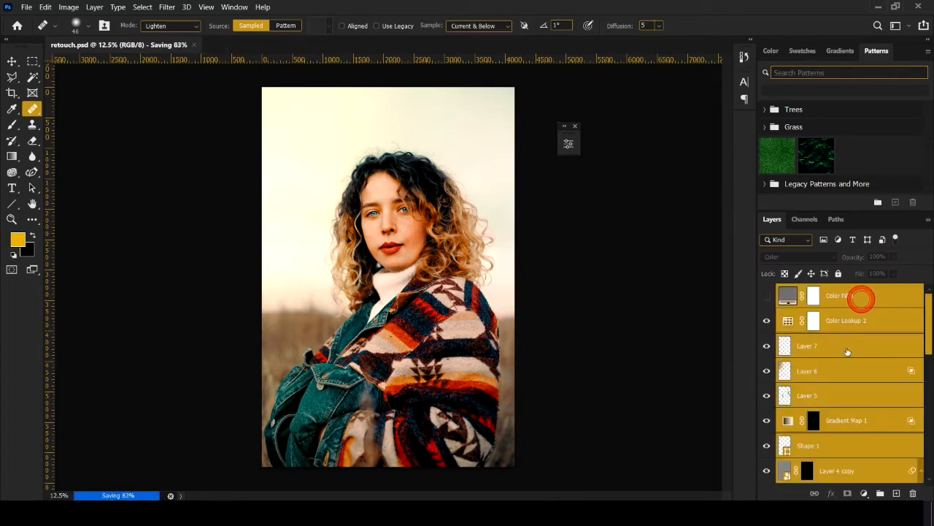
drag(868, 302, 912, 495)
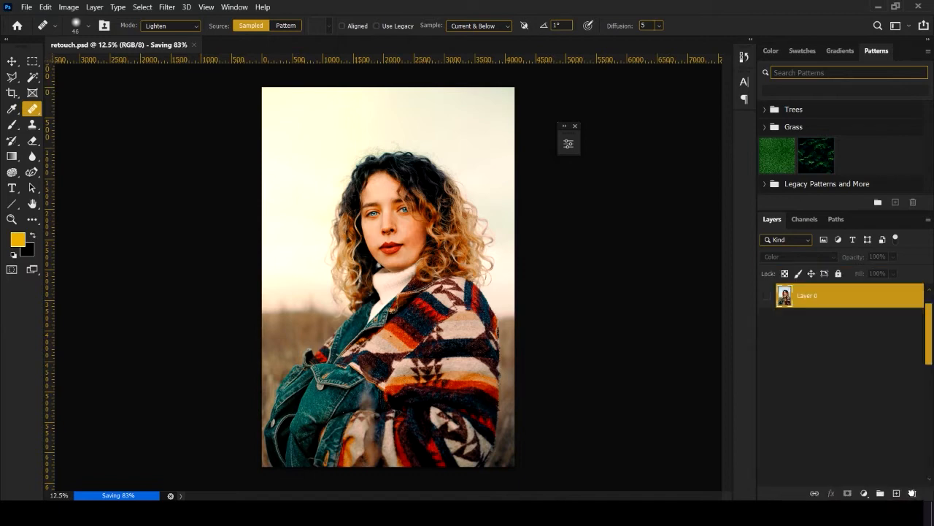
click(767, 296)
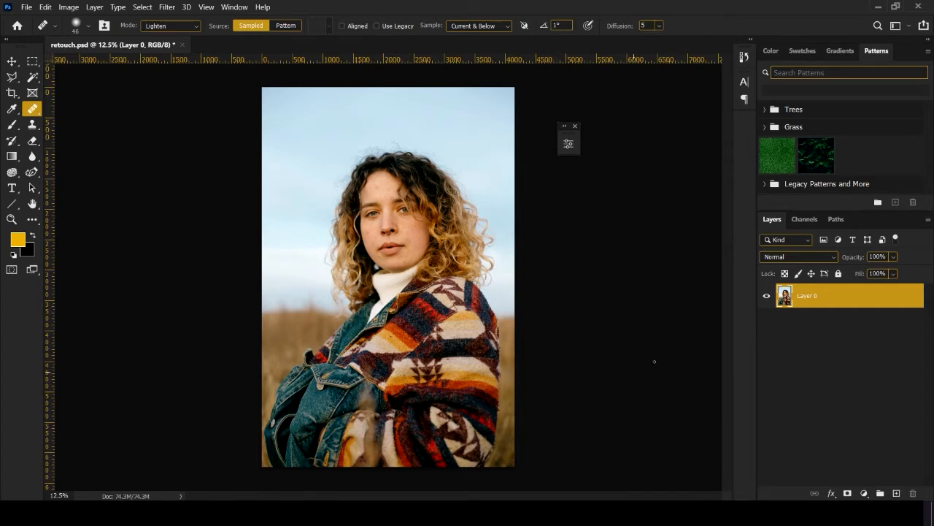
Step: Add a Black & White adjustment layer above Layer 0
key(ctrl+0)
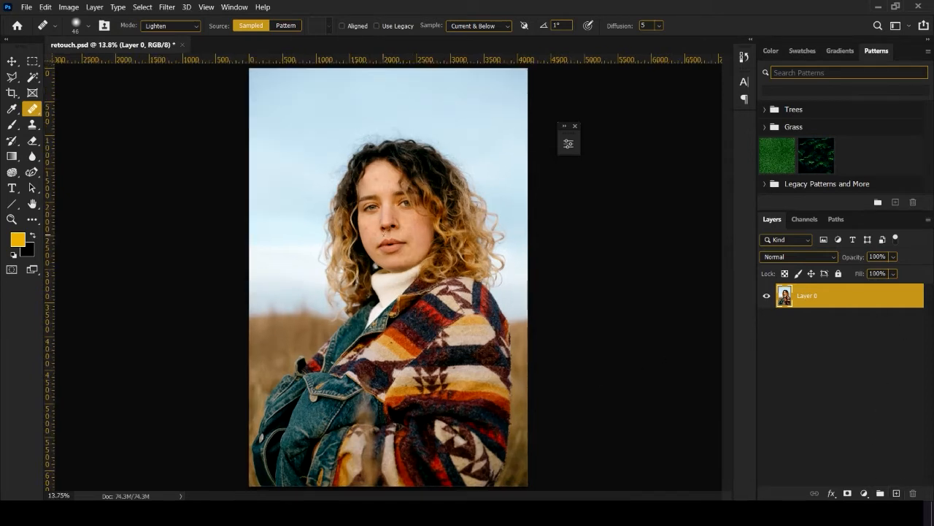
scroll(383, 233, up, 6)
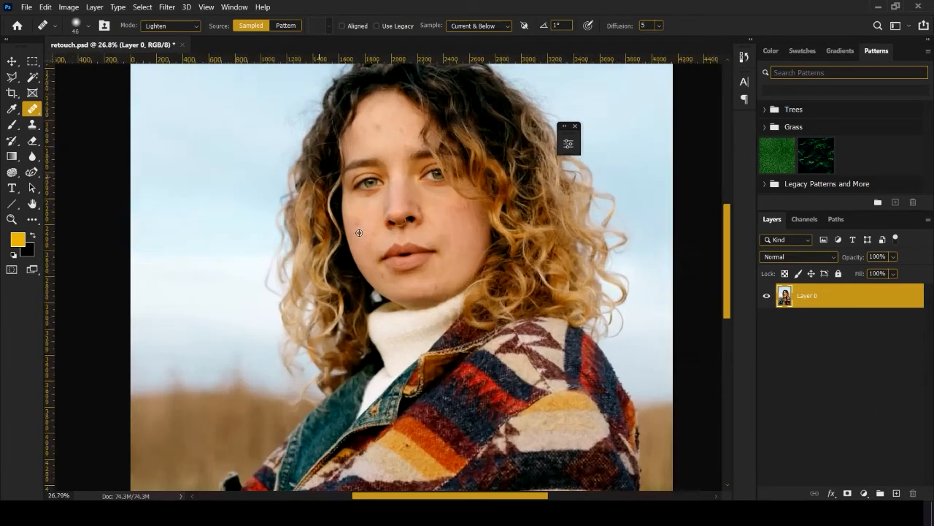
scroll(368, 293, up, 3)
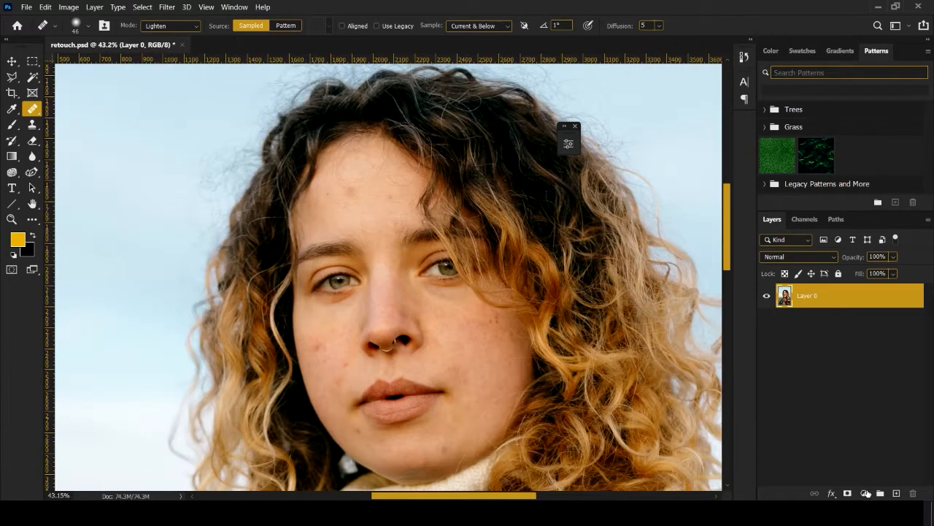
click(863, 492)
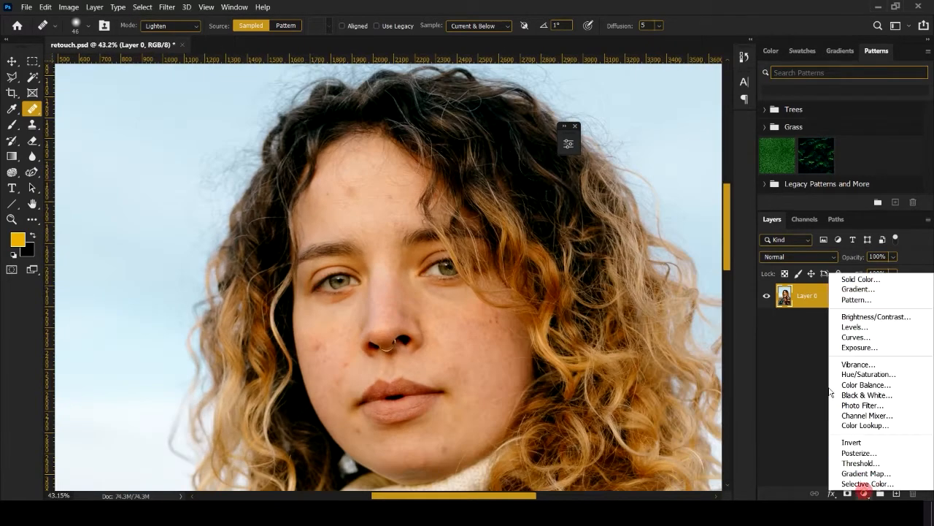
click(867, 394)
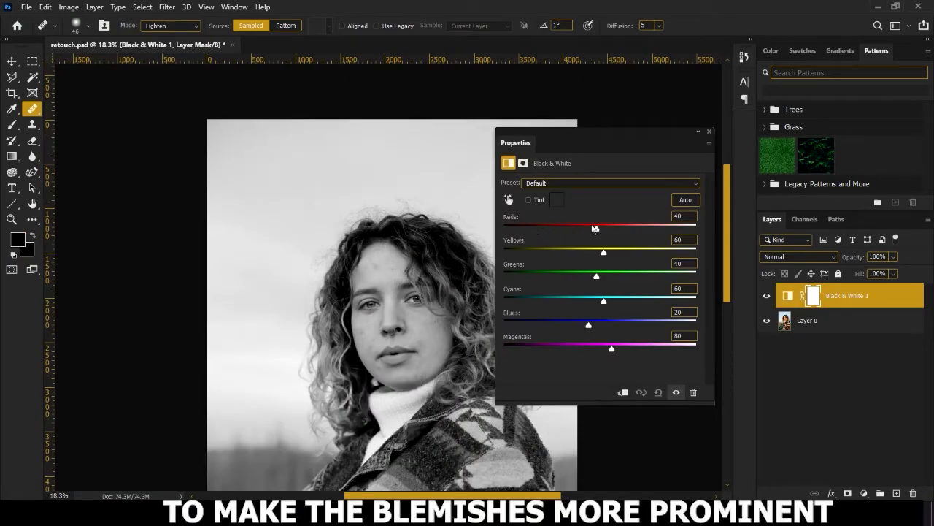
Step: Set the Black & White adjustment to Reds -121, Yellows 90, Greens 52, Cyans 75 and Magentas 75 to emphasize the skin blemishes
drag(595, 228, 533, 234)
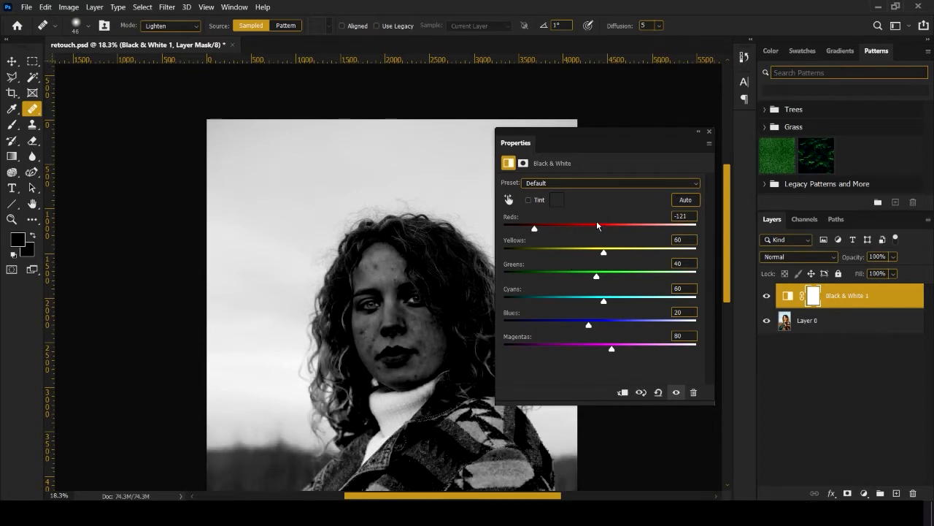
drag(603, 253, 613, 253)
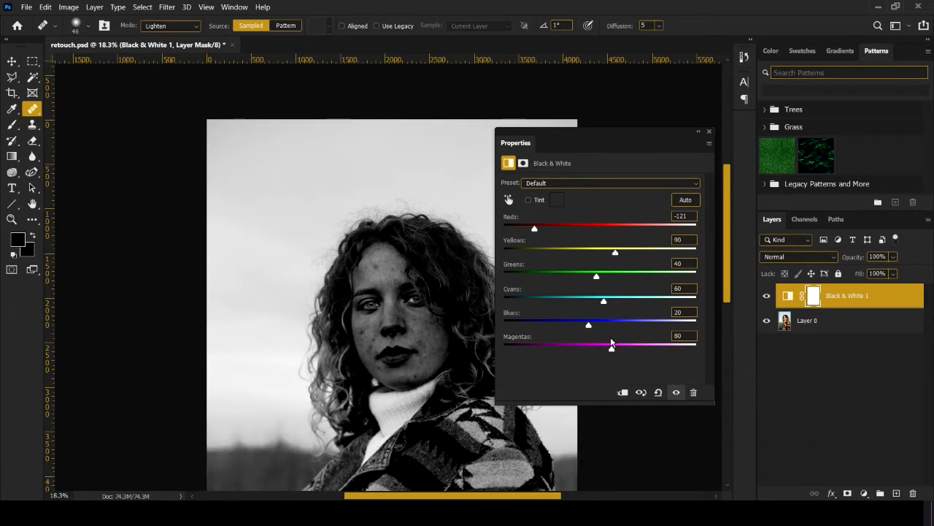
mouse_move(612, 348)
mouse_down()
mouse_move(620, 347)
mouse_move(610, 348)
mouse_up()
drag(596, 280, 610, 301)
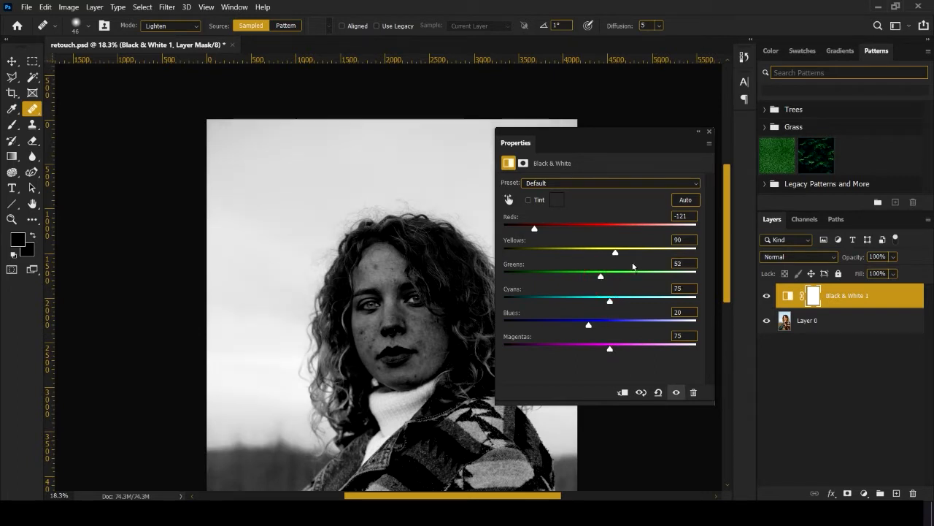
click(696, 131)
Step: Add an empty layer between Layer 0 and the Black & White adjustment layer
scroll(432, 311, down, 3)
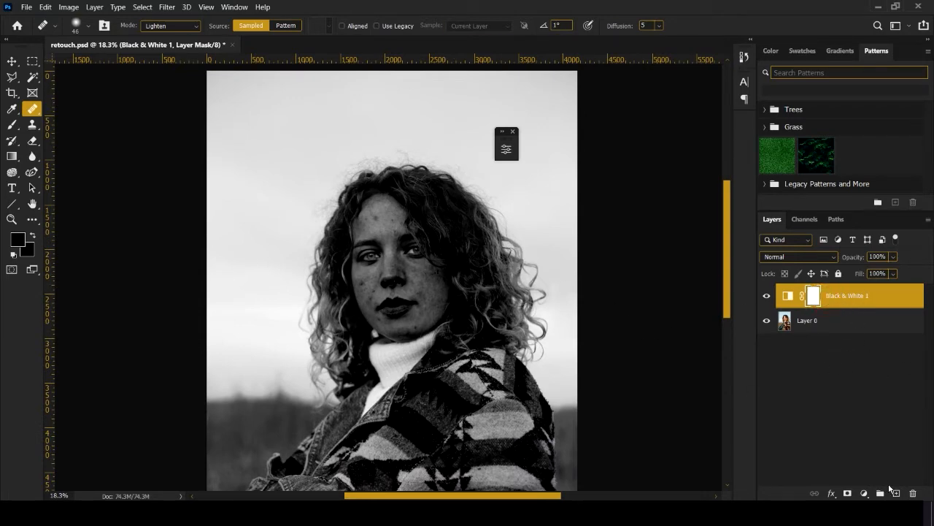
click(897, 493)
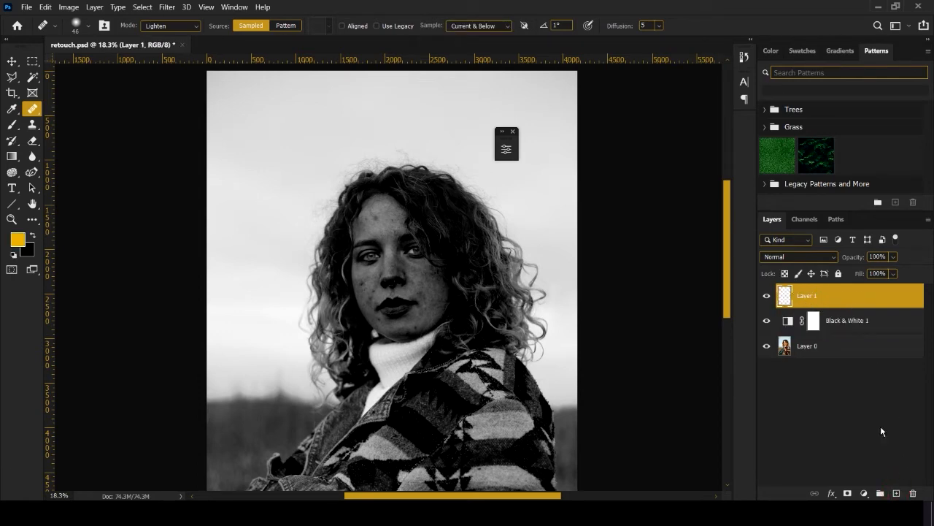
drag(855, 296, 913, 492)
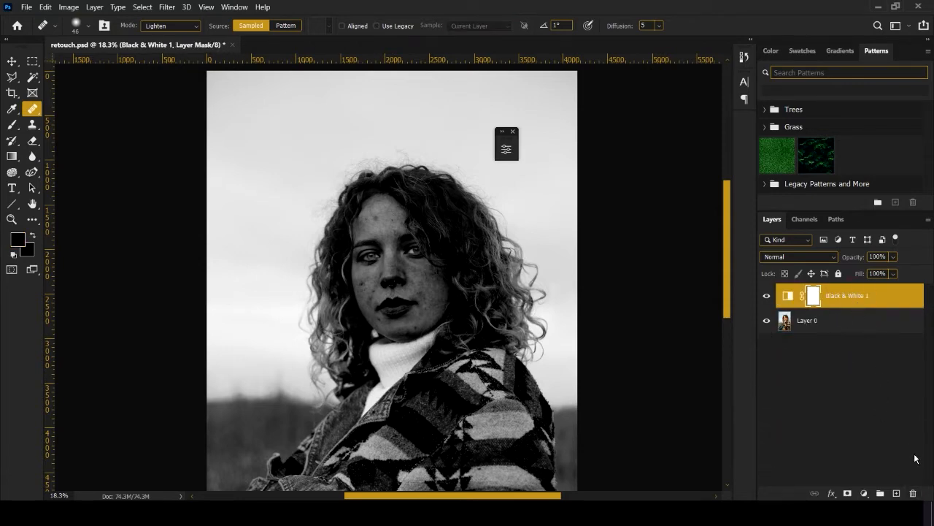
ctrl+click(896, 493)
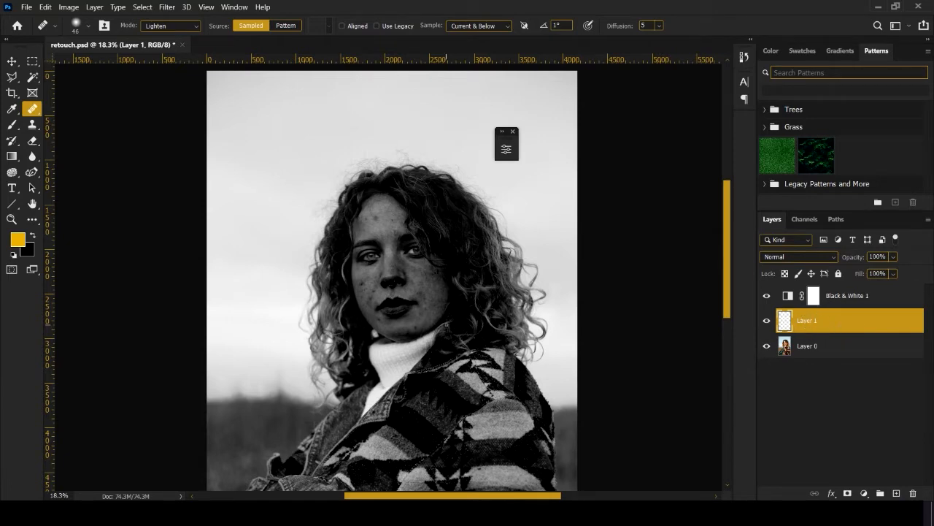
Step: Set up the Healing Brush with Lighten mode, a Sampled source and sampling from Current & Below
right_click(31, 110)
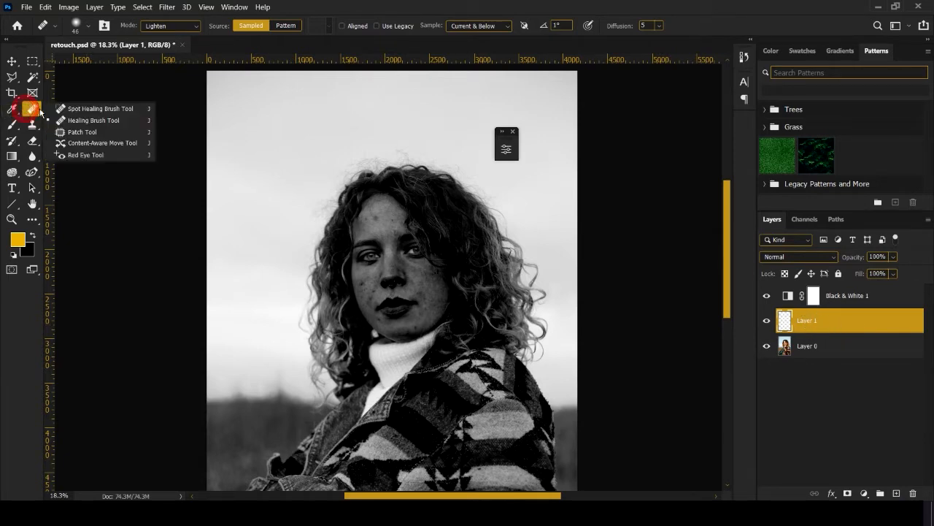
click(78, 120)
scroll(434, 286, up, 3)
drag(322, 201, 332, 214)
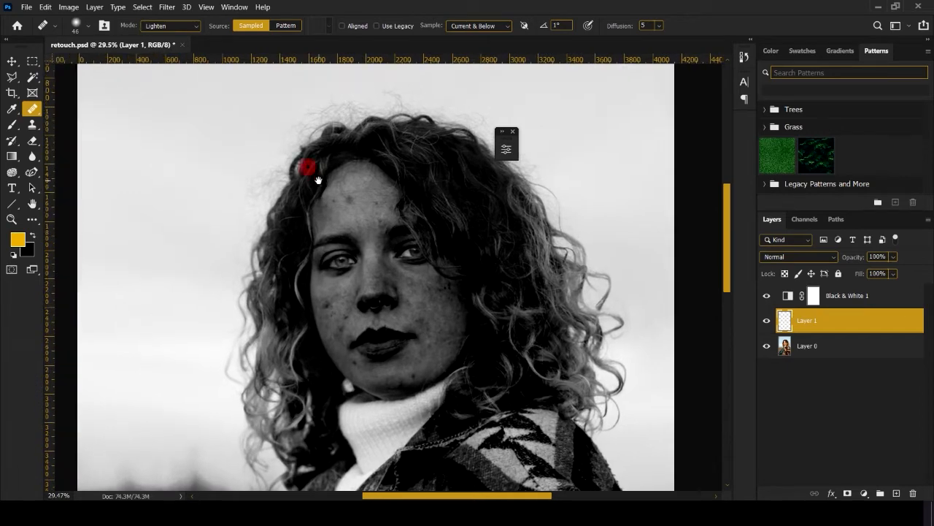
click(161, 27)
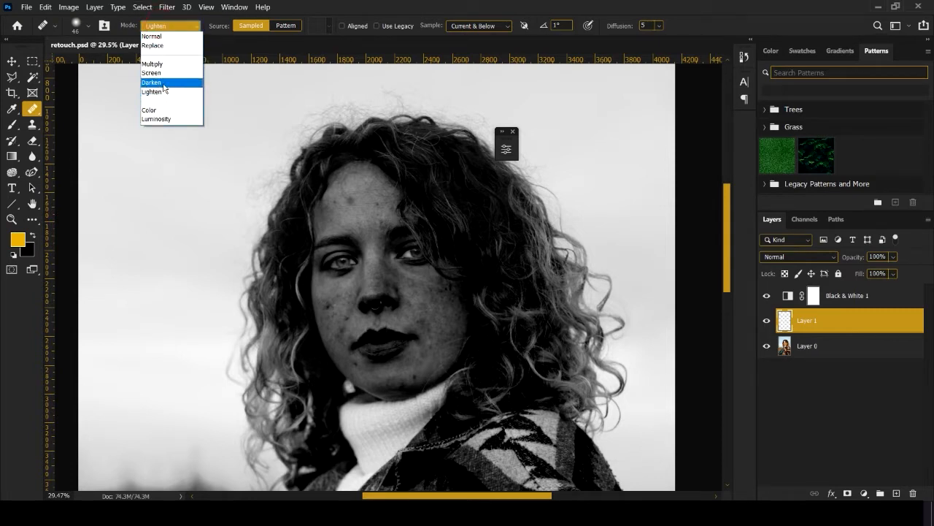
click(278, 17)
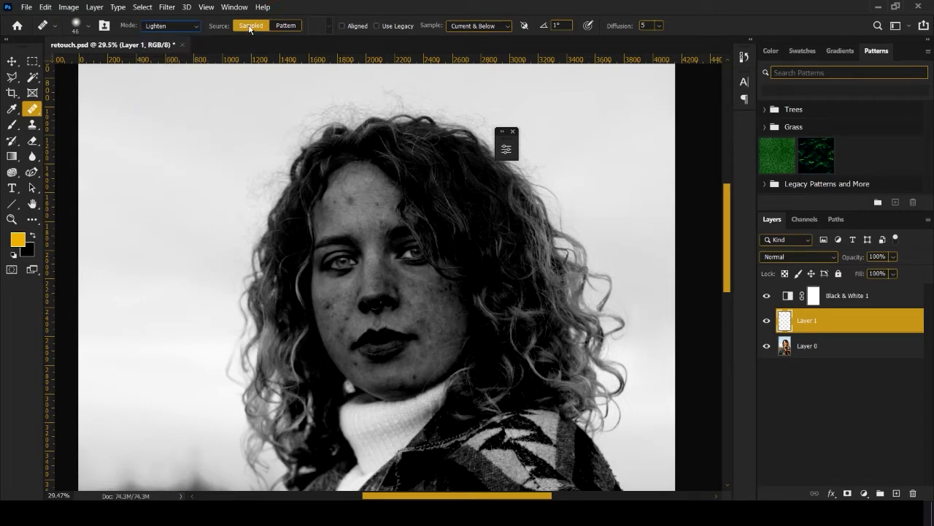
click(455, 27)
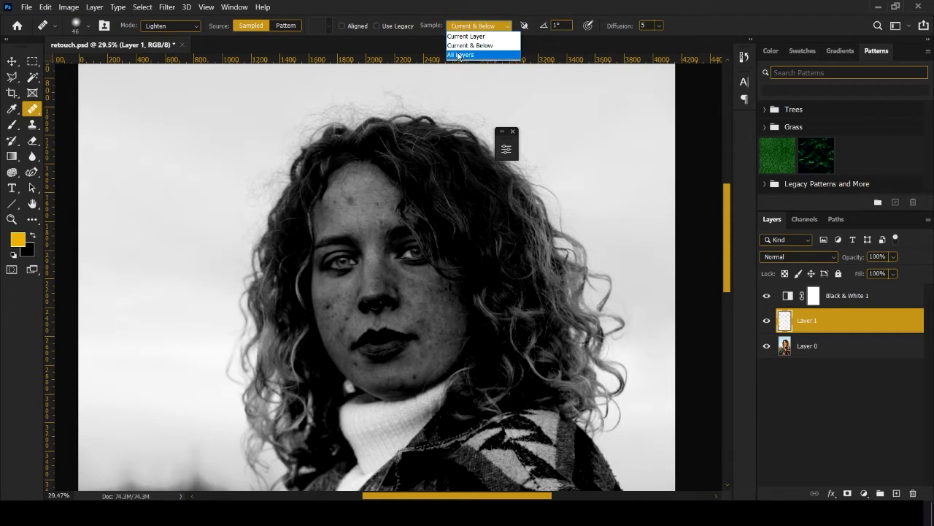
click(450, 46)
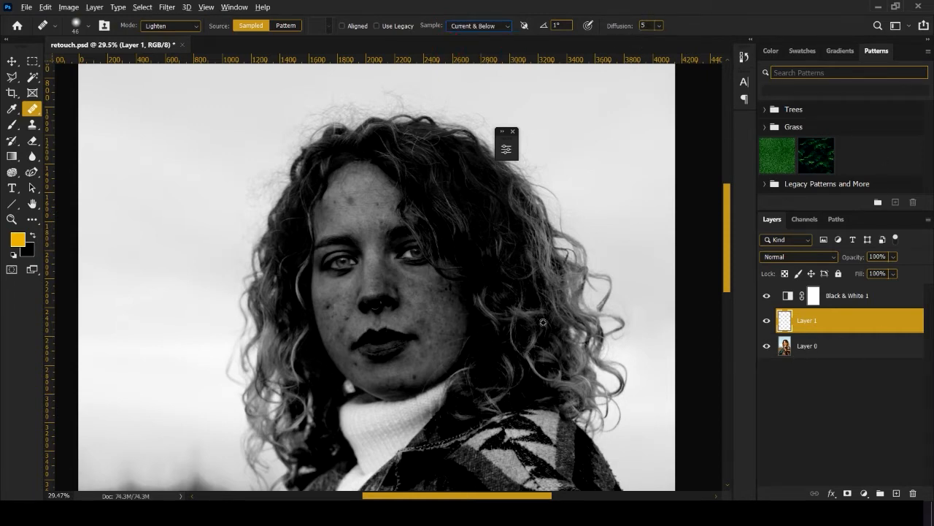
Step: Heal the large dark blemish on the cheek at the photo's left with a 57 px brush, sampling the clean skin just above it
scroll(384, 309, up, 2)
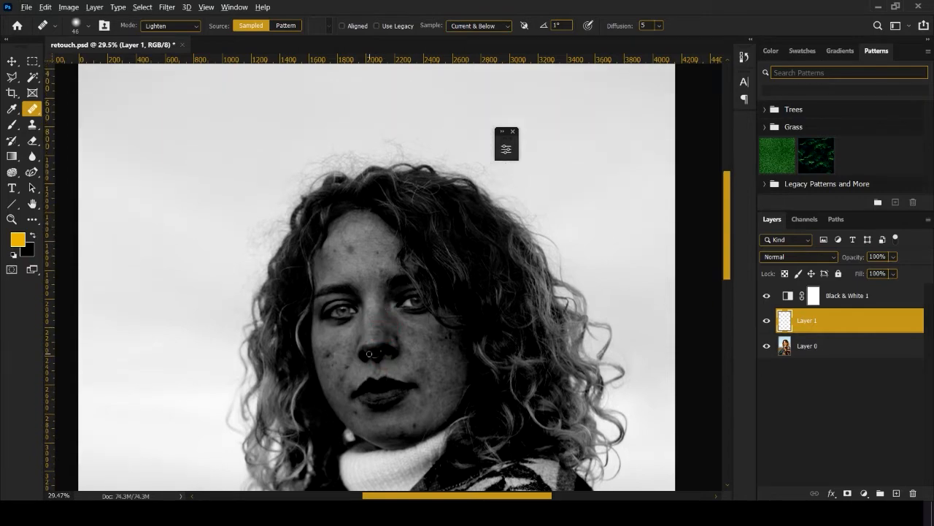
scroll(370, 354, up, 6)
drag(302, 325, 373, 294)
scroll(360, 331, up, 3)
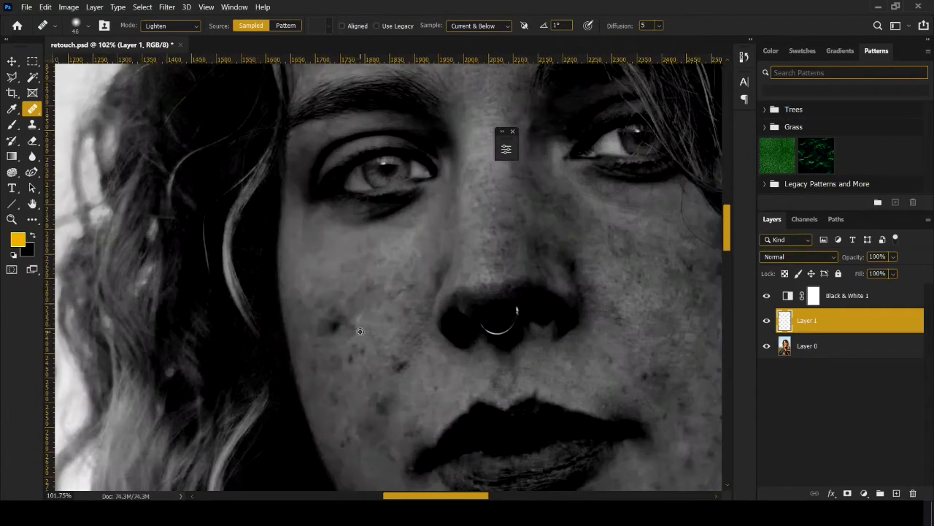
click(332, 296)
click(334, 296)
click(332, 297)
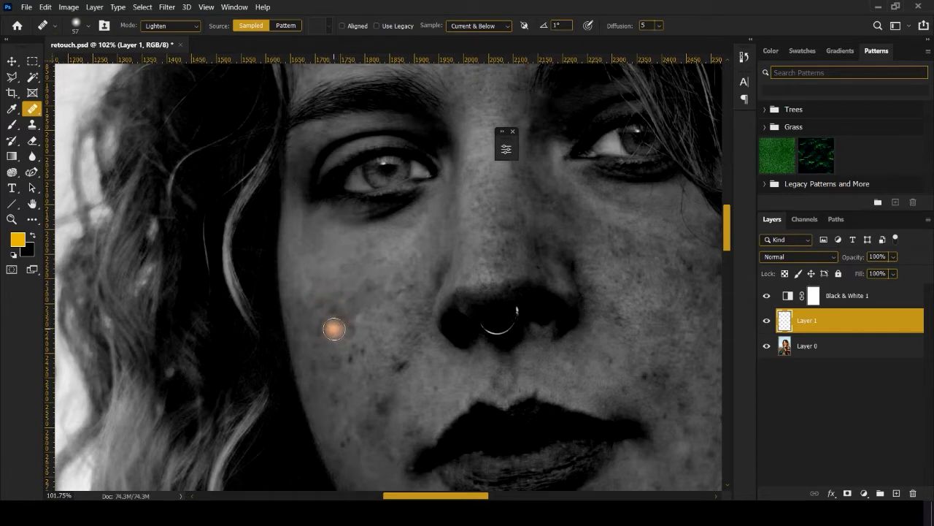
click(334, 327)
click(338, 323)
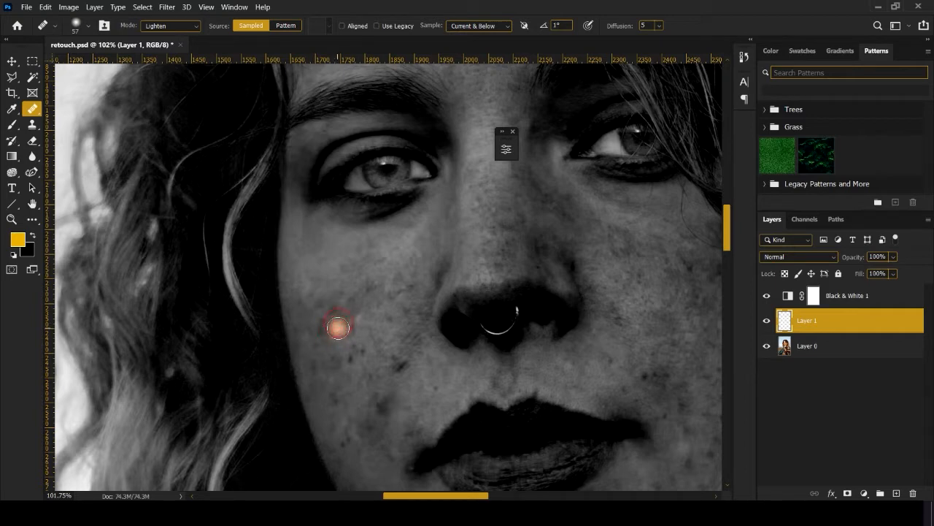
click(338, 328)
click(343, 328)
click(336, 316)
click(328, 323)
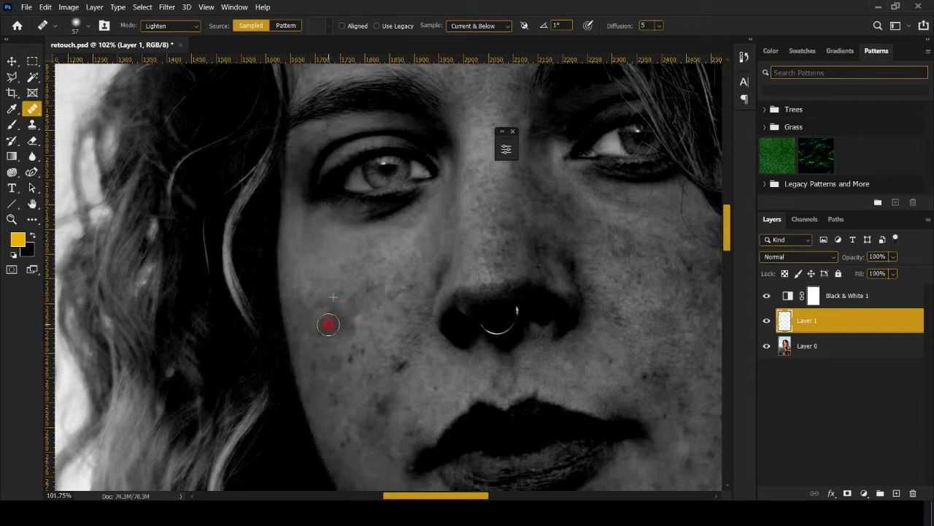
Step: Resample clean skin around the large cheek blemish and heal the dark traces along its edges
alt+click(324, 302)
click(327, 313)
click(323, 324)
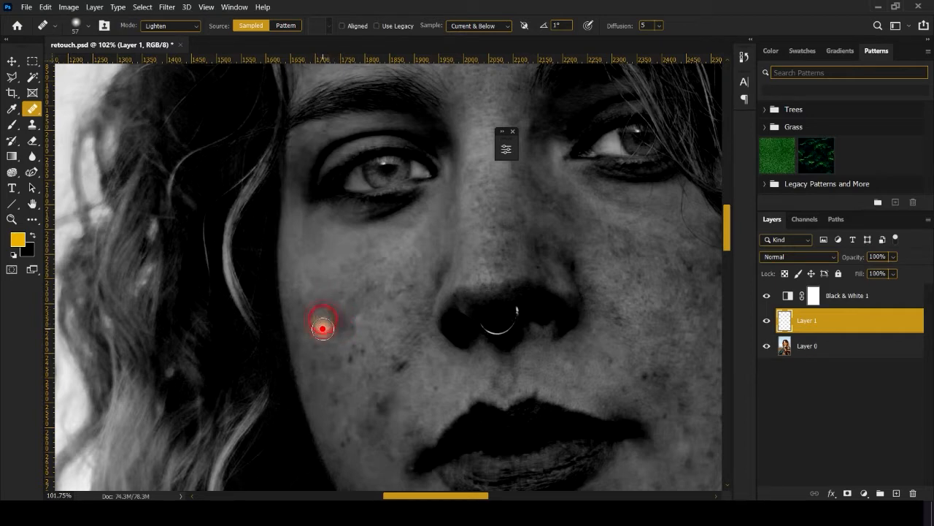
click(323, 330)
alt+click(334, 354)
click(354, 328)
click(347, 322)
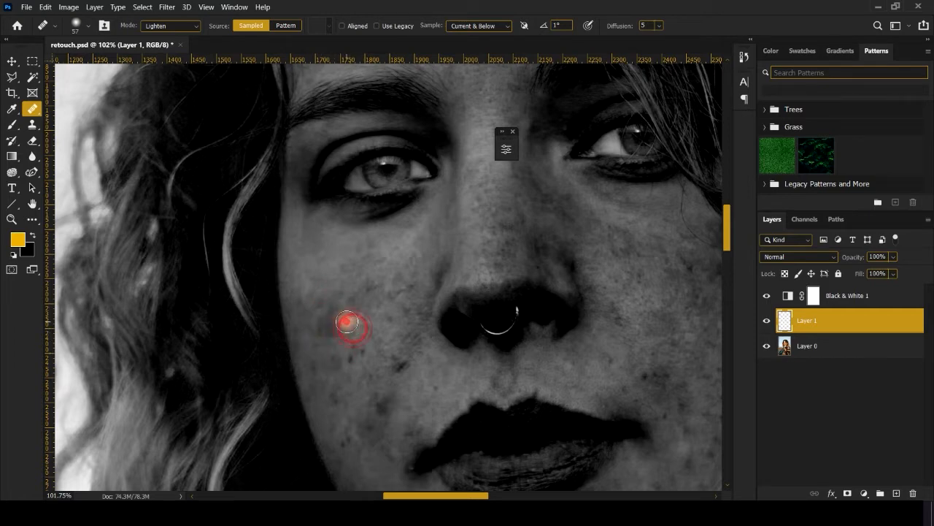
click(339, 316)
Step: Heal the small dark spots just below the large cheek blemish, sampling nearby clean skin
drag(376, 314, 345, 199)
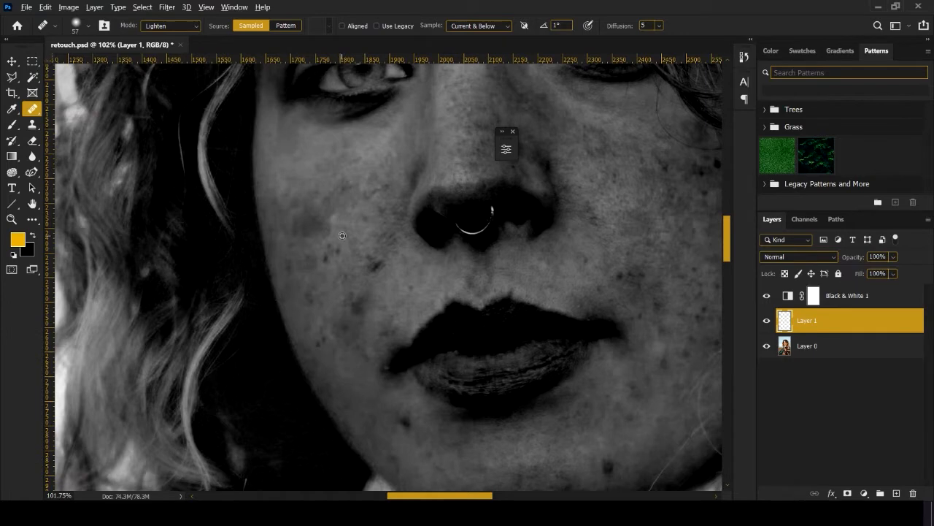
alt+click(342, 235)
click(331, 246)
drag(375, 265, 361, 244)
click(361, 245)
alt+click(349, 232)
Step: Resize the healing brush to 32 px and then 49 px, and heal the spots on the lower cheek beside the mouth corner
alt+right_click(339, 282)
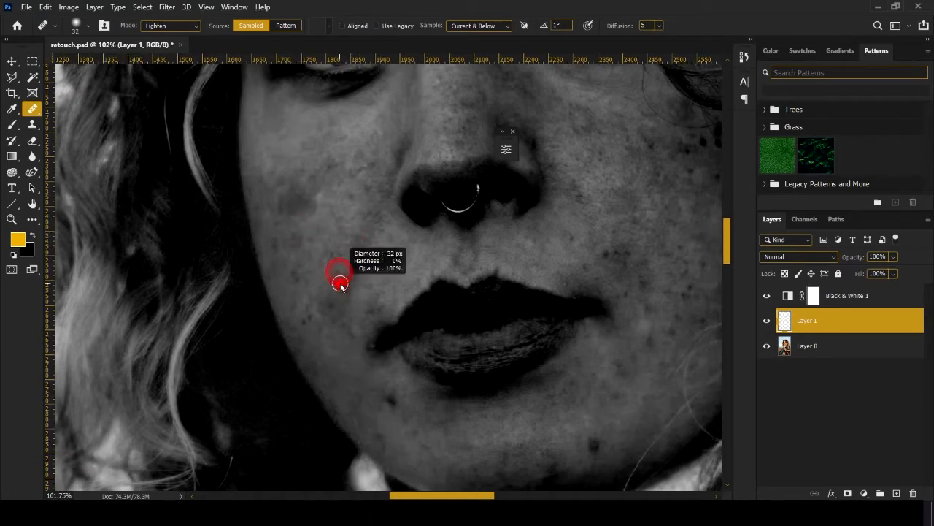
click(341, 284)
click(343, 283)
drag(343, 284, 349, 245)
click(317, 288)
click(314, 281)
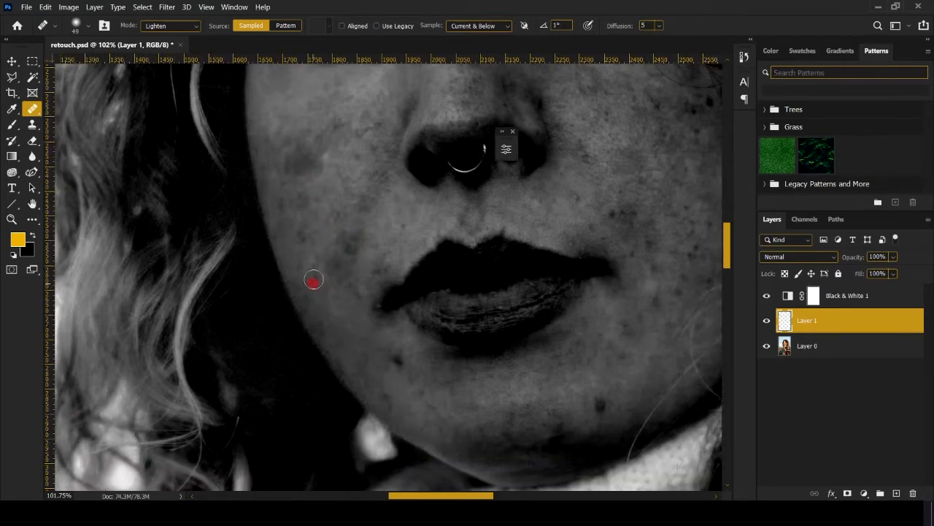
Step: Heal the dark spots below the mouth corner and the spot on the chin with a 65 px healing brush
click(387, 340)
alt+right_click(398, 360)
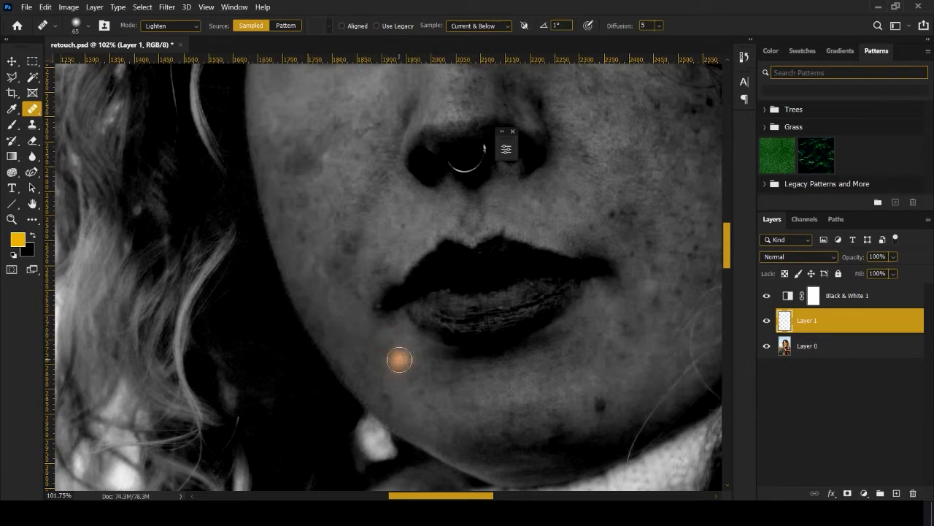
click(399, 359)
drag(432, 363, 415, 355)
drag(471, 357, 334, 330)
click(444, 364)
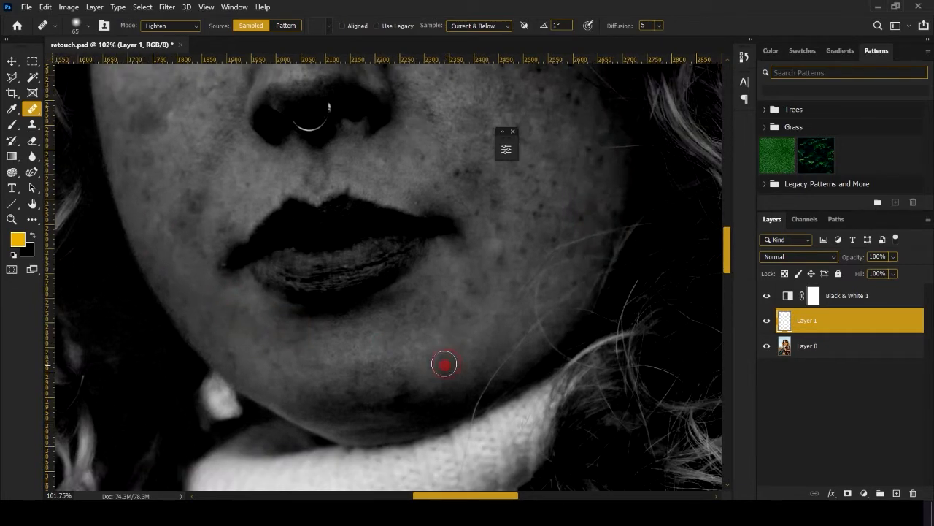
Step: Sample clean skin with a 26 px brush and heal a dark spot above the mouth corner at the photo's right
drag(471, 210, 392, 253)
alt+right_click(393, 253)
alt+click(370, 208)
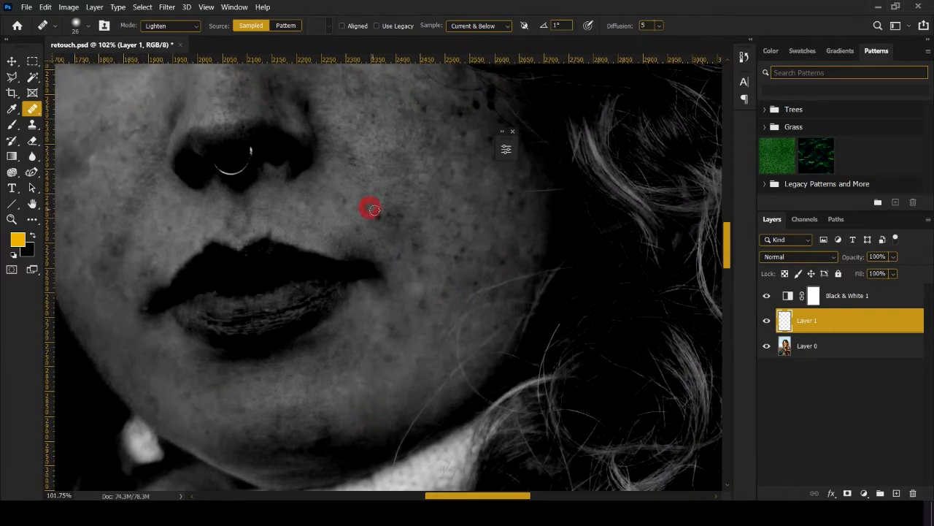
click(376, 213)
Step: Switch to the Spot Healing Brush, resize it to 46 px, and heal the cluster of spots above the mouth corner
right_click(38, 110)
click(74, 111)
alt+right_click(398, 221)
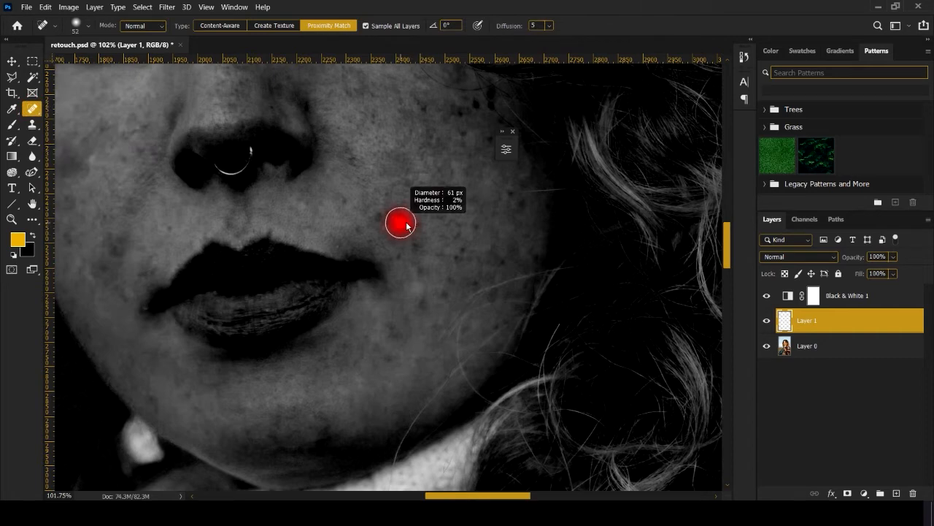
alt+right_click(402, 217)
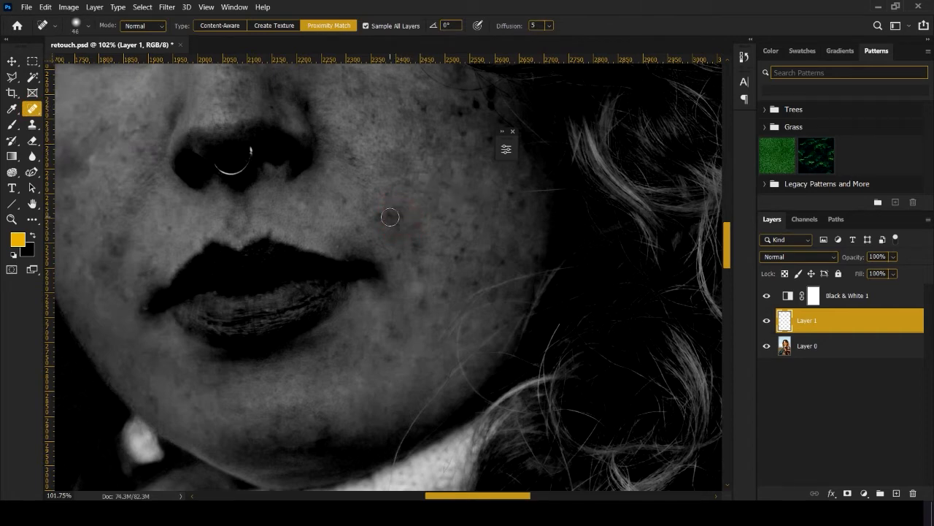
click(391, 217)
click(399, 219)
click(378, 213)
click(401, 215)
click(416, 228)
Step: Return to the sampled Healing Brush and heal the remaining dark spots above the mouth corner, sampling clean skin just above them
scroll(387, 226, up, 3)
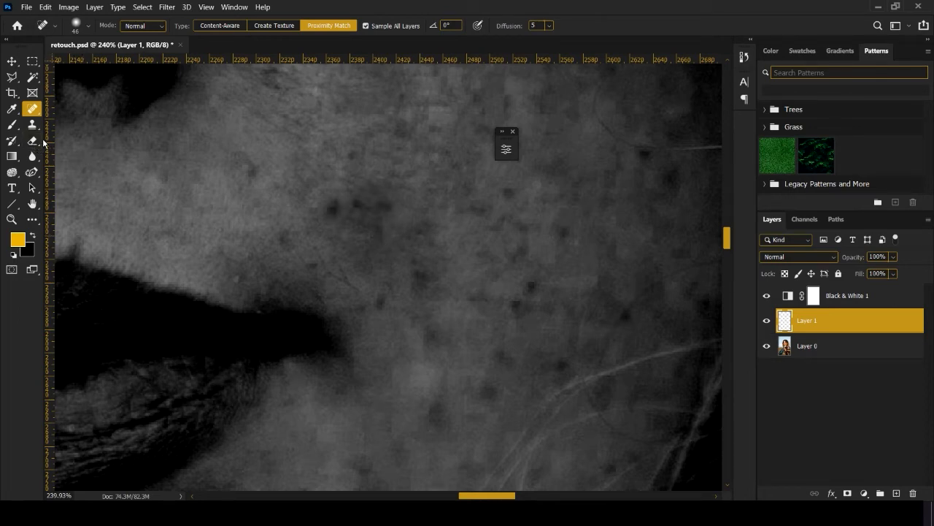
right_click(34, 110)
click(69, 121)
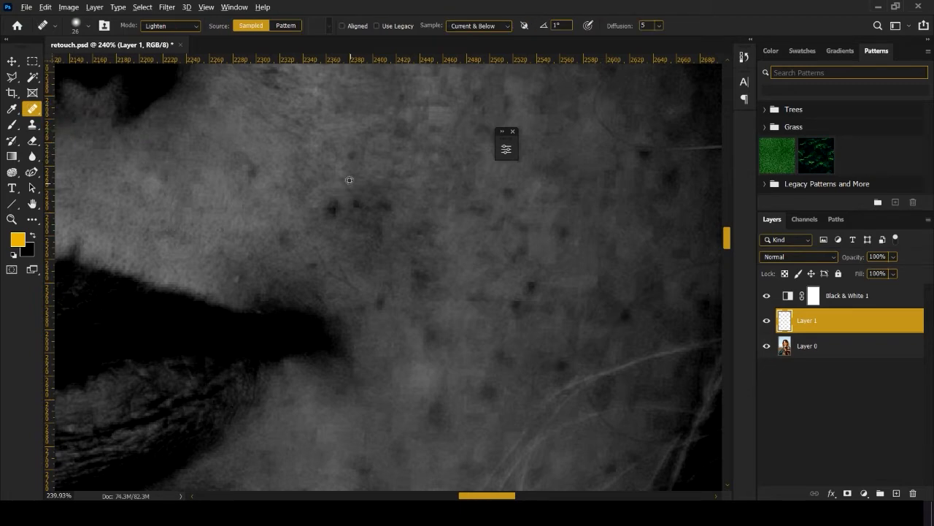
alt+click(327, 169)
click(336, 210)
alt+click(324, 184)
click(336, 206)
click(357, 204)
click(361, 198)
Step: Heal the dark moles on the upper cheek near the hair with brushes of 29 to 33 px, sampling clean cheek skin
scroll(403, 211, down, 3)
alt+right_click(340, 187)
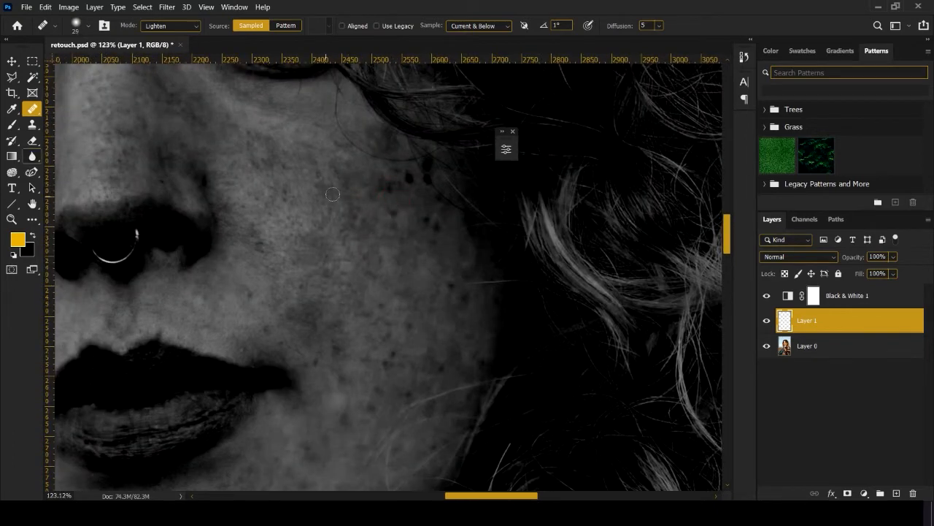
alt+click(322, 211)
drag(377, 201, 351, 202)
click(352, 187)
alt+click(342, 202)
click(382, 180)
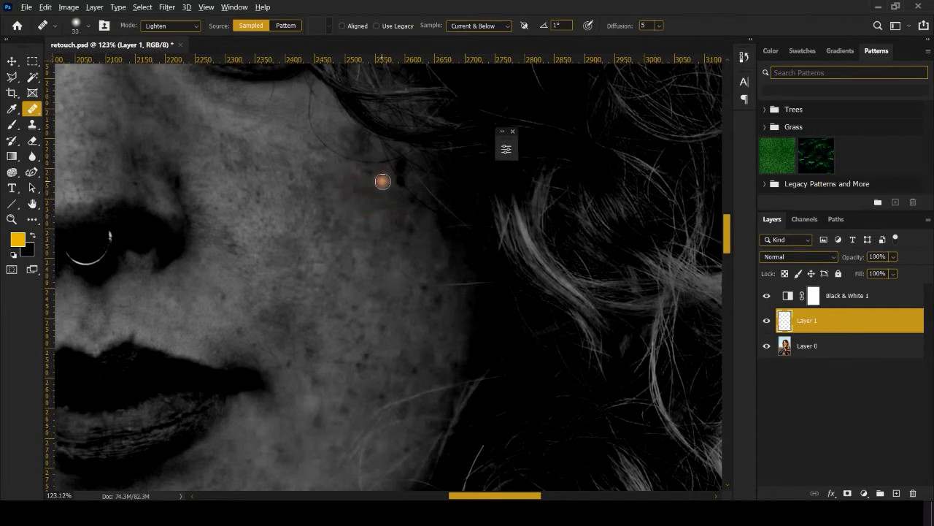
Step: Resample skin on the upper cheek and heal the leftover mole at the hairline and the other small cheek spots
alt+right_click(371, 175)
alt+click(390, 189)
click(400, 182)
click(404, 224)
click(223, 297)
drag(224, 244, 409, 467)
alt+right_click(332, 226)
Step: Hide the Black & White 1 adjustment and toggle Layer 1 off and on to compare the healed skin with the original
scroll(331, 227, down, 9)
scroll(422, 392, down, 6)
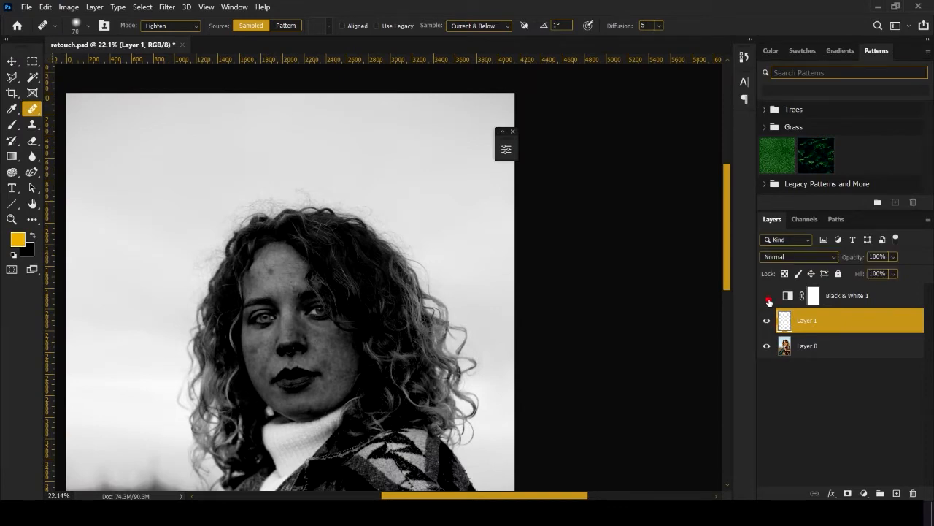
click(766, 296)
click(765, 320)
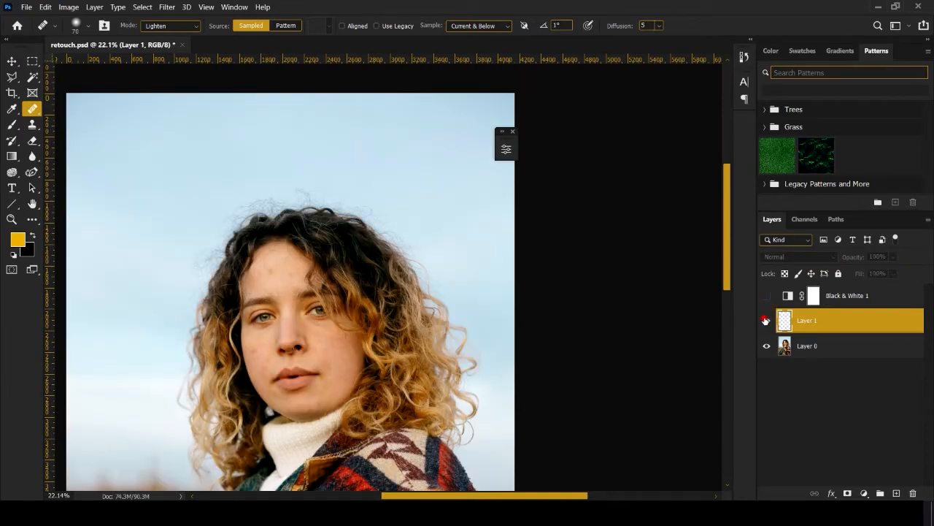
click(765, 320)
scroll(288, 278, down, 4)
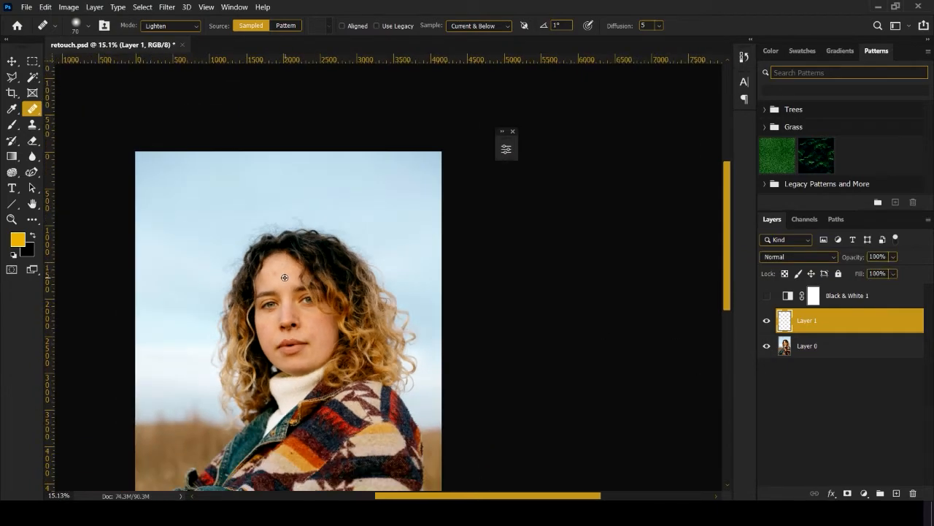
Step: Heal the reddish blemishes on the forehead in the color view with a 112 px healing brush
drag(287, 278, 413, 213)
scroll(405, 237, up, 13)
scroll(395, 109, up, 6)
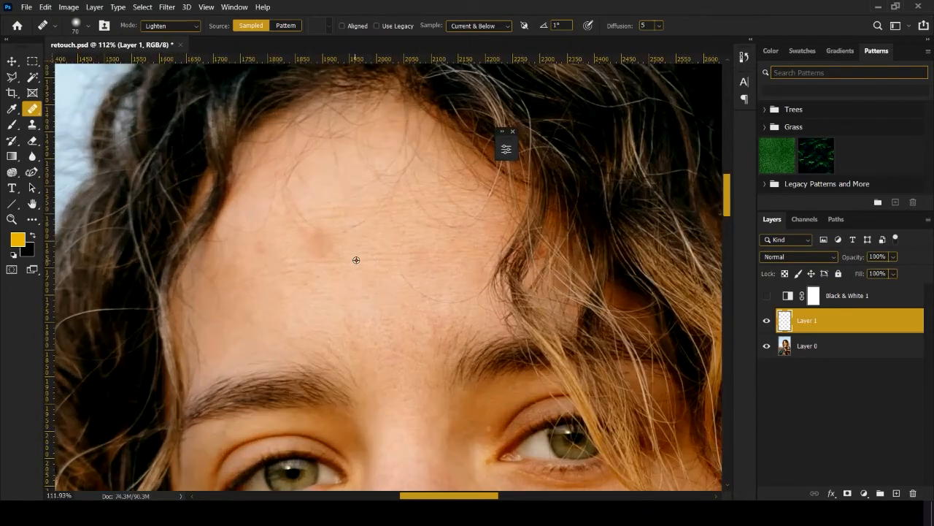
click(328, 243)
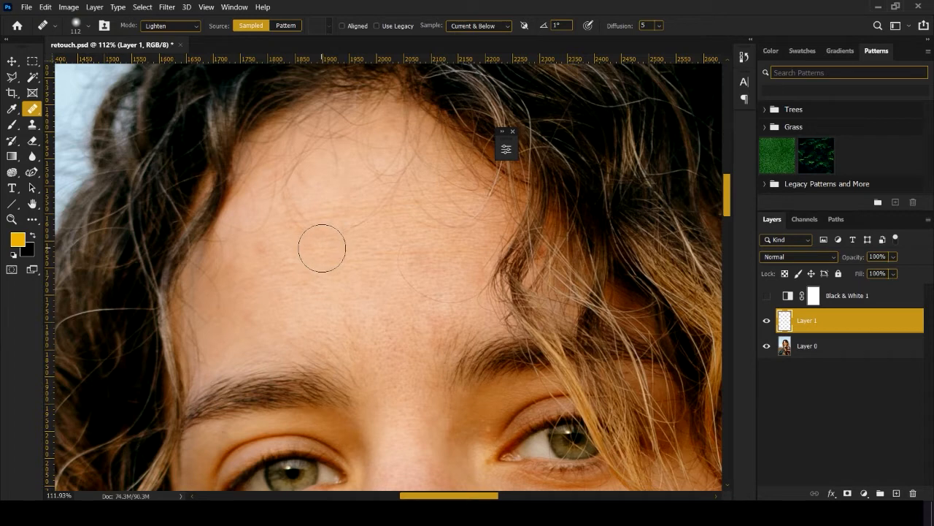
Step: Stamp all visible layers into a new layer on top and convert it to a smart object
key(ctrl+0)
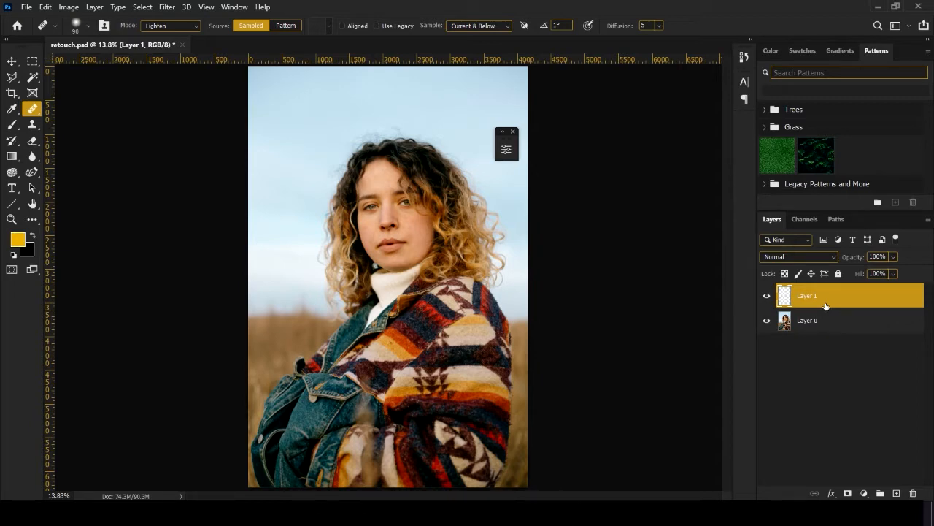
key(ctrl+alt+shift+e)
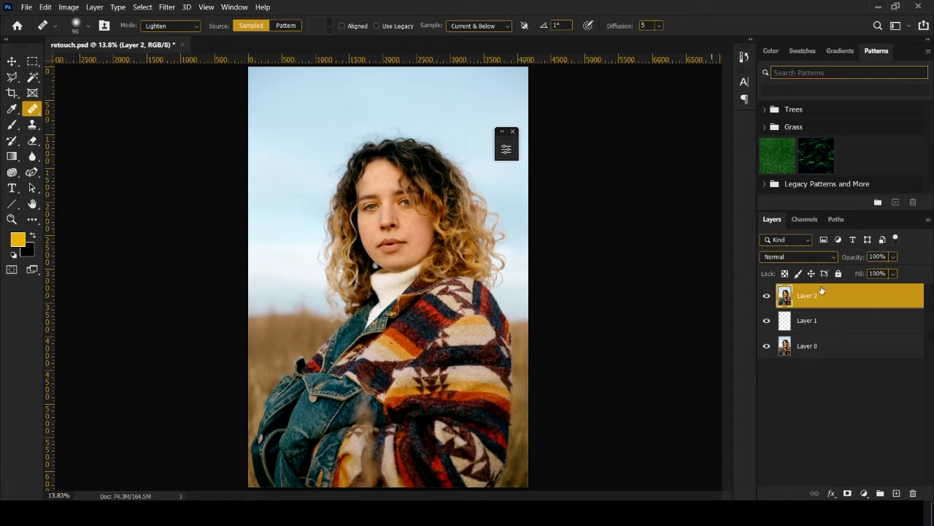
right_click(840, 299)
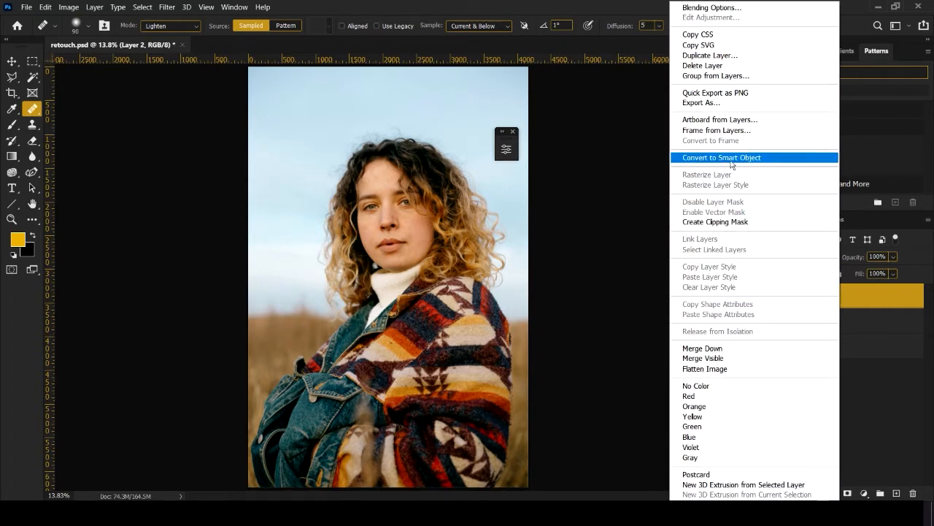
click(691, 157)
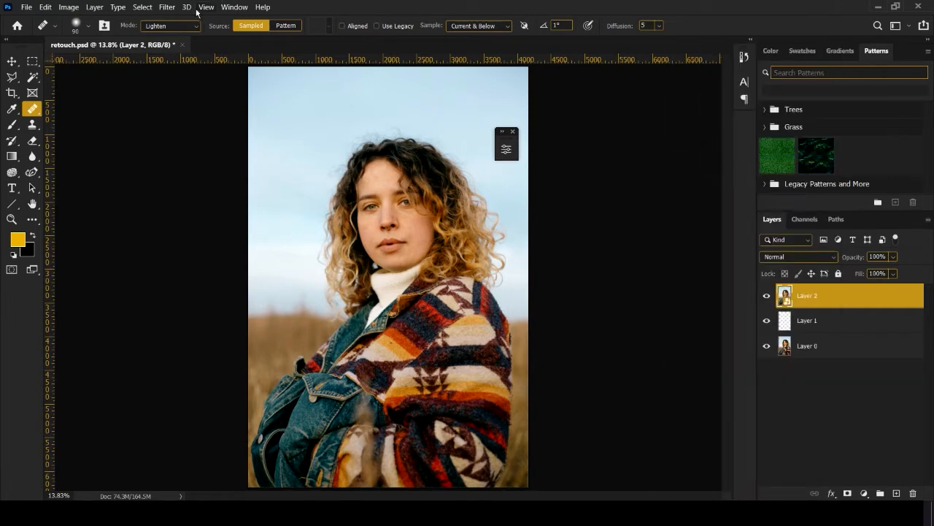
Step: Open the Camera Raw Filter on the smart object and expand the Basic adjustments
click(171, 10)
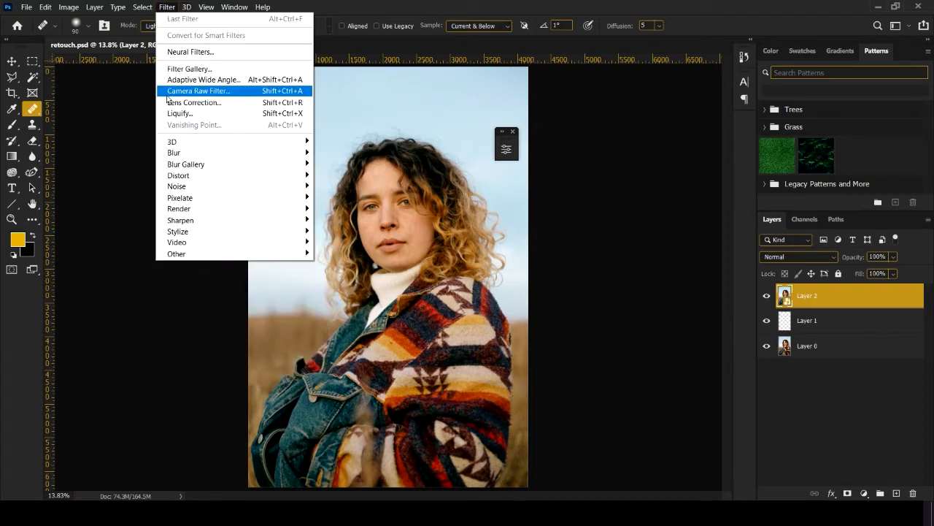
click(183, 90)
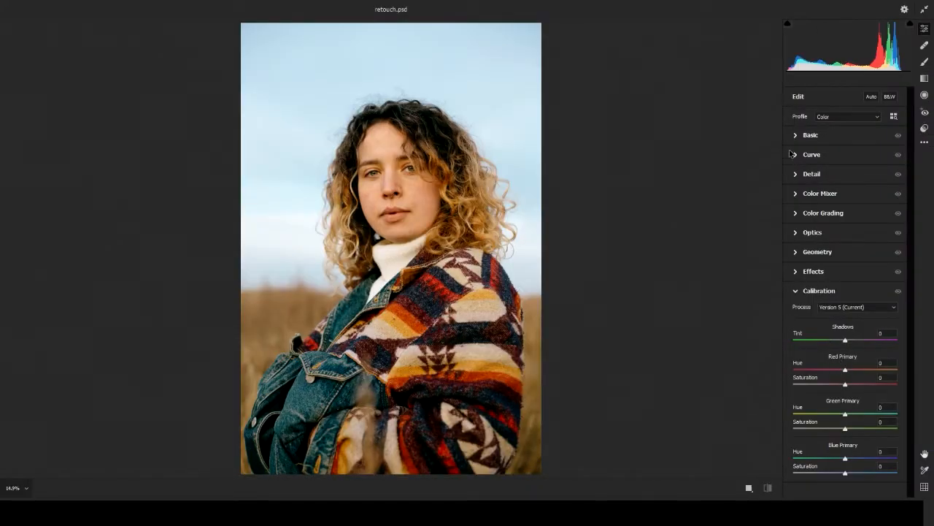
click(794, 136)
Step: Try the Texture adjustment at -100 and examine the smoothed skin on the face at 100% zoom
scroll(392, 247, up, 6)
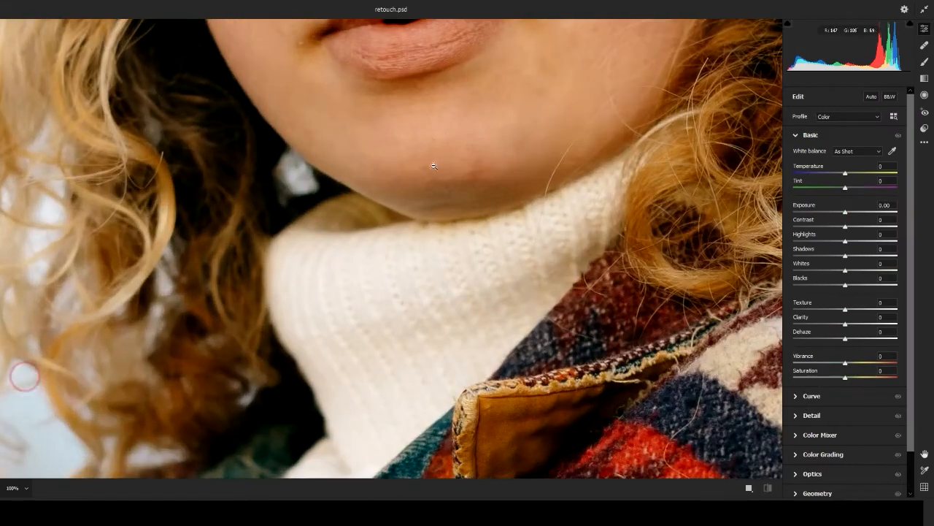
drag(438, 120, 409, 369)
drag(411, 240, 357, 340)
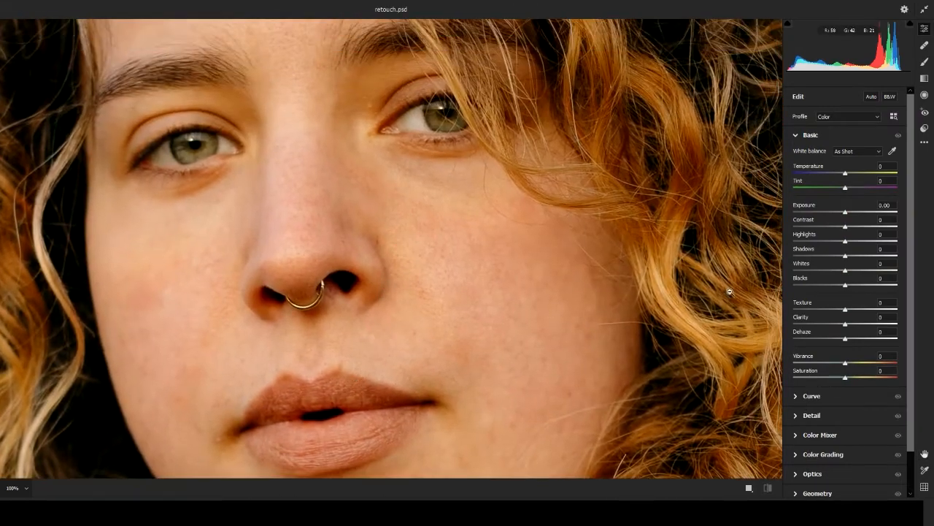
scroll(832, 388, down, 1)
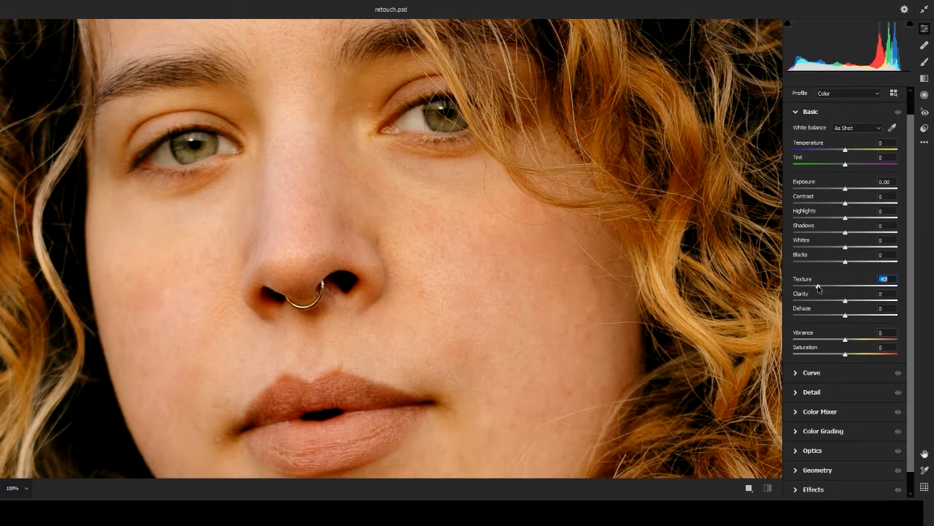
drag(818, 287, 799, 290)
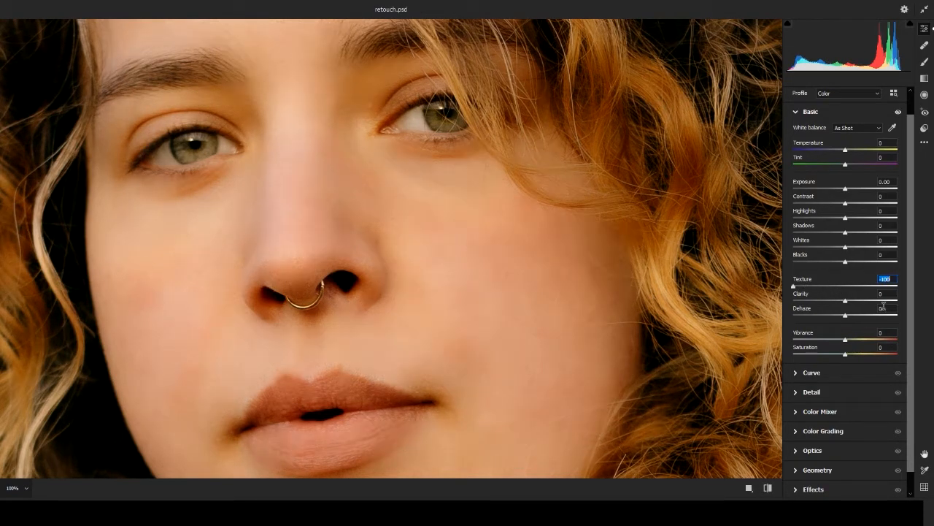
scroll(396, 260, down, 1)
scroll(365, 232, up, 4)
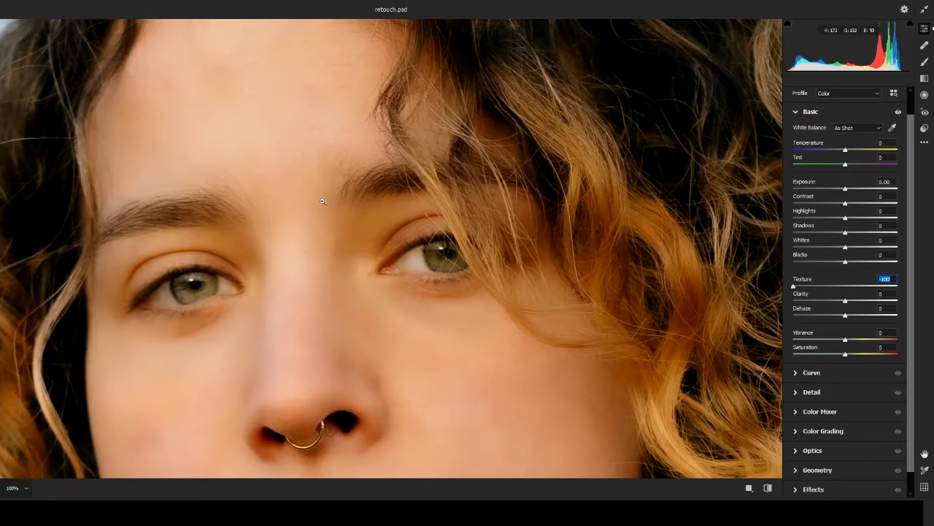
scroll(371, 276, down, 1)
scroll(370, 278, down, 1)
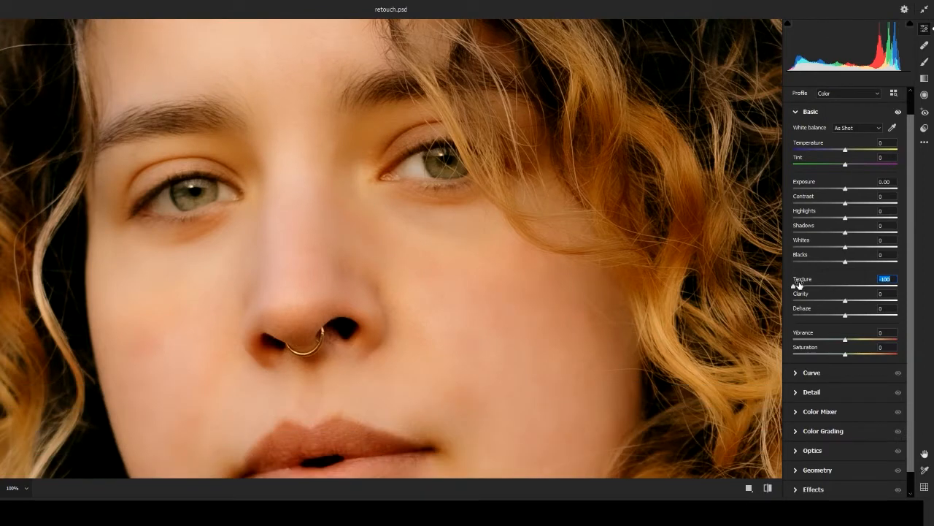
Step: Set Texture to -34 and Clarity to +13, and apply the Camera Raw Filter
drag(815, 286, 819, 286)
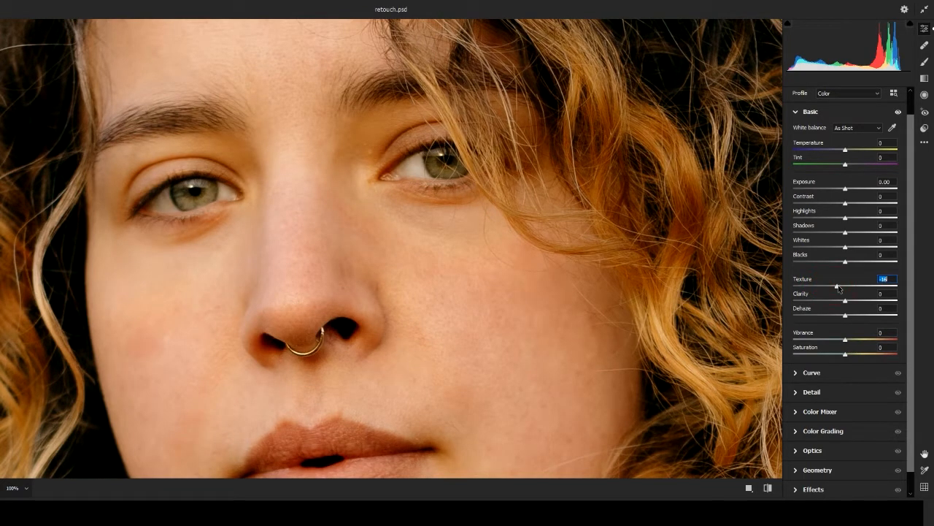
drag(842, 288, 849, 304)
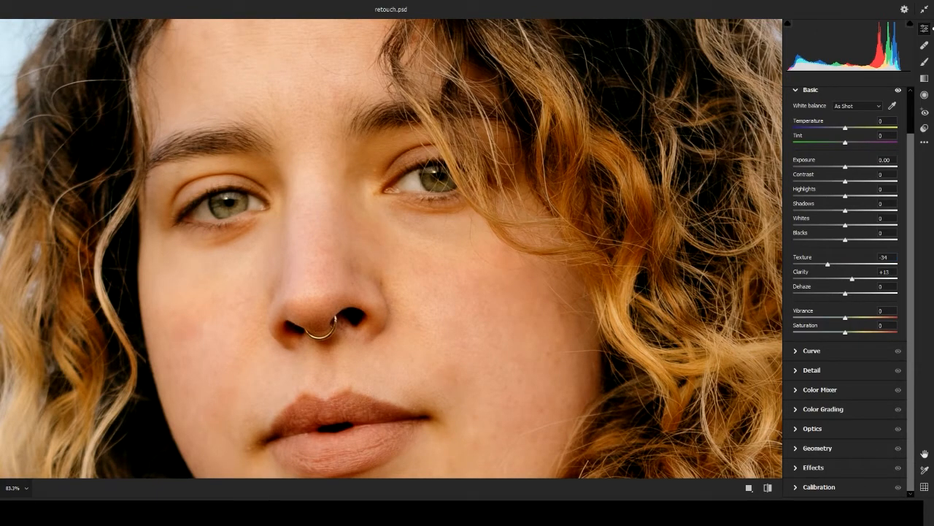
click(875, 508)
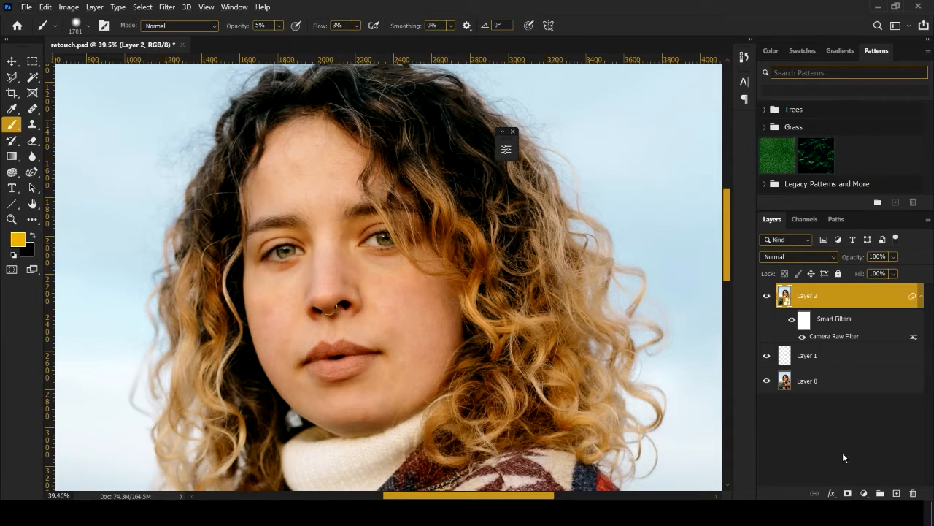
Step: Add a black layer mask to Layer 2 and prepare a white 428 px brush with 100% opacity and 100% flow
alt+click(849, 495)
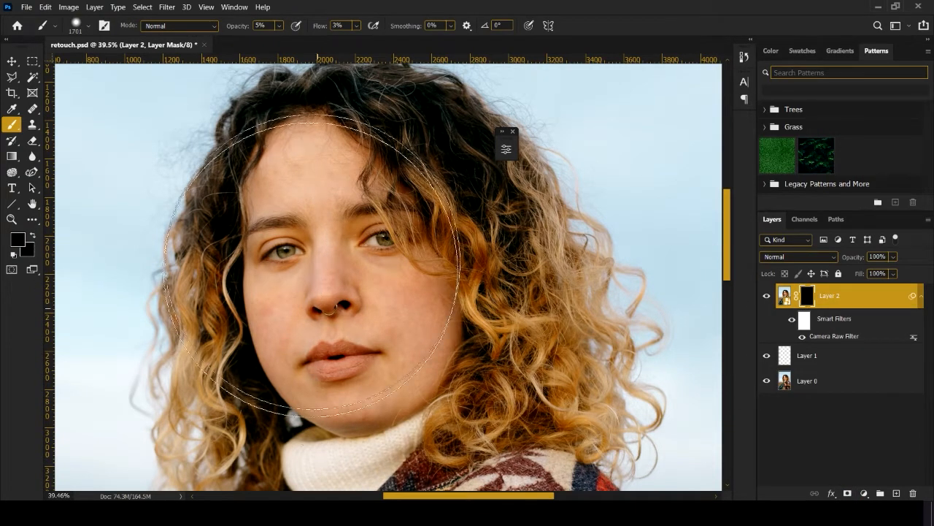
key(x)
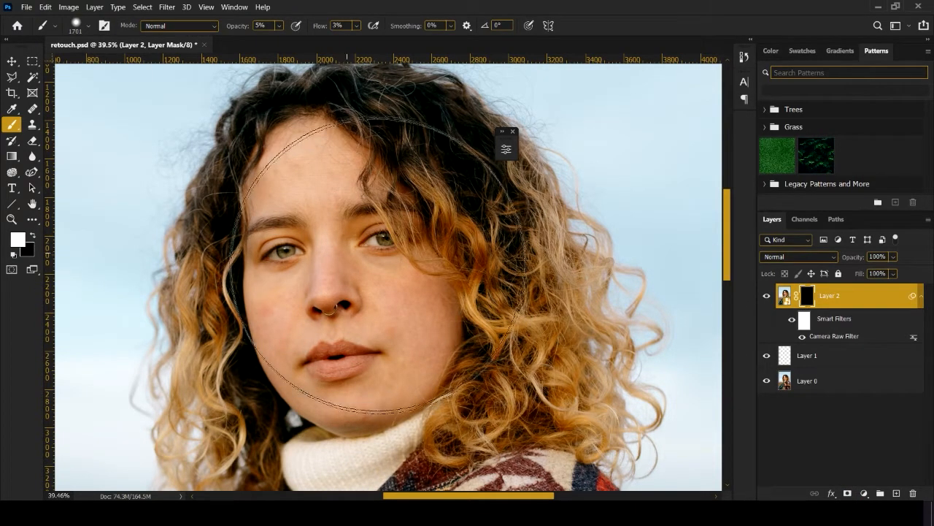
drag(421, 264, 269, 273)
drag(319, 25, 319, 22)
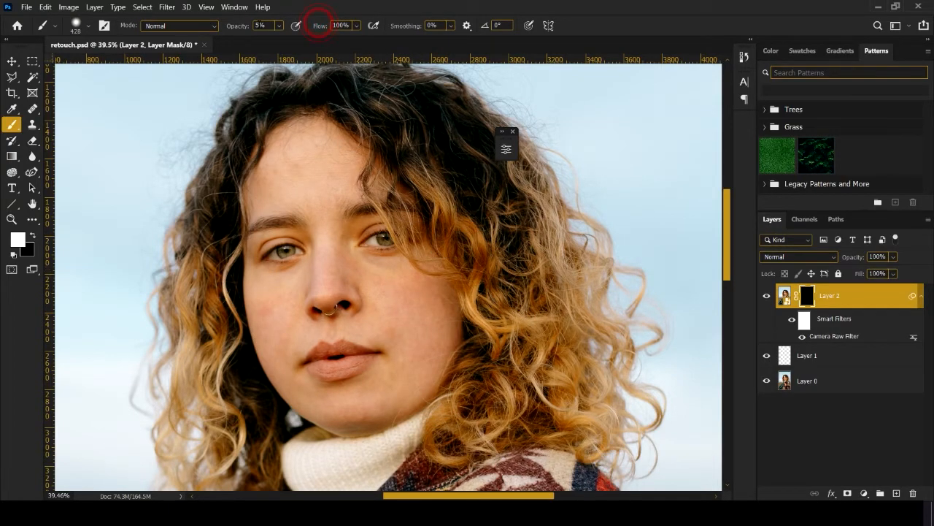
drag(237, 26, 241, 25)
Step: Paint white on Layer 2's mask from between the eyebrows down the nose with a brush of about 128 px
drag(338, 202, 338, 222)
drag(273, 216, 323, 208)
drag(318, 210, 224, 209)
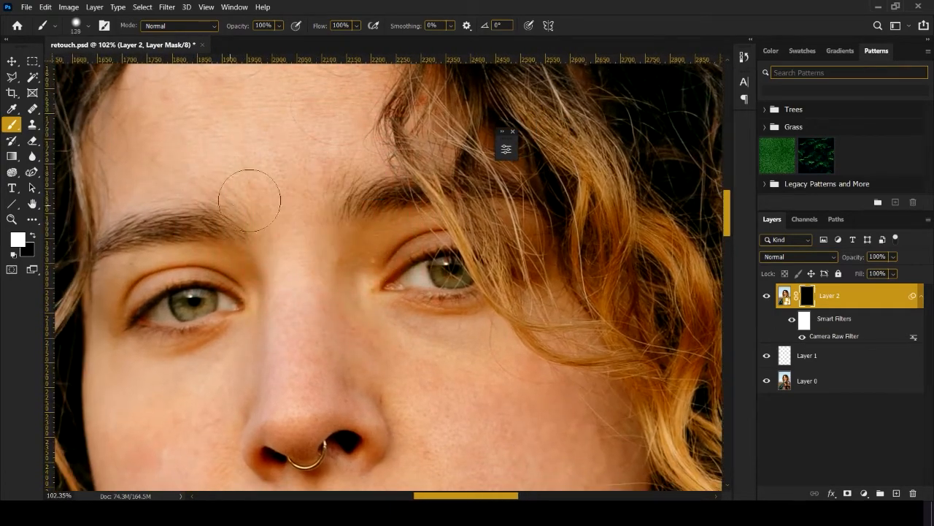
mouse_move(284, 187)
mouse_down()
mouse_move(289, 245)
mouse_move(298, 219)
mouse_move(307, 257)
mouse_move(294, 309)
mouse_move(298, 340)
mouse_move(320, 349)
mouse_up()
scroll(314, 339, down, 1)
drag(296, 282, 355, 313)
Step: Paint white on Layer 2's mask over the cheek, around the nose and under the eye with brushes of about 139 and 96 px
scroll(409, 321, down, 3)
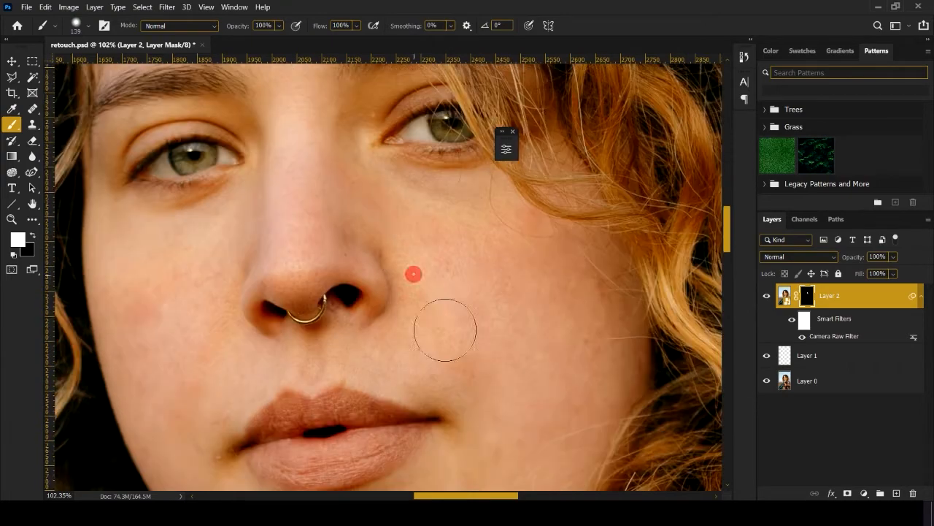
scroll(294, 290, up, 2)
drag(292, 338, 279, 339)
scroll(292, 292, up, 3)
drag(392, 419, 329, 251)
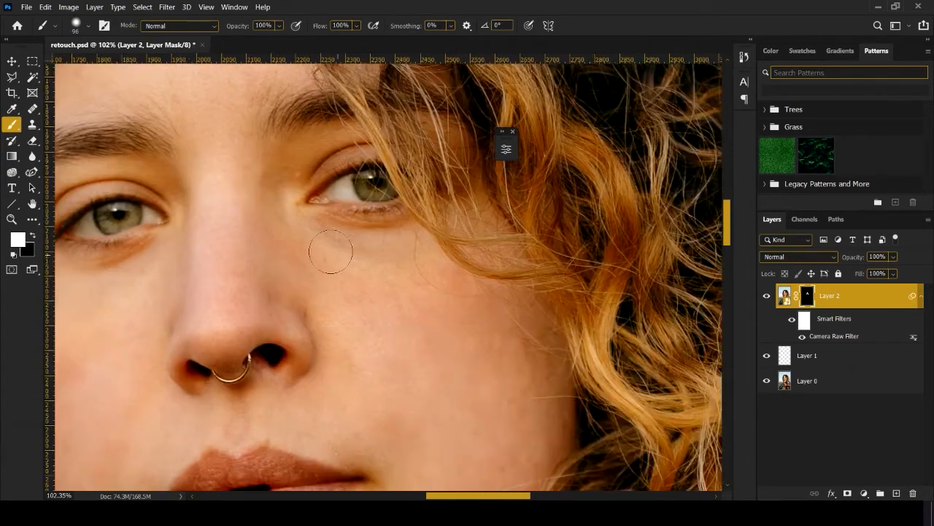
drag(471, 442, 526, 363)
scroll(438, 361, down, 3)
scroll(371, 359, down, 4)
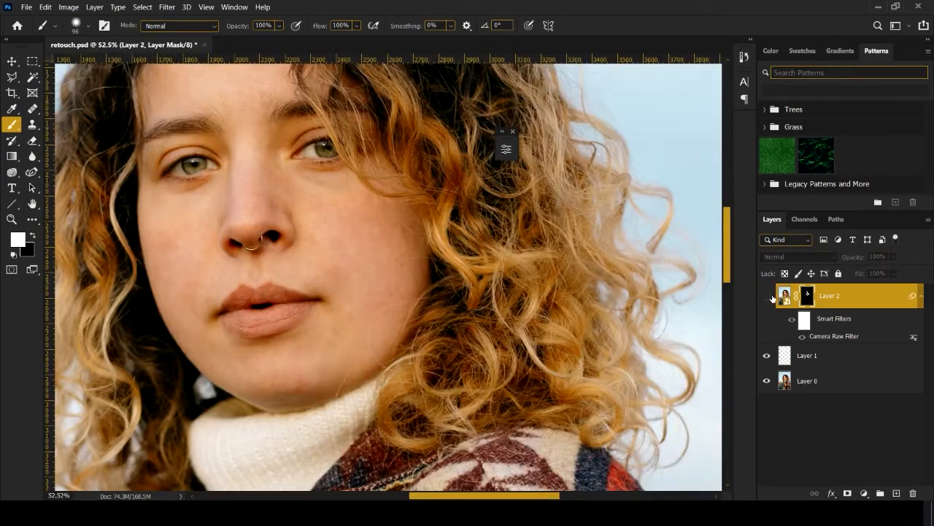
Step: Lower Layer 2's opacity to 85%
drag(855, 256, 845, 259)
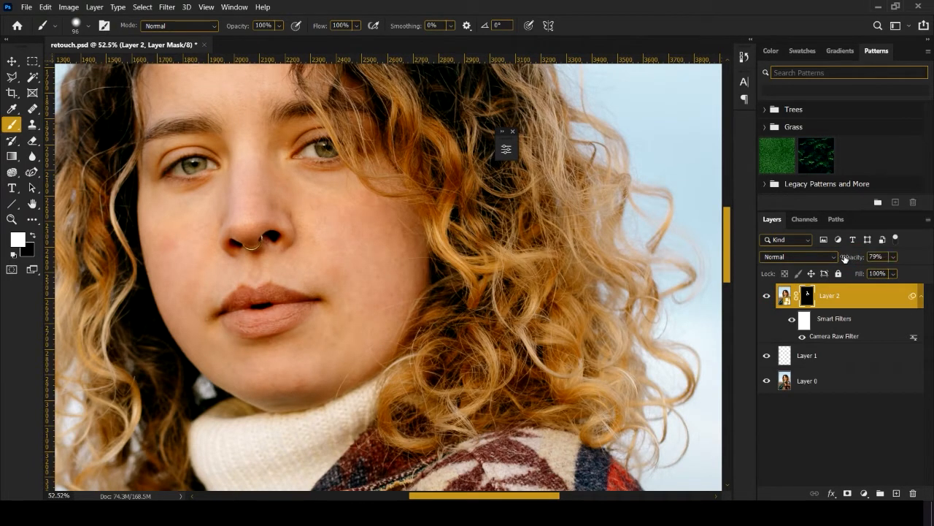
click(876, 256)
text(85)
key(Return)
alt+scroll(392, 251, down, 3)
alt+scroll(391, 251, down, 1)
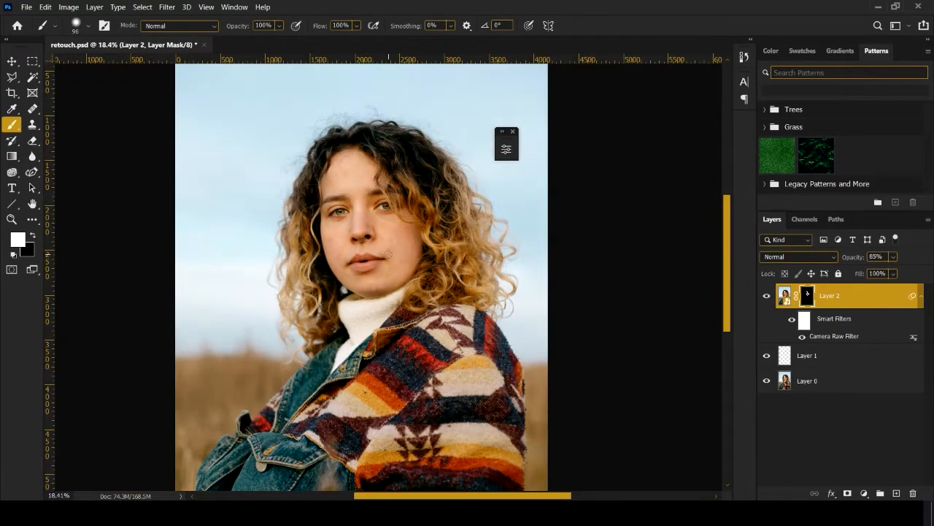
Step: Create a layer group above Layer 2 and name it "retiuching eys"
click(786, 298)
key(ctrl+0)
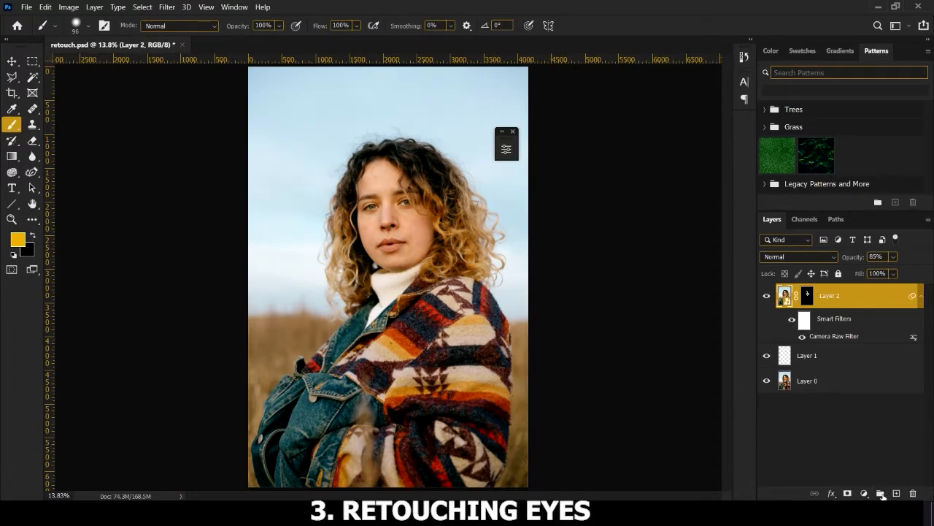
click(880, 494)
double_click(816, 291)
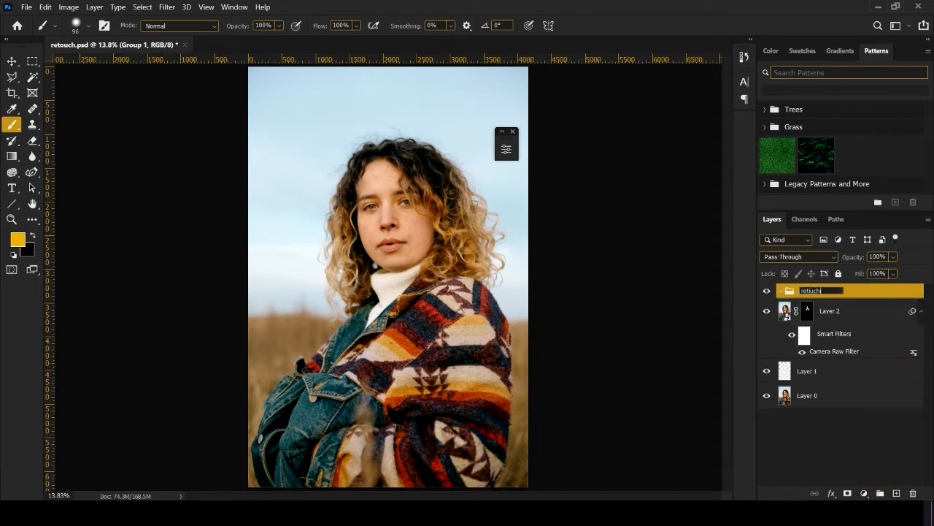
text(retiuching eys)
key(Return)
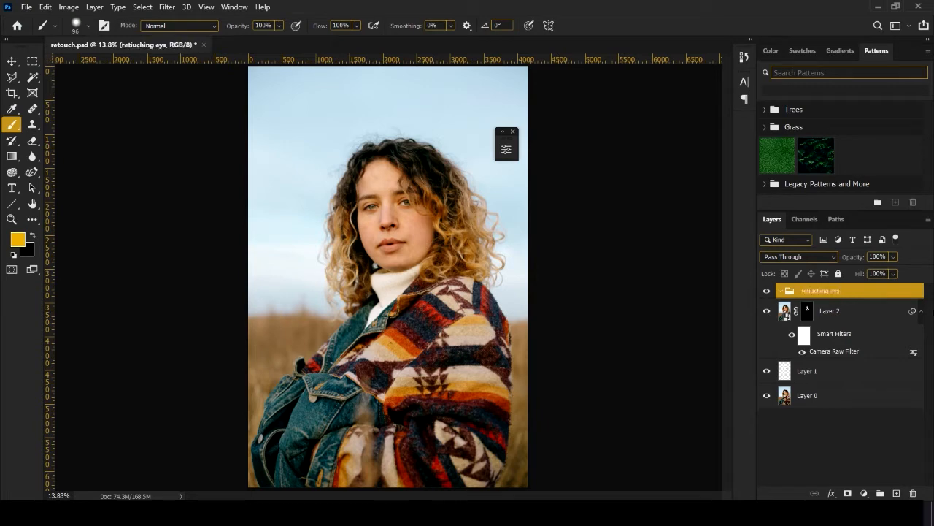
Step: Rename the new layer group as "retiouching eyes"
double_click(835, 291)
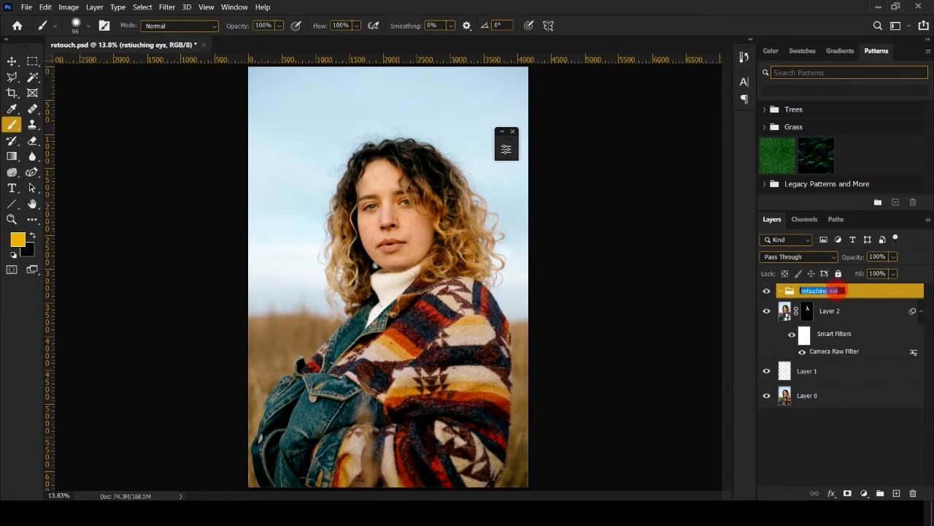
click(837, 290)
text(e)
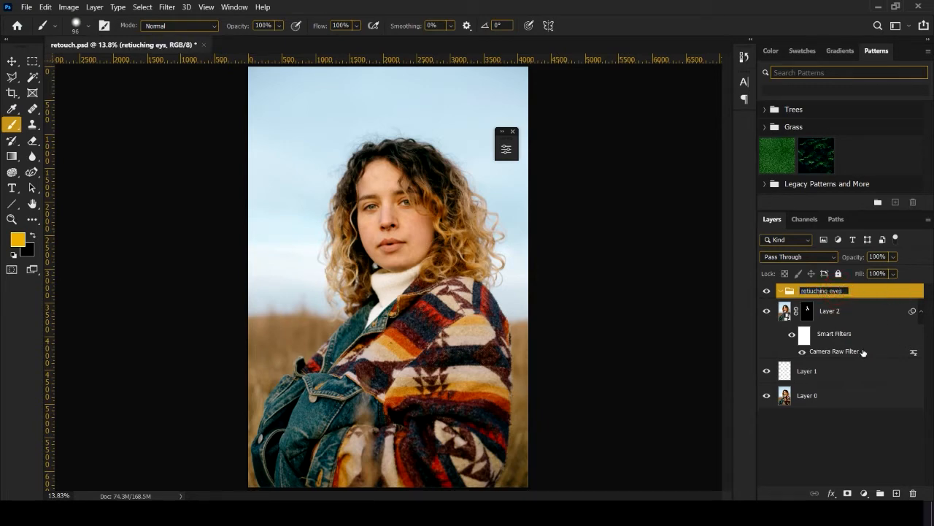
click(813, 291)
text(o)
click(830, 395)
click(843, 295)
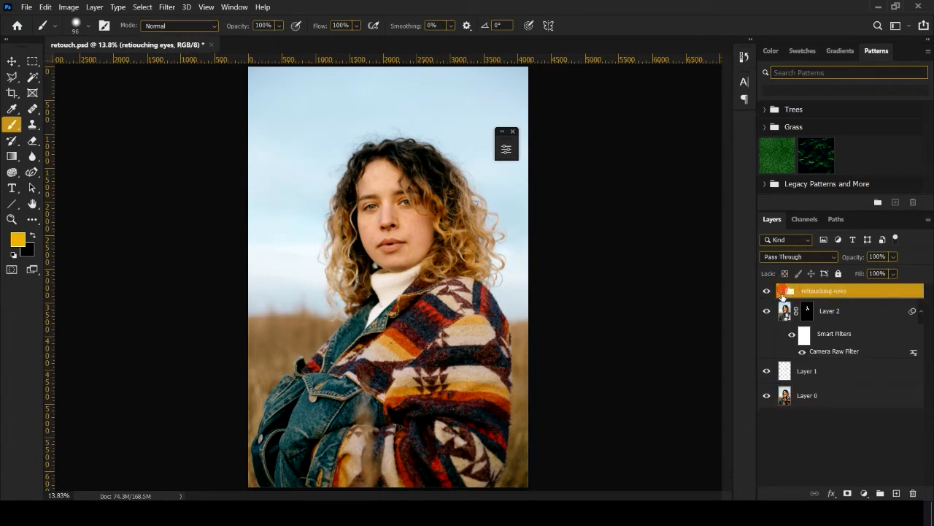
Step: Add a Curves adjustment layer inside the eyes group with its RGB midtones raised for brightening, and invert its mask to black
click(781, 292)
click(864, 494)
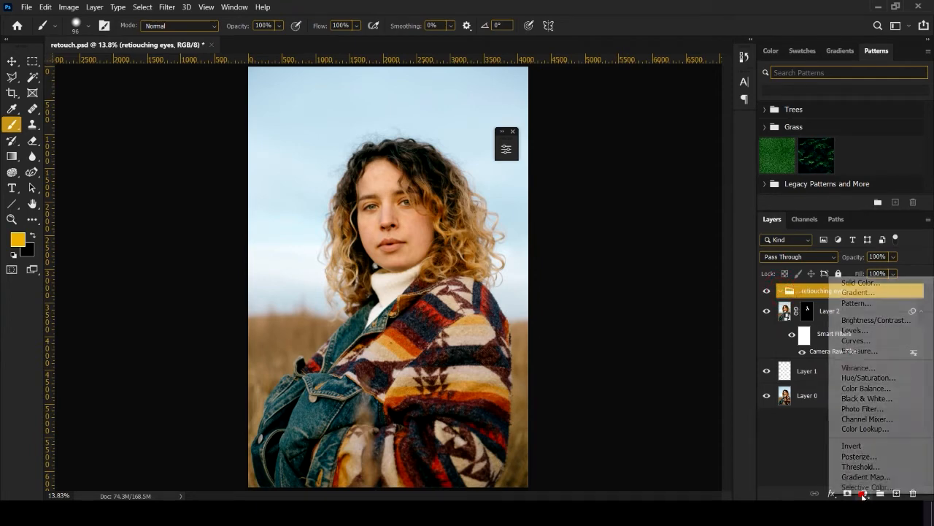
click(853, 341)
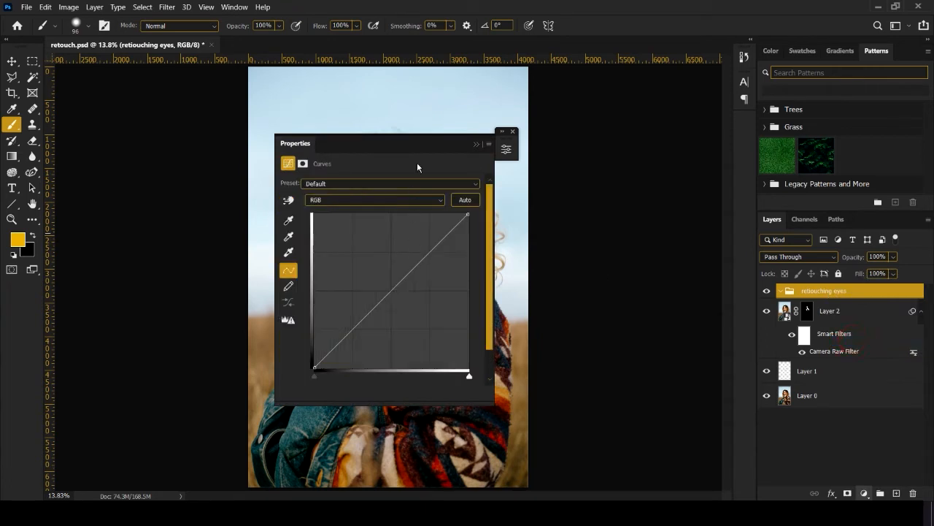
drag(428, 146, 650, 143)
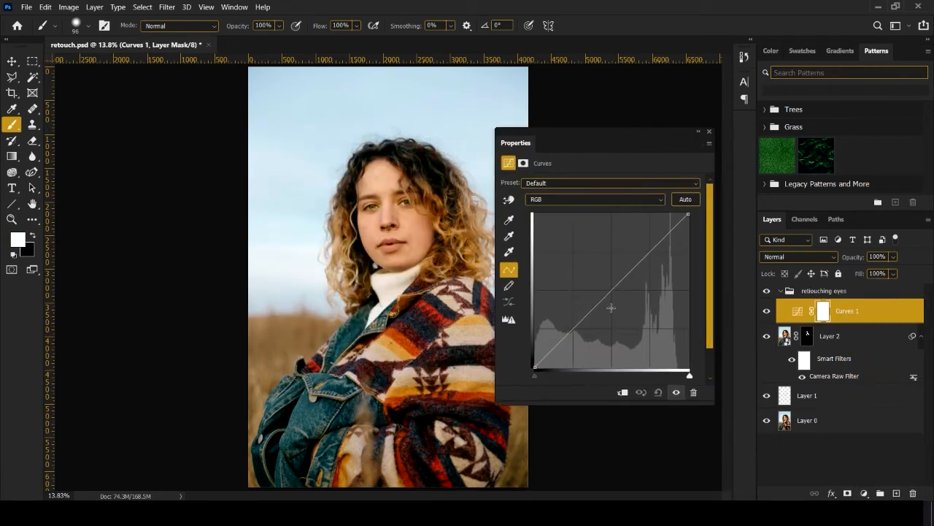
drag(602, 299, 600, 282)
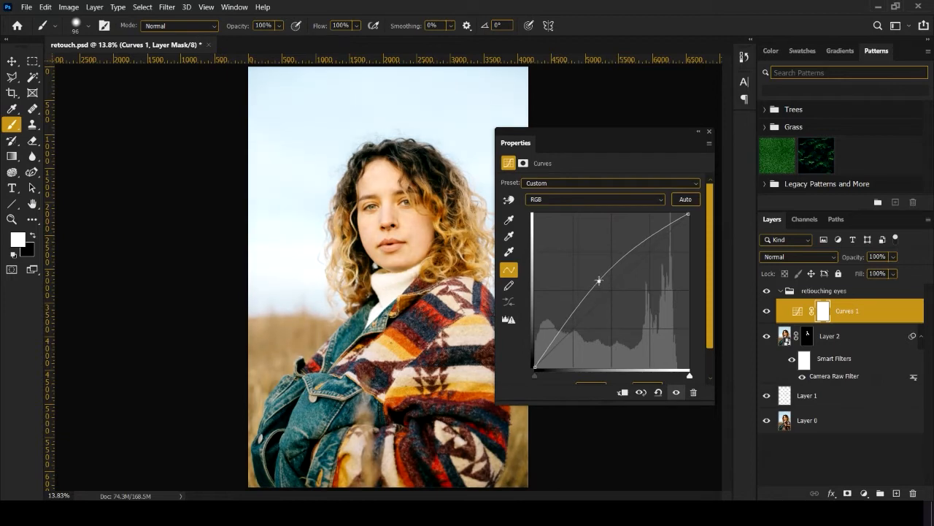
click(699, 131)
key(ctrl+i)
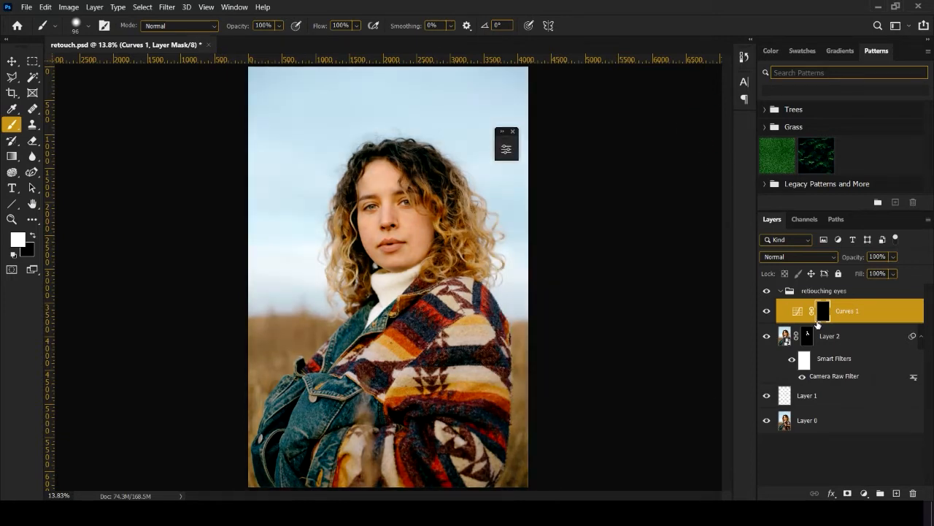
Step: Paint white on the Curves mask over the iris of the eye beside the hair at about 63 px, and clean the lower lid with black
alt+right_click(407, 219)
scroll(413, 213, up, 17)
scroll(394, 140, up, 3)
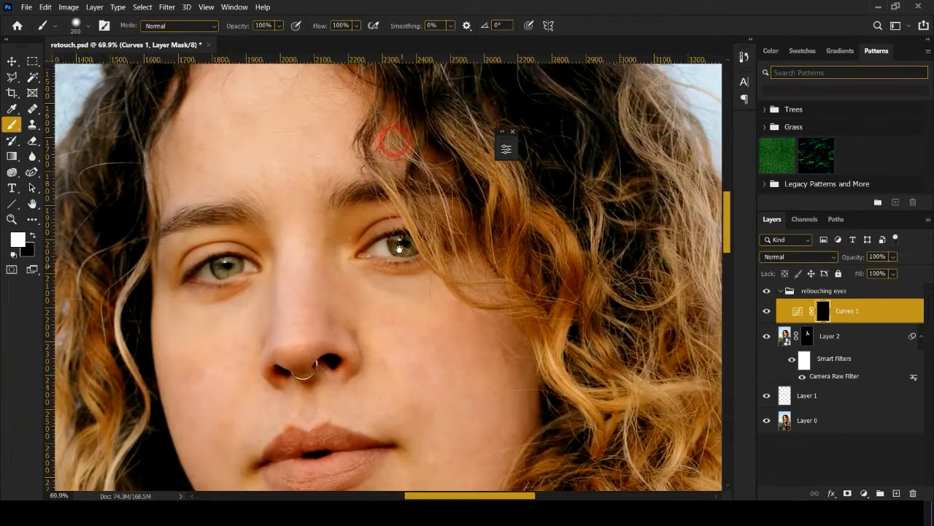
scroll(313, 271, up, 7)
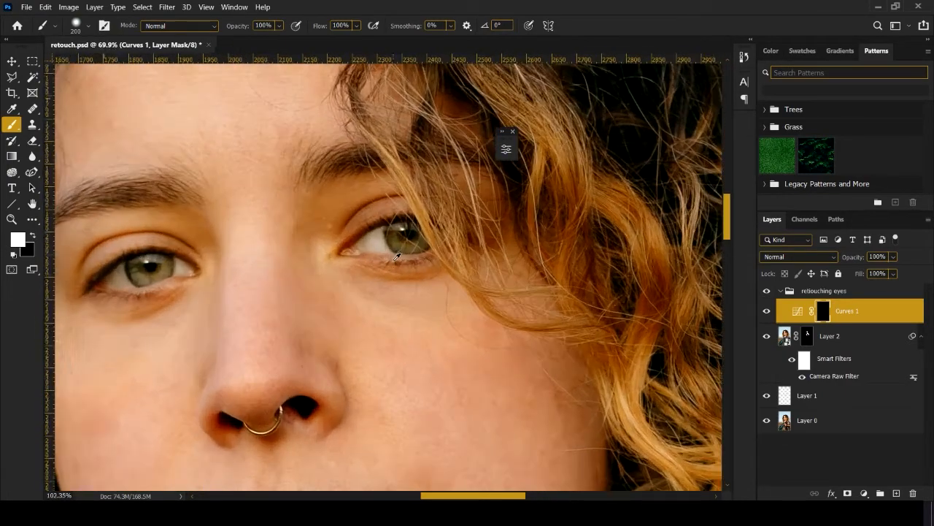
scroll(409, 288, up, 1)
scroll(414, 292, up, 1)
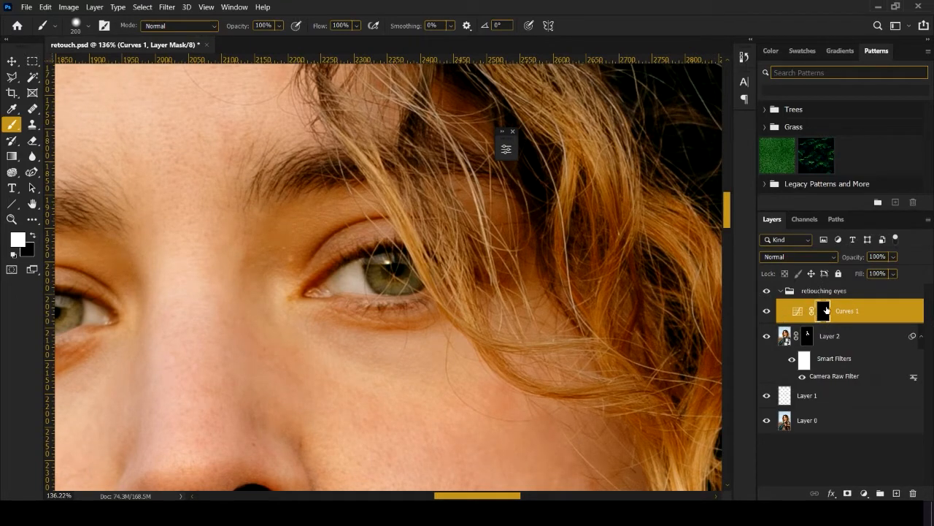
scroll(400, 280, up, 2)
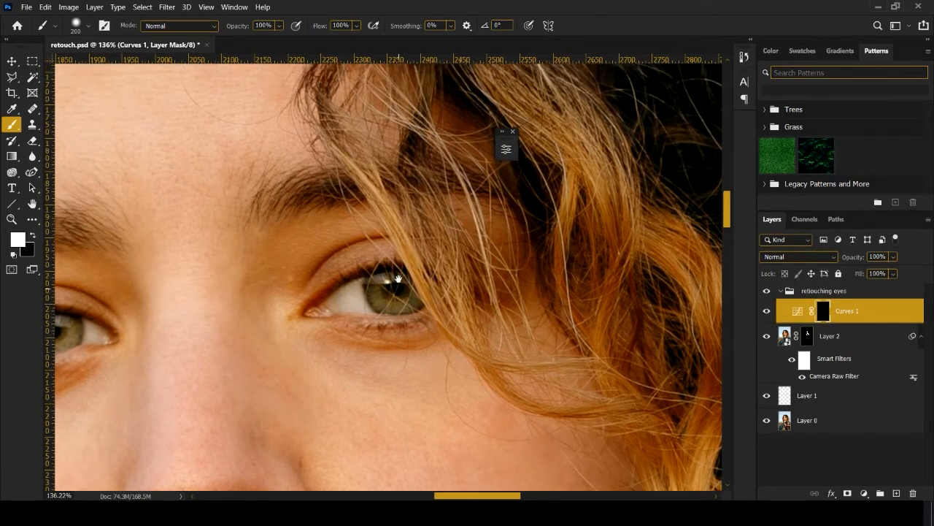
scroll(401, 289, up, 5)
drag(402, 321, 292, 325)
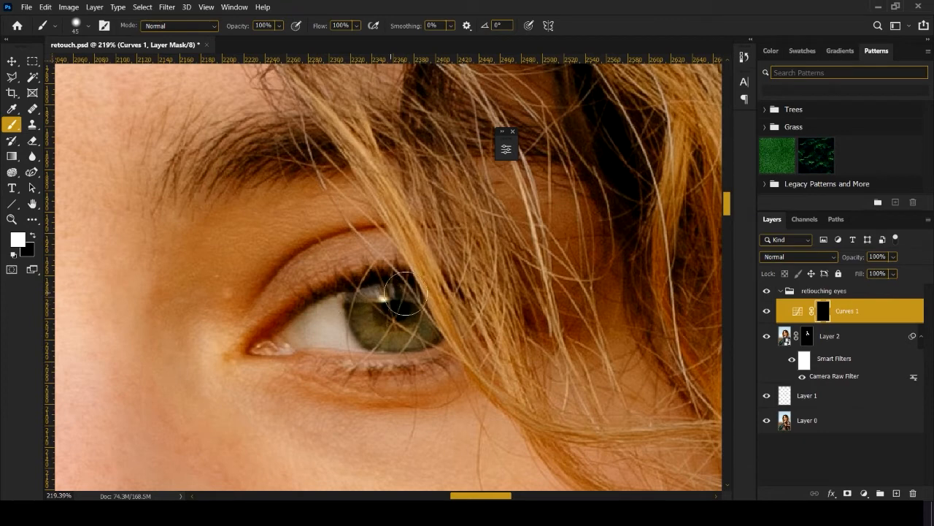
drag(400, 330, 406, 334)
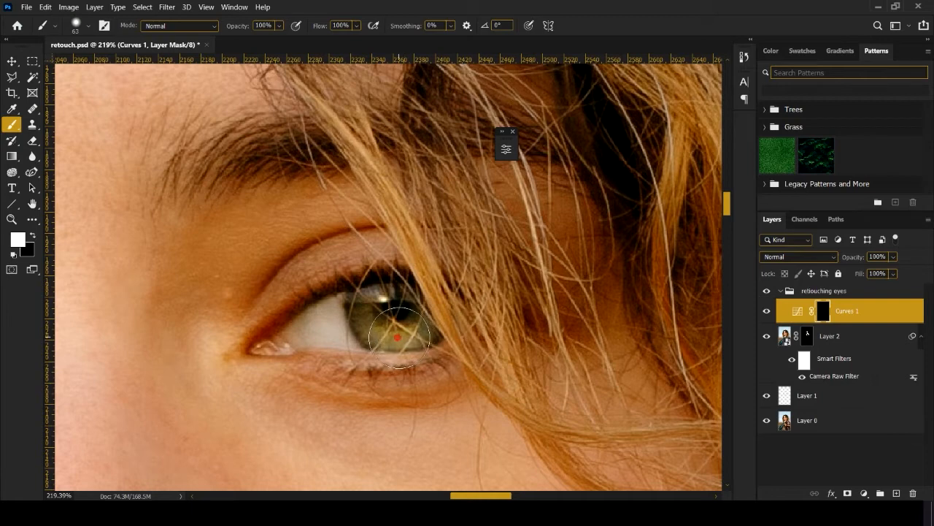
key(x)
drag(412, 372, 389, 371)
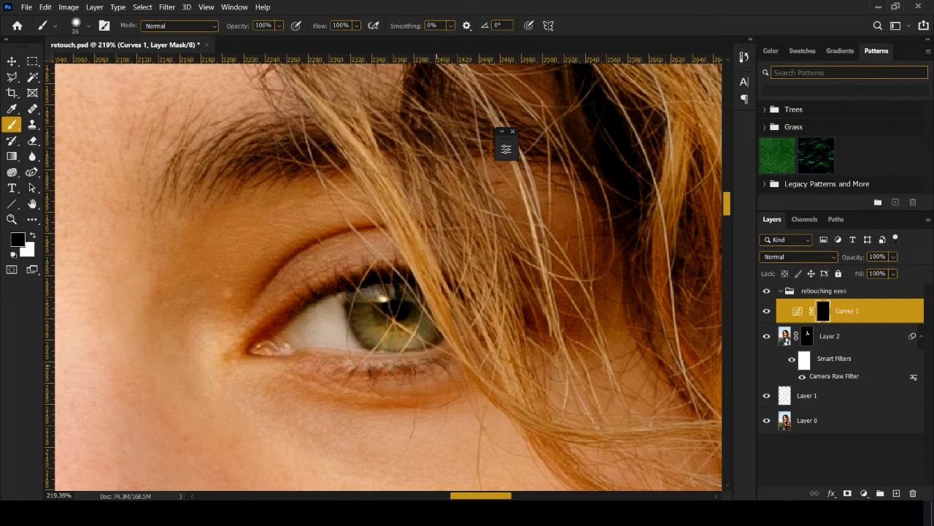
Step: Paint white on the Curves mask over the other eye with a brush of about 25 px, switching to black for corrections
mouse_move(251, 331)
mouse_down()
mouse_move(527, 319)
mouse_move(673, 297)
mouse_up()
drag(265, 362, 301, 364)
key(x)
drag(257, 395, 275, 397)
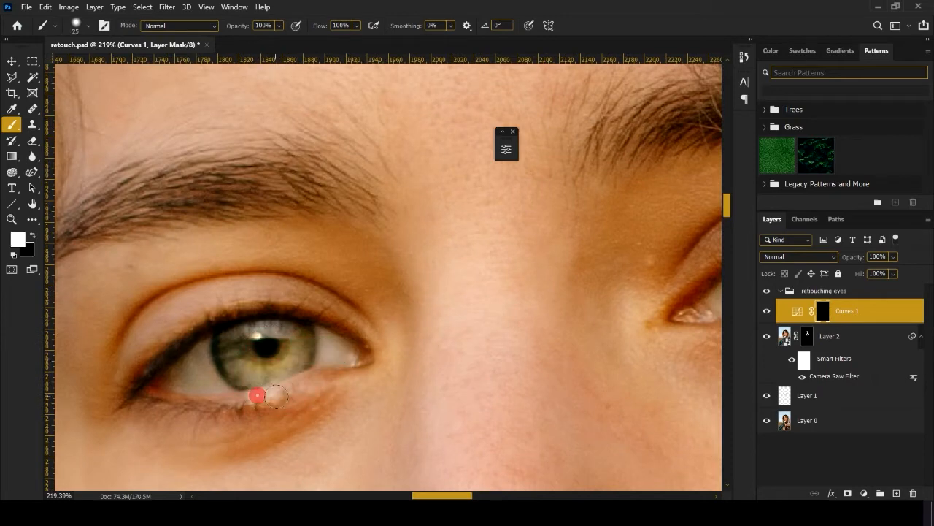
key(x)
drag(559, 313, 112, 333)
Step: Compare the whole portrait with the Curves 1 layer hidden and shown
key(ctrl+0)
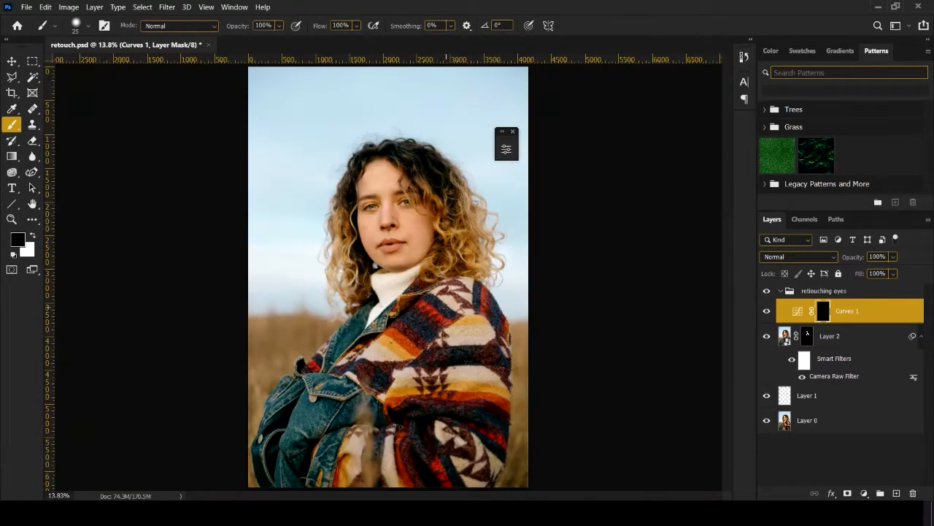
click(767, 314)
click(767, 315)
Step: Set the brush flow to 80% and touch up the Curves mask around the upper eyelid with an 84 px brush, ending in black
scroll(412, 239, up, 12)
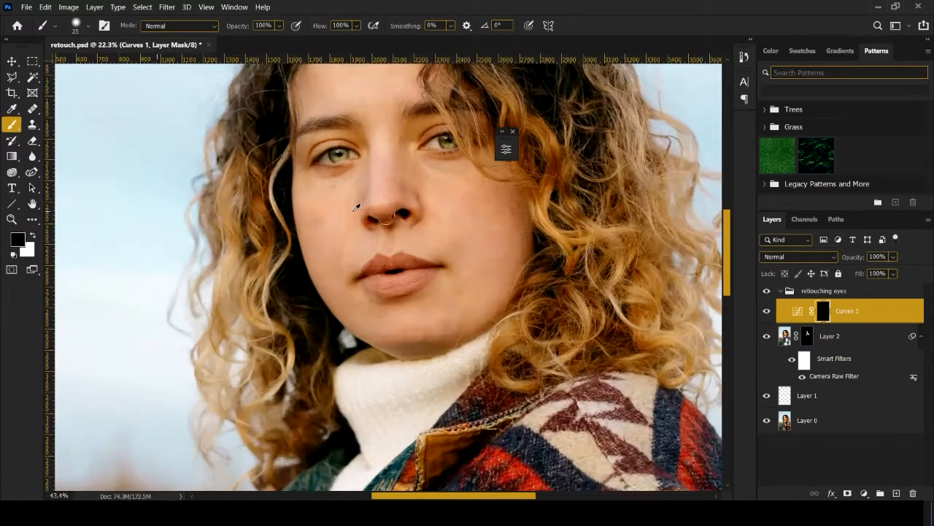
scroll(356, 208, up, 10)
drag(319, 28, 310, 27)
key(x)
alt+right_click(470, 217)
drag(470, 218, 494, 214)
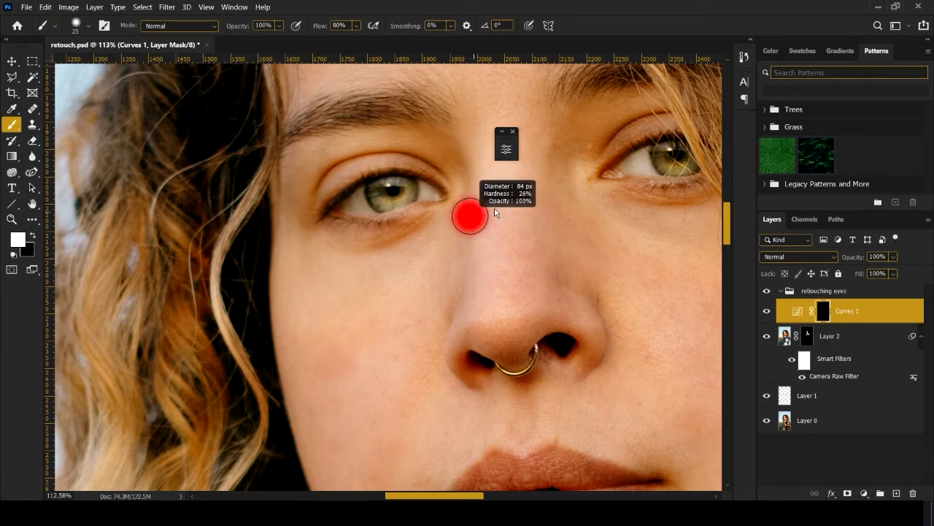
click(426, 159)
key(x)
drag(420, 154, 417, 150)
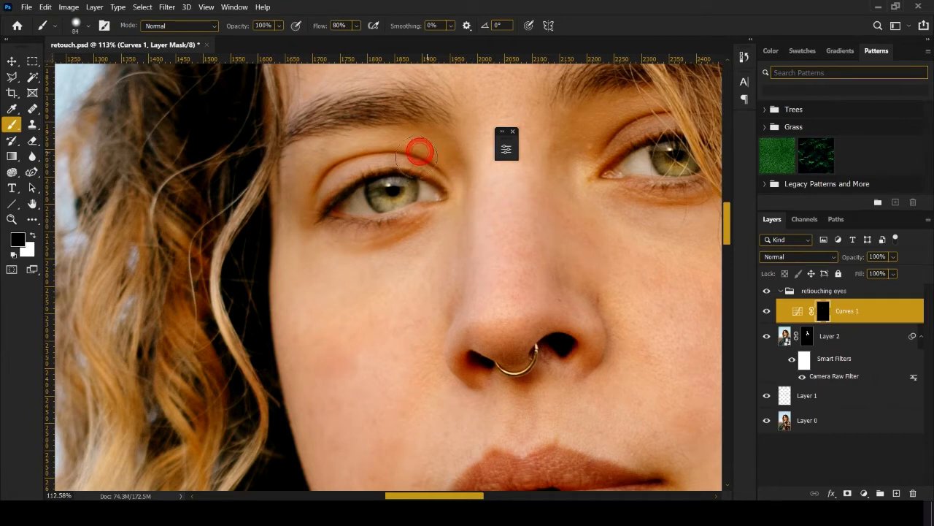
Step: Check the touched-up eye brightening on the full image by toggling the visibility of Curves 1
key(ctrl+0)
click(774, 316)
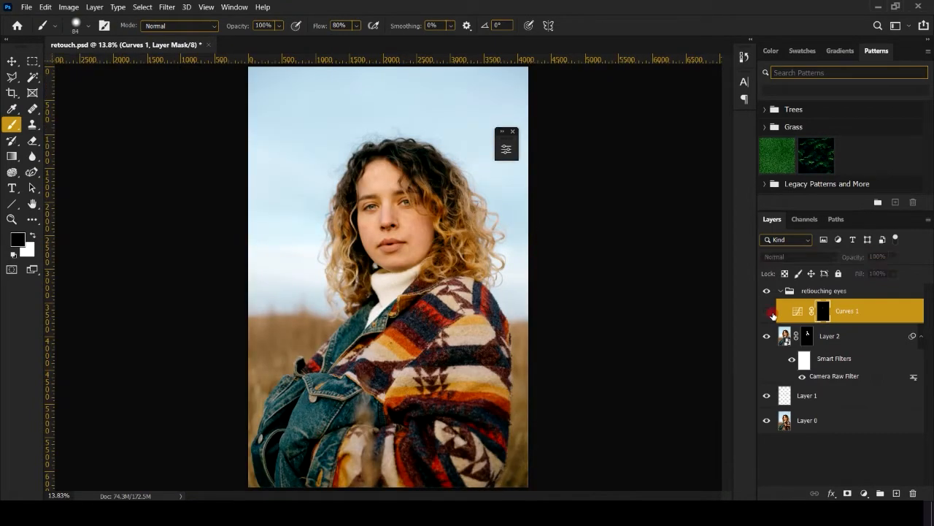
click(774, 315)
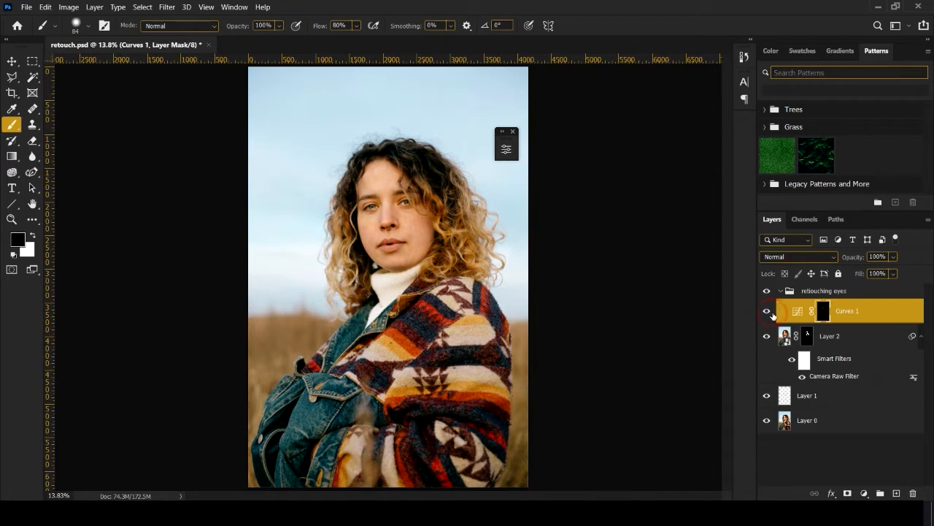
Step: Change the Curves 1 layer's blending mode to Overlay and its opacity to 80%
click(793, 259)
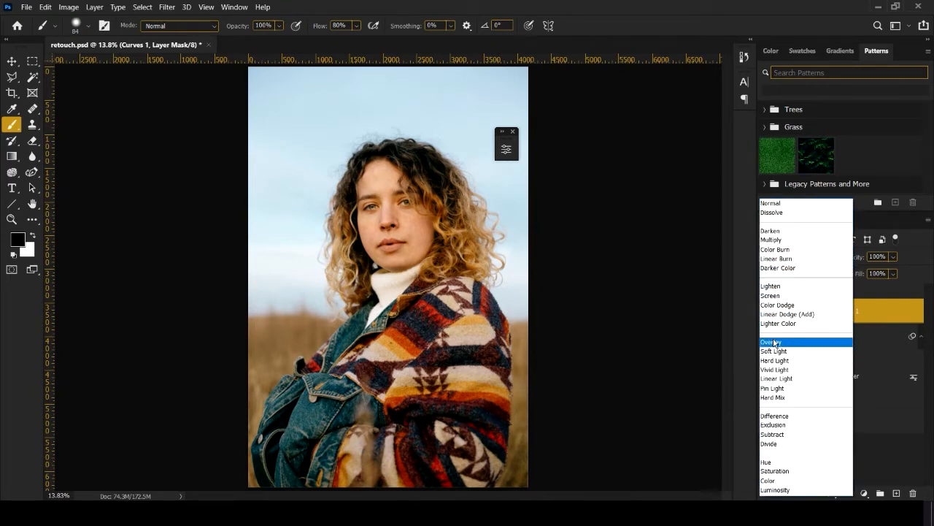
click(775, 342)
drag(853, 259, 842, 261)
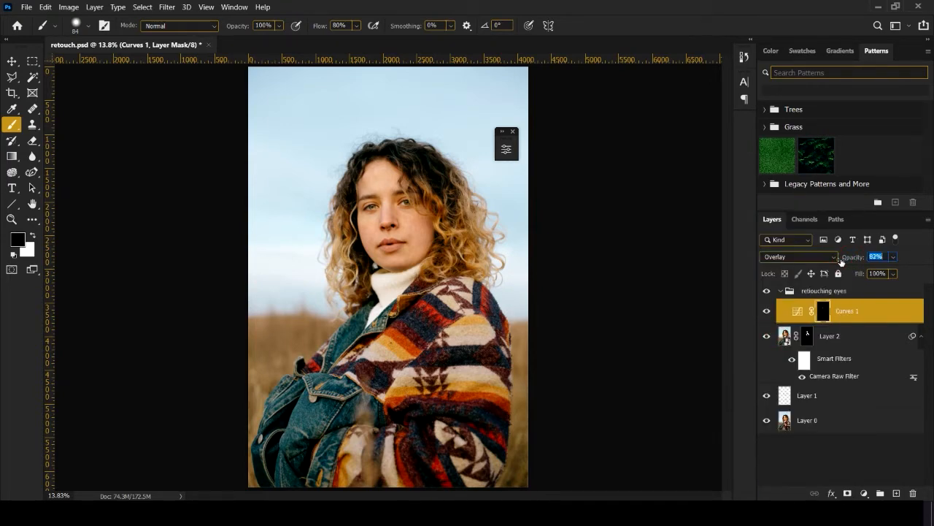
Step: Examine the Overlay effect on the eyes by repeatedly toggling Curves 1 and inspecting the face up close
click(773, 310)
click(773, 310)
click(773, 310)
click(773, 310)
click(773, 310)
click(773, 310)
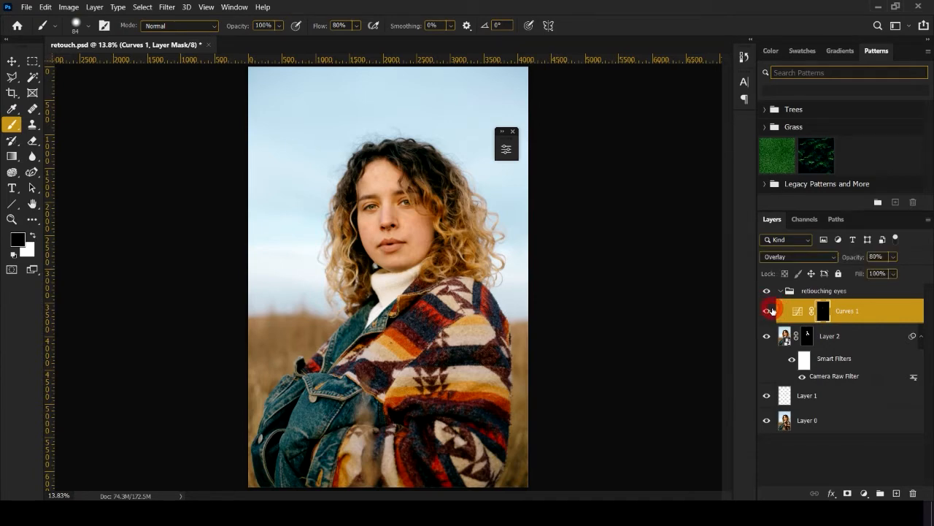
click(772, 310)
click(773, 310)
scroll(396, 238, up, 3)
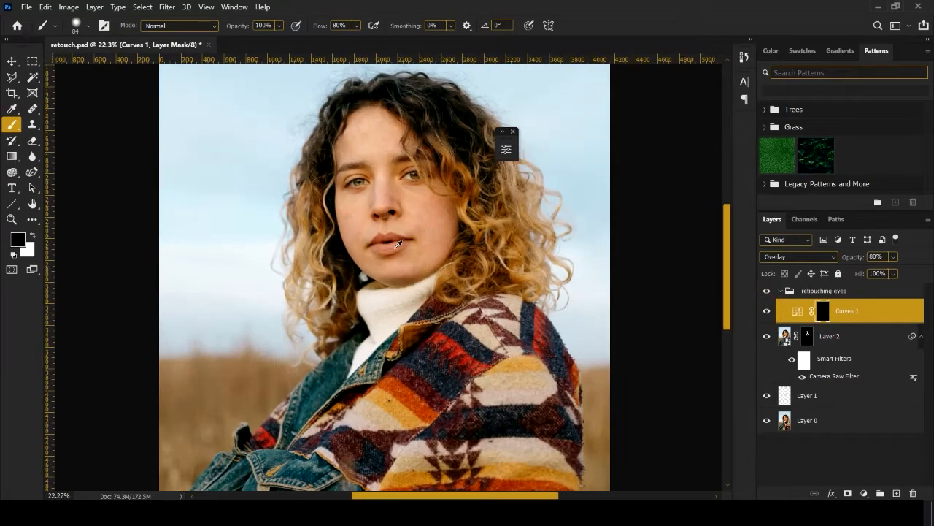
scroll(397, 238, up, 2)
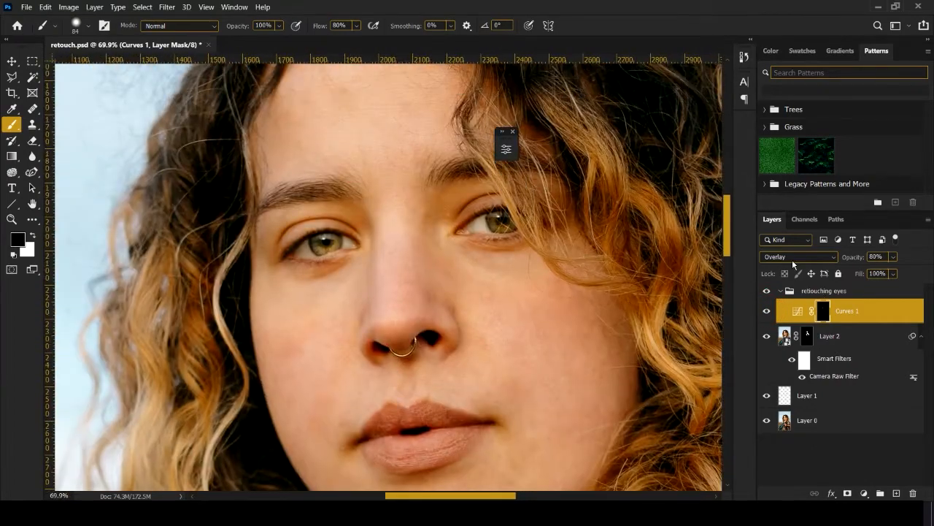
Step: Change the Curves 1 layer's blending mode to Normal and its opacity to 86%
click(795, 257)
click(780, 204)
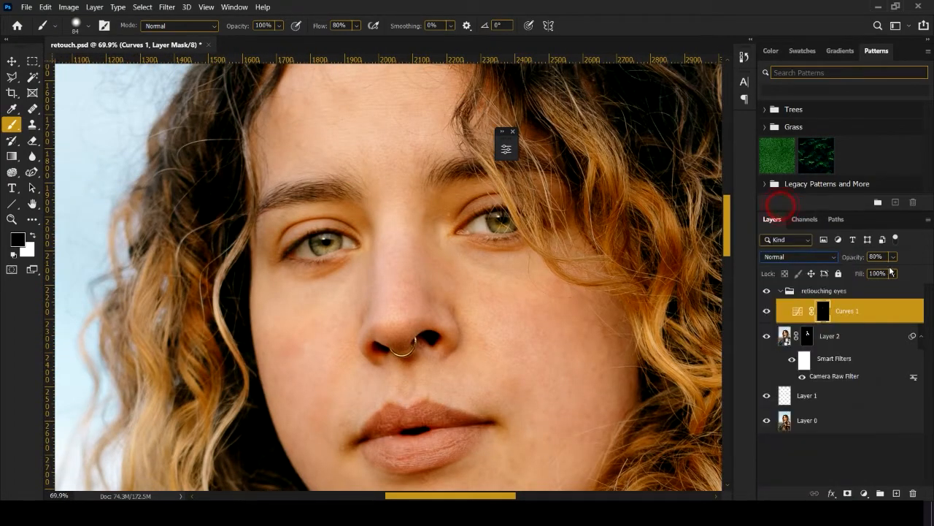
drag(855, 258, 859, 257)
scroll(429, 284, down, 9)
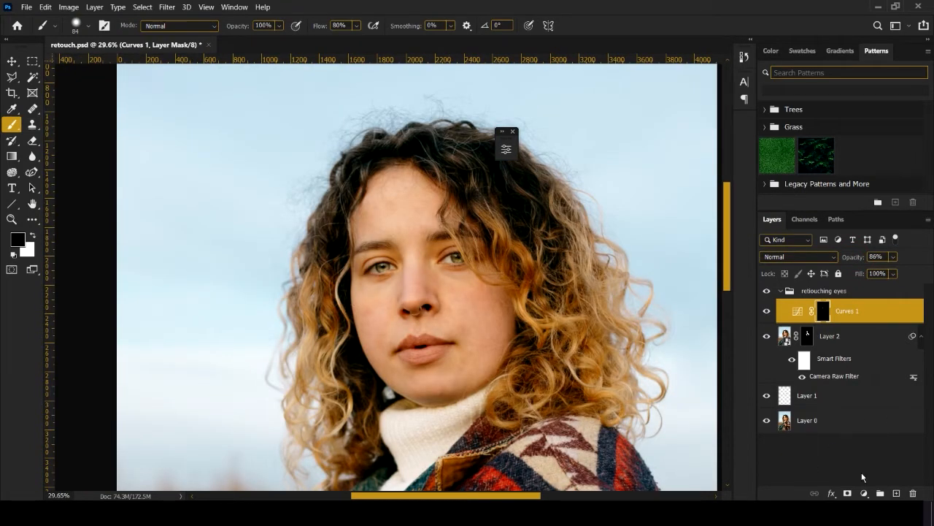
Step: Add a second Curves adjustment layer that brightens the midtones, and invert its mask to black
click(864, 493)
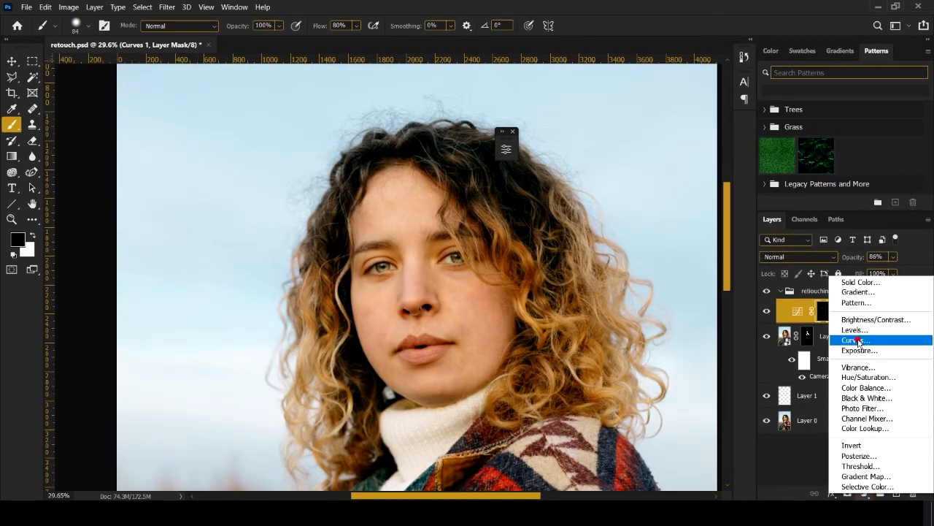
click(858, 341)
drag(400, 143, 667, 147)
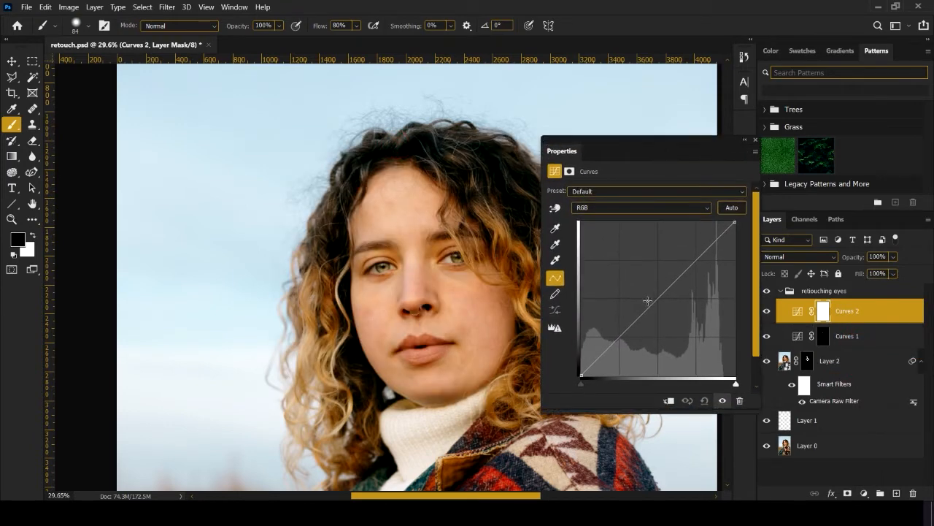
drag(648, 300, 642, 286)
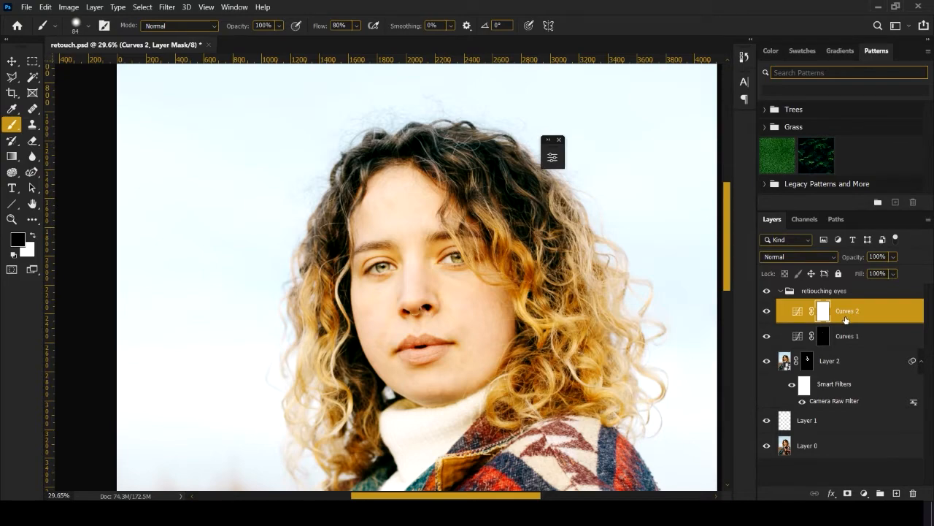
key(ctrl+i)
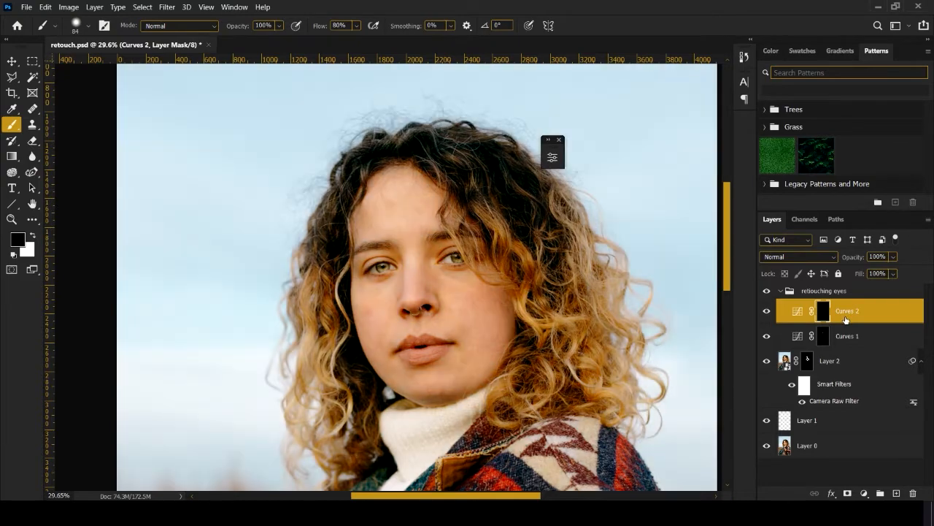
Step: Paint white on the Curves 2 mask over both irises with a small soft brush of about 49 px
scroll(360, 238, up, 4)
scroll(462, 289, up, 3)
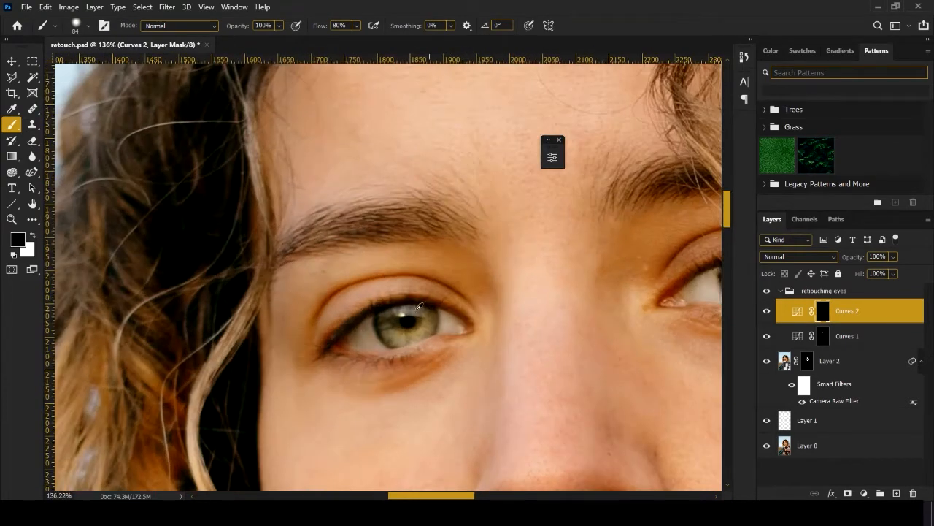
mouse_move(414, 306)
mouse_down()
mouse_move(401, 303)
mouse_move(427, 296)
mouse_up()
key(x)
drag(643, 285, 399, 294)
drag(502, 266, 507, 265)
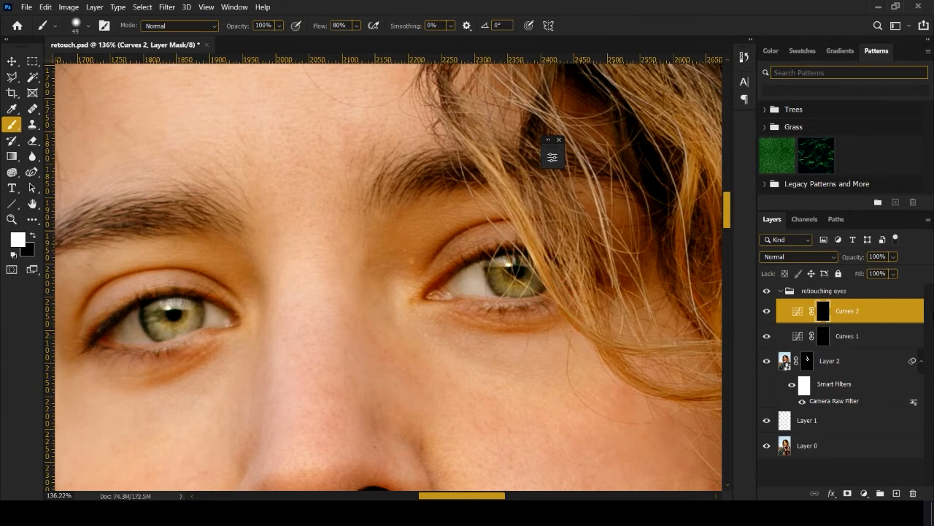
Step: Set the Curves 2 layer's Blend If underlying shadow range to a split of 35 / 61
double_click(900, 311)
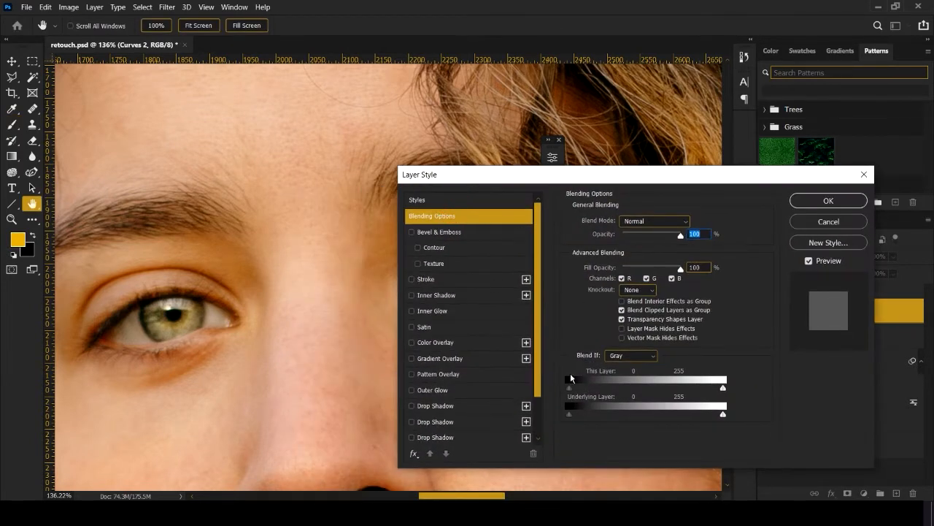
drag(569, 413, 586, 414)
drag(584, 413, 607, 413)
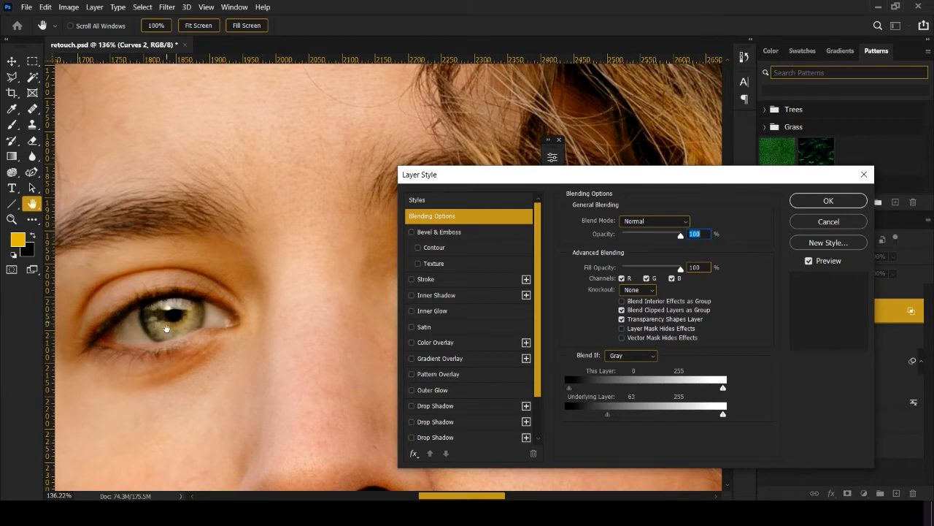
drag(607, 413, 615, 413)
drag(613, 412, 590, 413)
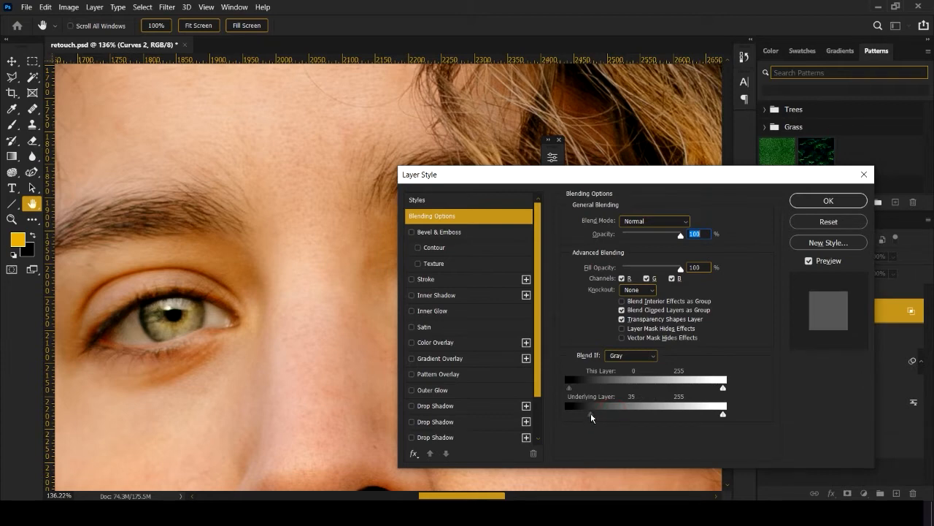
drag(591, 413, 606, 413)
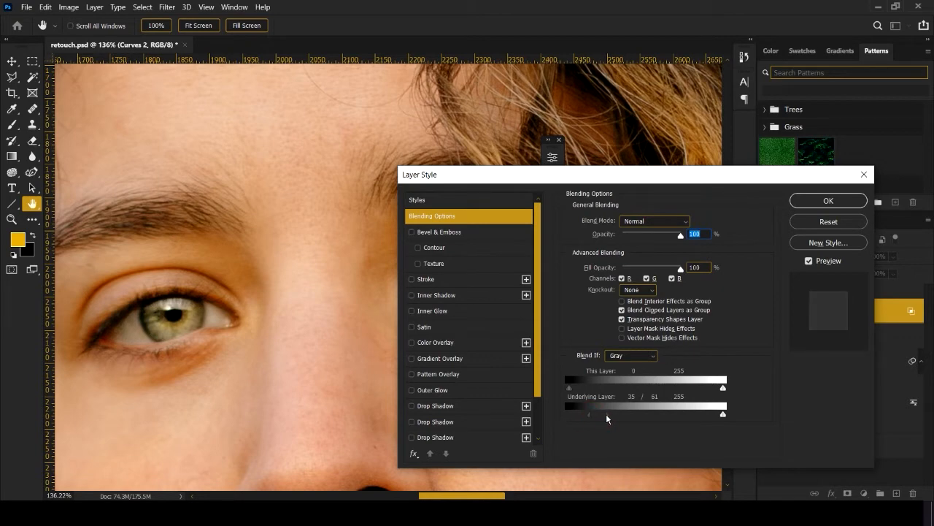
click(828, 201)
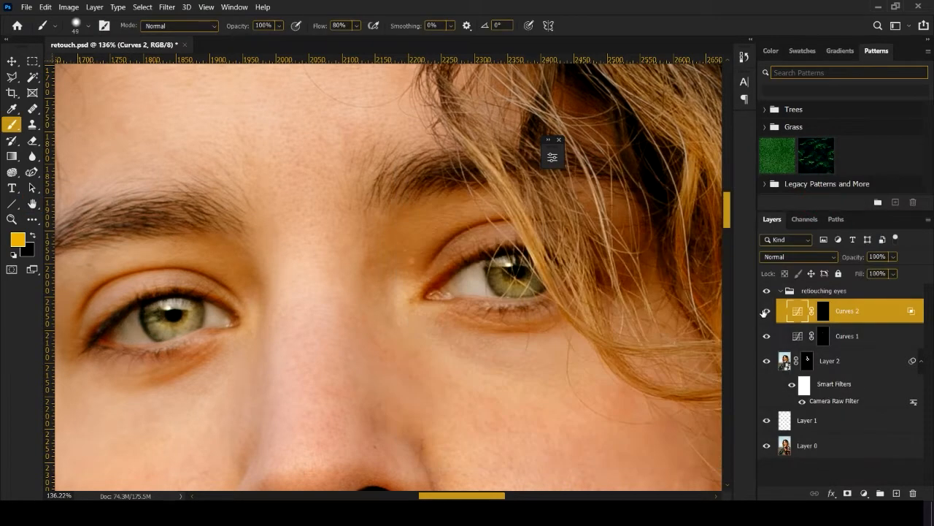
Step: Check the effect of Curves 2 on the eyes and reduce its opacity to 75%
click(766, 310)
drag(857, 258, 841, 260)
key(ctrl+0)
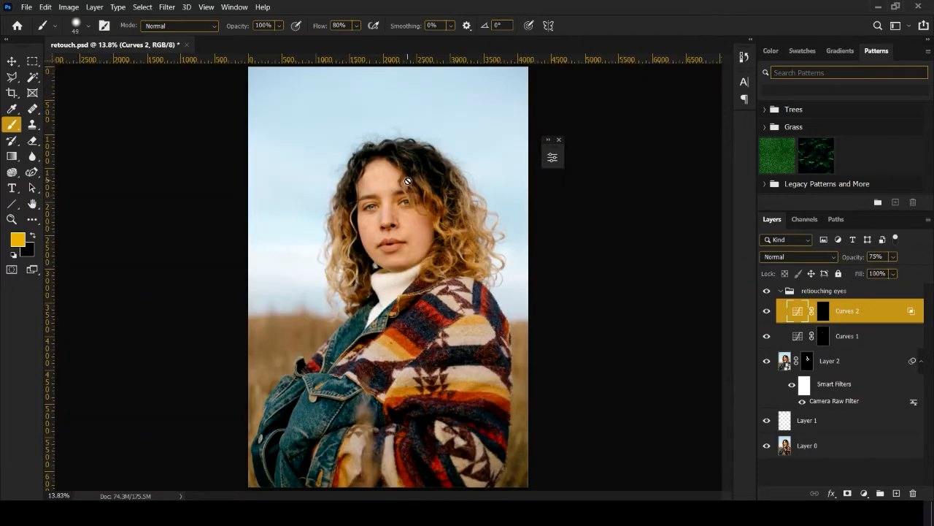
Step: Add a Hue/Saturation adjustment layer on top with Colorize enabled and the hue set to about 229
click(865, 493)
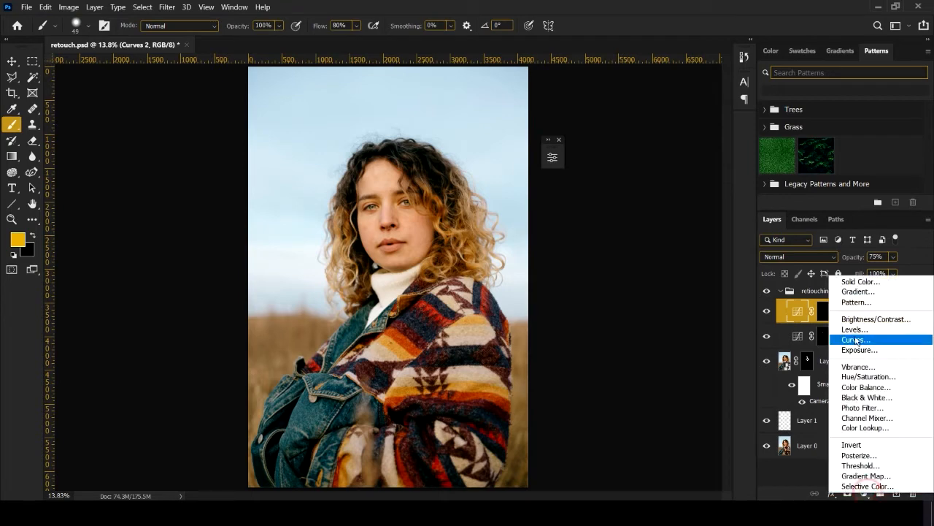
click(859, 377)
drag(452, 147, 654, 165)
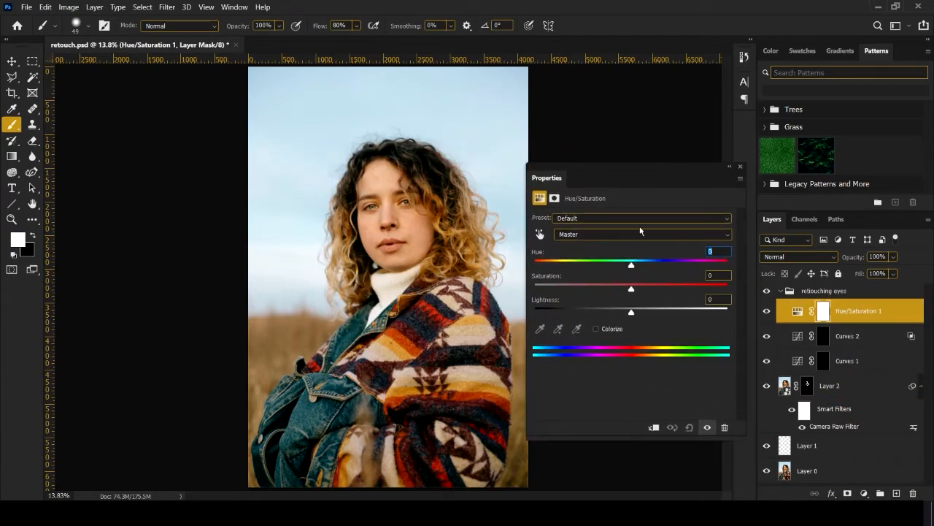
click(597, 329)
drag(560, 265, 659, 265)
scroll(357, 219, up, 6)
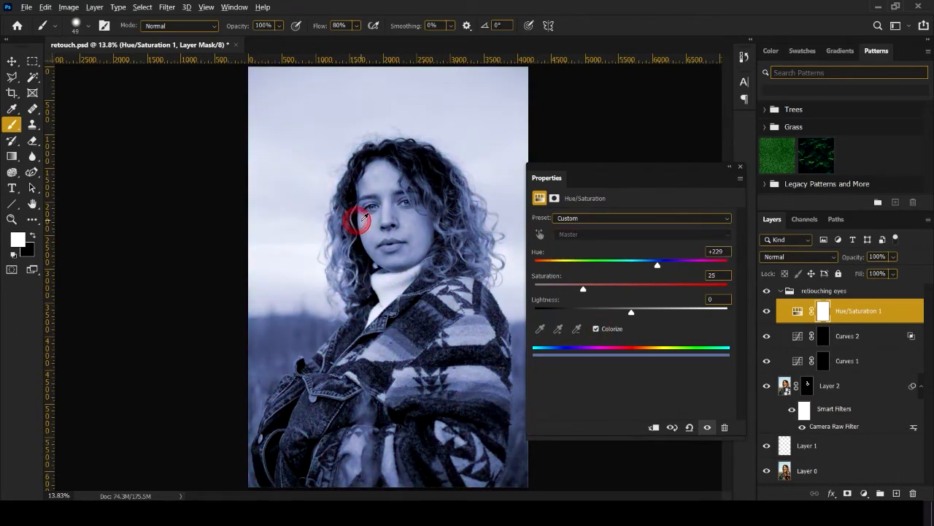
scroll(256, 230, up, 2)
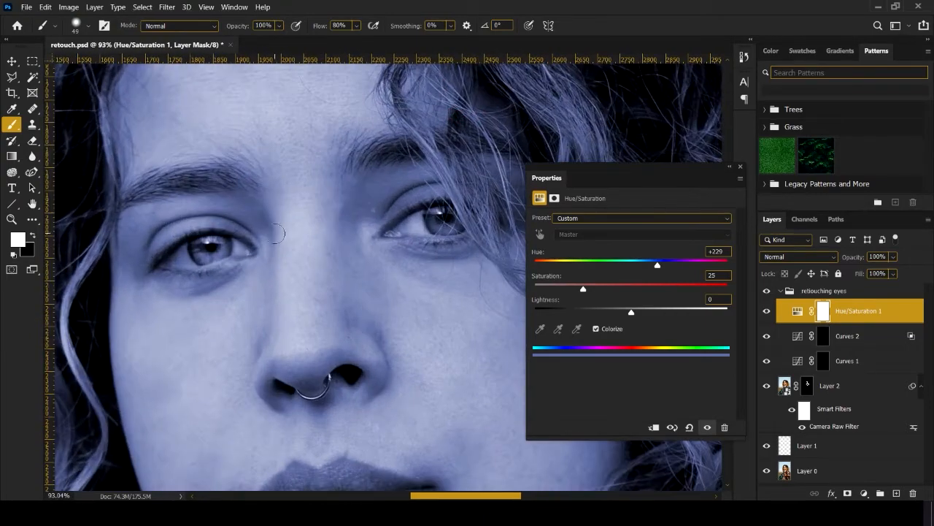
Step: Fine-tune the blue hue of the Hue/Saturation layer and strongly increase its saturation
mouse_move(657, 265)
mouse_down()
mouse_move(666, 265)
mouse_move(655, 268)
mouse_up()
drag(584, 288, 654, 264)
click(730, 165)
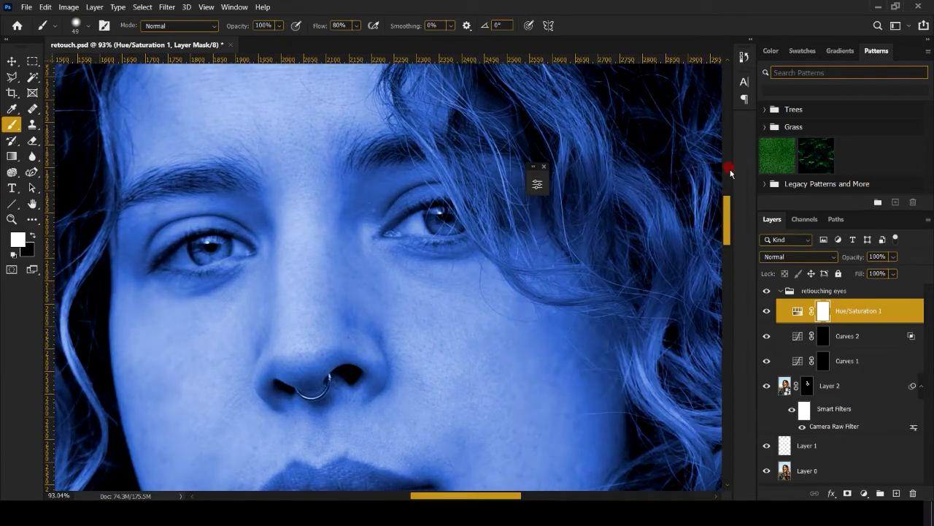
Step: Set the Hue/Saturation 1 layer's blending mode to Color and invert its mask to black
click(785, 256)
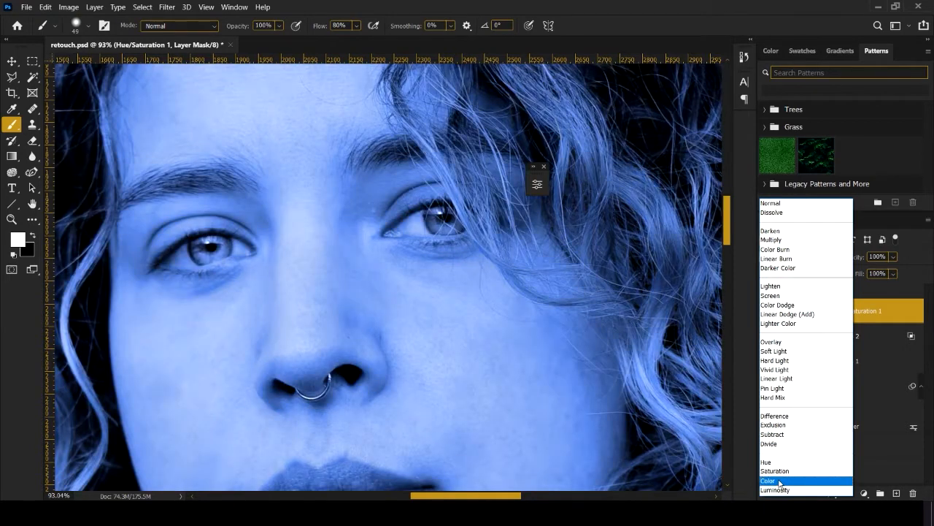
click(784, 481)
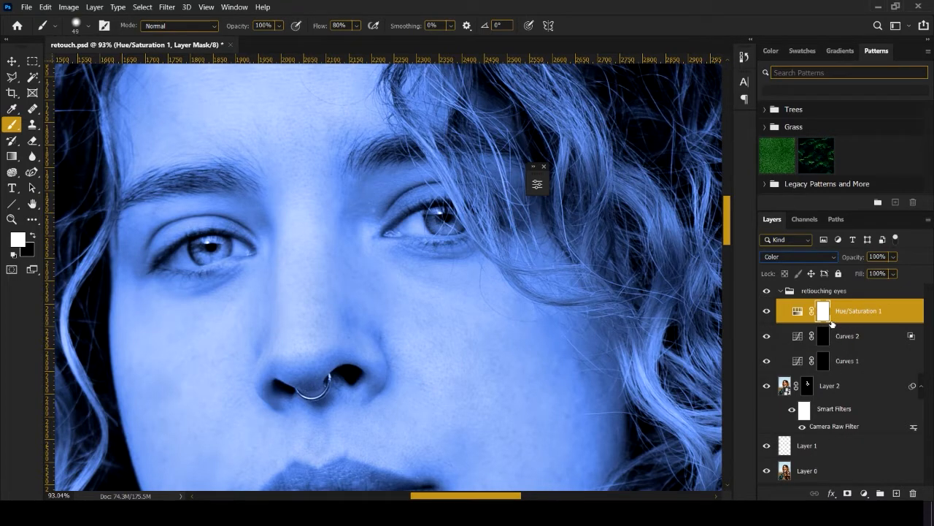
key(ctrl+i)
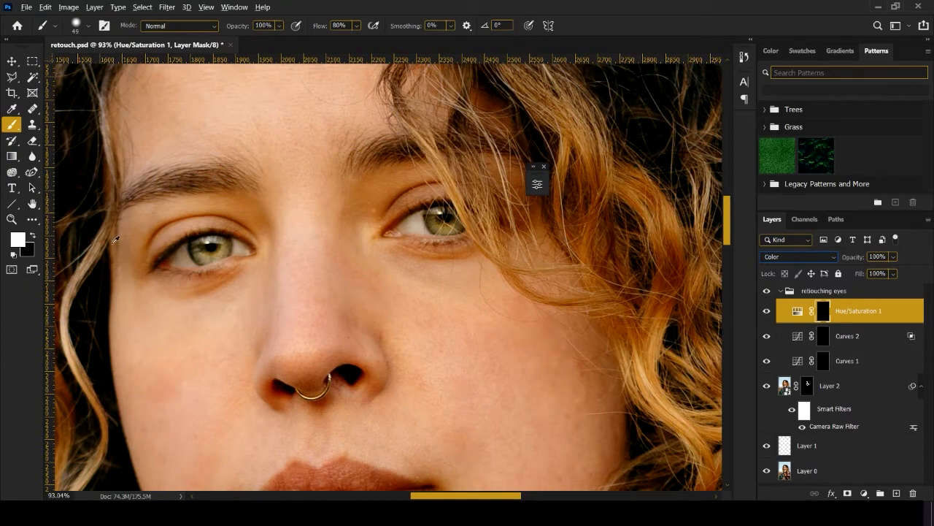
Step: Paint white on the Hue/Saturation 1 mask over both irises with a brush of about 25 px
alt+right_click(201, 263)
scroll(200, 262, up, 11)
mouse_move(206, 241)
mouse_down()
mouse_move(183, 245)
mouse_move(183, 212)
mouse_move(193, 248)
mouse_move(208, 260)
mouse_move(273, 240)
mouse_move(283, 215)
mouse_move(260, 192)
mouse_move(203, 207)
mouse_move(193, 221)
mouse_move(244, 226)
mouse_move(226, 223)
mouse_up()
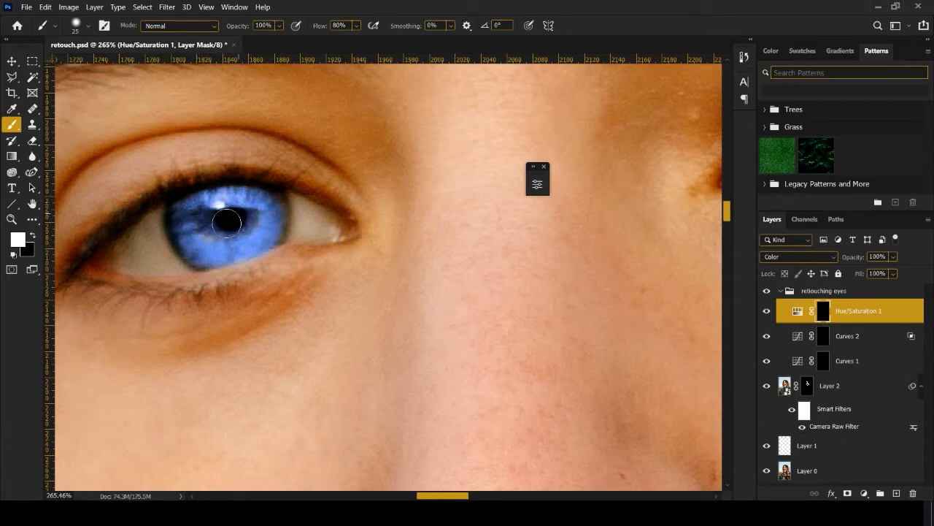
drag(621, 182, 161, 285)
mouse_move(394, 230)
mouse_down()
mouse_move(404, 260)
mouse_move(445, 219)
mouse_up()
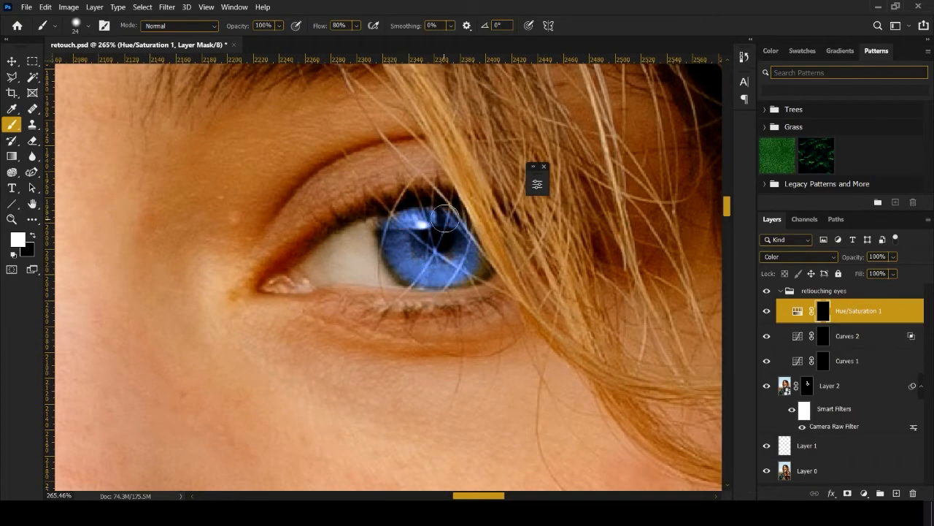
Step: Compare the blue eye color with the original on the full image and set Hue/Saturation 1 to 45% opacity
key(ctrl+0)
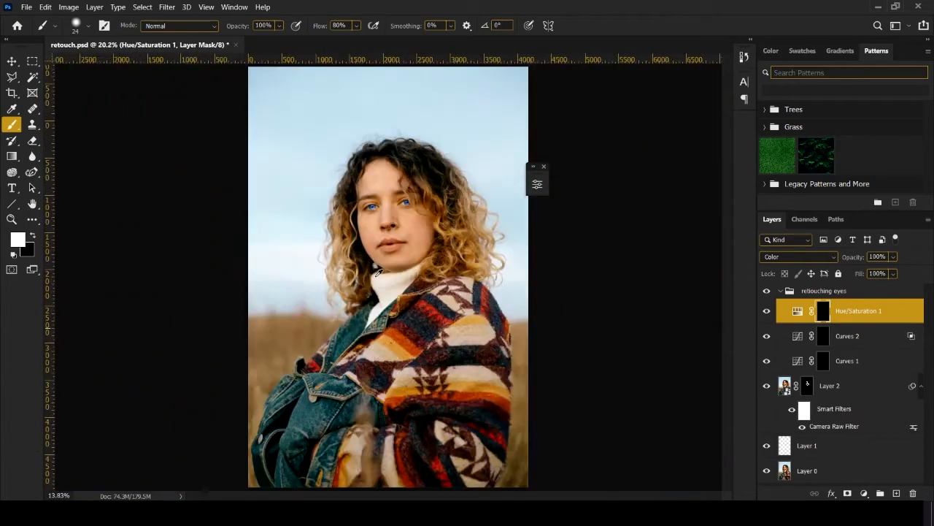
click(765, 311)
click(765, 311)
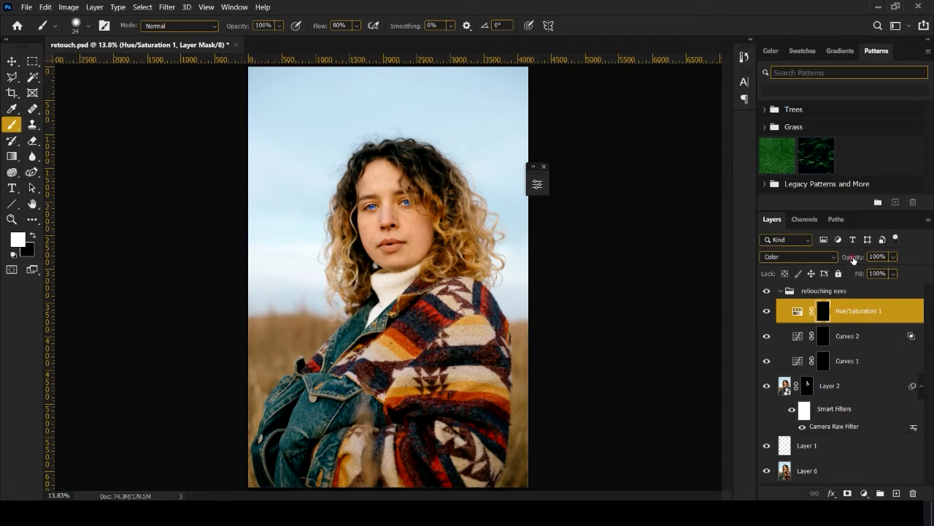
drag(852, 259, 818, 260)
click(769, 313)
click(769, 313)
drag(884, 256, 746, 254)
text(45)
key(Return)
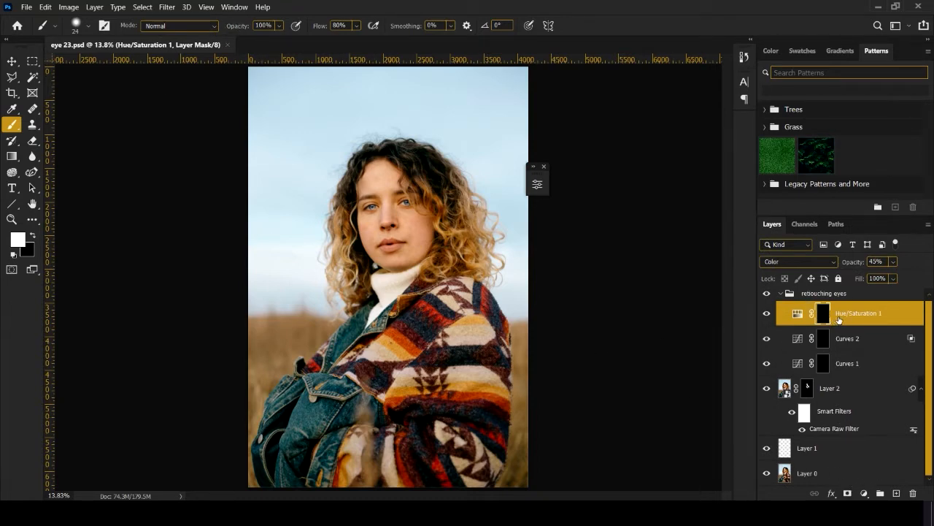
Step: Stamp all visible layers into a new layer above Hue/Saturation 1 and convert it to a smart object
click(832, 295)
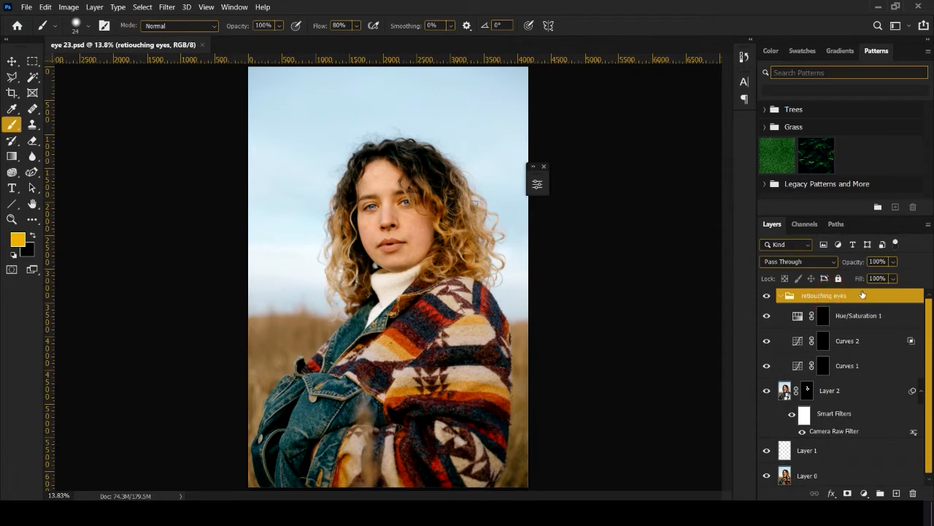
click(872, 310)
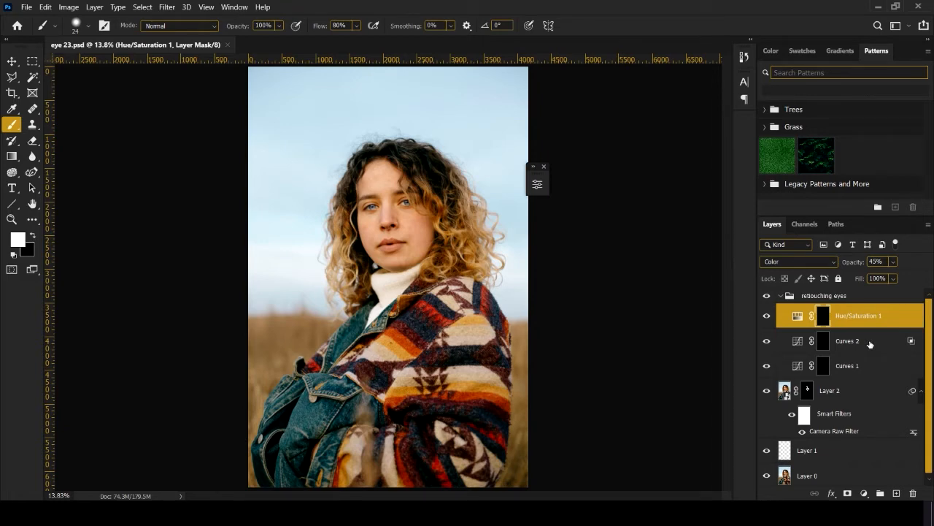
key(ctrl+shift+alt+e)
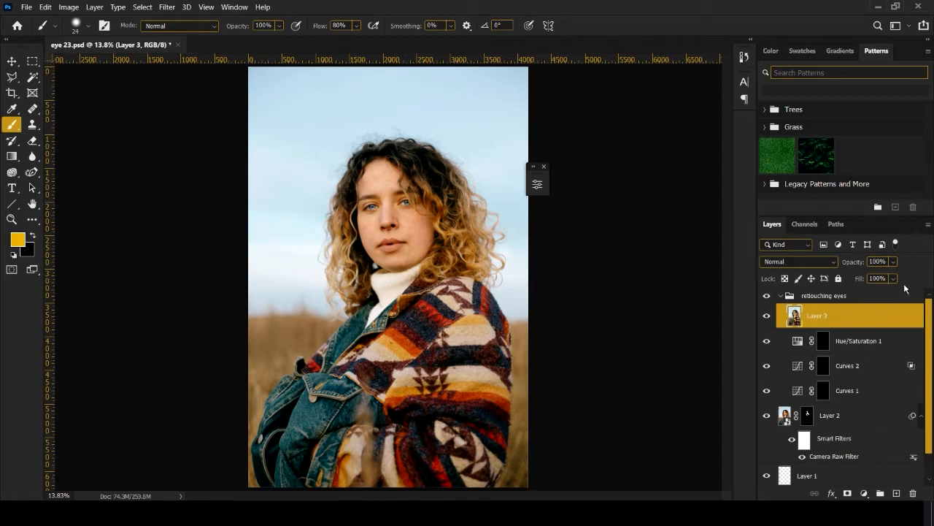
right_click(879, 315)
click(786, 156)
Step: Apply a High Pass filter with a 1.9-pixel radius to Layer 3 and set the layer's blending mode to Overlay
click(168, 7)
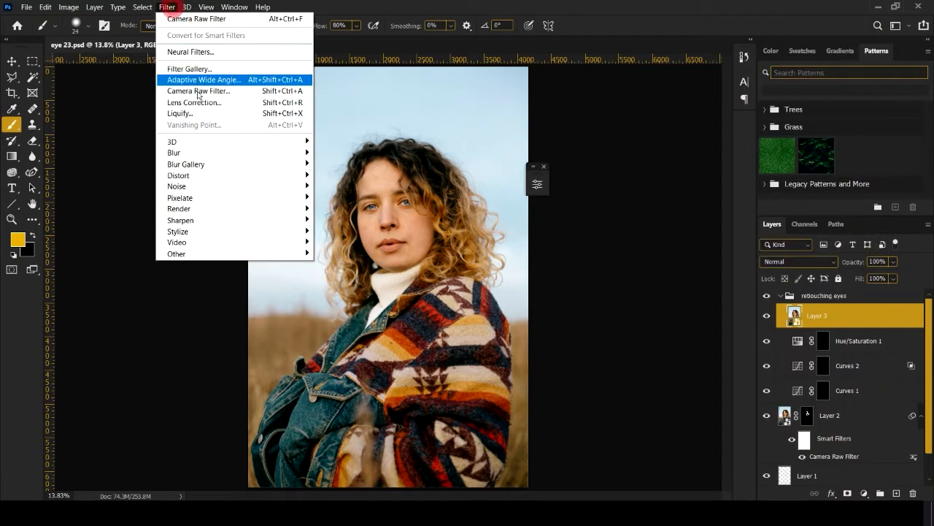
mouse_move(198, 252)
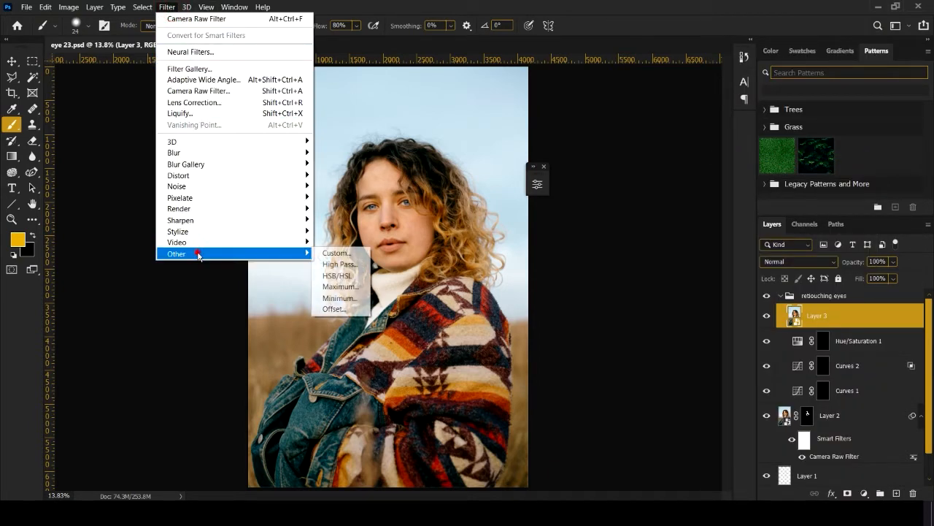
click(346, 268)
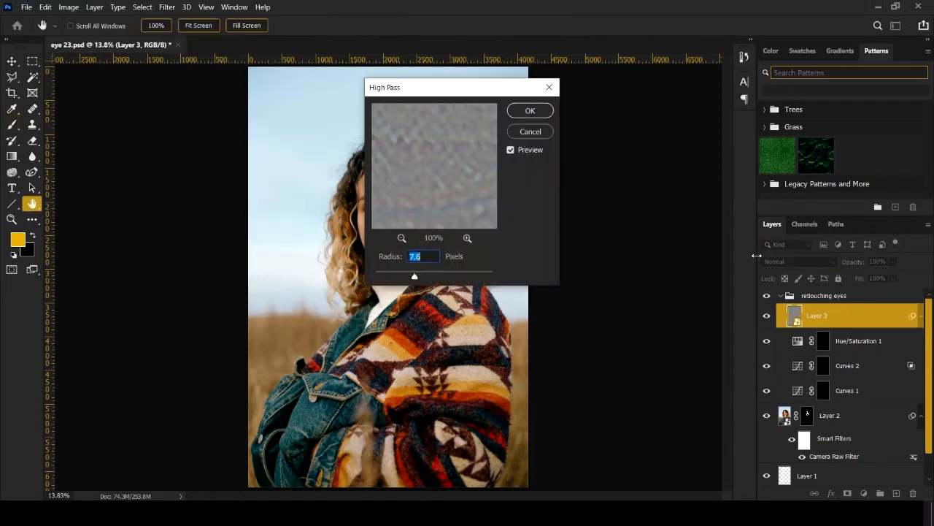
drag(438, 84, 617, 101)
scroll(623, 205, down, 5)
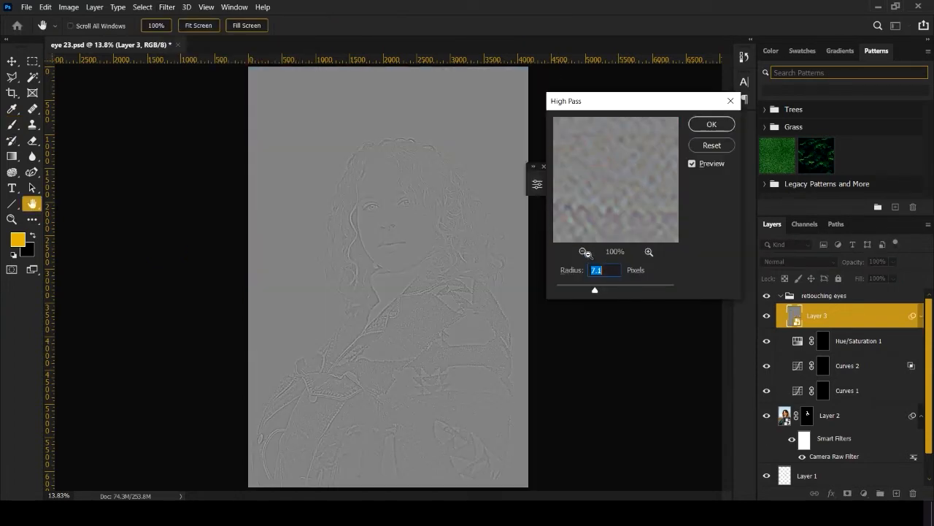
click(586, 253)
click(648, 254)
click(649, 253)
drag(612, 149, 614, 191)
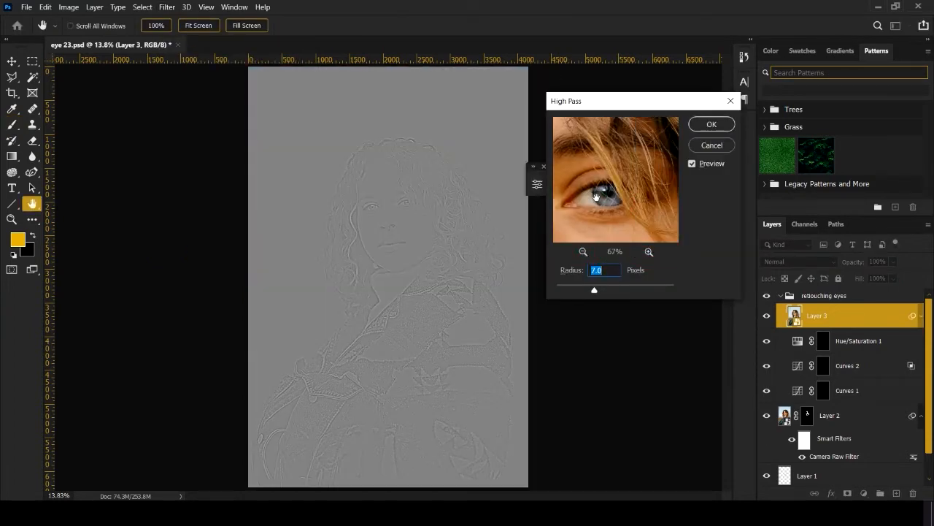
click(648, 254)
drag(592, 290, 568, 290)
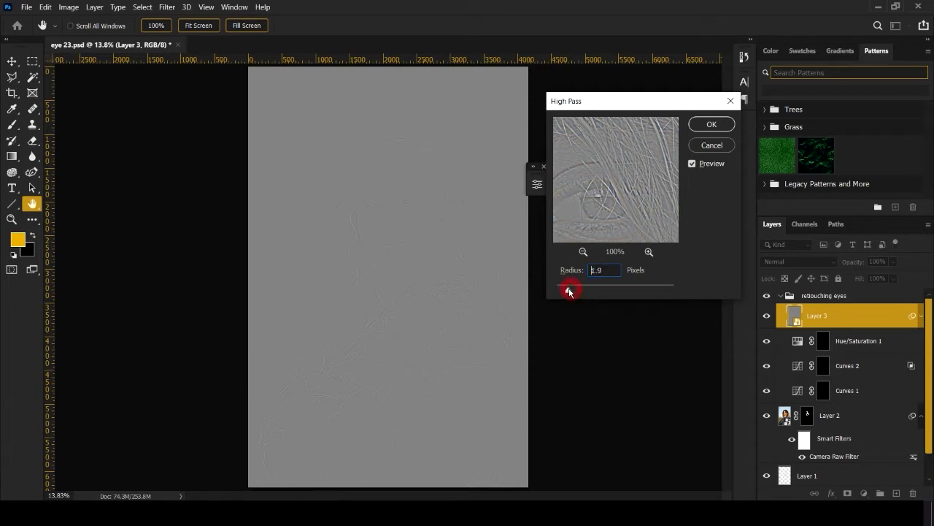
click(709, 126)
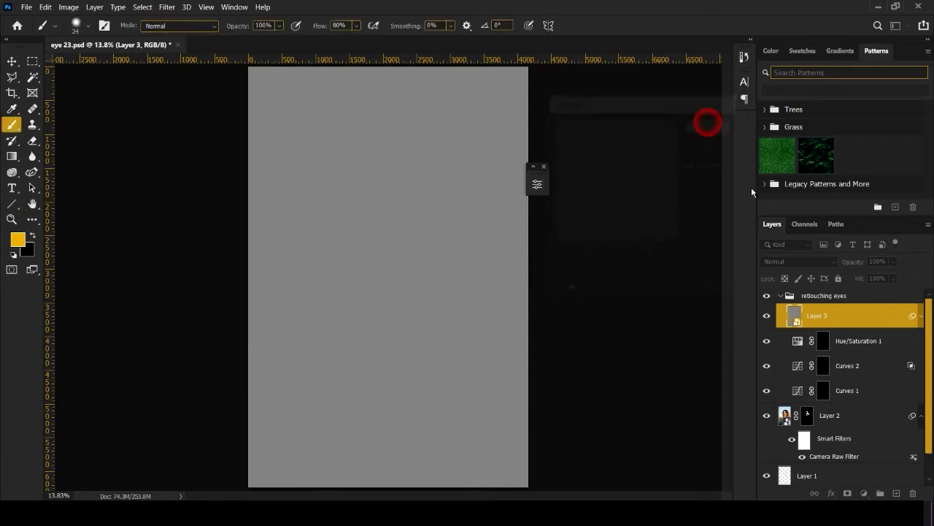
click(783, 264)
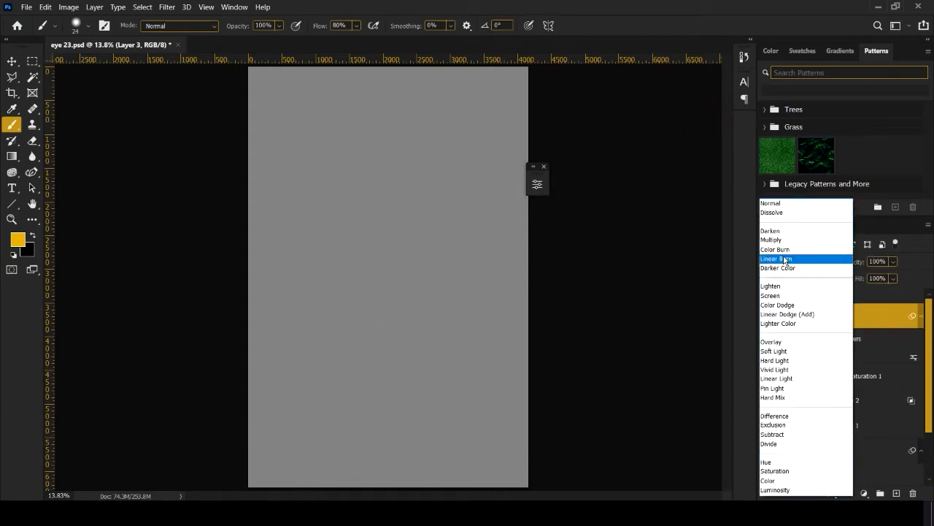
click(778, 342)
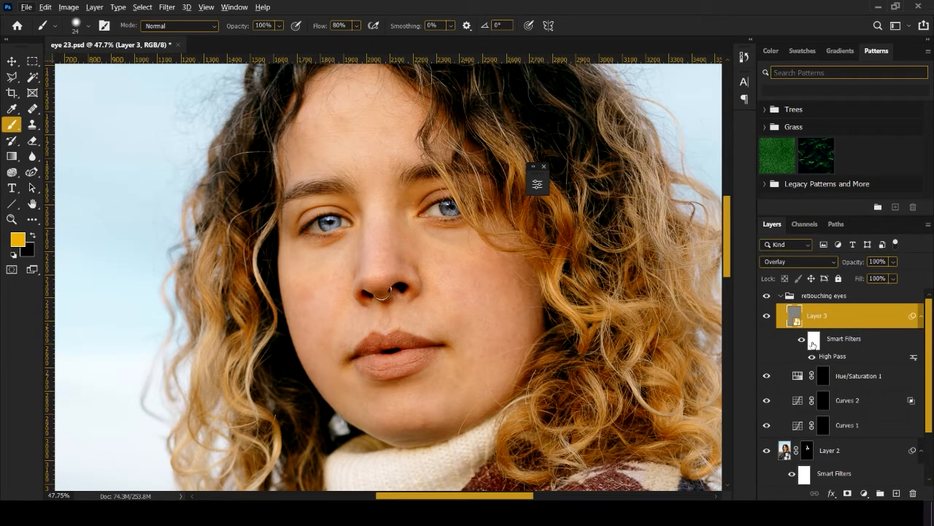
Step: Try to hide the High Pass effect by inverting Layer 3's Smart Filters mask to black
click(812, 342)
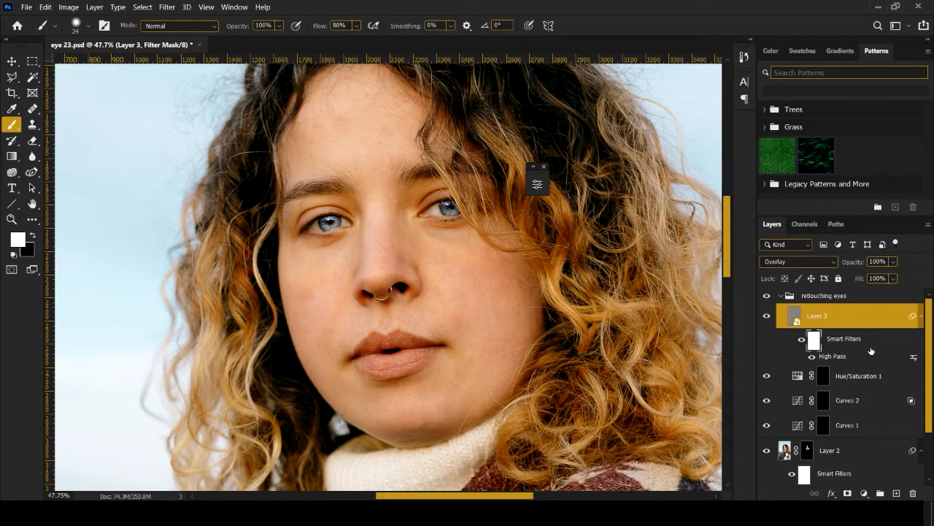
key(ctrl+i)
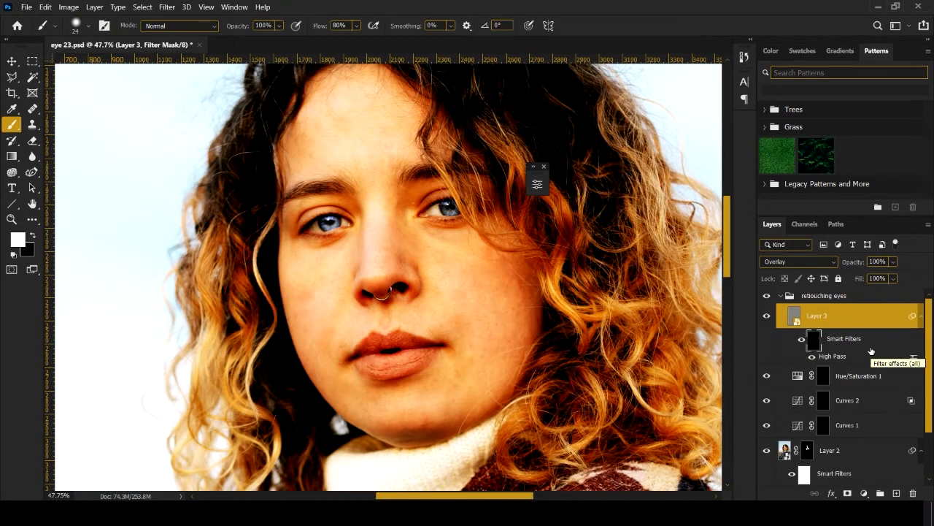
scroll(475, 309, down, 5)
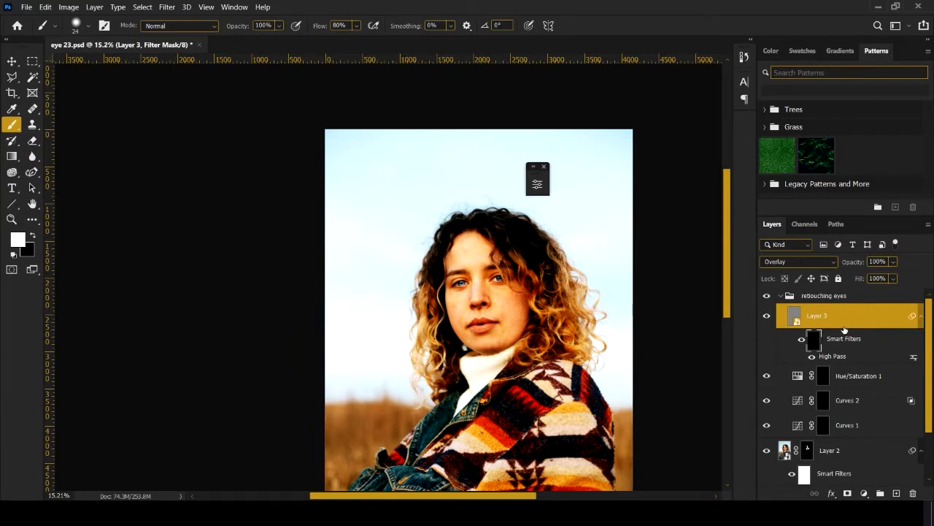
scroll(821, 335, down, 2)
scroll(840, 335, up, 2)
Step: Toggle Layer 3's smart filters off and on to compare the image, and invert the Smart Filters mask back to white
click(794, 315)
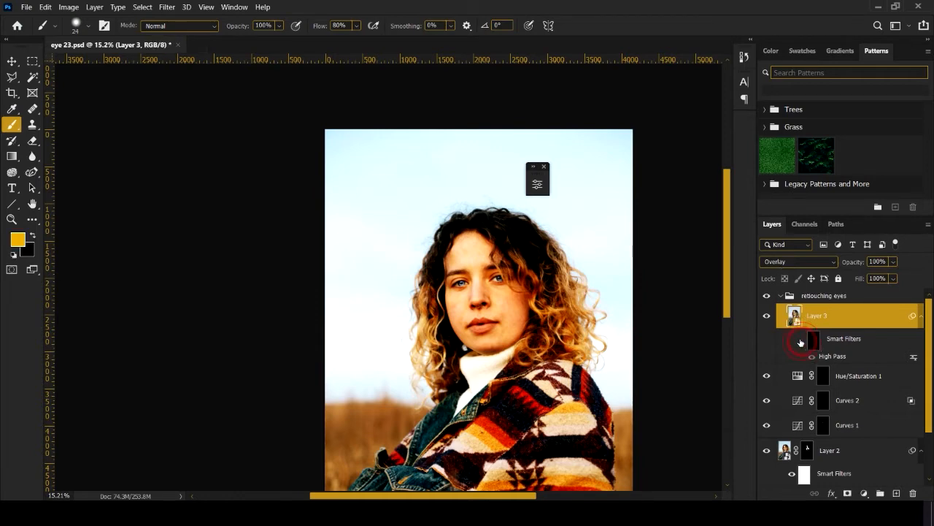
click(801, 262)
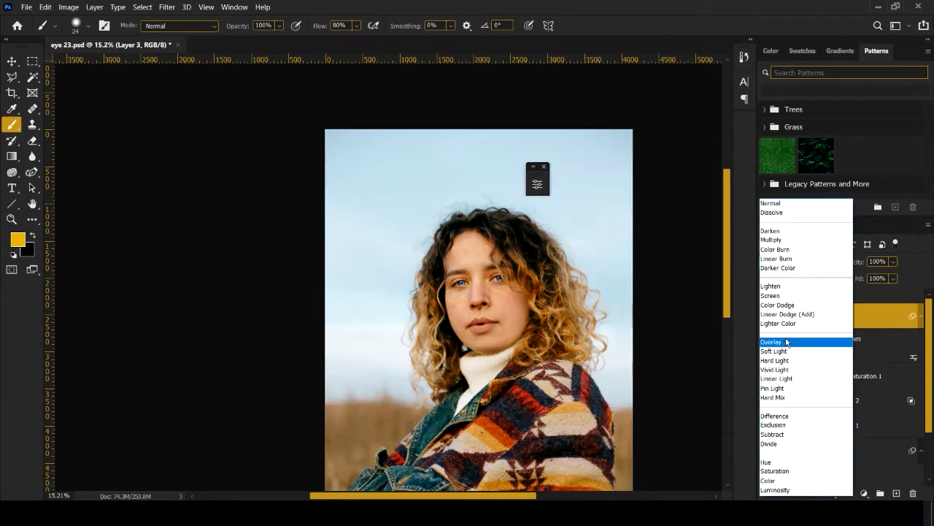
click(803, 340)
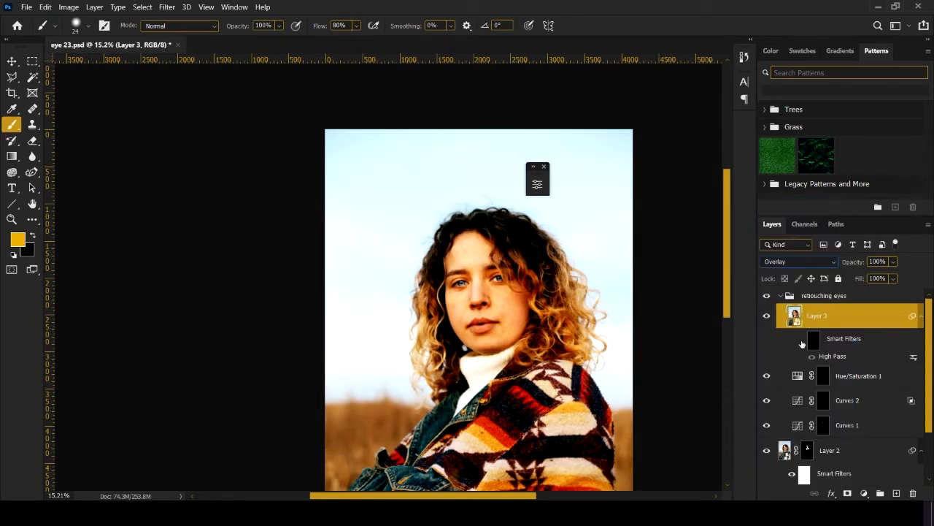
click(800, 340)
click(814, 340)
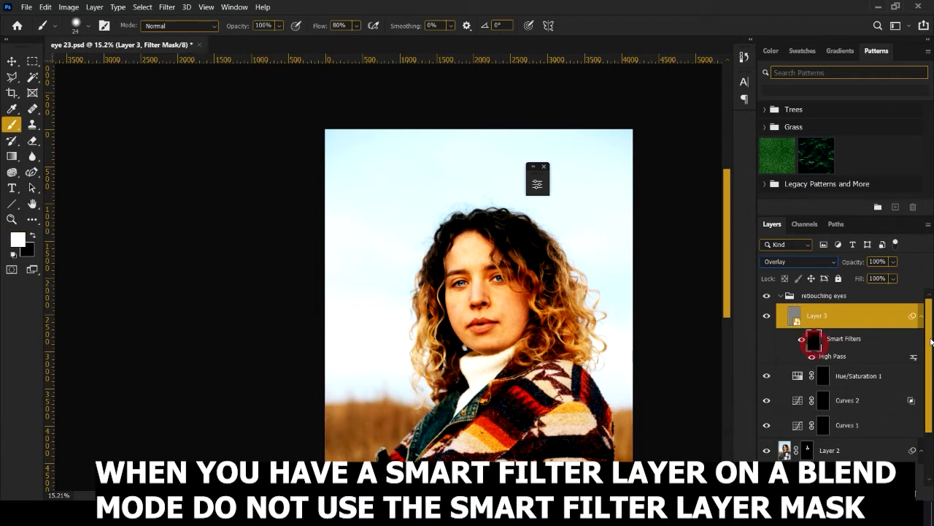
key(ctrl+i)
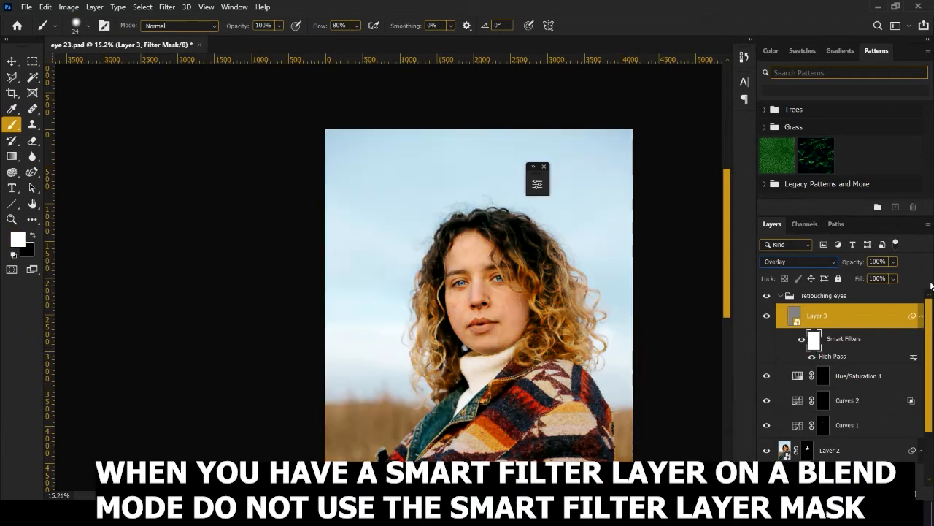
Step: Add a black layer mask to Layer 3 and paint white over both irises with a brush of about 36 px
click(818, 317)
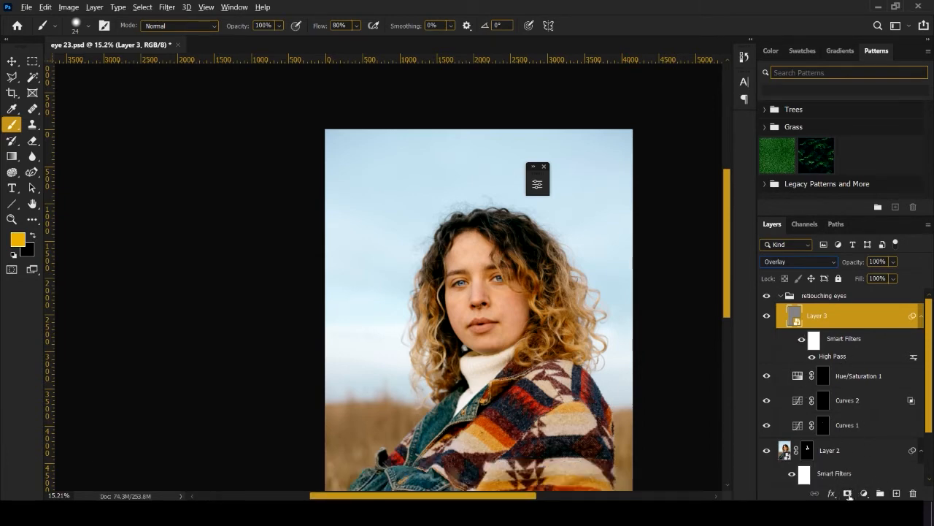
alt+click(847, 493)
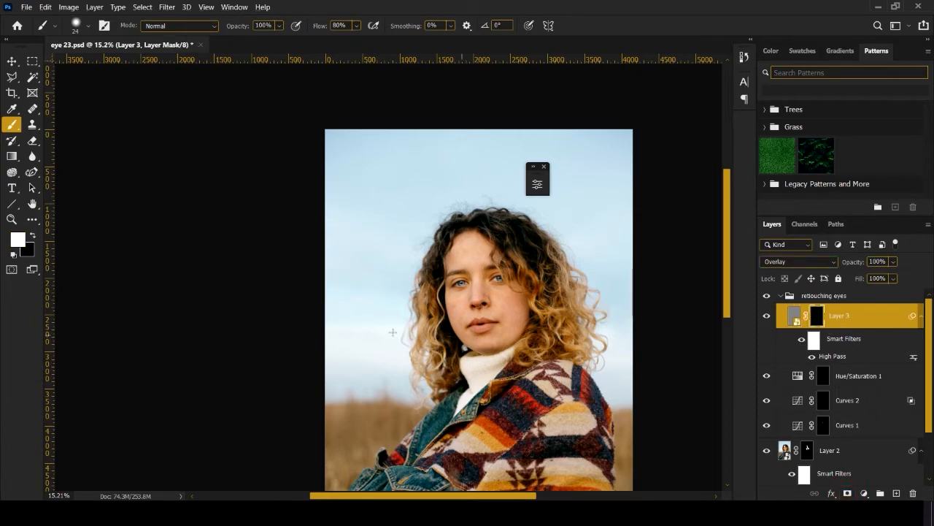
scroll(392, 332, up, 5)
scroll(518, 280, up, 8)
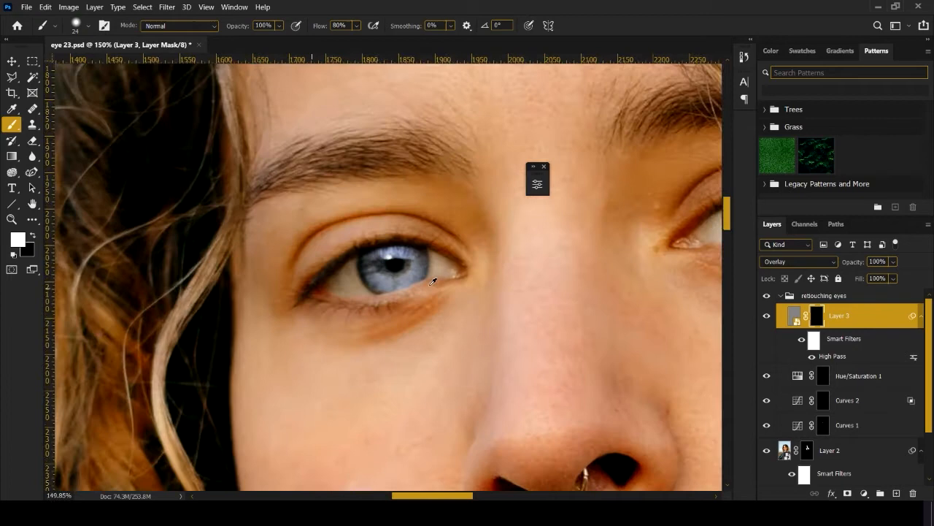
mouse_move(426, 279)
mouse_down()
mouse_move(434, 280)
mouse_move(377, 266)
mouse_move(398, 266)
mouse_up()
scroll(398, 266, down, 5)
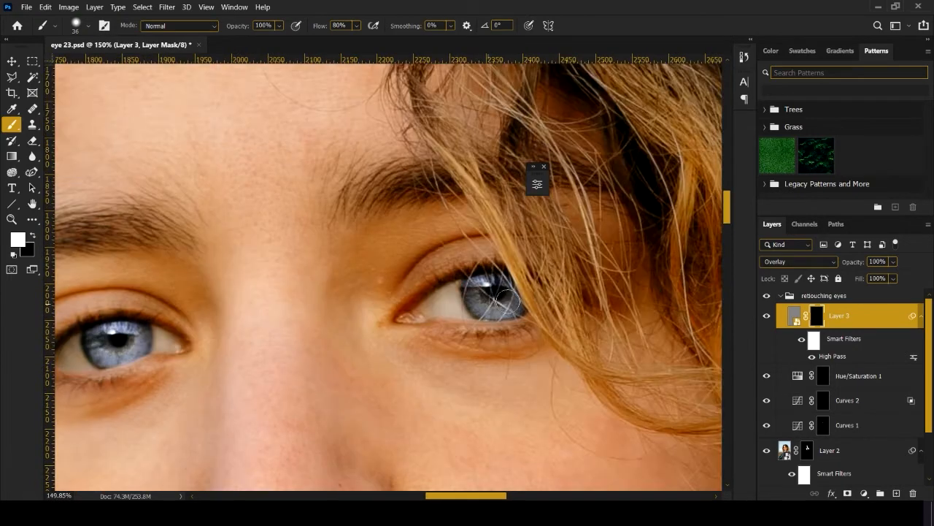
click(767, 317)
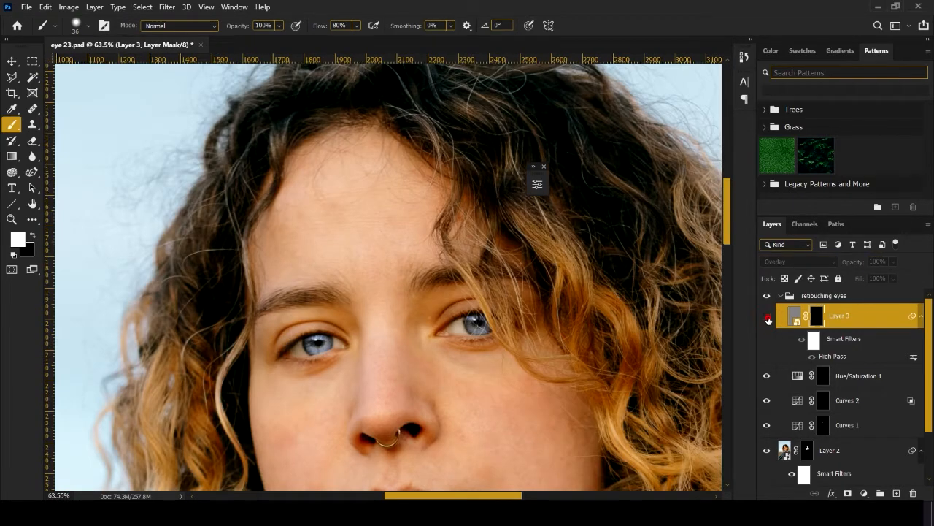
click(767, 317)
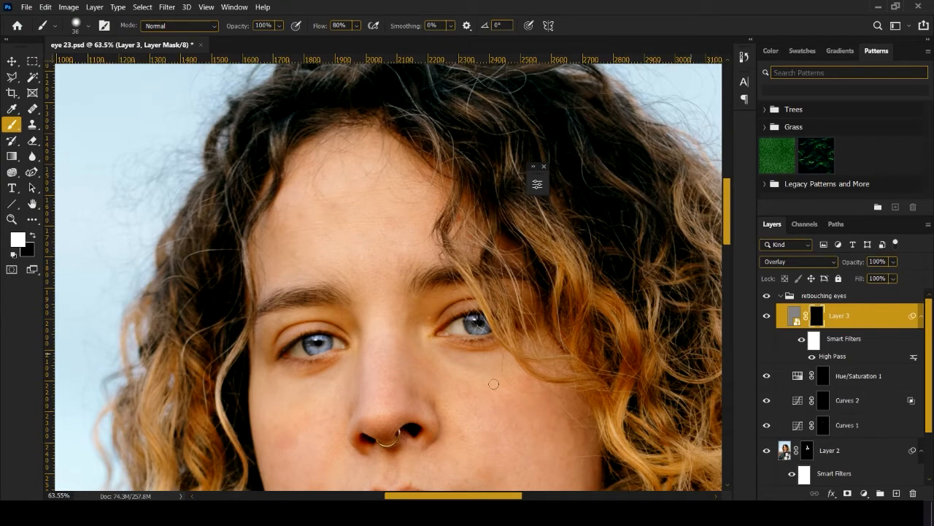
drag(481, 354, 592, 229)
drag(568, 266, 520, 249)
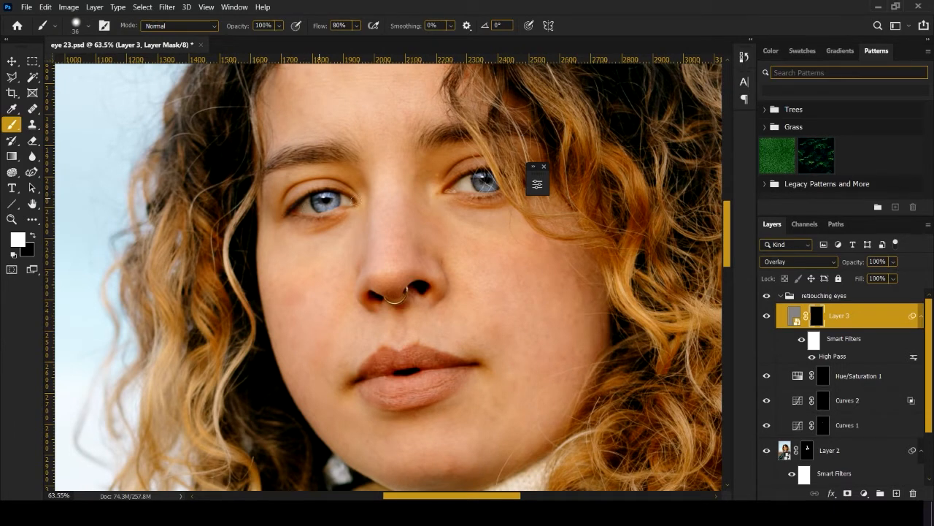
Step: Add a Curves adjustment layer above Layer 3 and raise the middle of the RGB curve to brighten the image
click(864, 493)
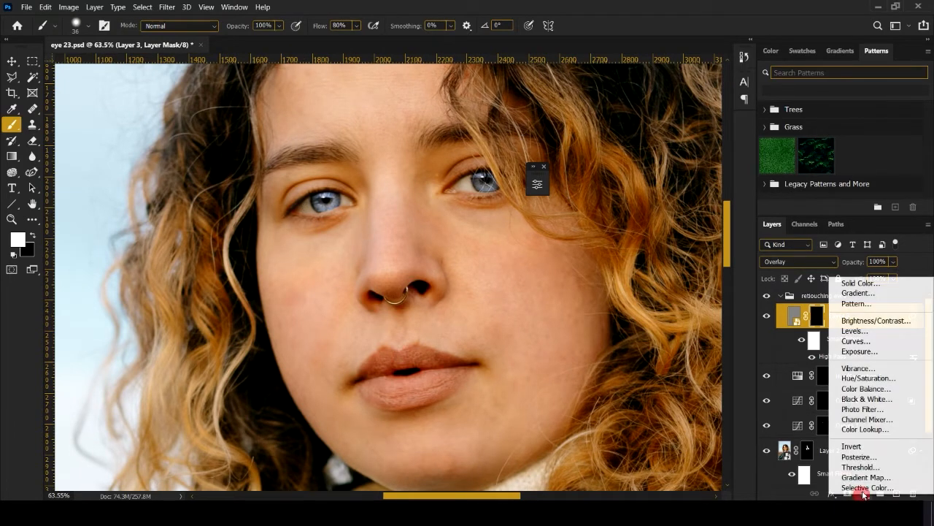
click(850, 344)
drag(418, 328, 413, 321)
drag(417, 177, 540, 177)
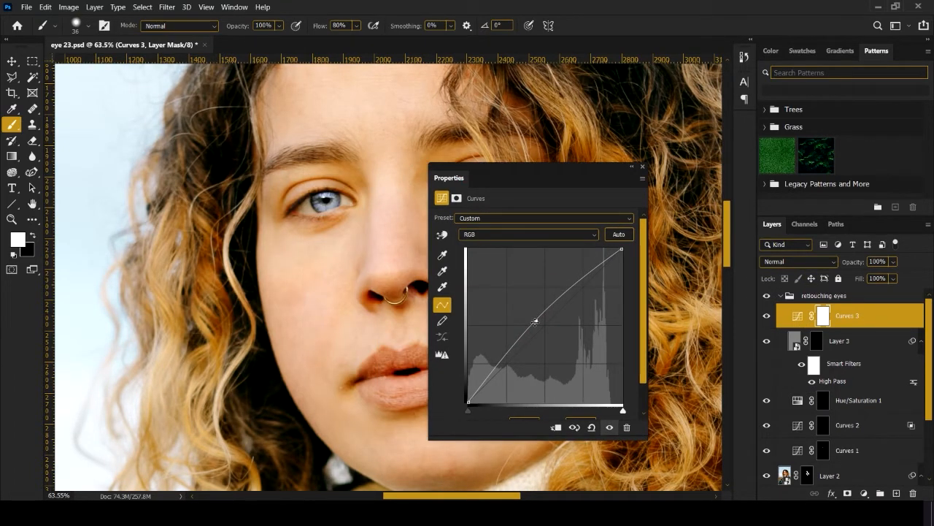
drag(535, 321, 533, 314)
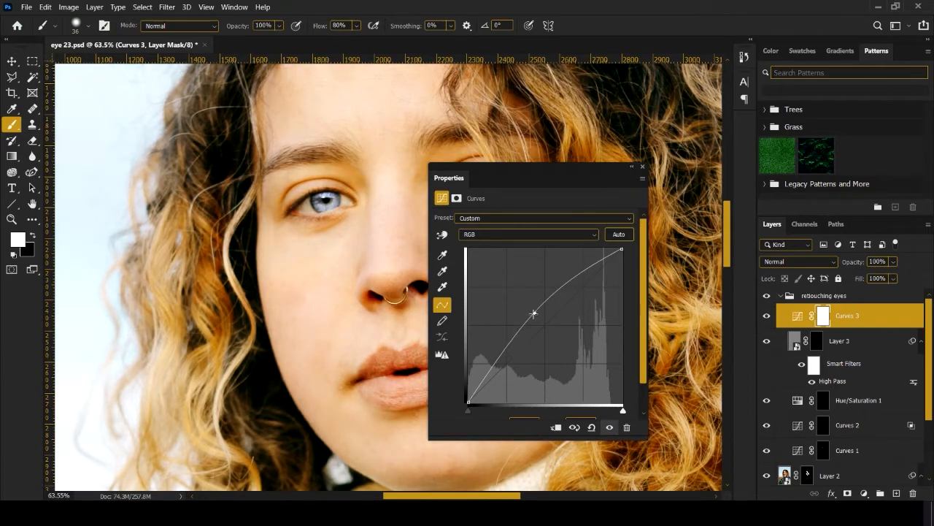
click(632, 167)
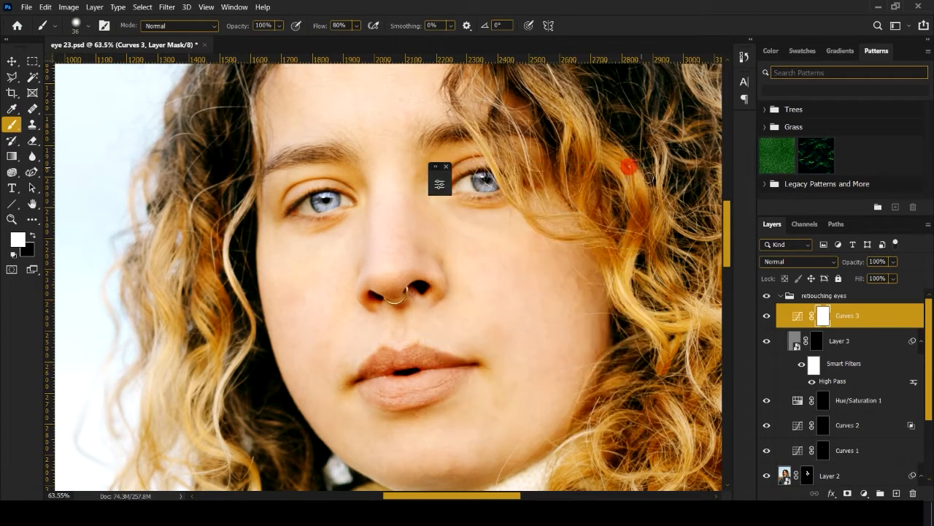
Step: Set the Curves 3 layer's blending mode to Luminosity and invert its mask to black
click(773, 261)
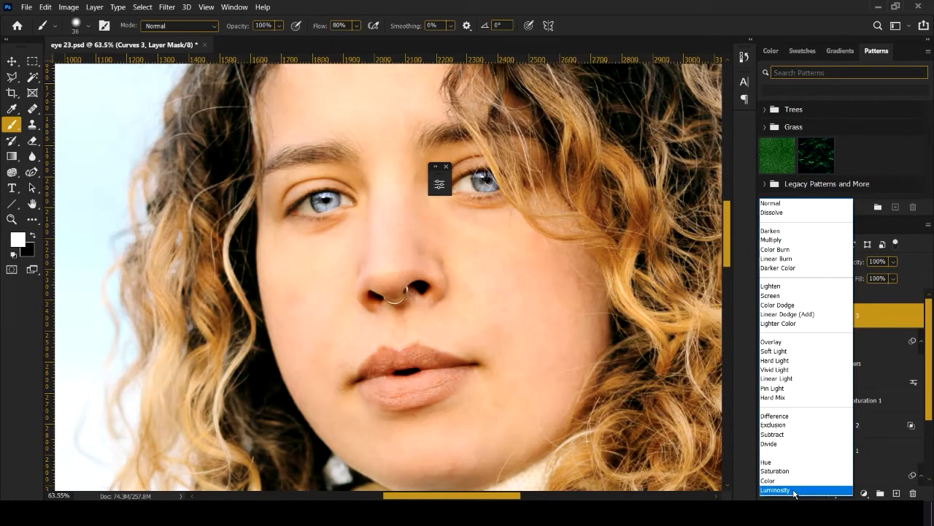
click(792, 489)
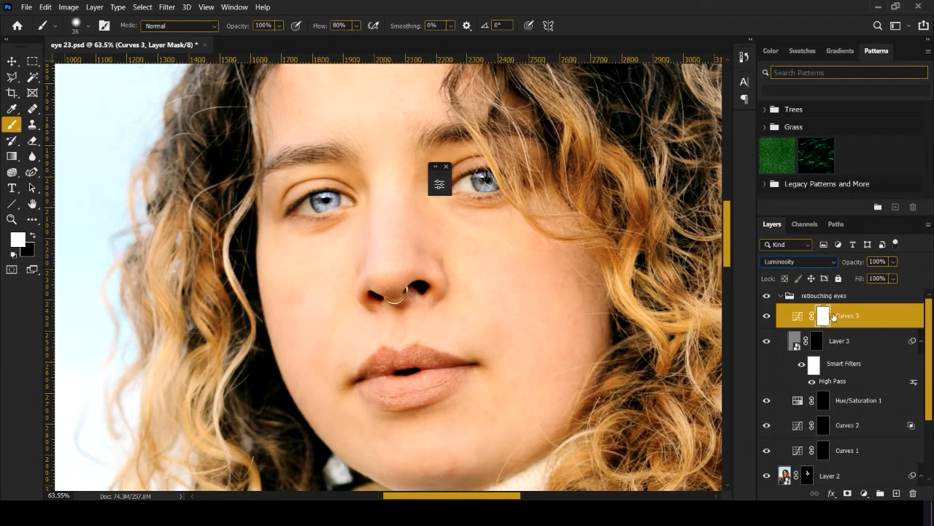
key(ctrl+i)
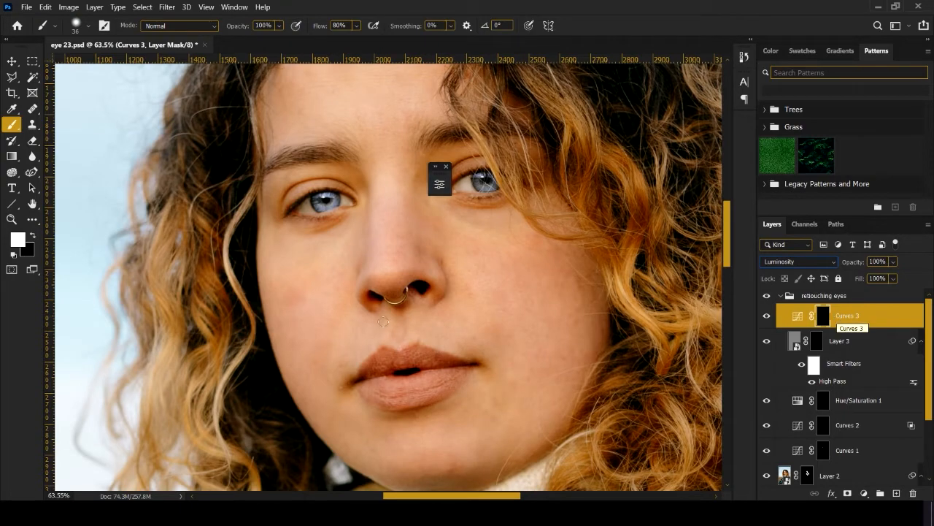
Step: Paint white on the Curves 3 mask over the whites of both eyes with an 18 px brush at 27% flow
drag(323, 226, 320, 258)
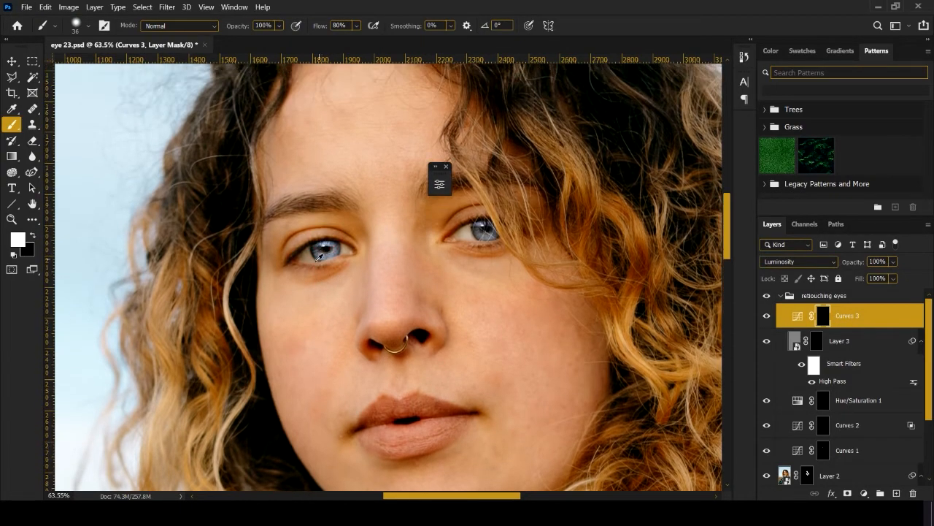
scroll(320, 258, up, 3)
drag(319, 25, 298, 28)
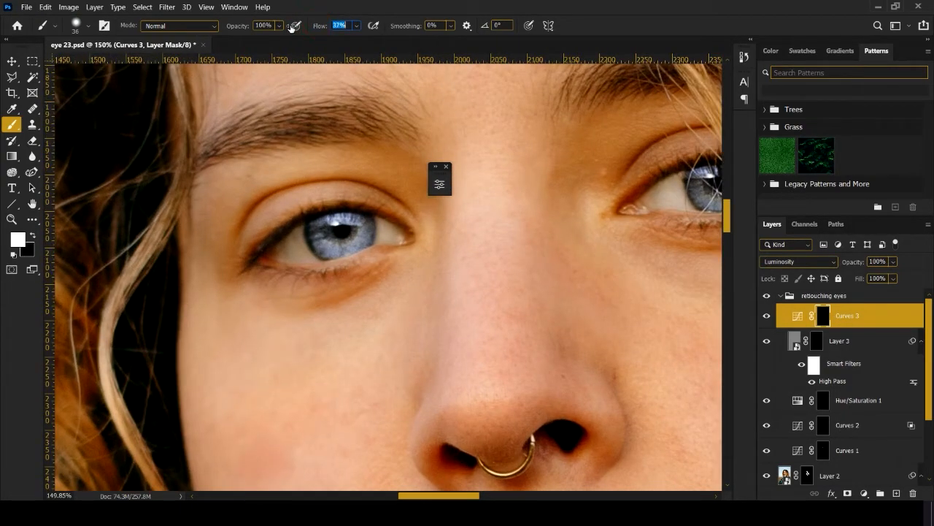
scroll(292, 241, up, 4)
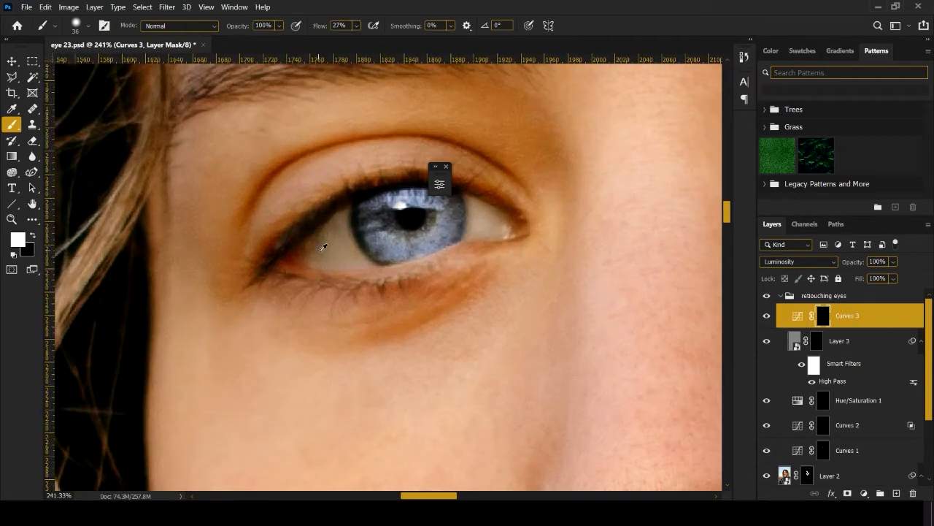
alt+right_click(334, 244)
mouse_move(302, 248)
mouse_down()
mouse_move(341, 261)
mouse_move(358, 249)
mouse_move(337, 230)
mouse_move(252, 252)
mouse_up()
drag(441, 248, 423, 231)
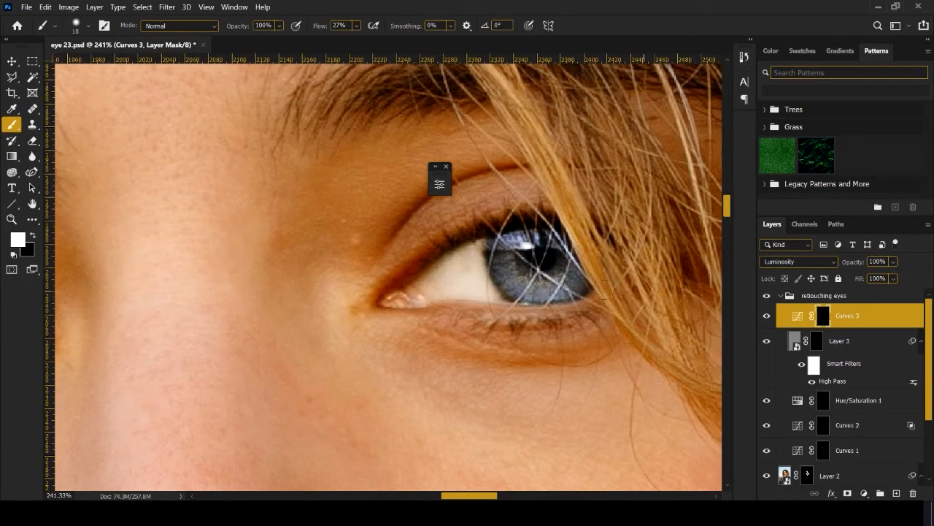
Step: Fine-tune the Curves 3 layer's opacity and toggle its visibility to compare the eyes
scroll(546, 256, down, 3)
click(767, 316)
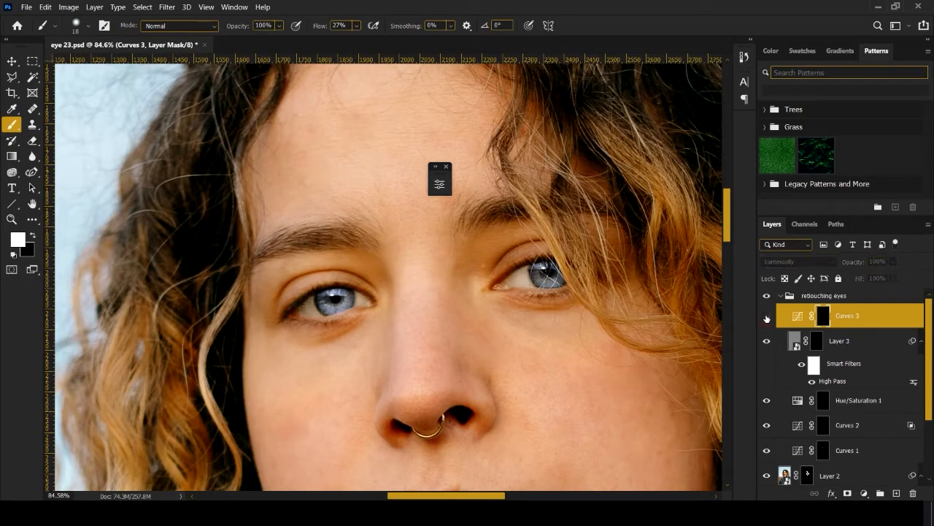
click(766, 316)
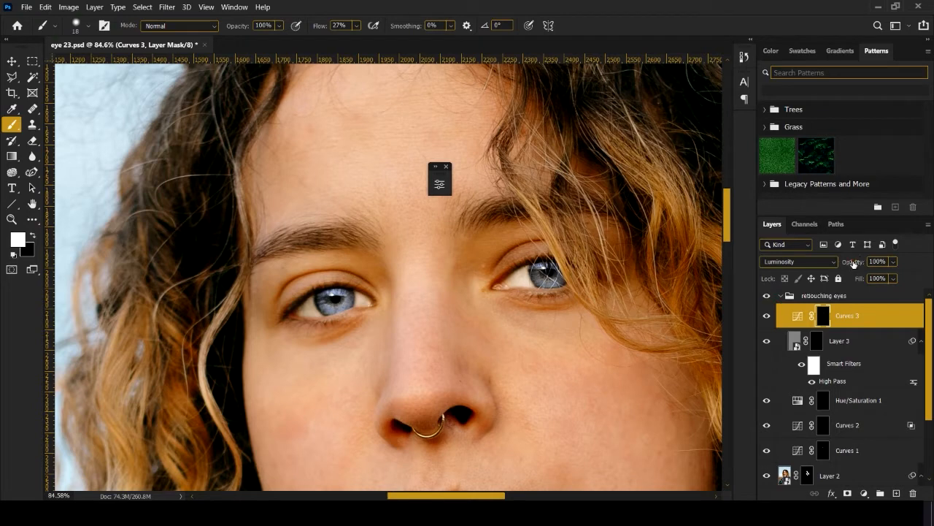
mouse_move(854, 264)
mouse_down()
mouse_move(834, 264)
mouse_move(848, 263)
mouse_up()
click(766, 316)
click(766, 316)
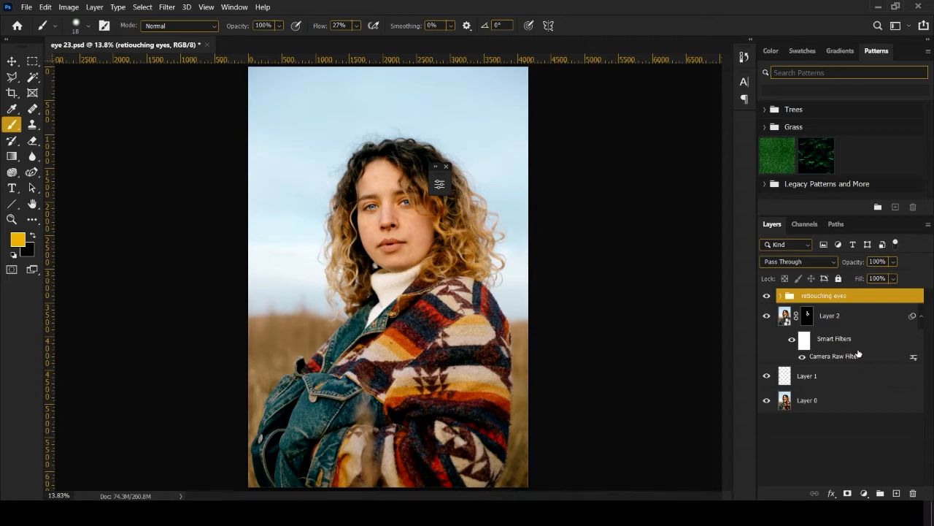
Step: Stamp all visible layers into a new smart object above the retouching eyes group and open it in Liquify
key(ctrl+shift+alt+e)
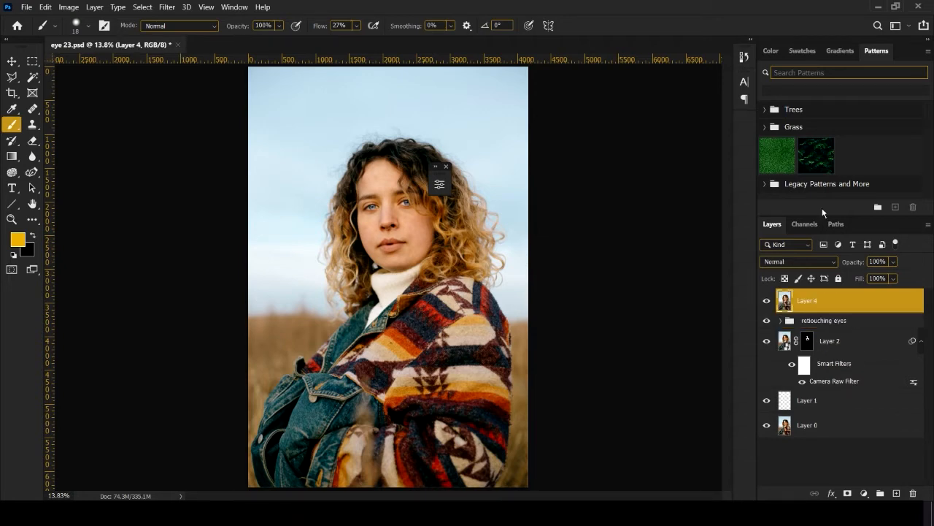
right_click(849, 312)
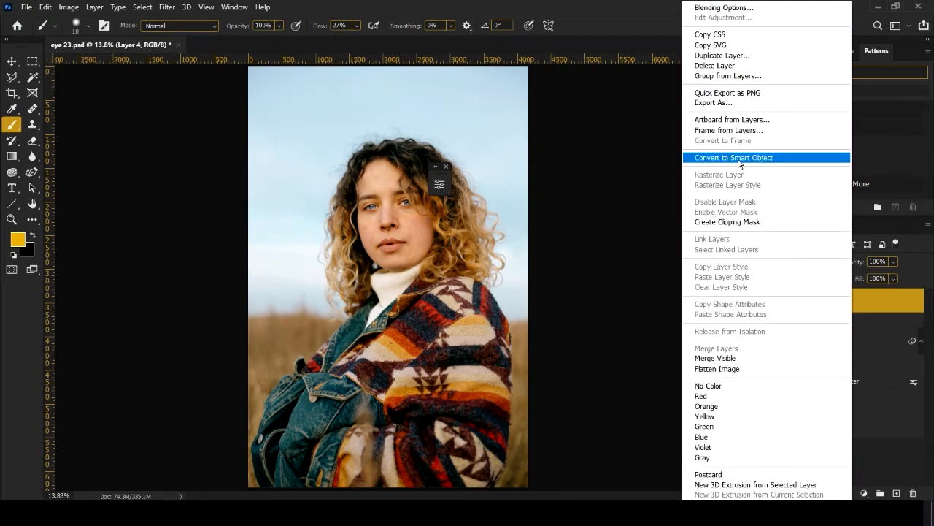
click(740, 157)
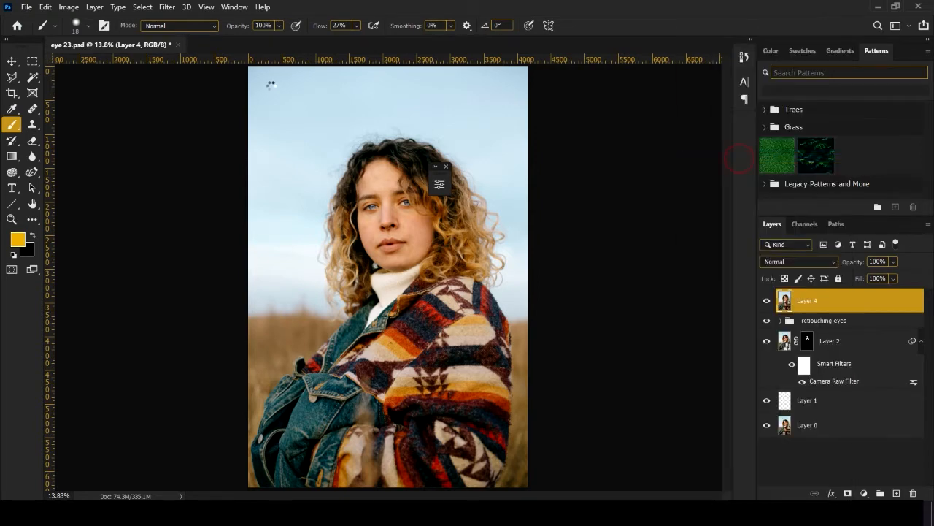
click(167, 8)
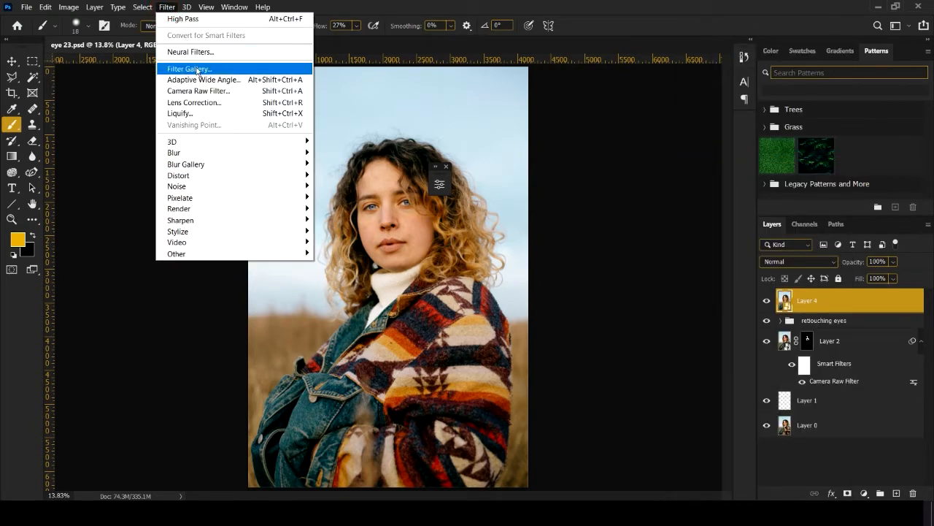
click(191, 114)
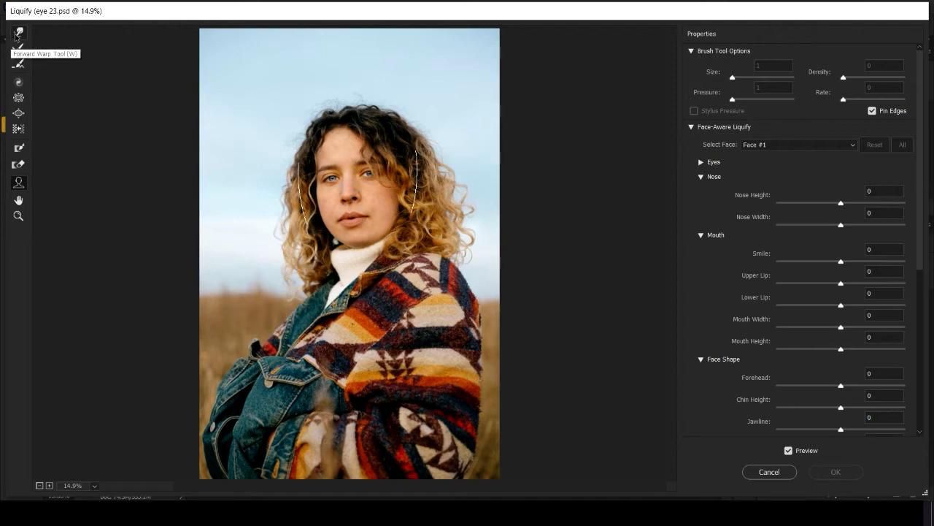
Step: Push the jaw and chin inward with the Forward Warp tool at size 1013, density 5 and pressure 9
click(16, 35)
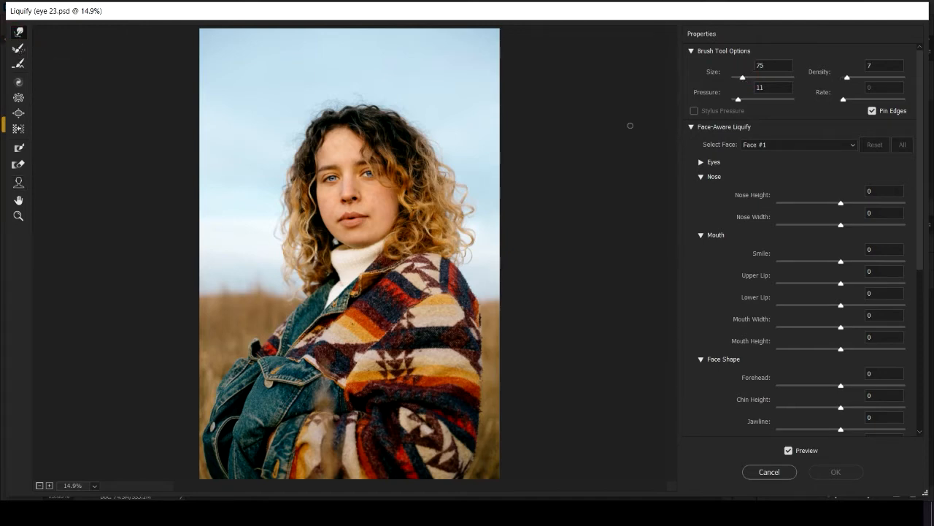
click(740, 101)
click(872, 111)
mouse_move(278, 244)
mouse_down()
mouse_move(311, 241)
mouse_move(299, 256)
mouse_move(311, 249)
mouse_move(317, 274)
mouse_move(343, 270)
mouse_move(302, 254)
mouse_up()
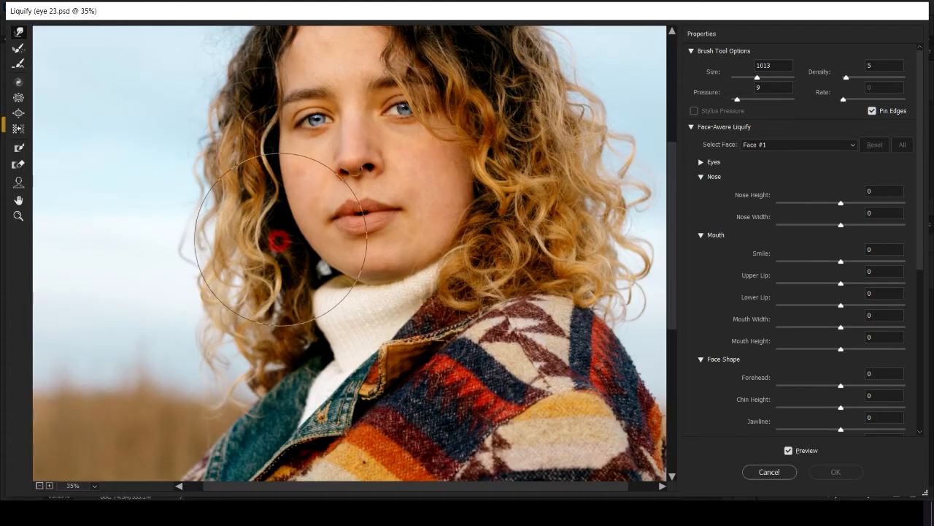
scroll(302, 254, up, 2)
drag(367, 286, 358, 277)
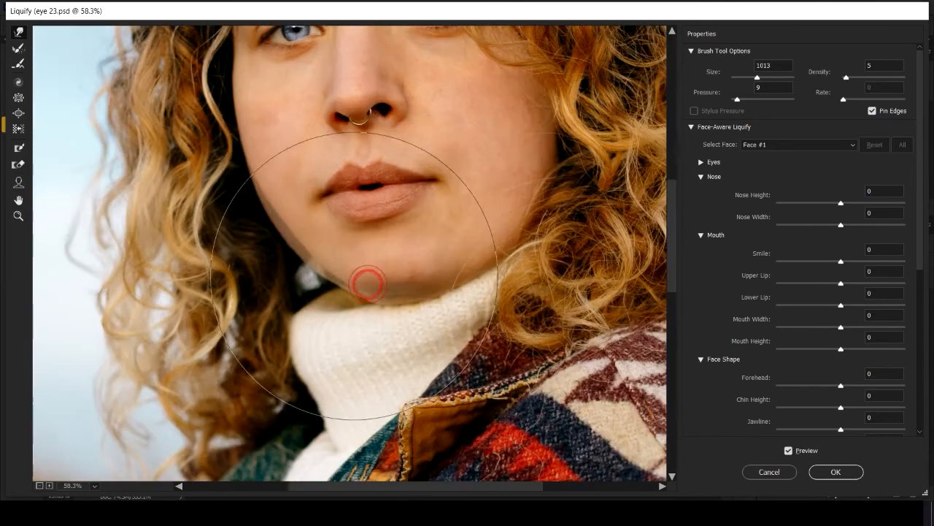
Step: Try small Forward Warp nudges around the nose, eyes and mouth at size 307, and reset the Liquify changes
scroll(470, 263, up, 3)
key(bracketleft)
key(bracketleft)
key(bracketleft)
key(bracketleft)
key(bracketleft)
key(bracketleft)
scroll(400, 189, up, 2)
click(400, 189)
click(304, 205)
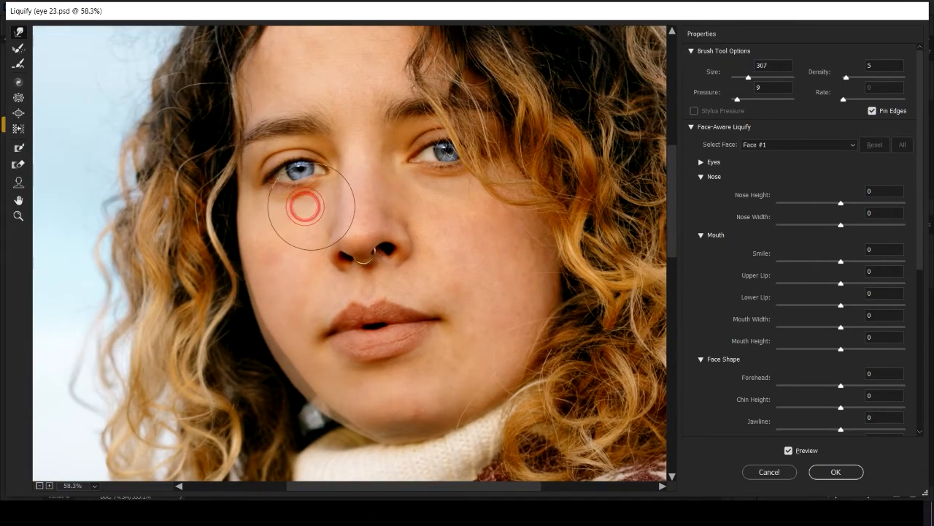
click(442, 191)
click(364, 370)
scroll(350, 339, down, 2)
scroll(350, 340, down, 1)
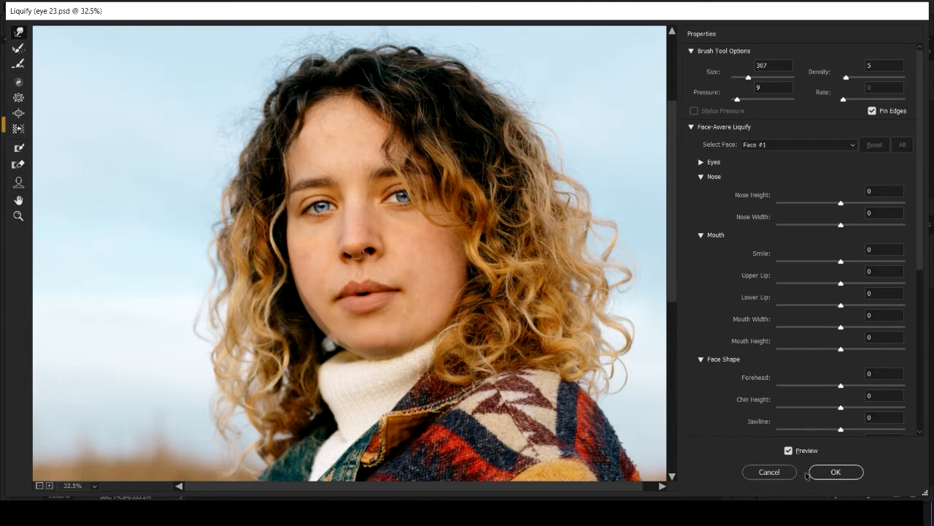
key(alt)
alt+click(772, 472)
Step: Switch to the Face tool and adjust the face width from the cheek edge
click(18, 183)
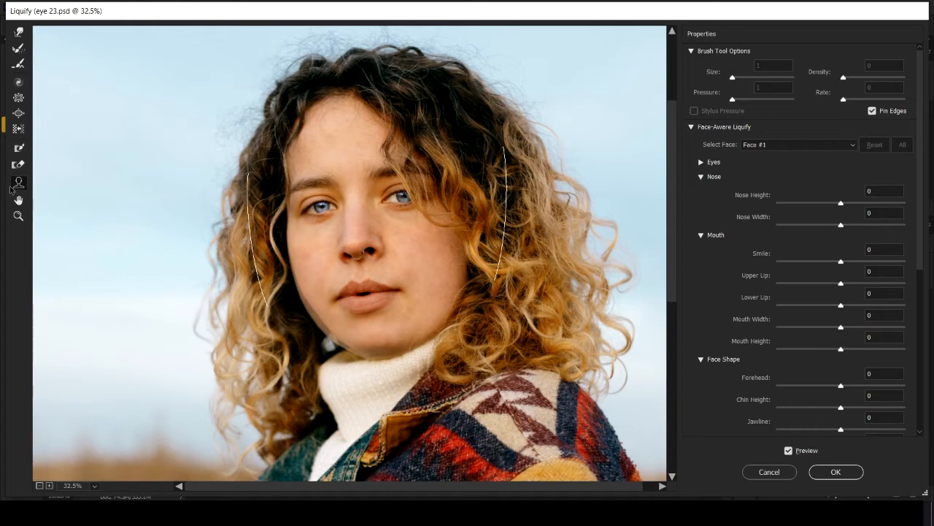
scroll(834, 262, down, 3)
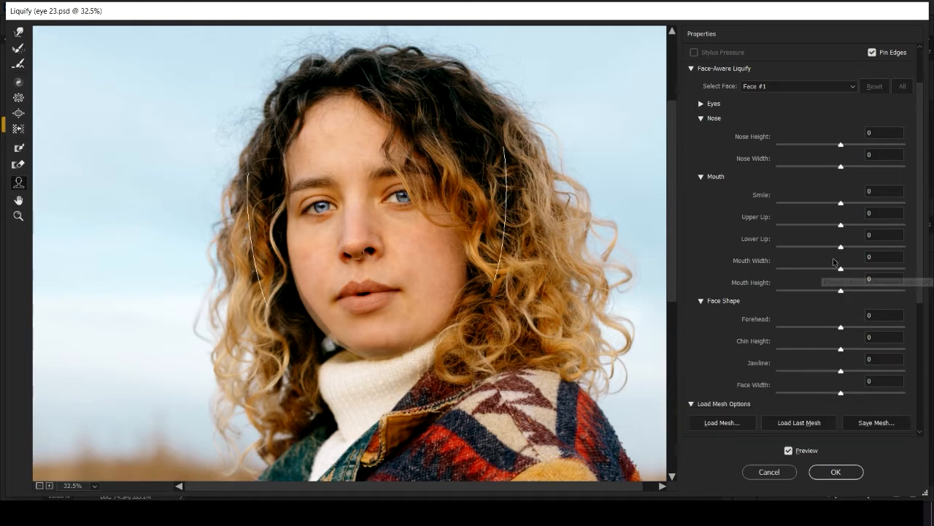
scroll(835, 261, down, 1)
scroll(745, 190, up, 2)
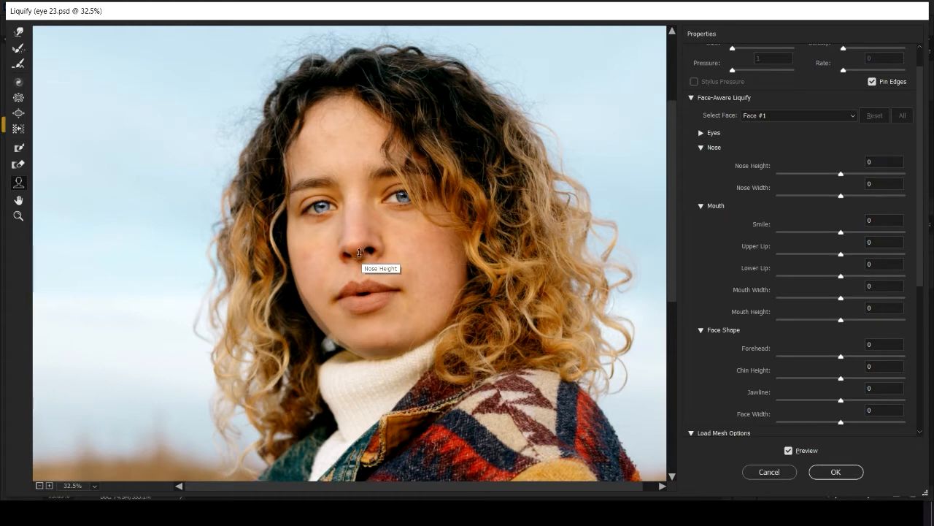
scroll(361, 295, down, 1)
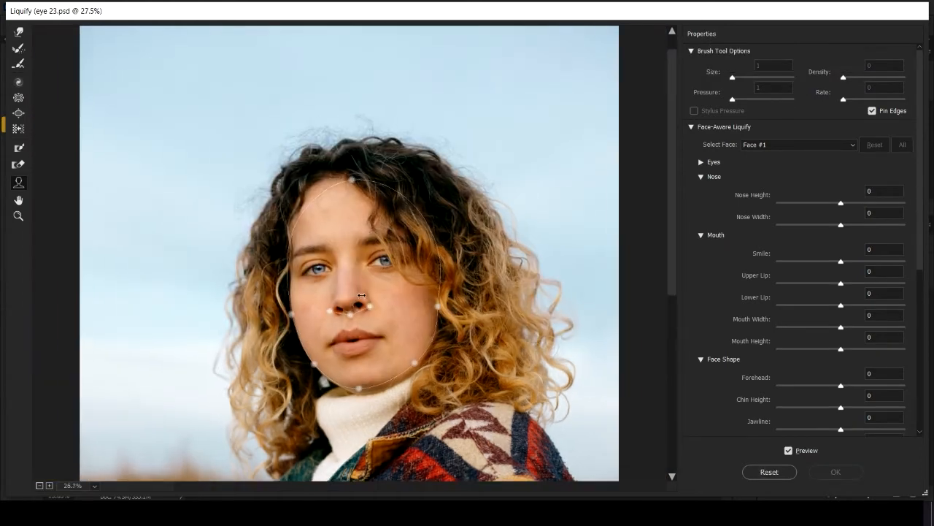
scroll(302, 337, up, 3)
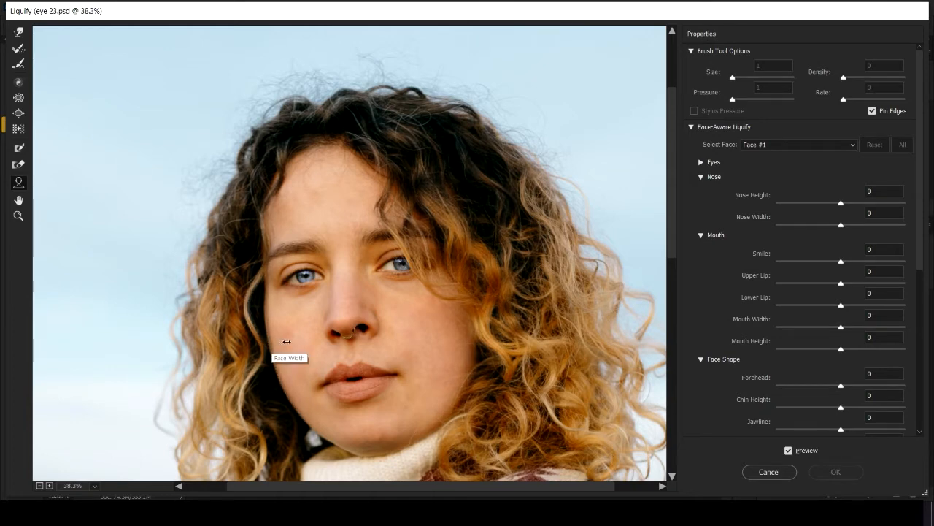
drag(286, 341, 276, 342)
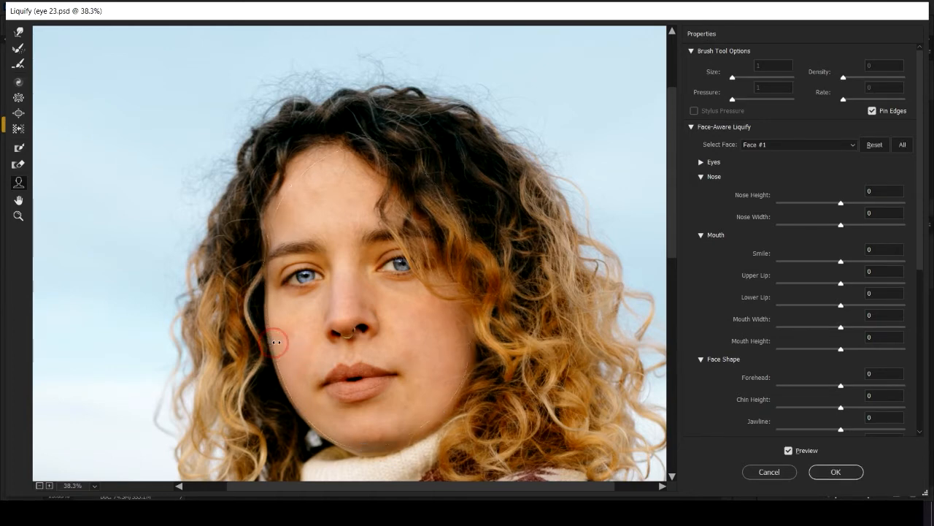
scroll(332, 420, up, 1)
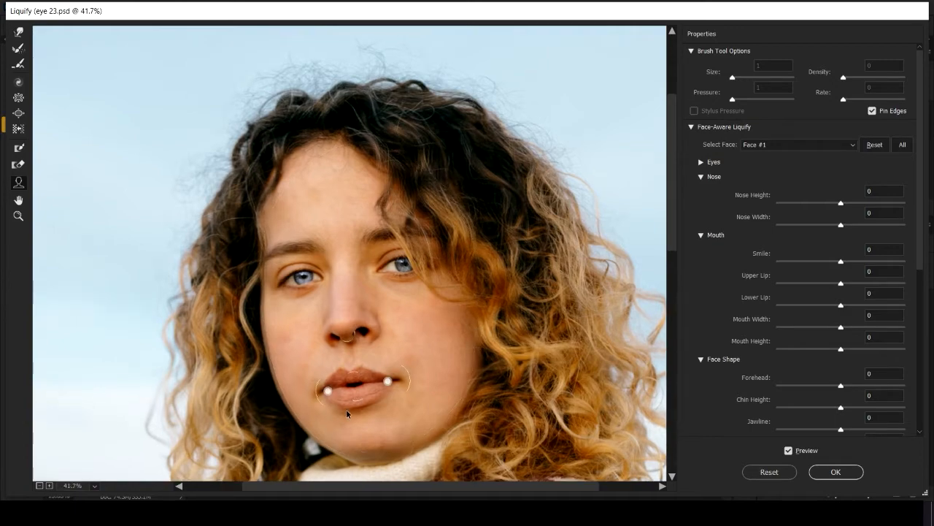
Step: Set Nose Width to -37, Smile to 18, Upper Lip to -13 and Lower Lip to 42, and toggle the preview to compare
scroll(349, 414, up, 4)
scroll(365, 418, down, 3)
mouse_move(360, 319)
mouse_down()
mouse_move(356, 281)
mouse_move(356, 289)
mouse_up()
drag(318, 308, 314, 298)
scroll(314, 313, up, 3)
drag(397, 339, 390, 340)
click(797, 453)
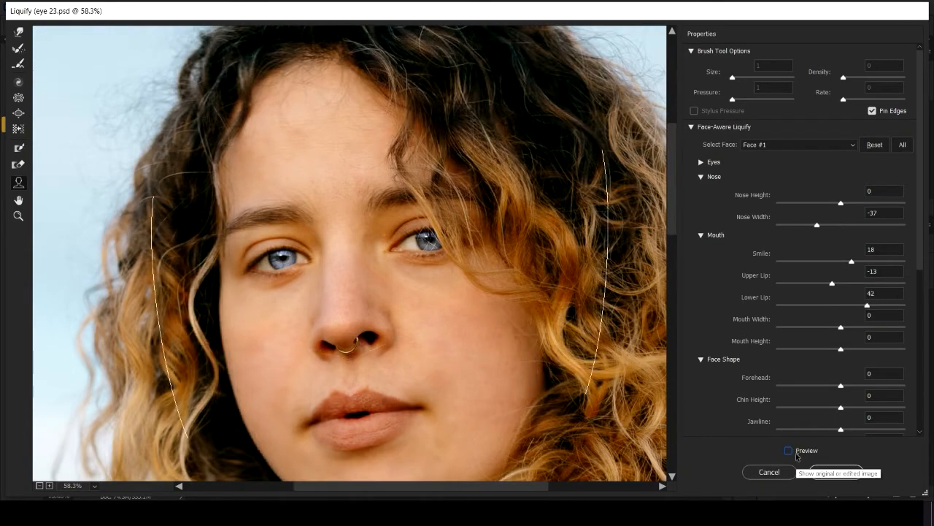
click(797, 453)
Step: Set Upper Lip to -31, Forehead to -29, Jawline to -61 and Face Width to -66
scroll(797, 449, down, 2)
scroll(806, 292, down, 3)
drag(833, 196, 822, 197)
drag(841, 299, 822, 300)
scroll(826, 314, up, 1)
drag(842, 372, 794, 392)
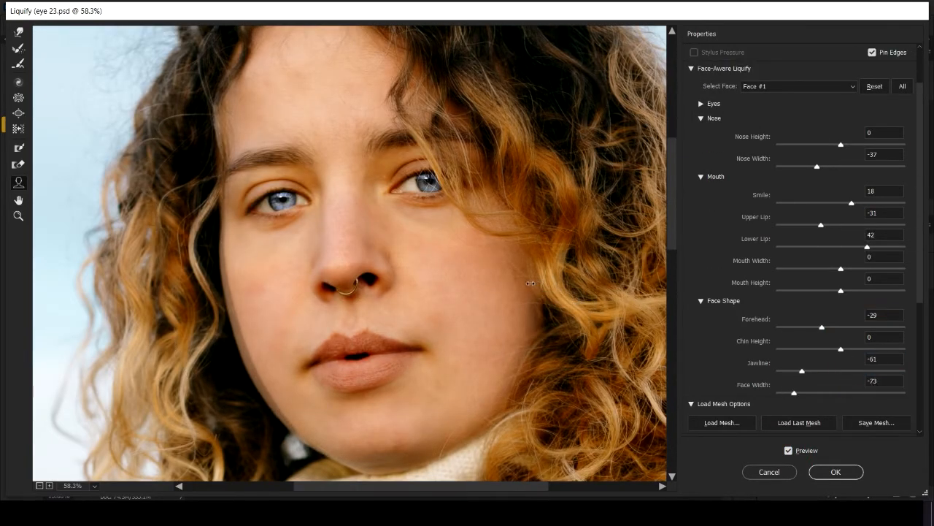
drag(232, 303, 225, 307)
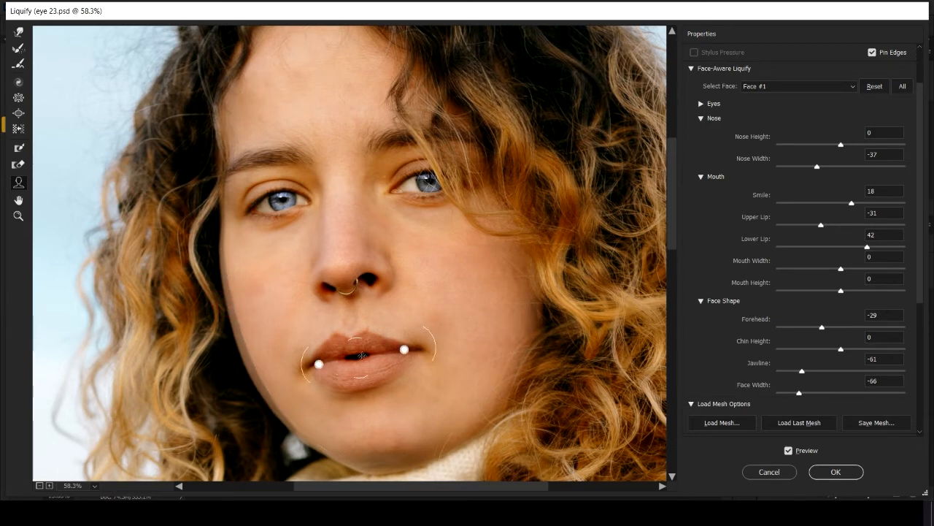
Step: Set Chin Height to 15 and Mouth Height to -39
scroll(431, 289, up, 2)
scroll(426, 310, down, 5)
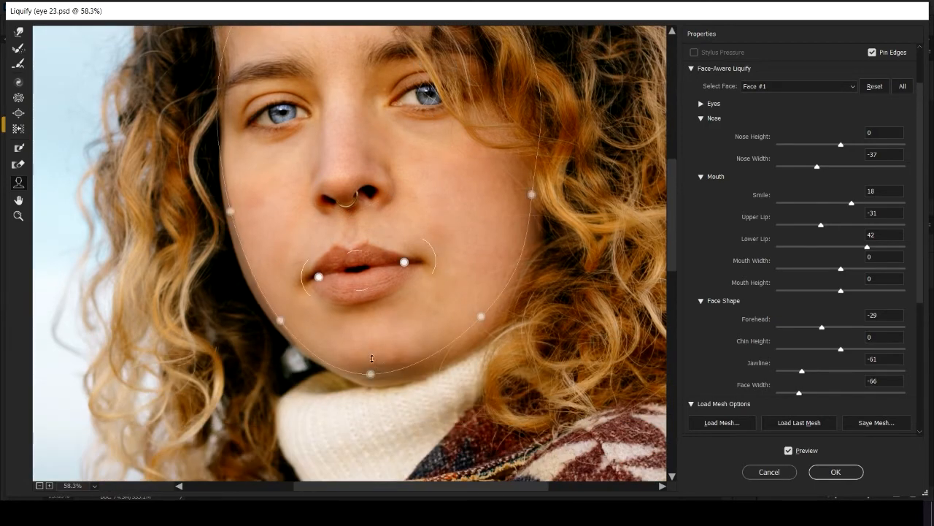
drag(371, 375, 371, 367)
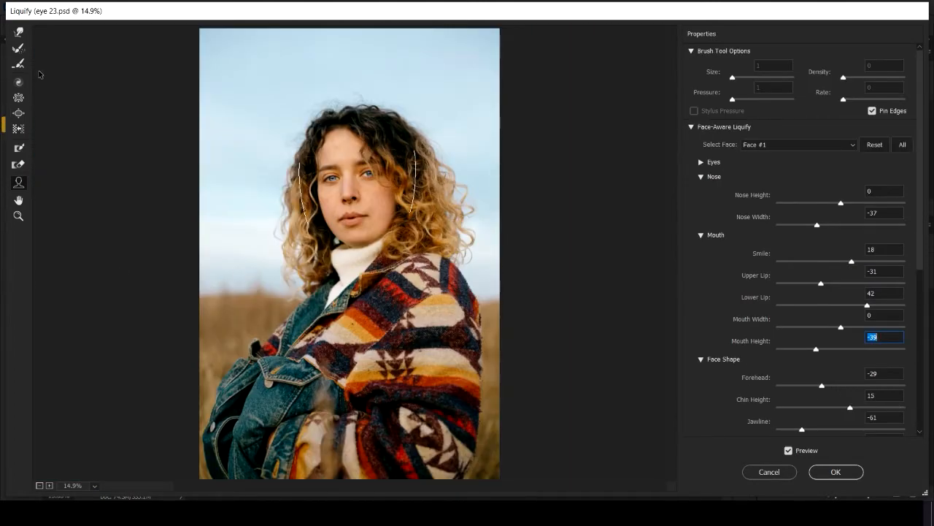
Step: Push the outer edge of the patterned coat sleeve inward with the Forward Warp tool at size 1997, density 7 and pressure 11
click(18, 31)
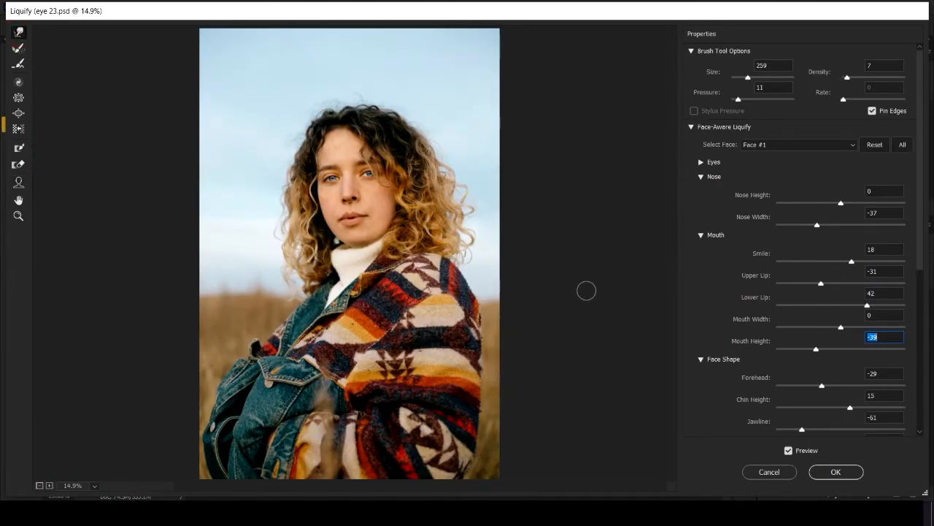
key(alt)
drag(480, 298, 535, 288)
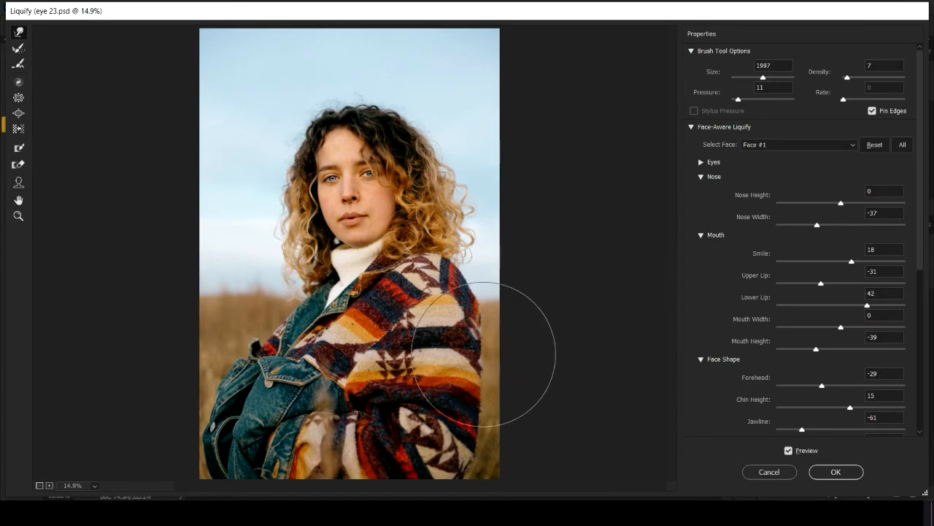
key(ctrl+plus)
drag(445, 368, 426, 316)
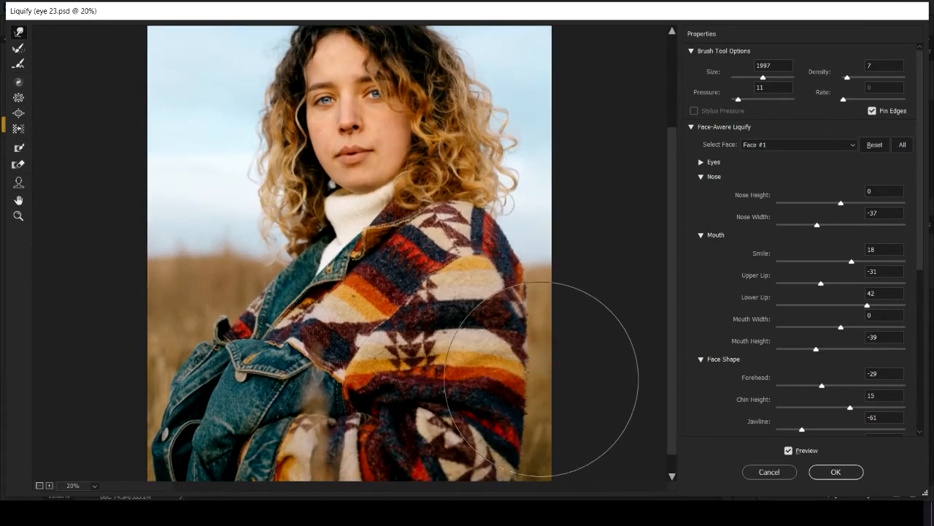
drag(559, 313, 530, 305)
drag(534, 270, 527, 281)
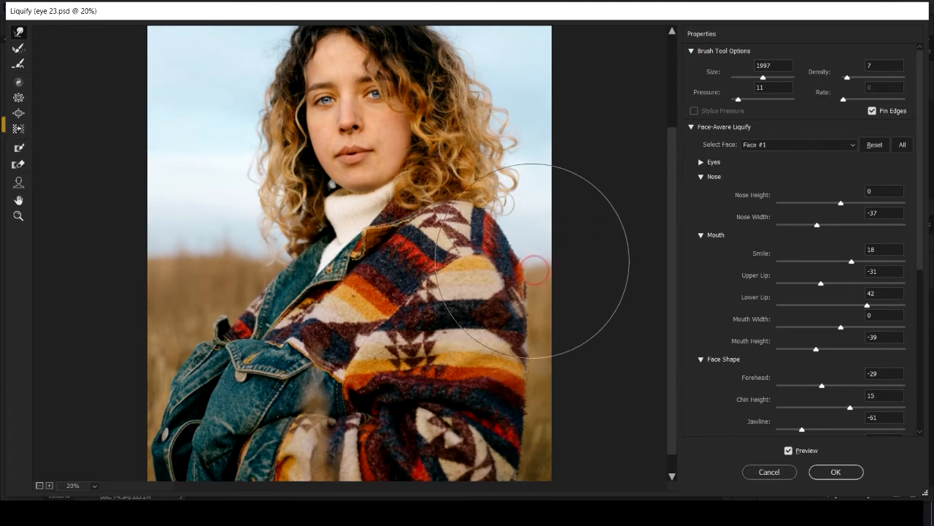
Step: Toggle the mask overlay and turn off Show Backdrop in the Liquify view options
scroll(730, 306, down, 8)
click(704, 327)
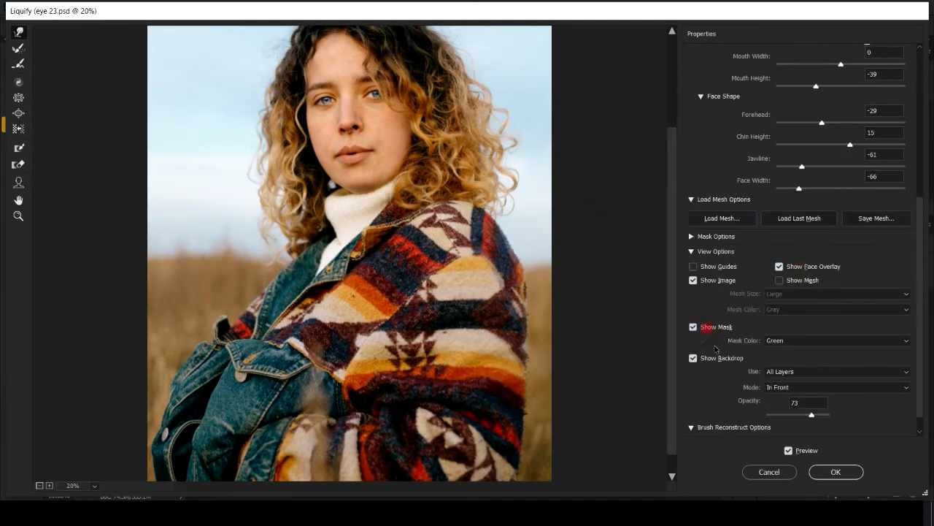
click(711, 358)
scroll(751, 188, up, 7)
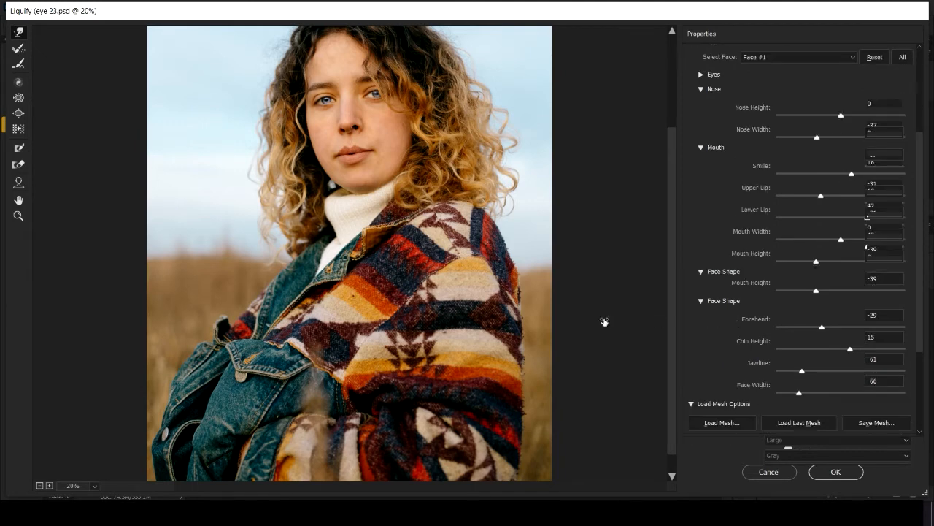
Step: Nudge the hair outline, the lower coat sleeve and the jacket edges with a smaller Forward Warp brush
scroll(737, 309, down, 7)
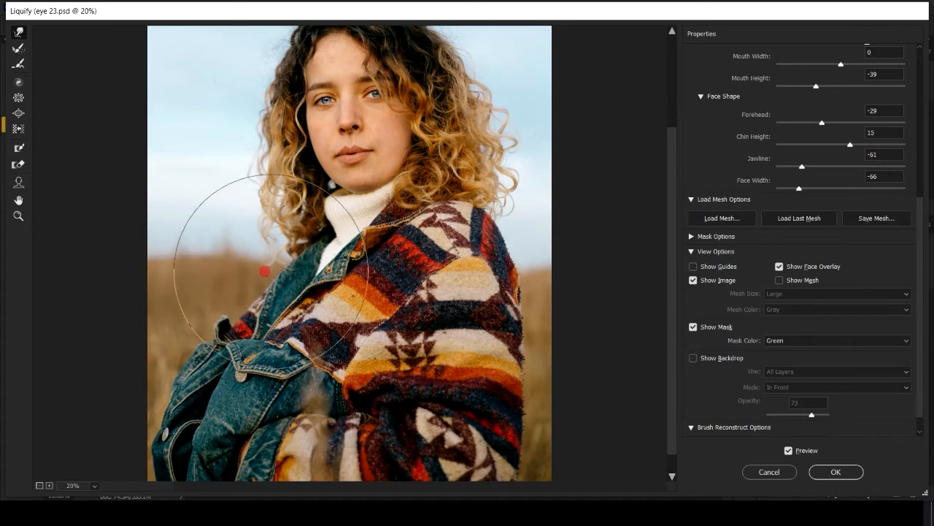
key(bracketleft)
key(bracketleft)
key(bracketleft)
drag(283, 211, 275, 192)
click(474, 86)
click(513, 454)
drag(513, 457, 497, 454)
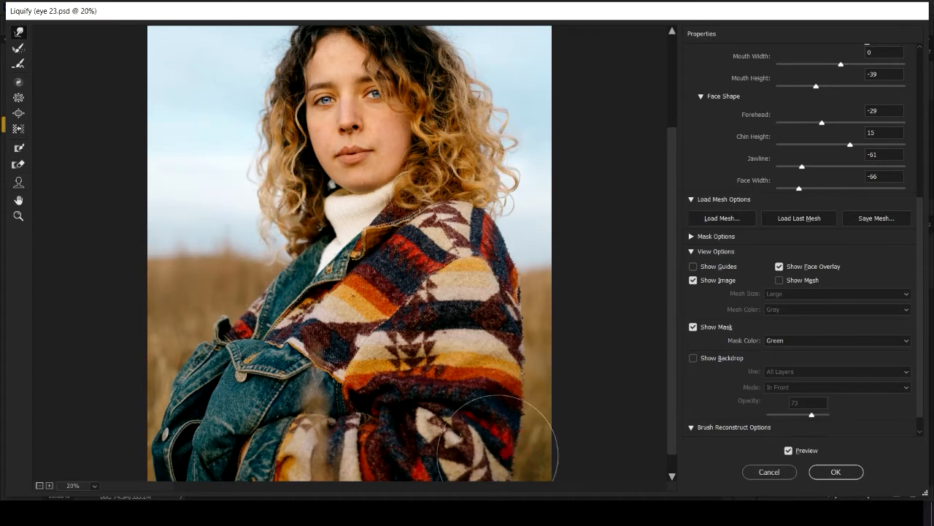
drag(167, 373, 185, 372)
drag(270, 261, 275, 264)
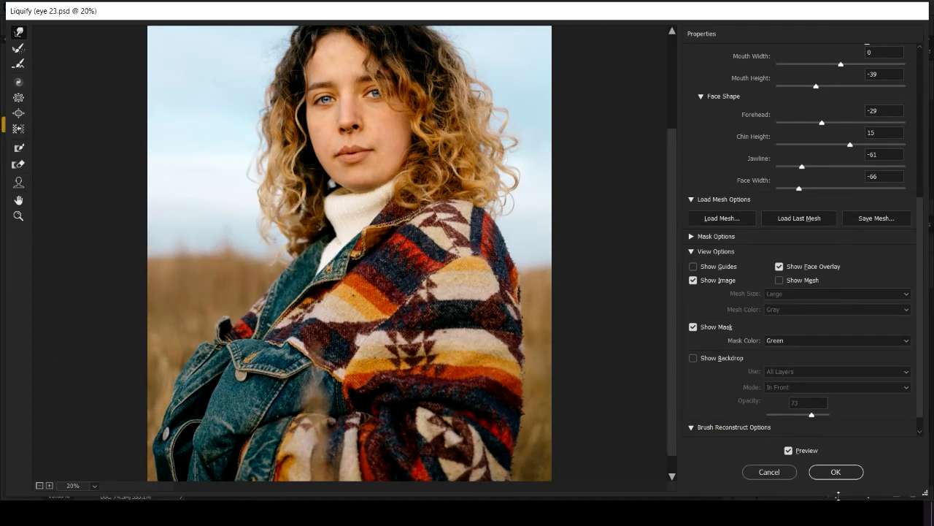
Step: Apply the Liquify changes and compare the retouched portrait with the original Layer 0
click(837, 471)
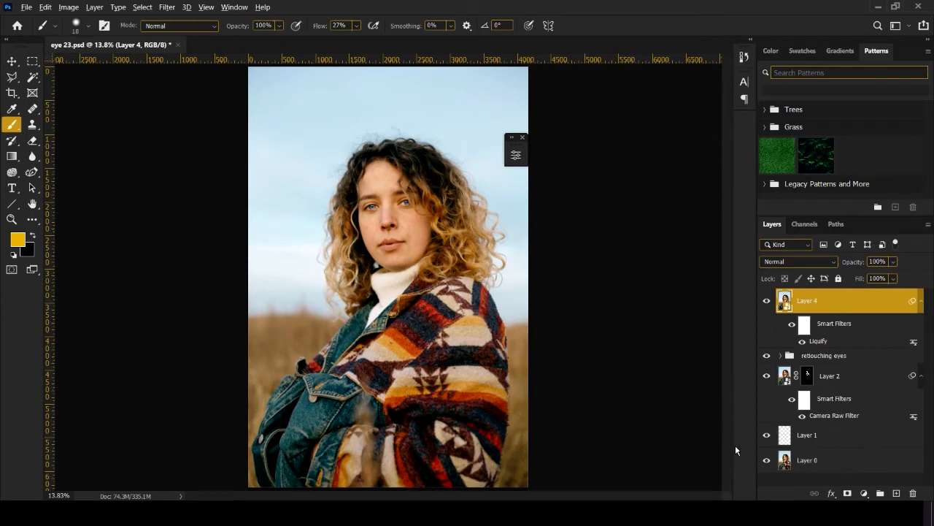
alt+click(766, 461)
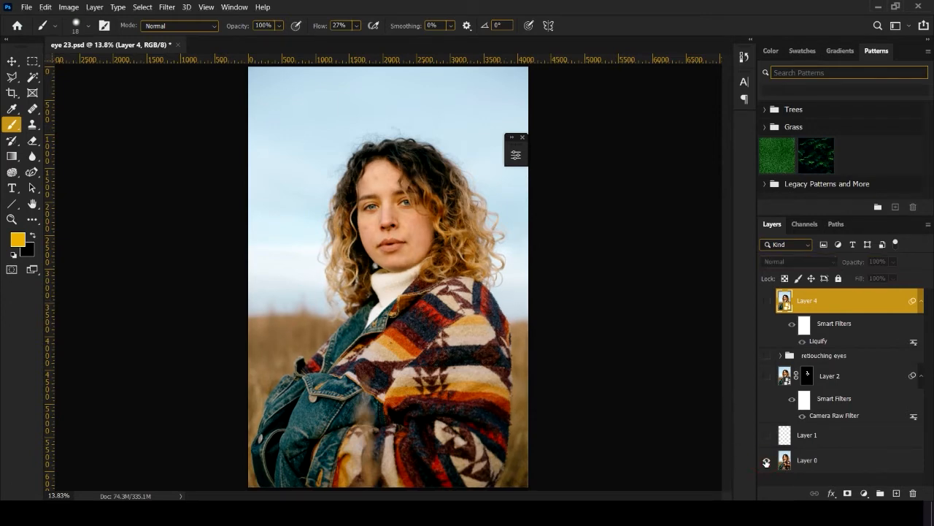
alt+click(765, 461)
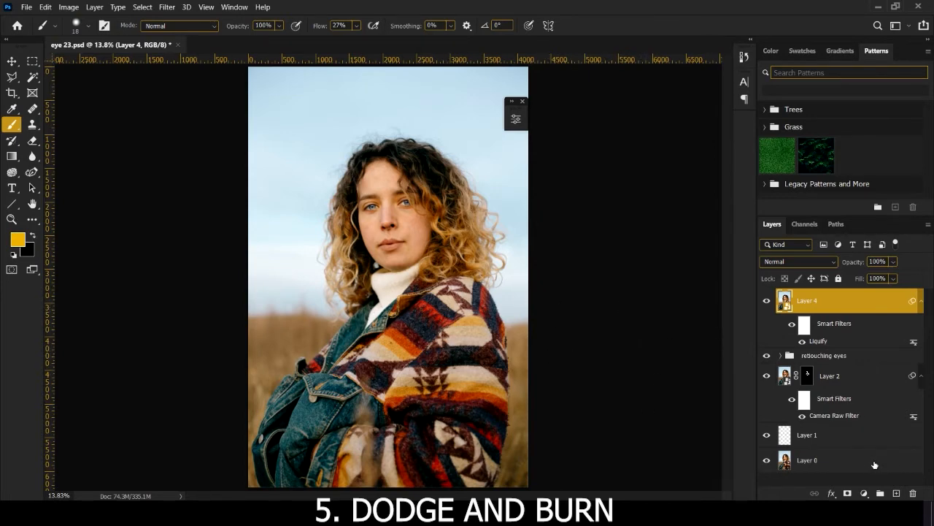
Step: Stamp the visible layers into a new layer and cover it with a #909090 Solid Color fill layer in Color blend mode
key(ctrl+alt+shift+e)
click(864, 494)
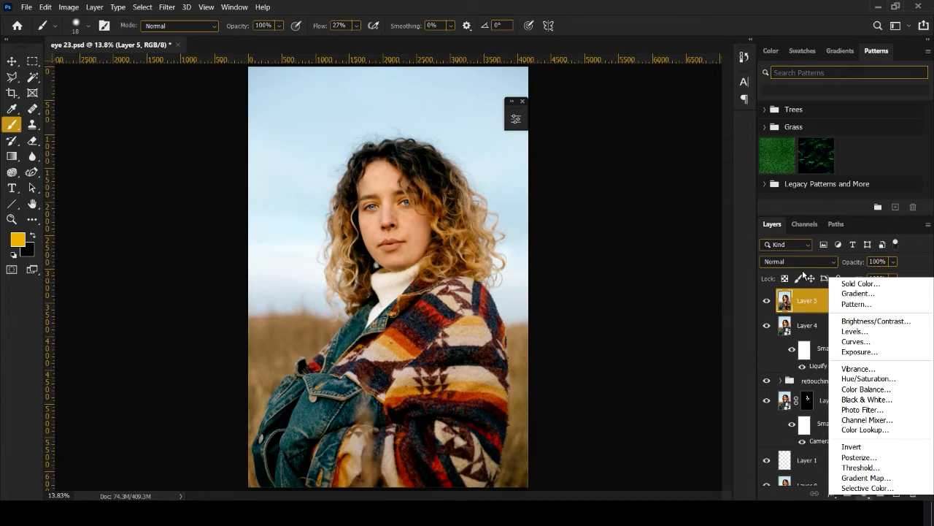
click(874, 289)
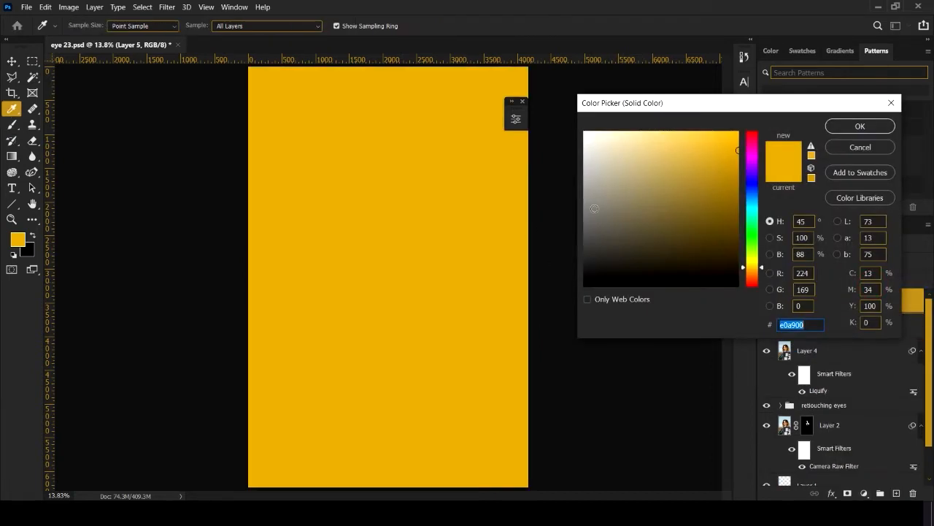
drag(591, 208, 490, 198)
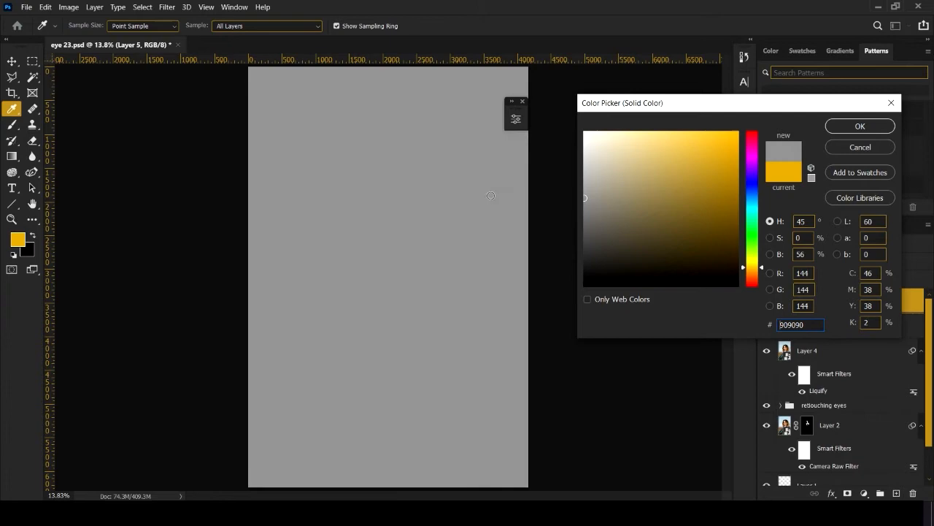
click(860, 125)
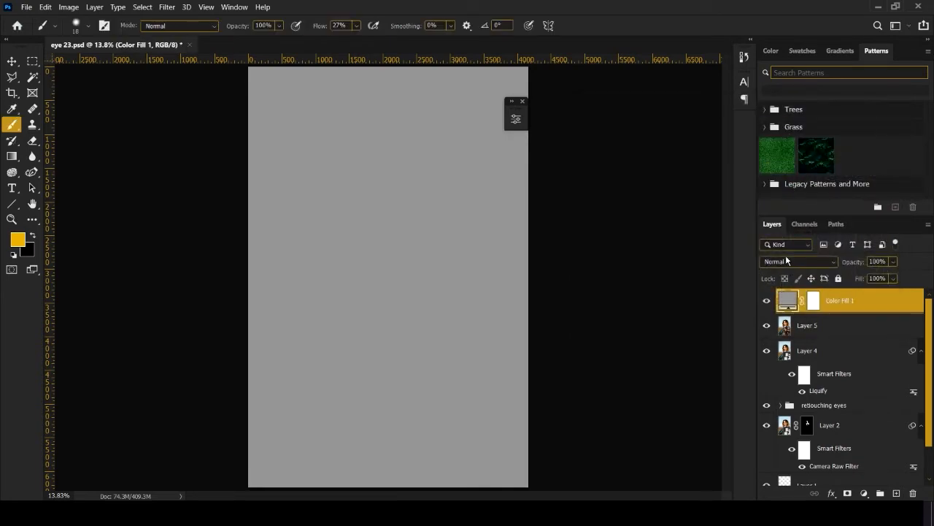
click(775, 262)
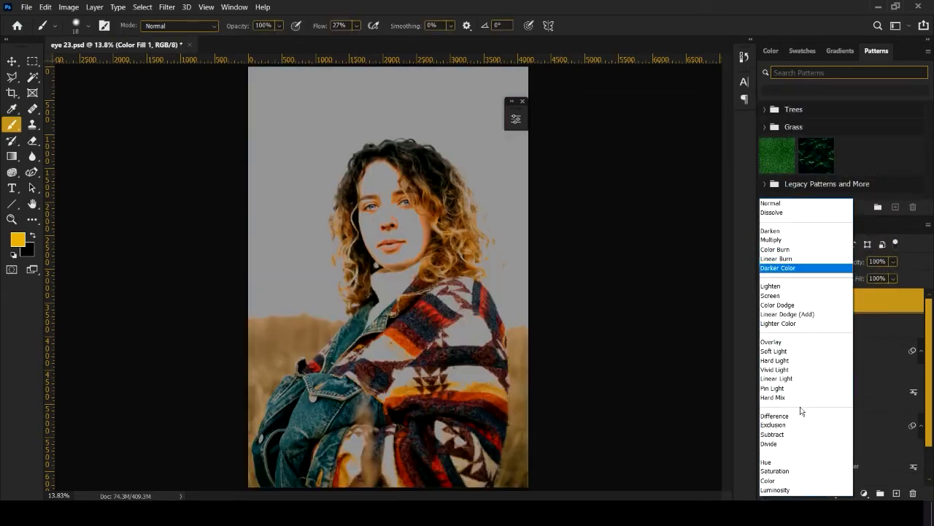
click(772, 481)
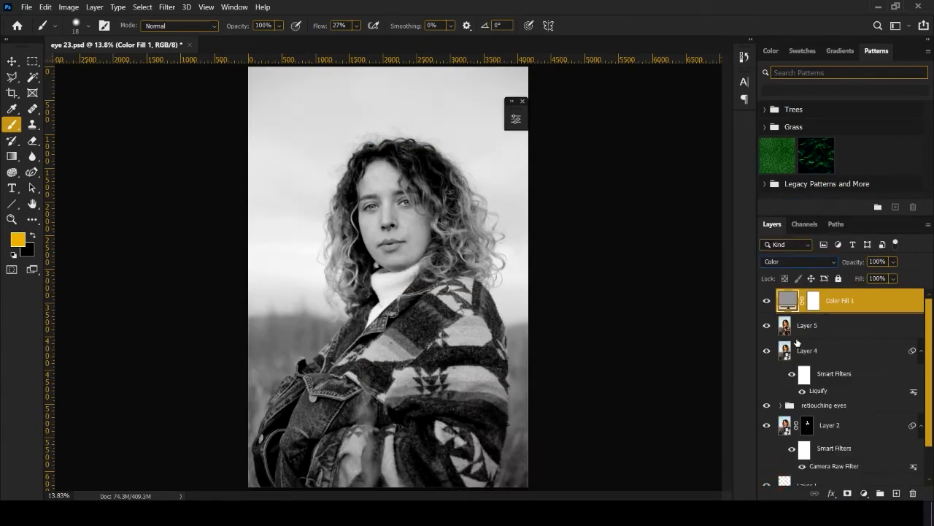
Step: Try a Hue/Saturation adjustment layer with Saturation -100 in place of the gray fill, and delete it again
click(767, 300)
click(864, 493)
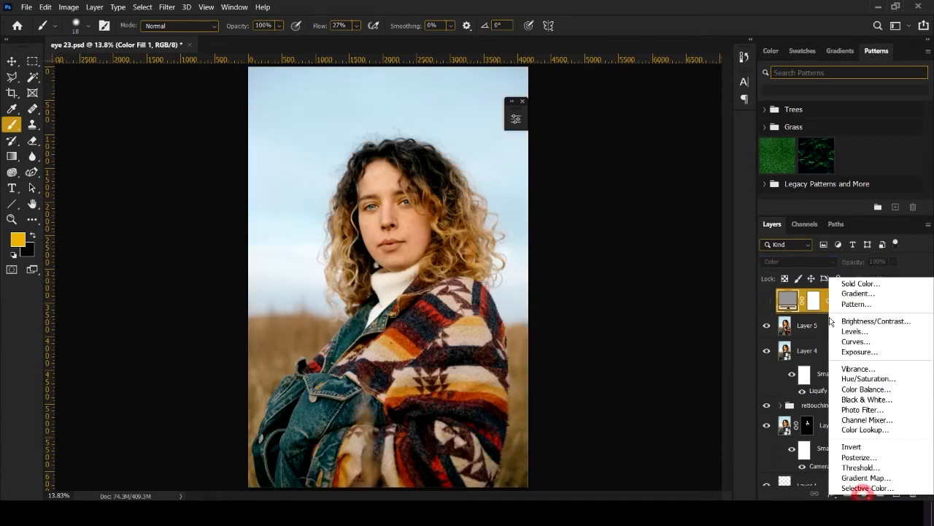
click(868, 378)
drag(389, 228, 294, 223)
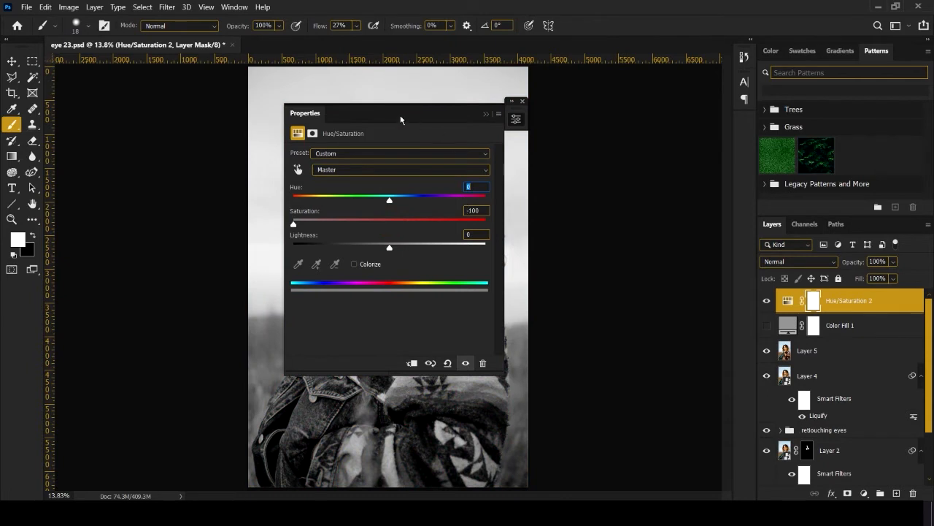
drag(399, 117, 567, 110)
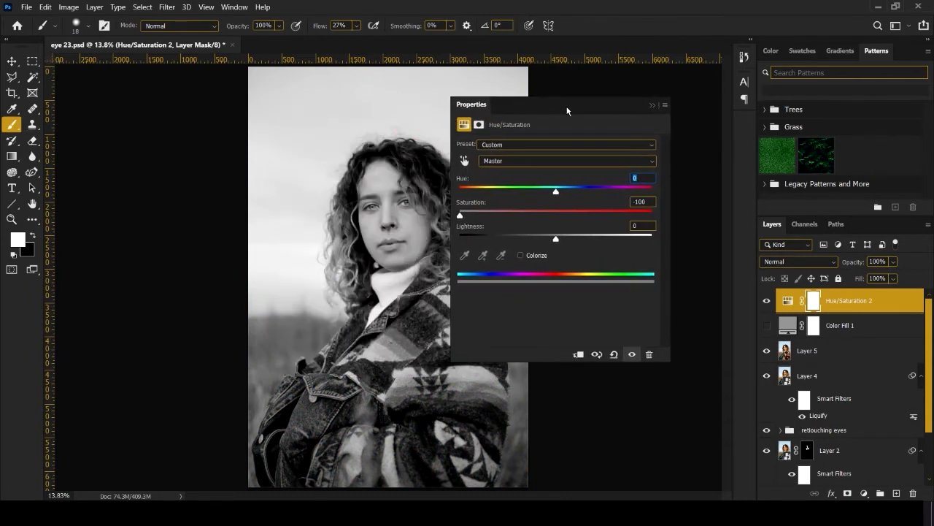
click(652, 103)
key(Delete)
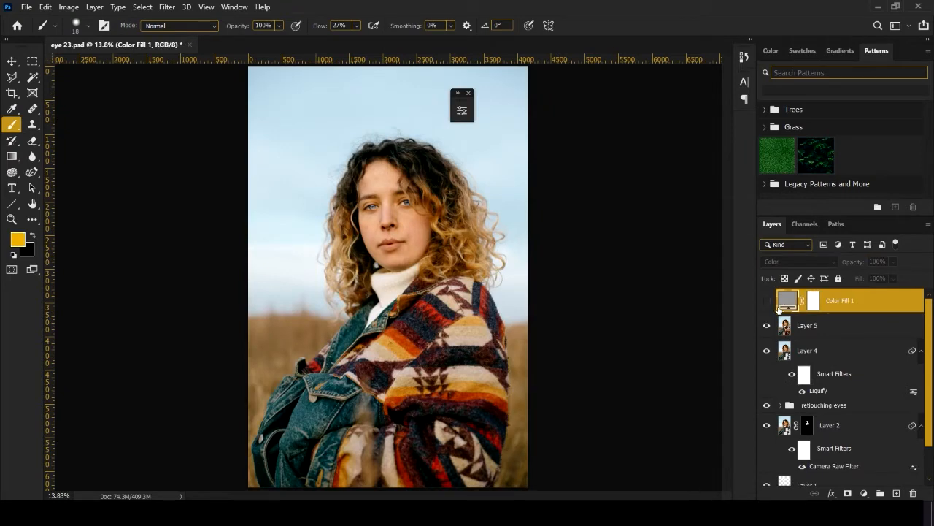
click(767, 301)
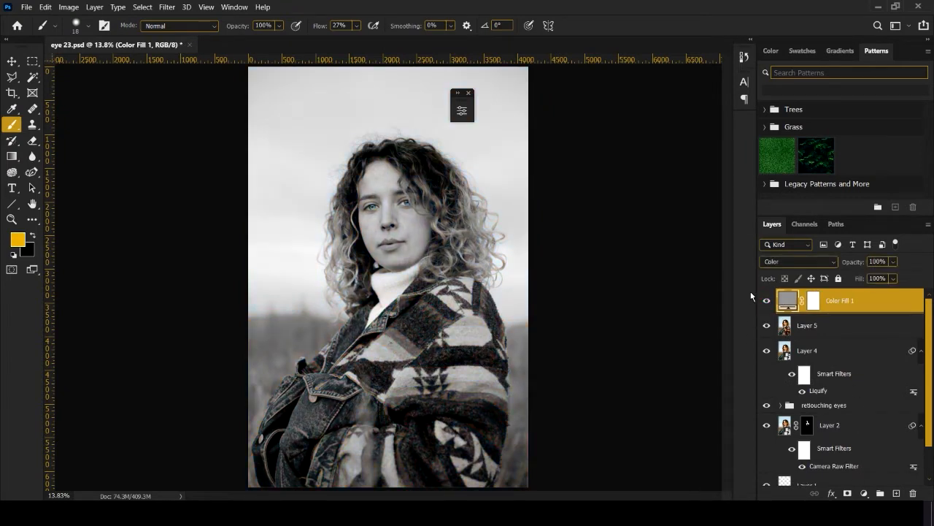
Step: Try a Vibrance adjustment layer with Saturation -100 in place of the gray fill, and delete it again
click(766, 300)
click(864, 493)
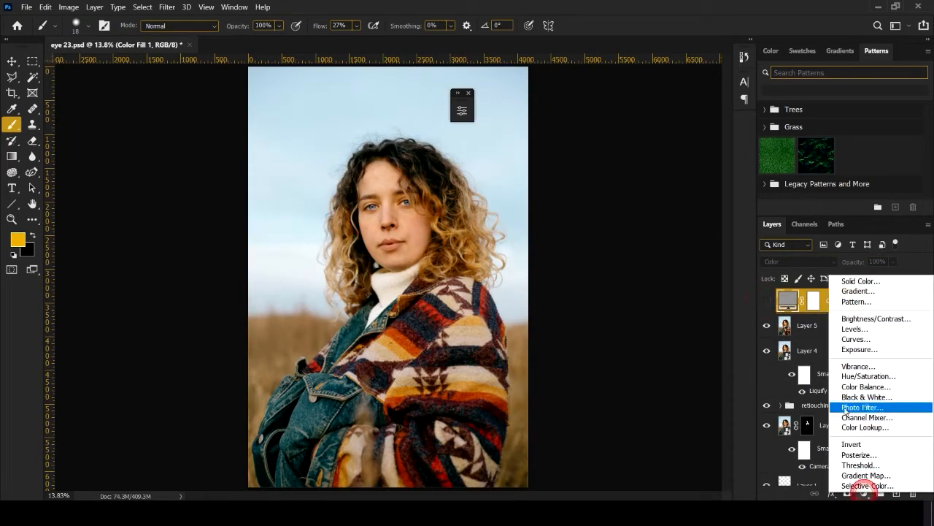
click(862, 367)
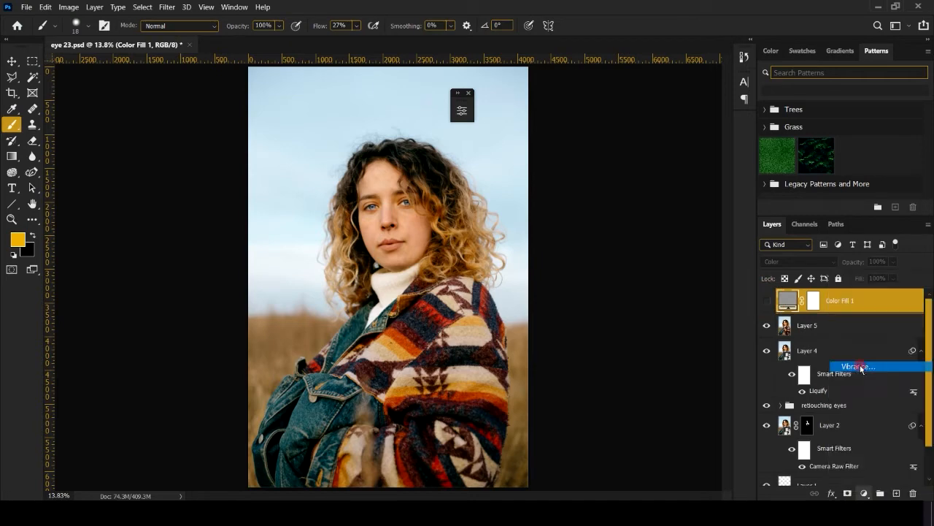
drag(348, 104, 591, 137)
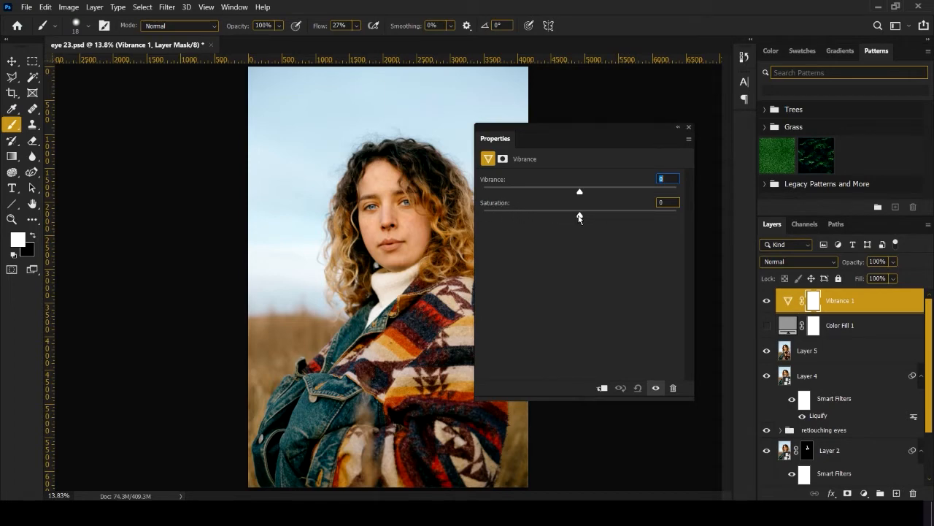
drag(579, 217, 502, 217)
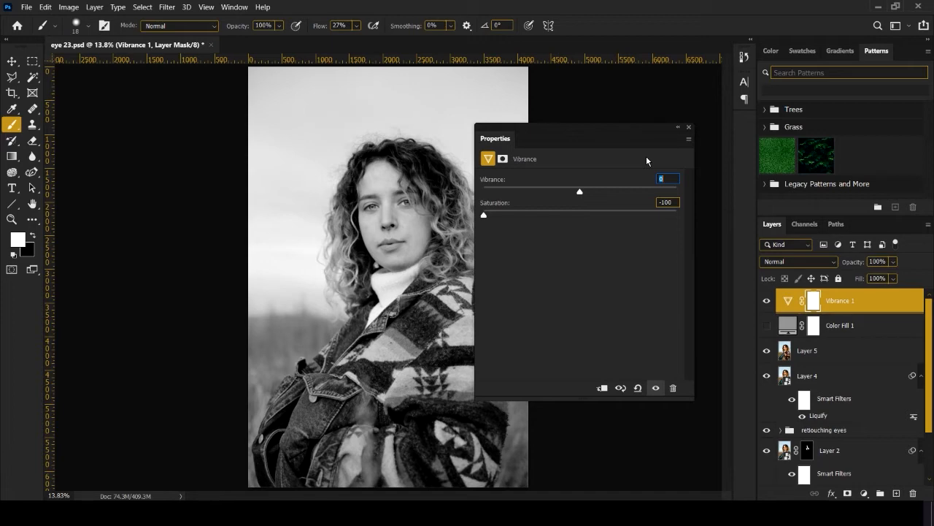
click(677, 127)
click(765, 302)
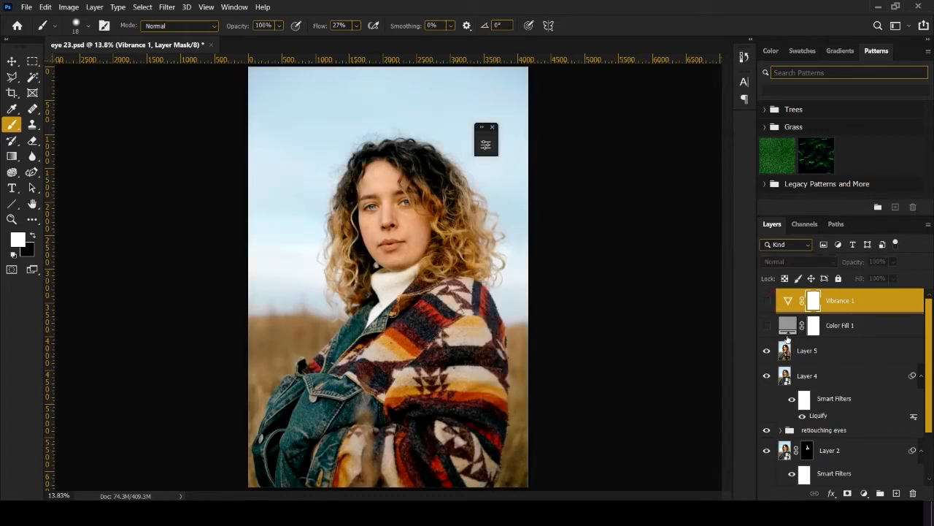
drag(859, 307, 912, 494)
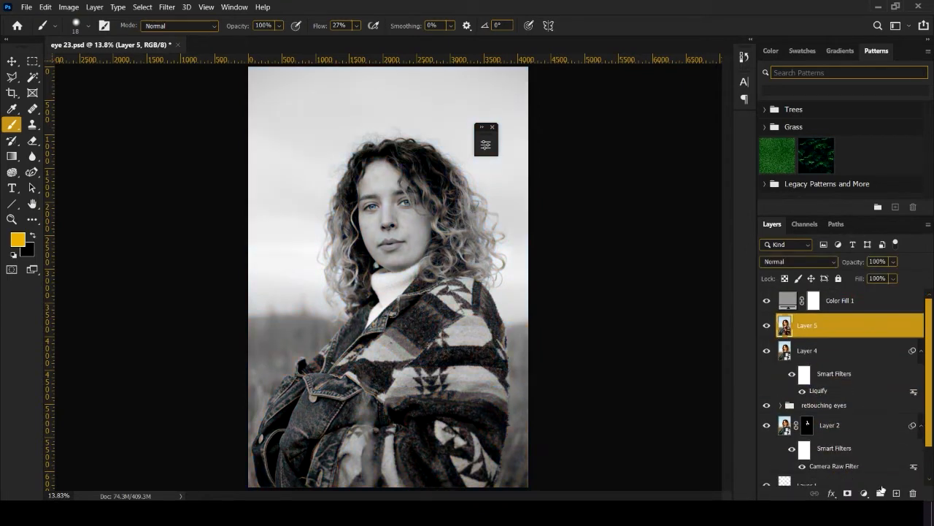
Step: Create a layer group named "dodge and burn" above Layer 5 and set the brush opacity to 40%
click(884, 495)
double_click(810, 321)
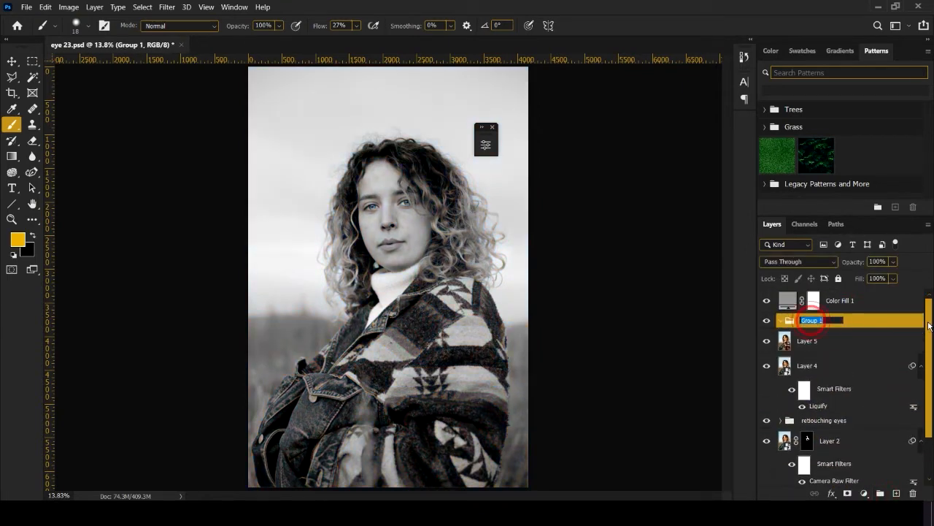
text(dodge)
key(Return)
double_click(817, 323)
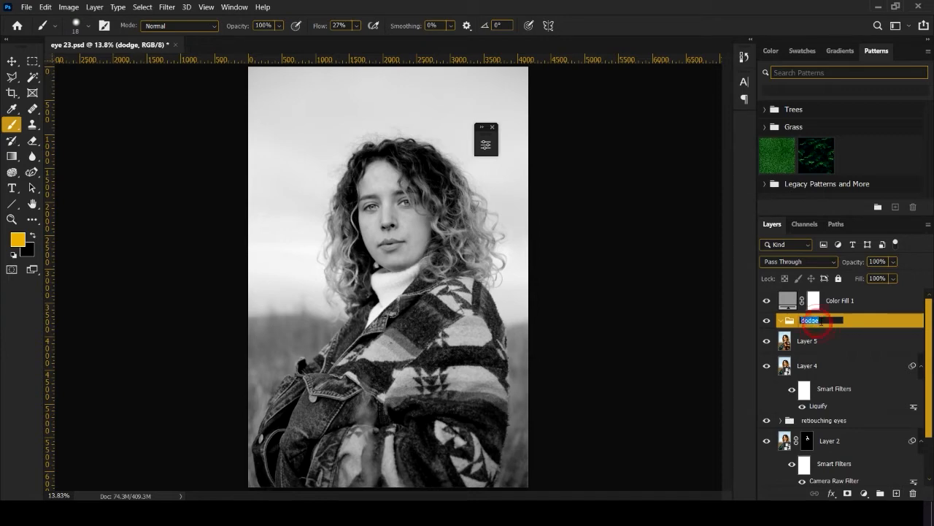
click(817, 323)
text(and burn)
key(Return)
key(4)
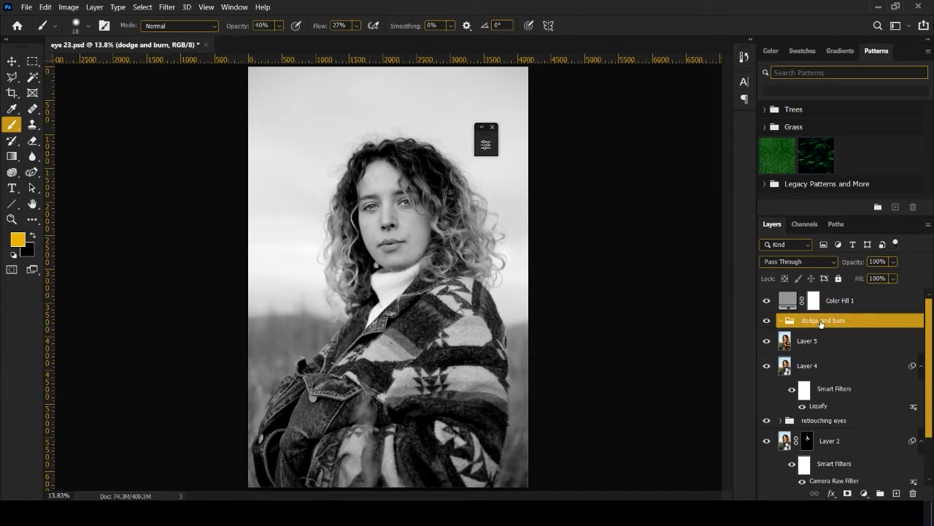
Step: Add a Curves adjustment layer inside the dodge and burn group with a moderately raised RGB midpoint, and rename it "dodge"
click(866, 494)
click(854, 341)
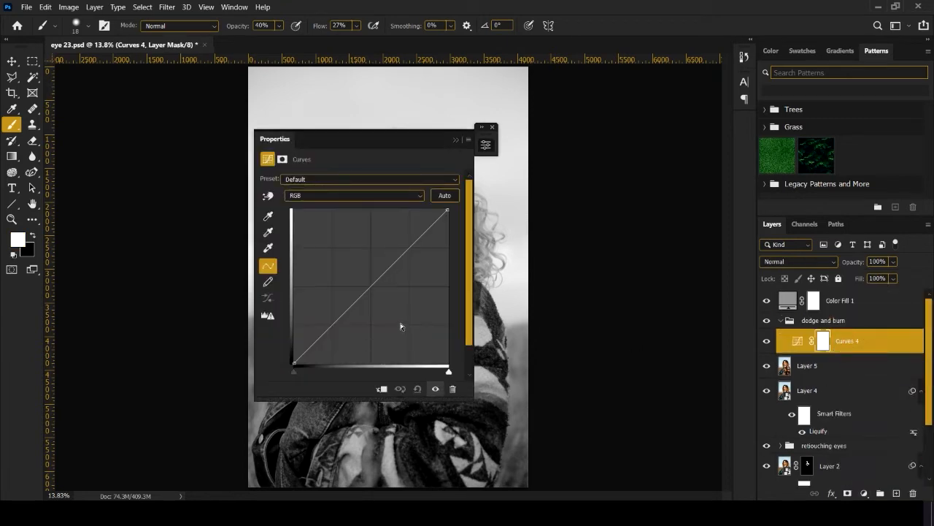
drag(371, 285, 359, 235)
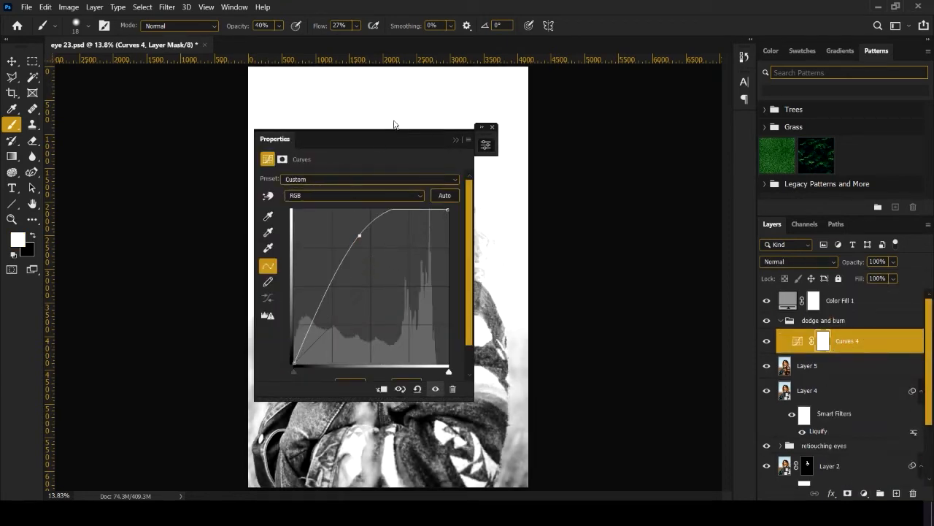
drag(390, 139, 611, 121)
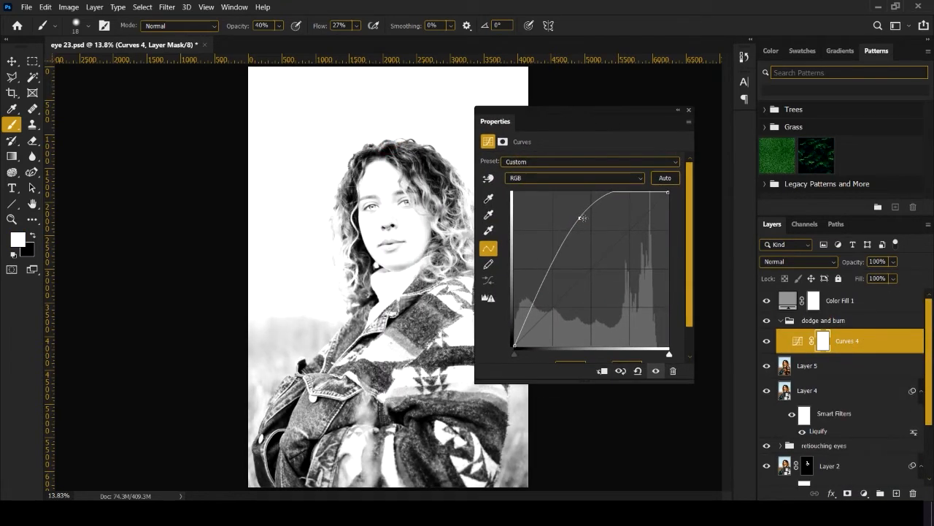
drag(583, 217, 570, 261)
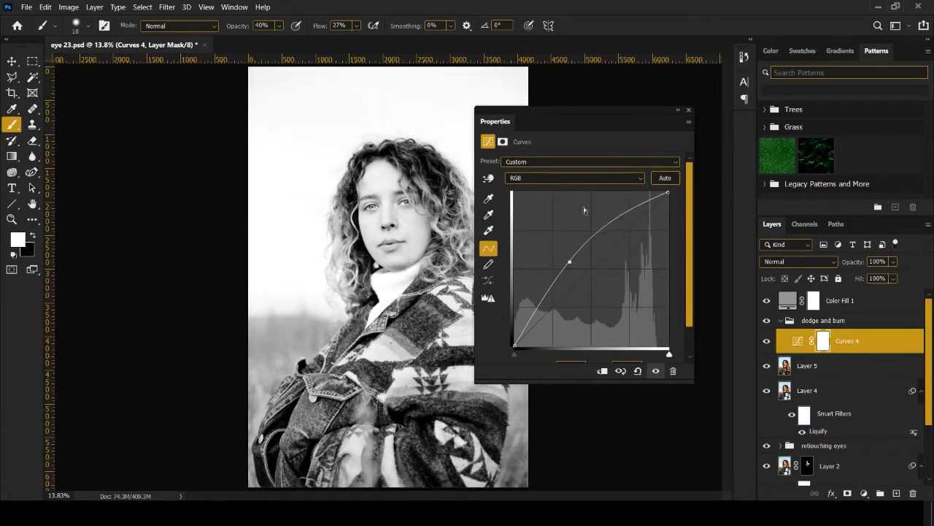
click(678, 109)
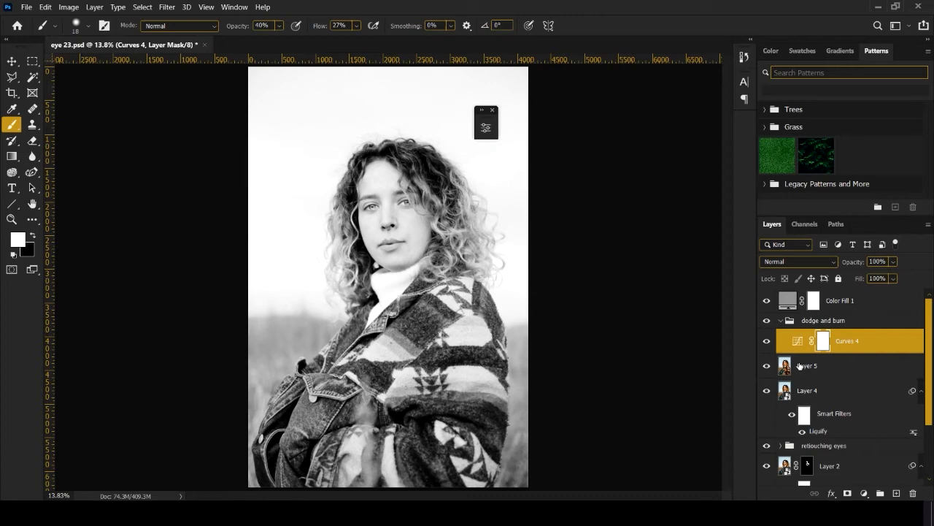
double_click(851, 340)
text(dodge)
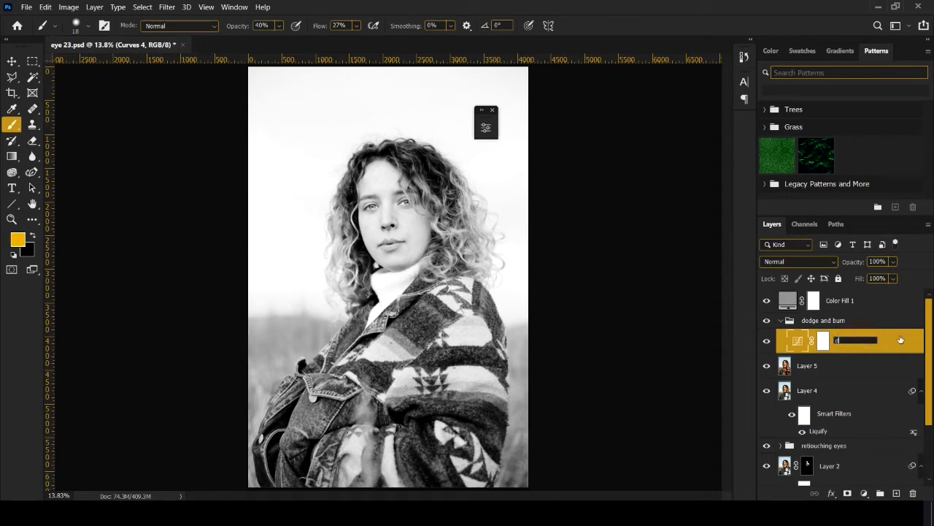
Step: Name the brightening Curves layer "dodge" and add a second Curves adjustment layer above it with the midtones pulled down
key(Return)
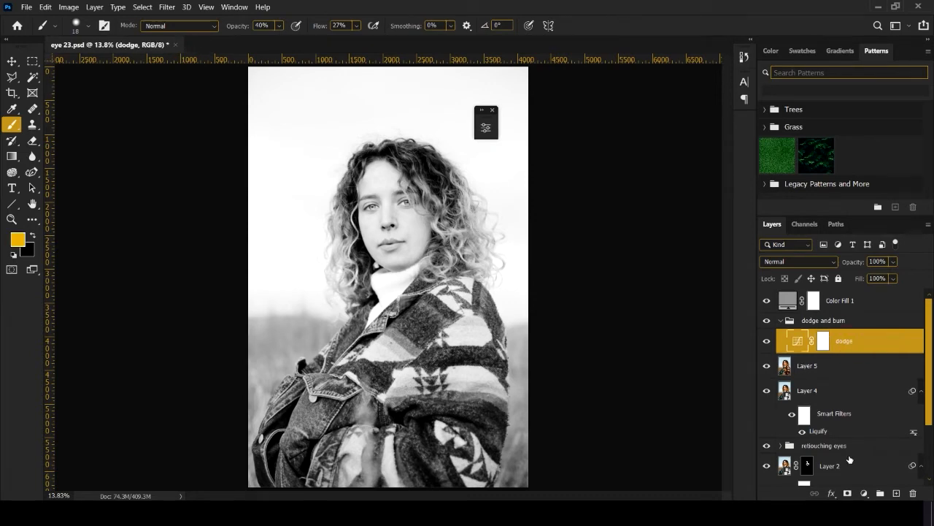
click(864, 495)
click(862, 345)
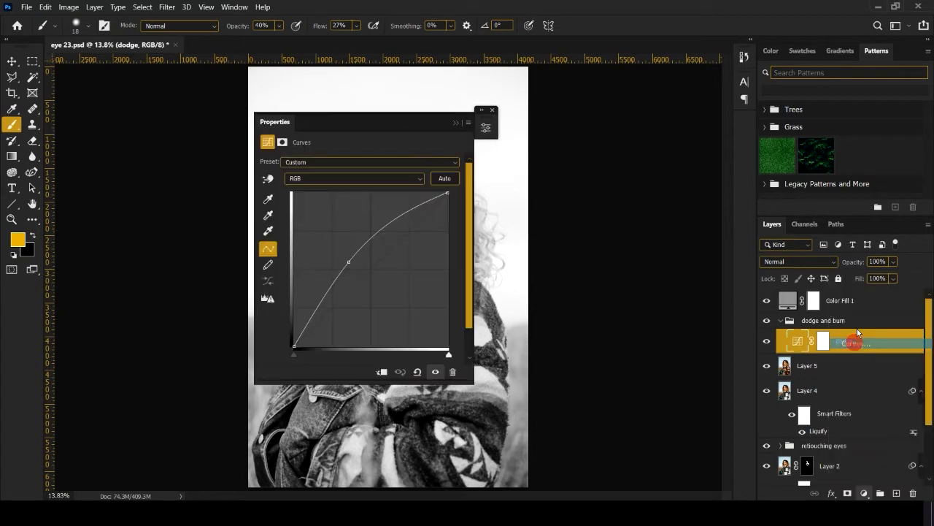
drag(363, 273, 379, 306)
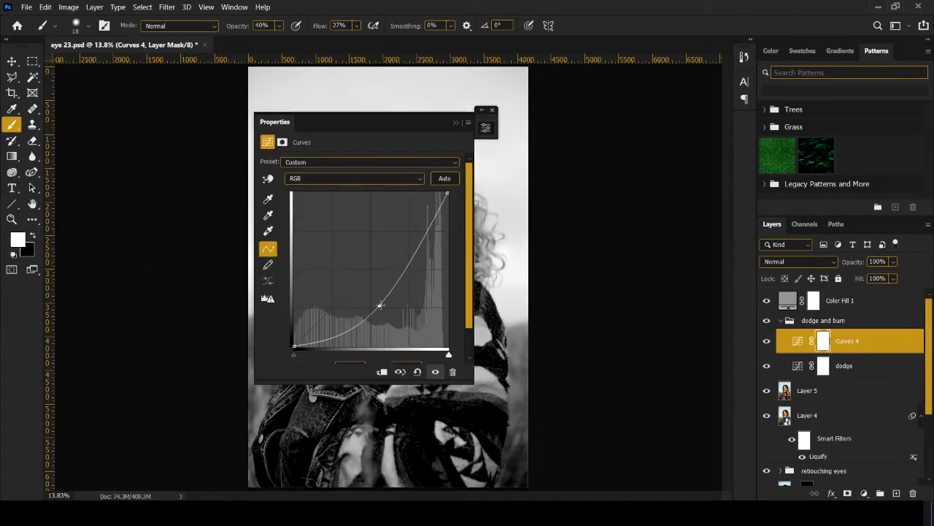
click(456, 122)
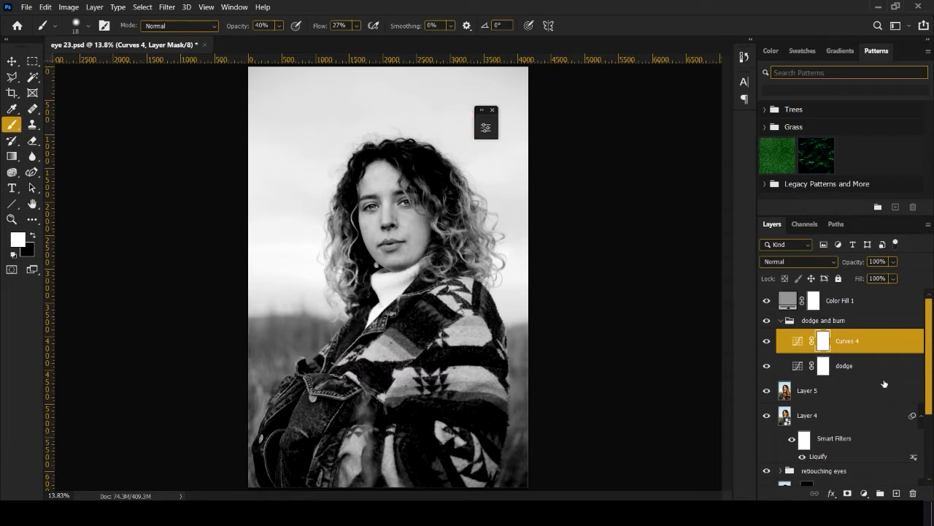
Step: Rename the new darkening Curves layer "burn"
double_click(845, 341)
text(burn)
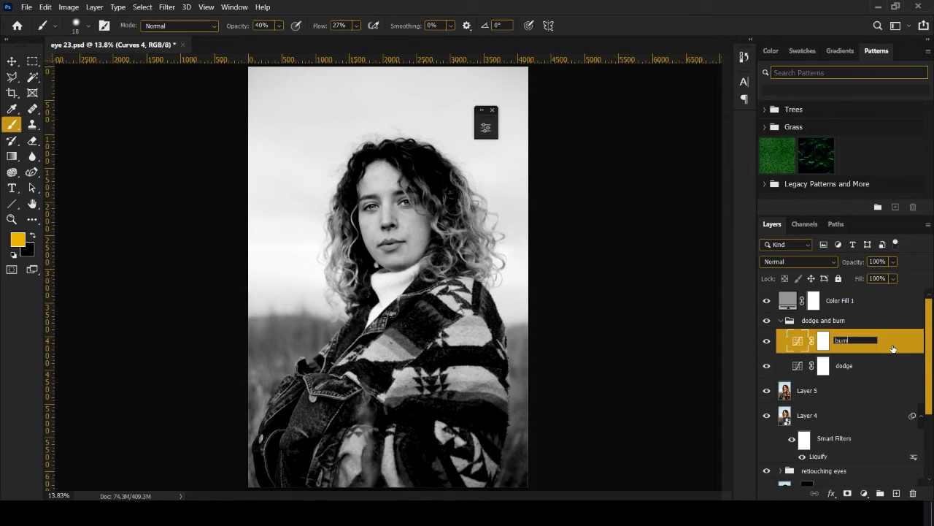
key(Return)
Step: Invert the layer masks of the burn and dodge layers to black
click(822, 341)
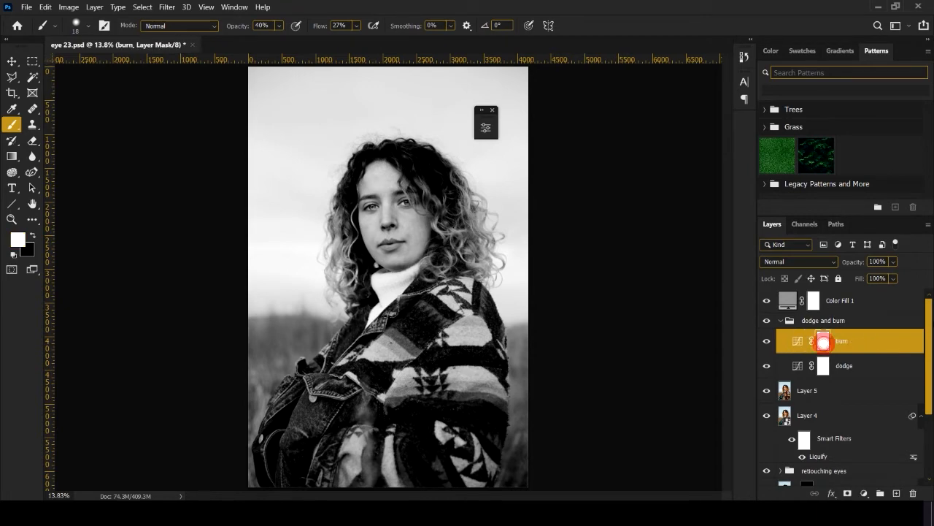
key(ctrl+i)
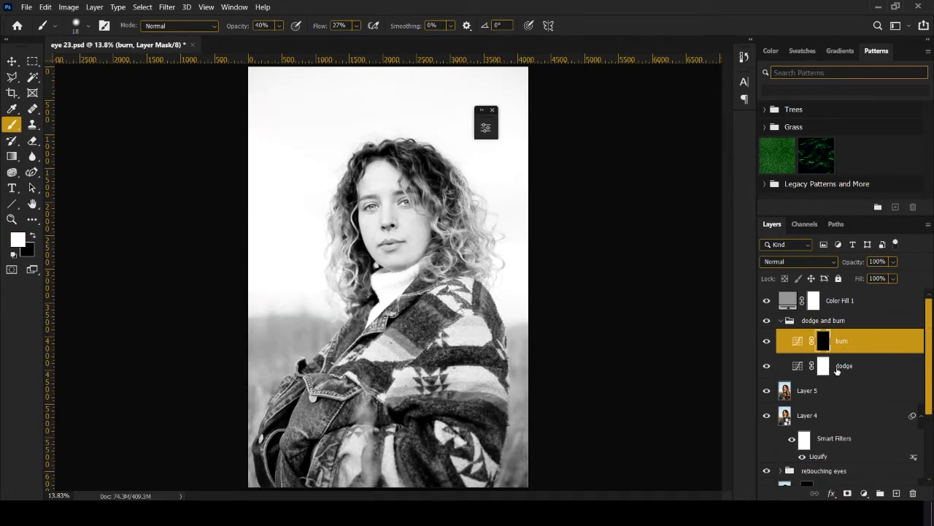
click(835, 367)
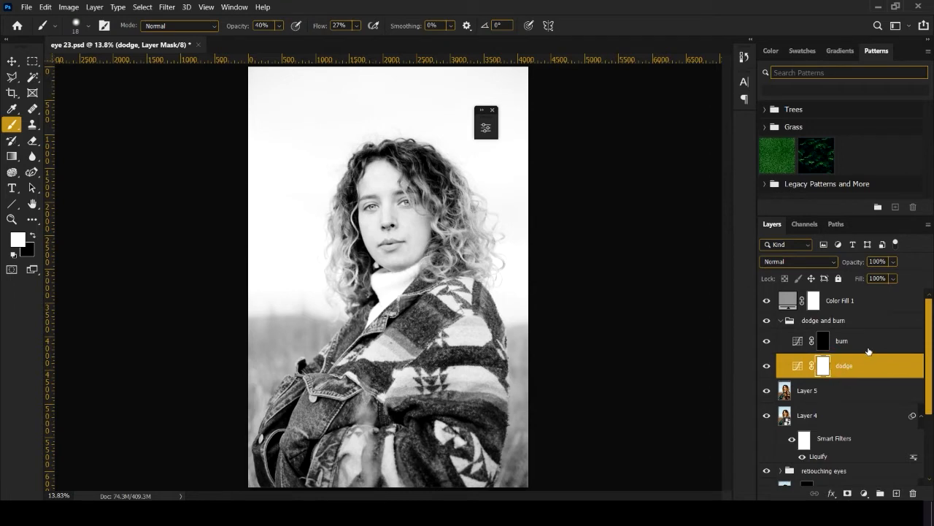
key(ctrl+i)
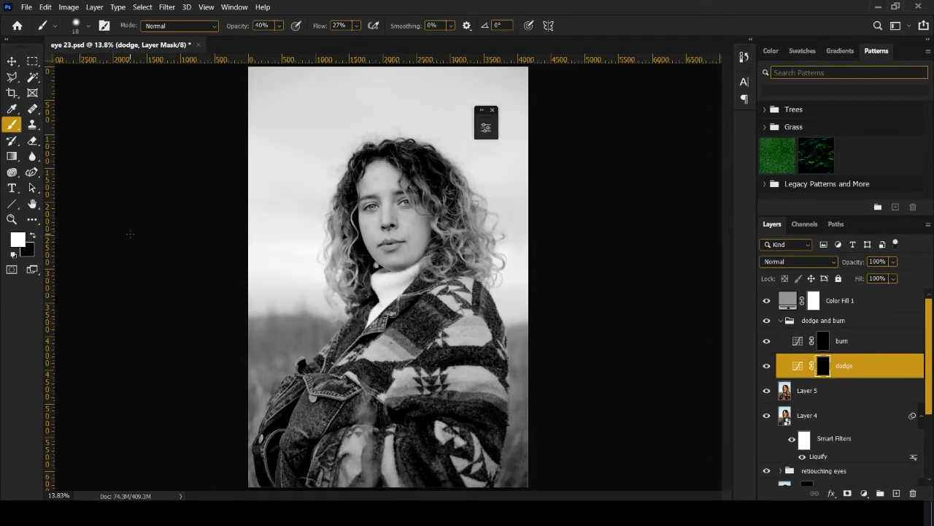
Step: Set the brush to 100% opacity and 2% flow
click(270, 25)
text(100)
key(Return)
click(313, 29)
text(1)
key(Return)
drag(350, 25, 297, 27)
text(2)
key(Return)
click(337, 25)
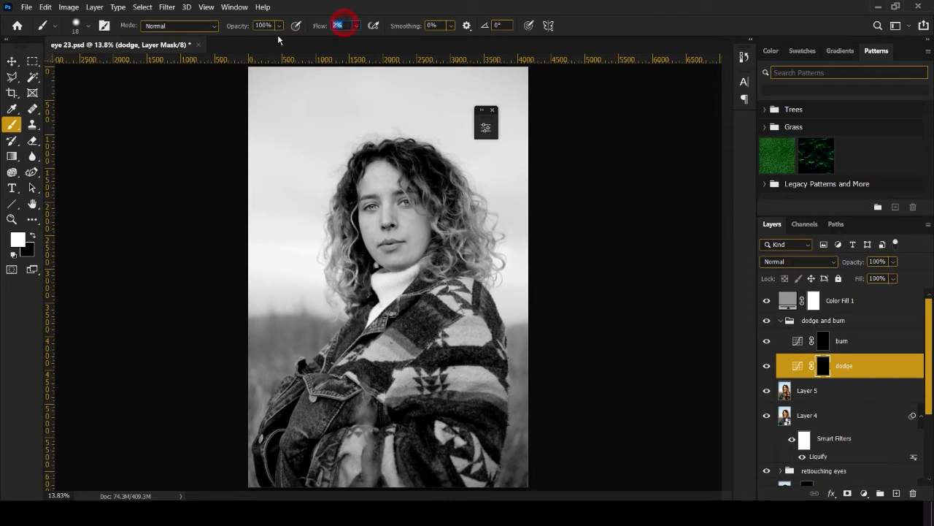
key(Return)
Step: Lighten the dark areas between the eyebrows and beside the nose bridge by painting white on the dodge mask
scroll(361, 188, up, 10)
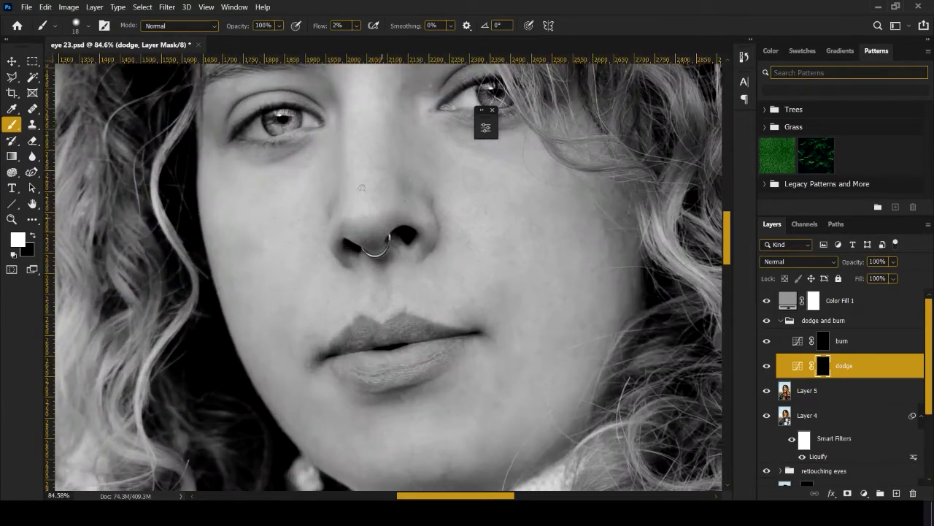
drag(359, 186, 373, 382)
drag(359, 205, 369, 252)
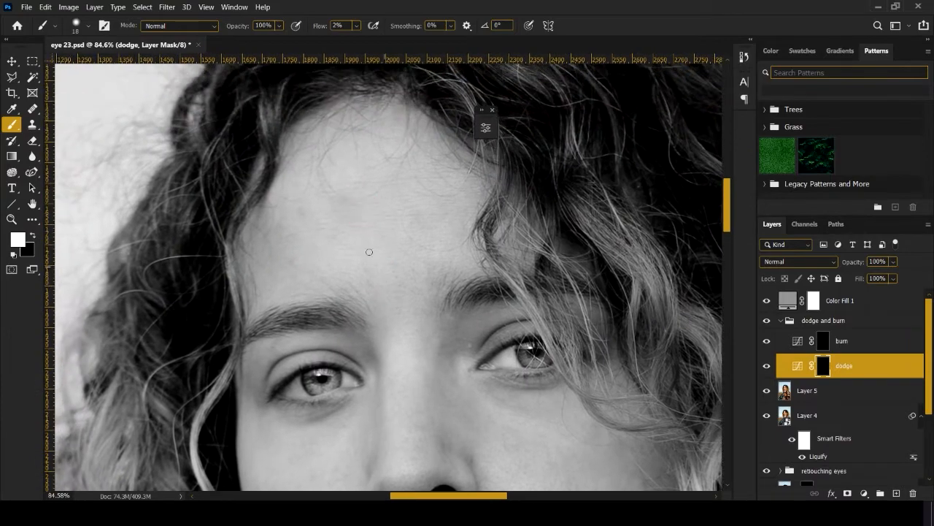
scroll(370, 252, up, 3)
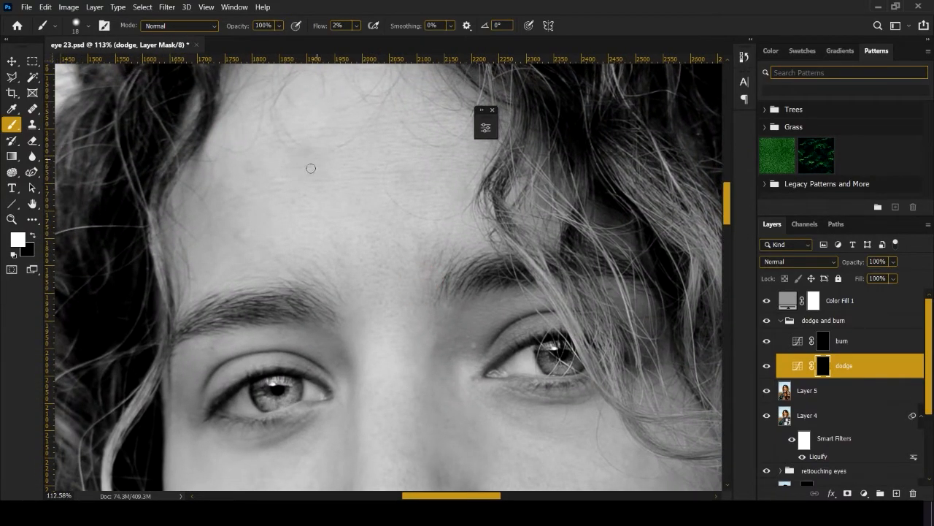
scroll(53, 286, down, 1)
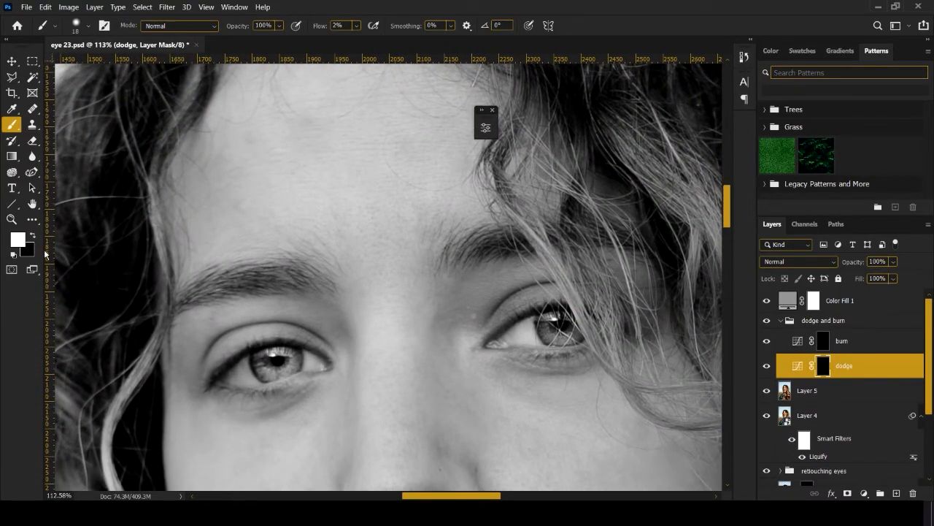
mouse_move(403, 381)
mouse_down()
mouse_move(417, 387)
mouse_move(406, 326)
mouse_up()
drag(407, 285, 408, 279)
mouse_move(467, 347)
mouse_down()
mouse_move(473, 334)
mouse_move(468, 350)
mouse_up()
drag(409, 198, 516, 199)
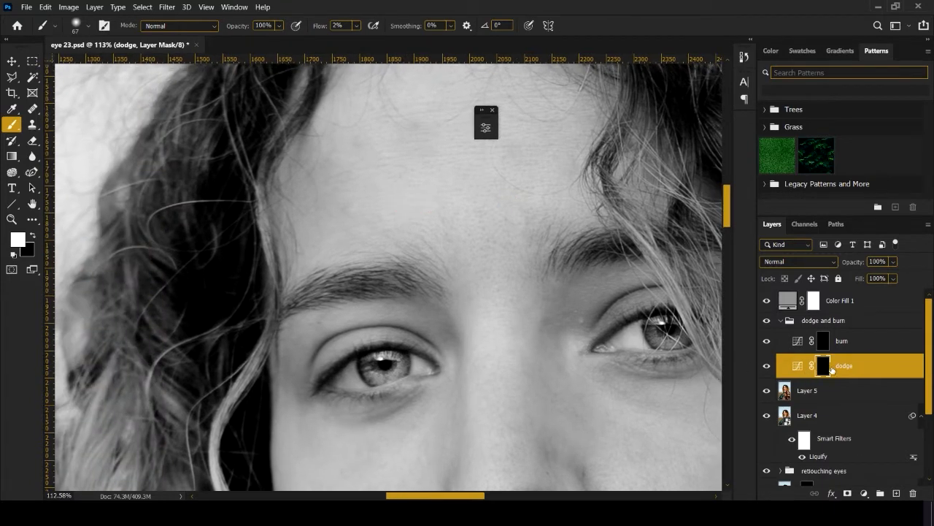
Step: Lighten the dark patches on the forehead on the dodge mask, and compare the image with the dodge layer off and on
drag(365, 146, 363, 191)
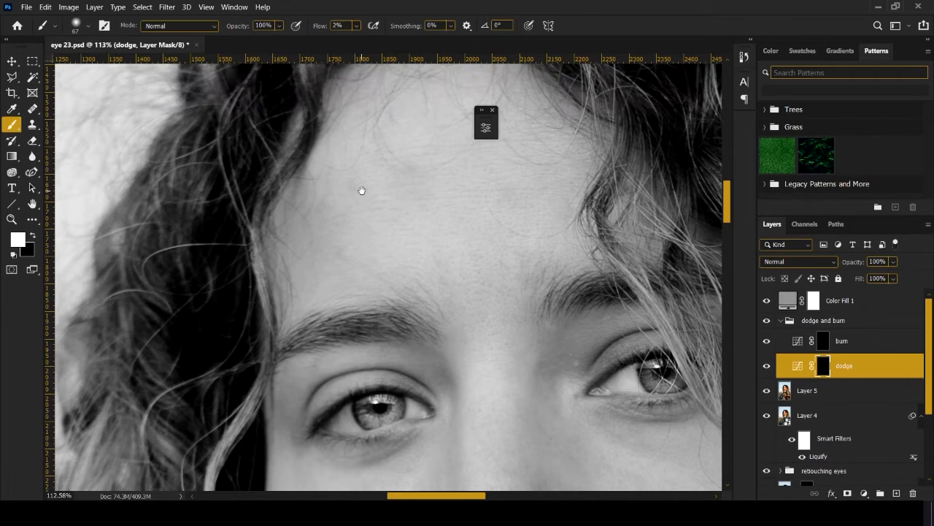
click(402, 177)
click(409, 171)
drag(488, 205, 451, 209)
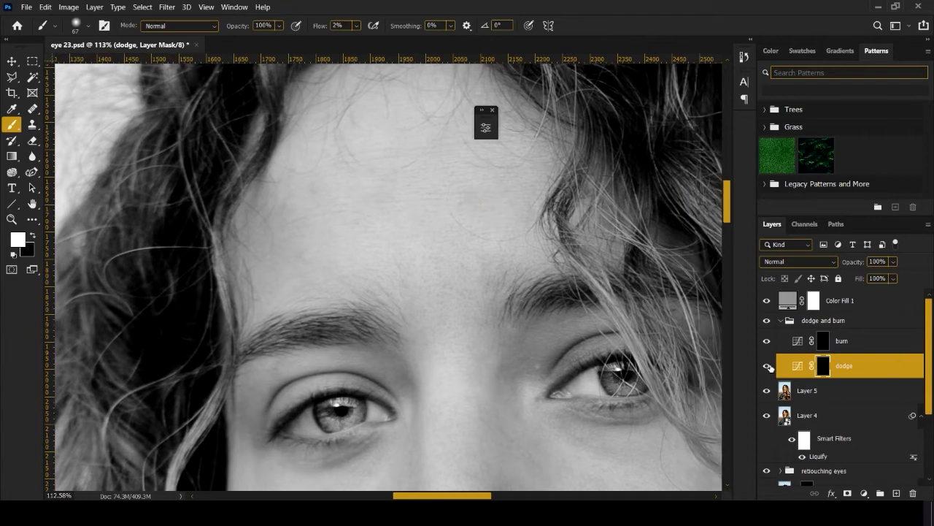
click(767, 365)
click(767, 365)
Step: Lighten the dark patches on the cheek farther from the hair-covered eye and around the mouth on the dodge mask
drag(415, 309, 387, 111)
drag(402, 228, 394, 188)
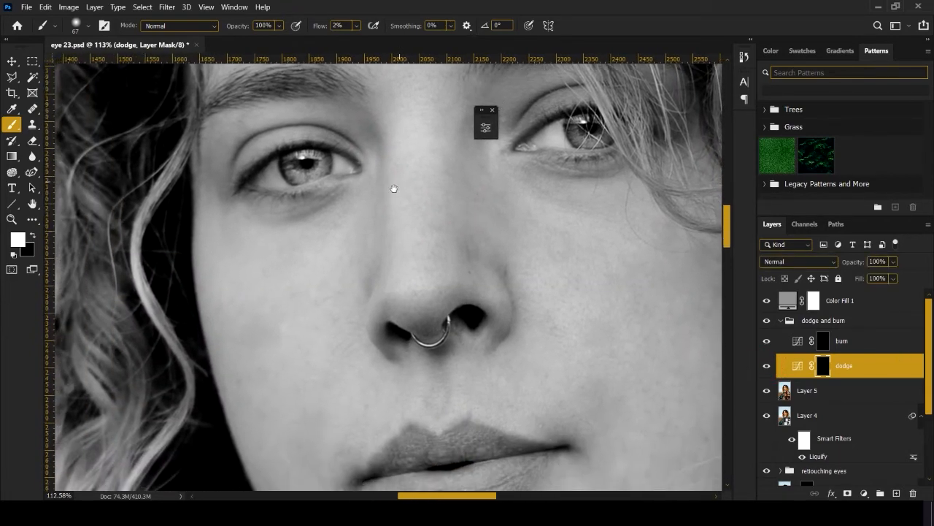
mouse_move(282, 343)
mouse_down()
mouse_move(296, 343)
mouse_move(281, 343)
mouse_move(315, 317)
mouse_up()
click(267, 340)
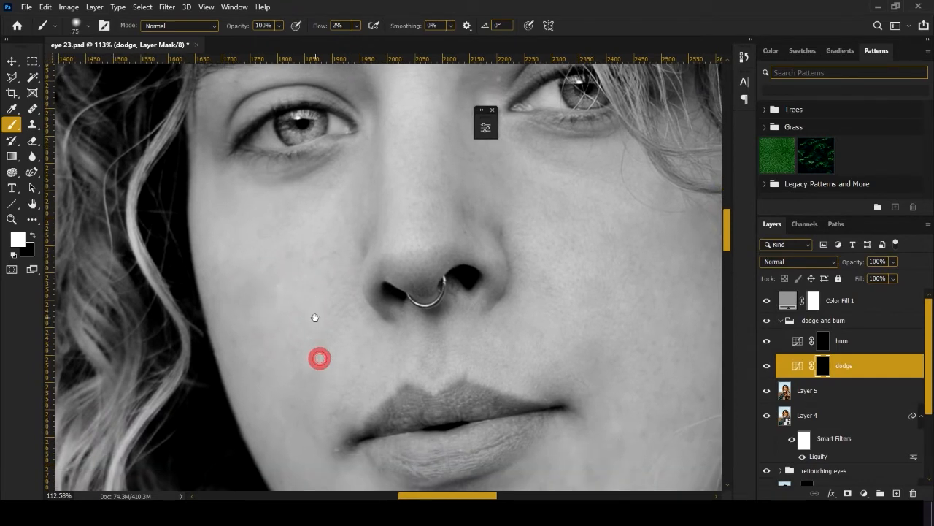
click(349, 417)
drag(538, 392, 420, 422)
click(424, 350)
Step: Lighten the uneven dark patches on the cheek below the hair-covered eye on the dodge mask
mouse_move(569, 361)
mouse_down()
mouse_move(424, 351)
mouse_move(621, 230)
mouse_up()
click(267, 343)
drag(601, 275, 434, 427)
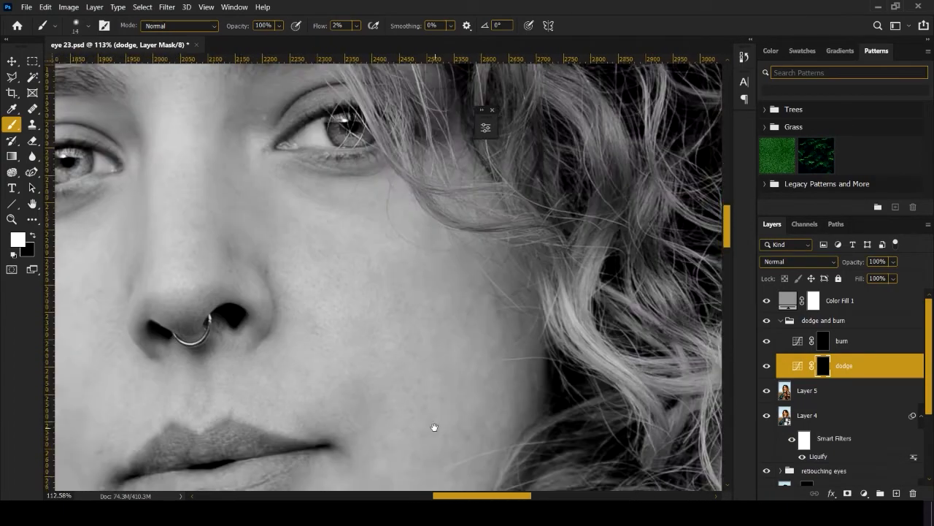
drag(292, 160, 481, 429)
mouse_move(405, 227)
mouse_down()
mouse_move(483, 111)
mouse_move(483, 81)
mouse_up()
mouse_move(342, 357)
mouse_down()
mouse_move(344, 328)
mouse_move(248, 213)
mouse_up()
mouse_move(608, 384)
mouse_down()
mouse_move(606, 313)
mouse_move(573, 322)
mouse_up()
click(381, 322)
Step: Reduce the dodge effect along the upper edge of the upper lip by painting black on the mask with a small brush
scroll(382, 321, up, 2)
key(x)
key(bracketleft)
key(bracketleft)
click(381, 319)
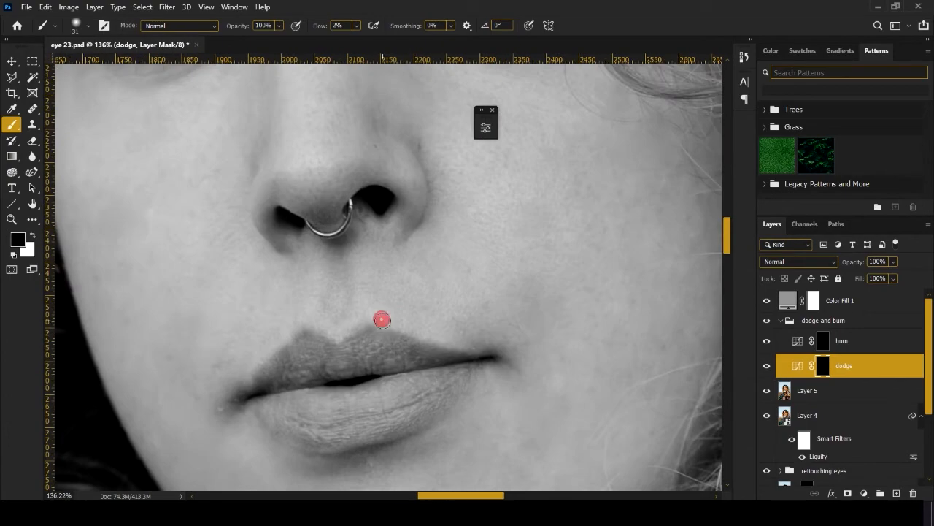
scroll(382, 320, up, 1)
drag(335, 298, 425, 330)
click(446, 302)
Step: Compare the whole portrait with the dodge layer hidden and shown
key(x)
scroll(450, 357, down, 20)
key(x)
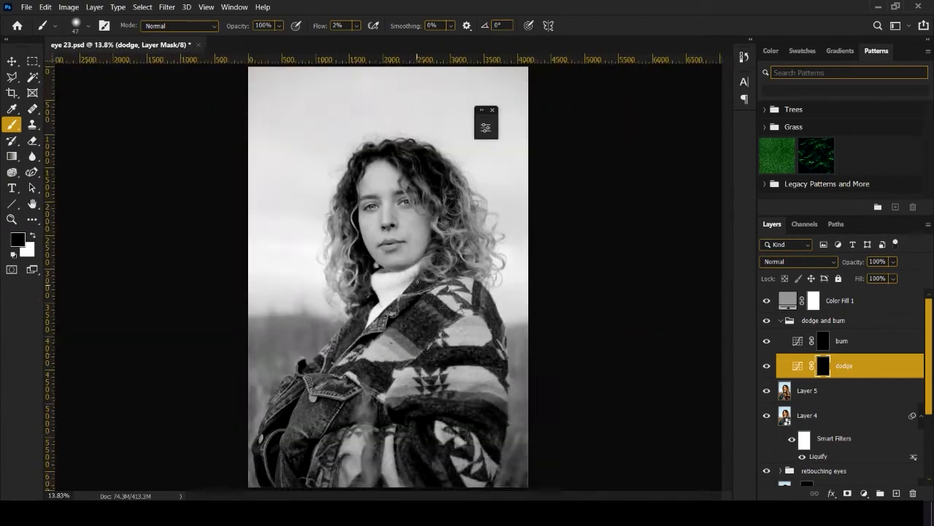
scroll(386, 95, up, 1)
click(766, 366)
click(767, 369)
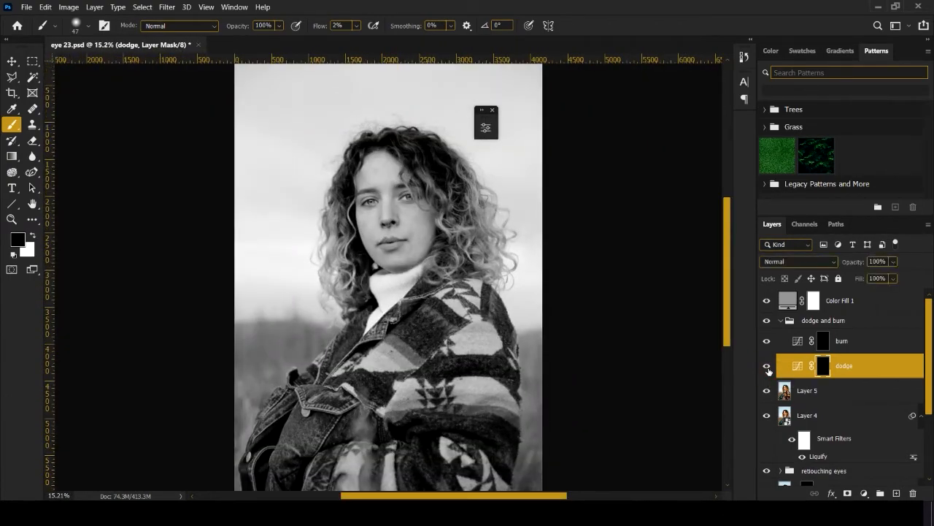
Step: Darken the bright skin between the nose and the inner corner of the hair-covered eye by painting white on the burn mask
key(ctrl+plus)
click(822, 341)
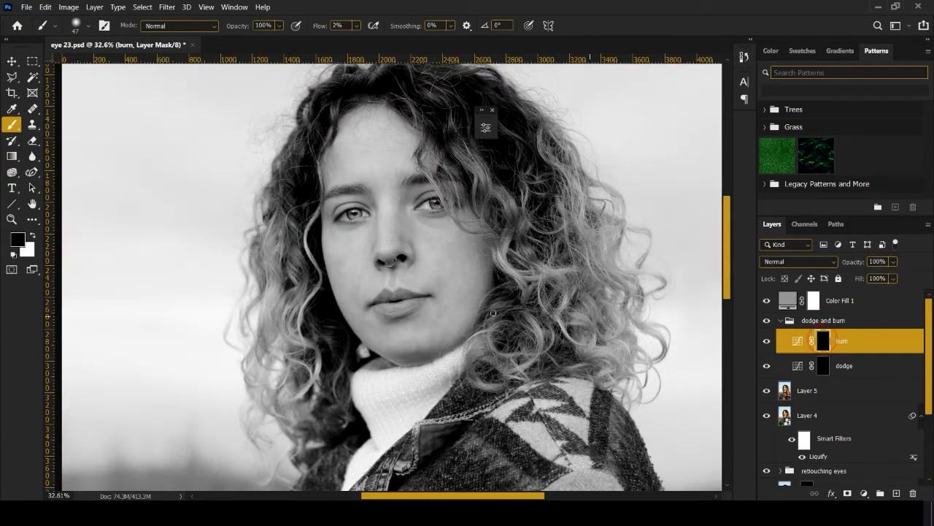
scroll(423, 277, up, 5)
mouse_move(473, 241)
mouse_down()
mouse_move(449, 322)
mouse_move(424, 343)
mouse_up()
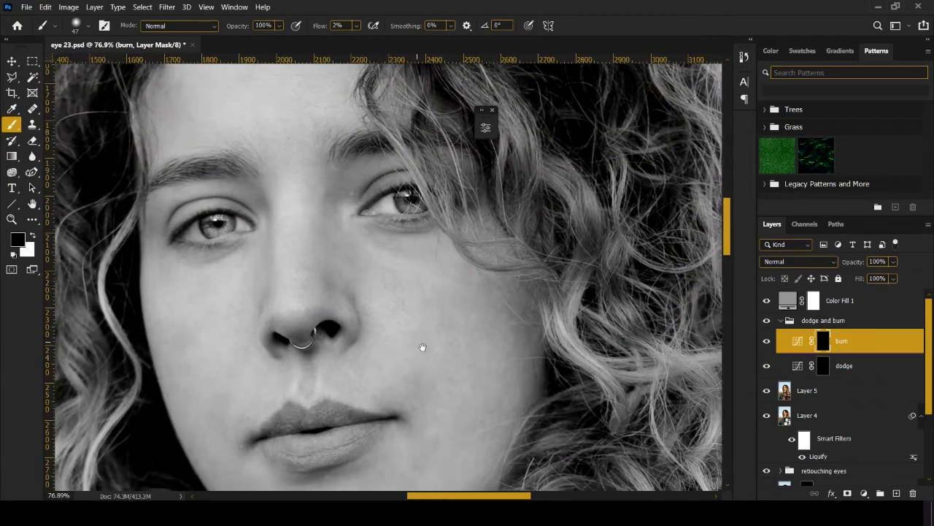
scroll(423, 343, up, 3)
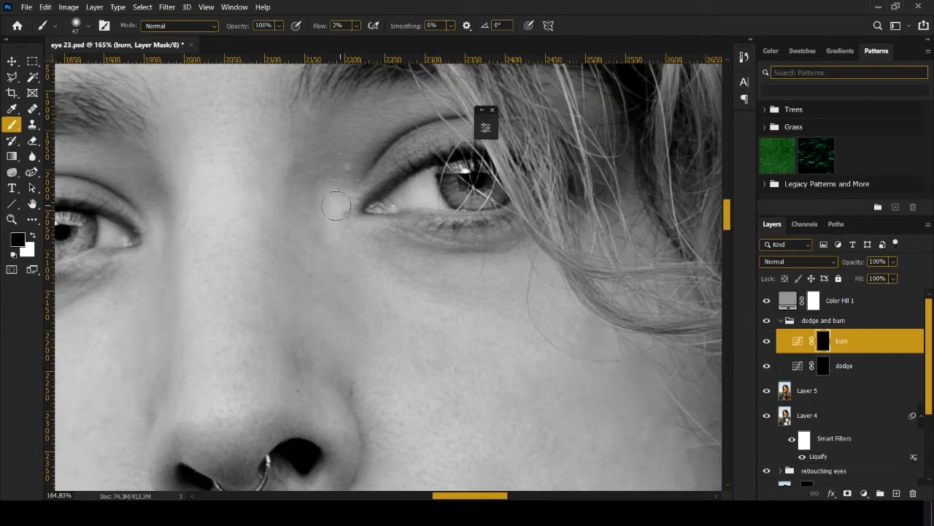
drag(336, 206, 336, 196)
key(x)
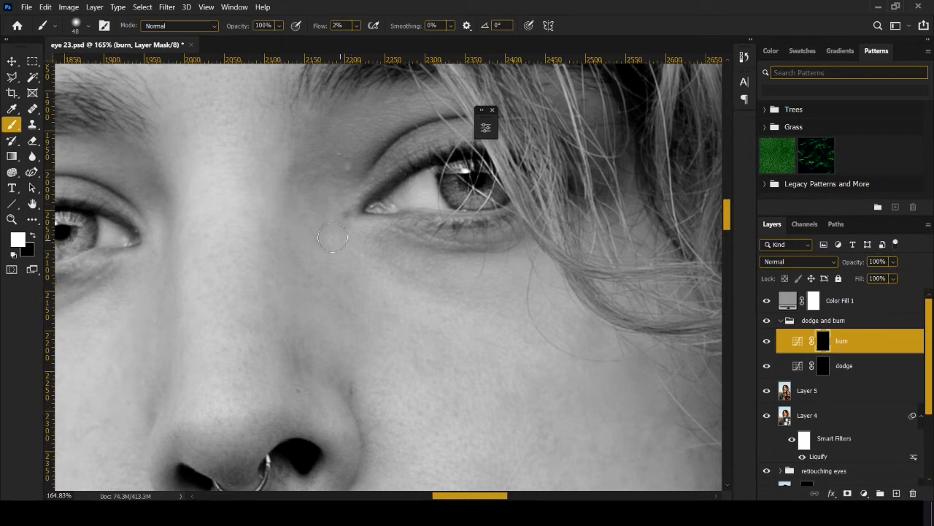
drag(385, 234, 359, 227)
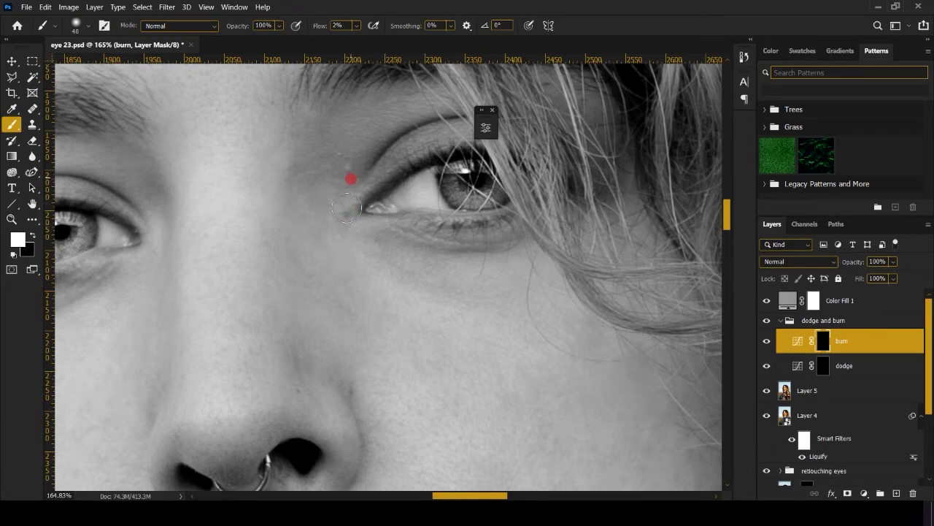
scroll(365, 219, down, 1)
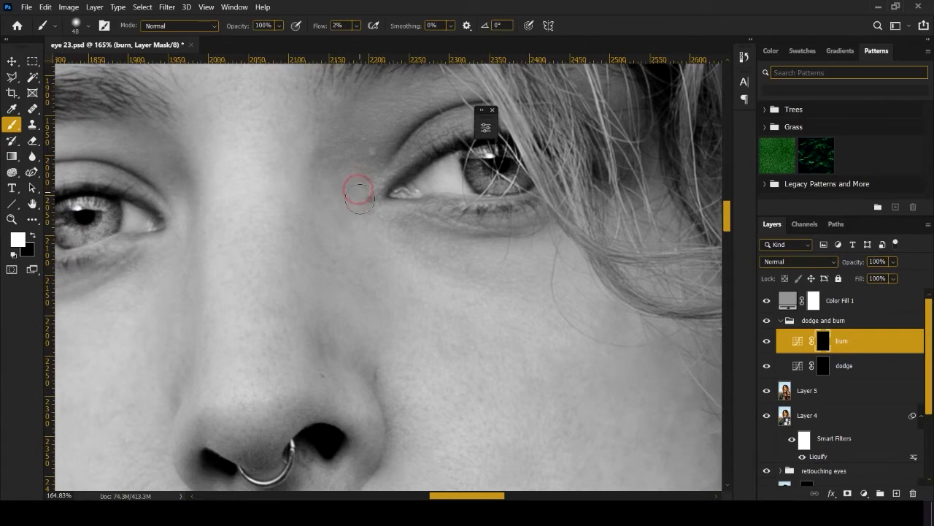
Step: Compare the face with the burn layer hidden and shown
scroll(390, 261, down, 5)
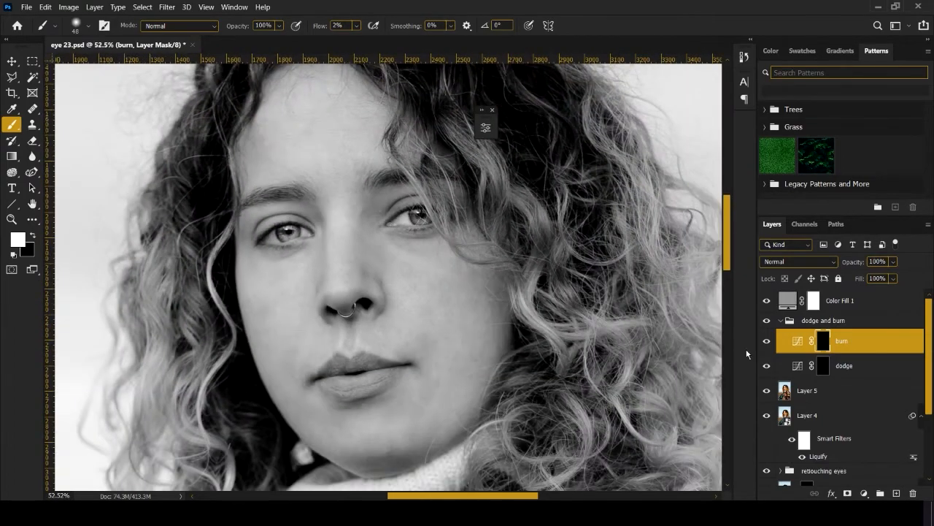
click(763, 341)
click(762, 341)
Step: Touch up the bright spot above the inner corner of the hair-covered eye on the burn mask using a smaller brush
scroll(376, 332, up, 5)
key(x)
scroll(374, 358, down, 4)
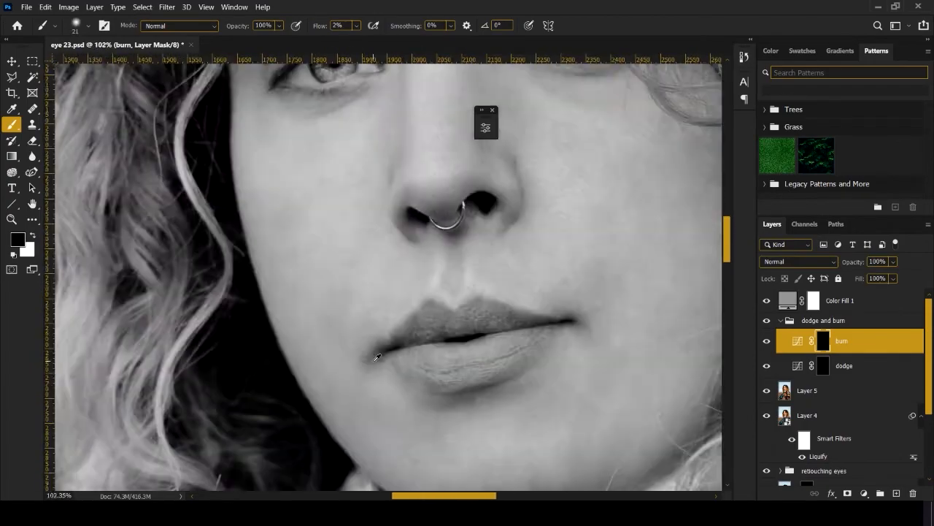
scroll(518, 325, up, 3)
scroll(514, 321, down, 3)
scroll(467, 241, up, 3)
alt+right_click(416, 336)
key(x)
click(422, 328)
key(x)
scroll(423, 326, up, 4)
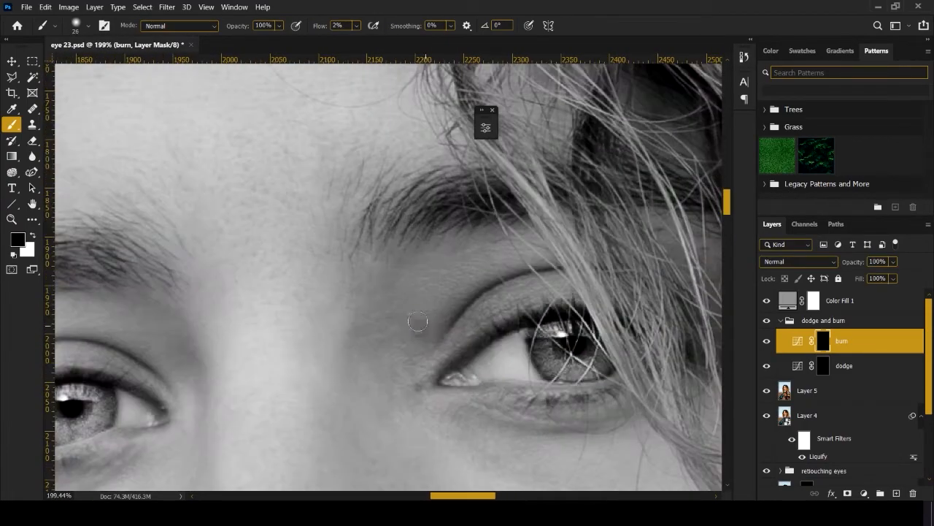
Step: Touch up the uneven skin below the lower lip and above the upper lip on the burn mask using a brush of about 74 px
scroll(406, 314, down, 5)
scroll(767, 339, down, 3)
scroll(767, 340, up, 3)
scroll(387, 365, up, 5)
click(367, 394)
scroll(501, 372, down, 4)
scroll(440, 403, up, 2)
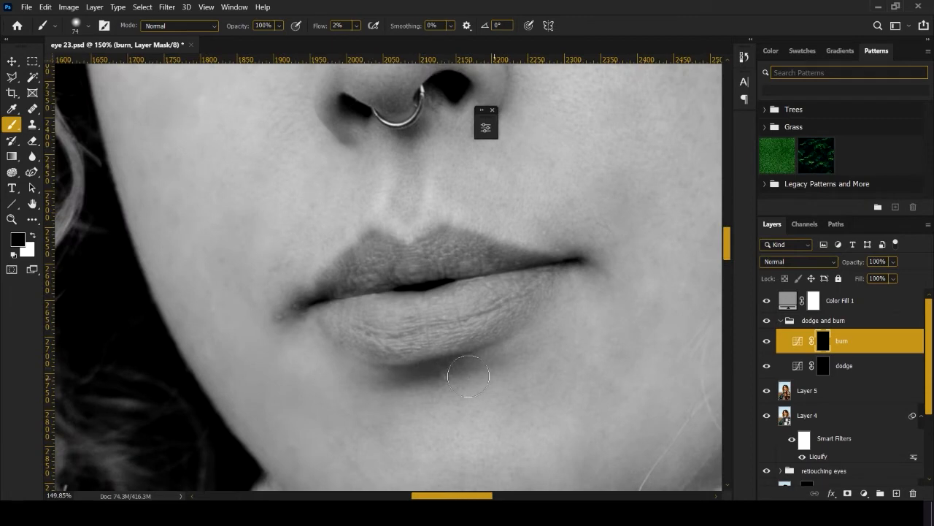
key(x)
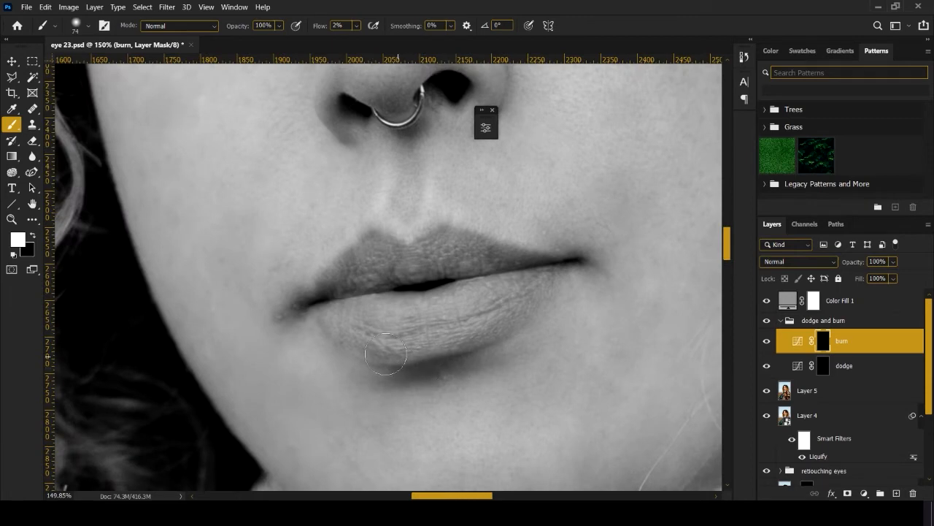
scroll(445, 383, up, 1)
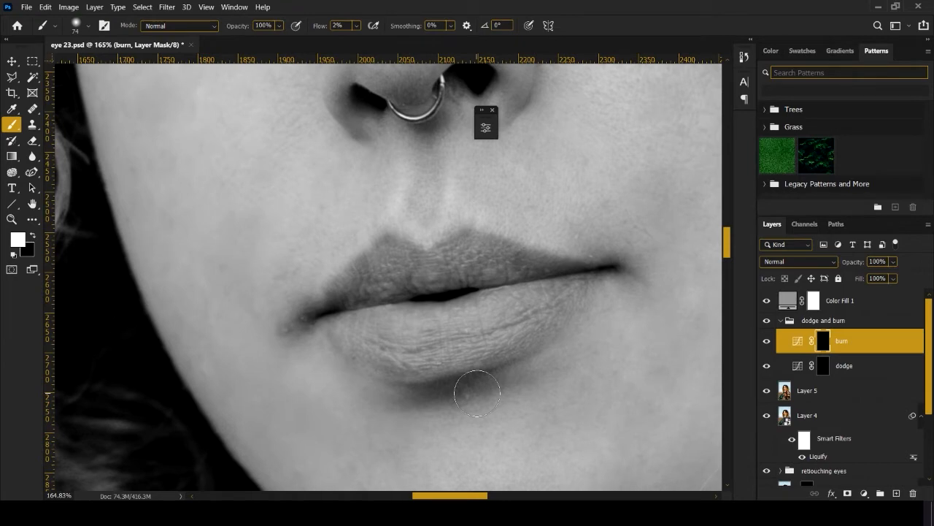
mouse_move(477, 394)
mouse_down()
mouse_move(438, 387)
mouse_move(498, 381)
mouse_move(482, 374)
mouse_up()
mouse_move(409, 163)
mouse_down()
mouse_move(406, 175)
mouse_move(405, 154)
mouse_move(403, 196)
mouse_move(423, 171)
mouse_up()
scroll(442, 242, down, 1)
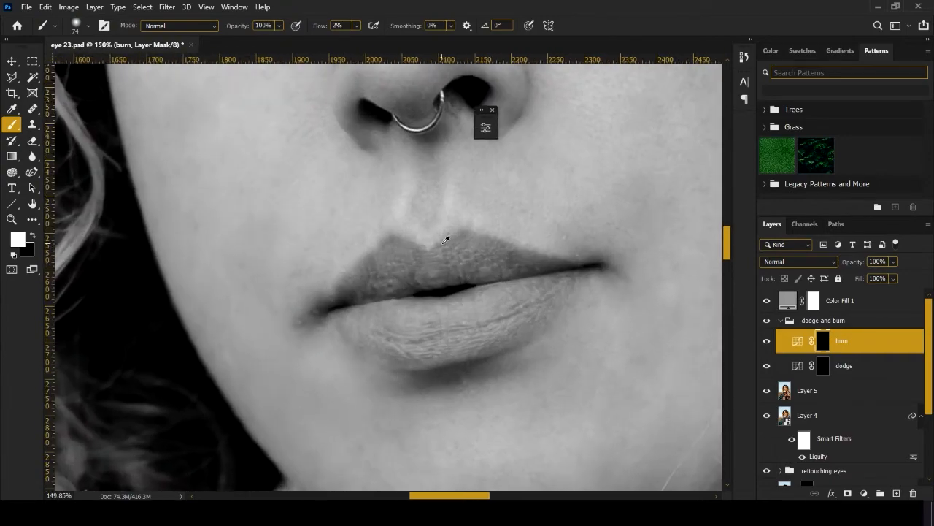
mouse_move(485, 398)
mouse_down()
mouse_move(451, 380)
mouse_move(423, 384)
mouse_move(474, 381)
mouse_up()
scroll(467, 379, up, 1)
key(x)
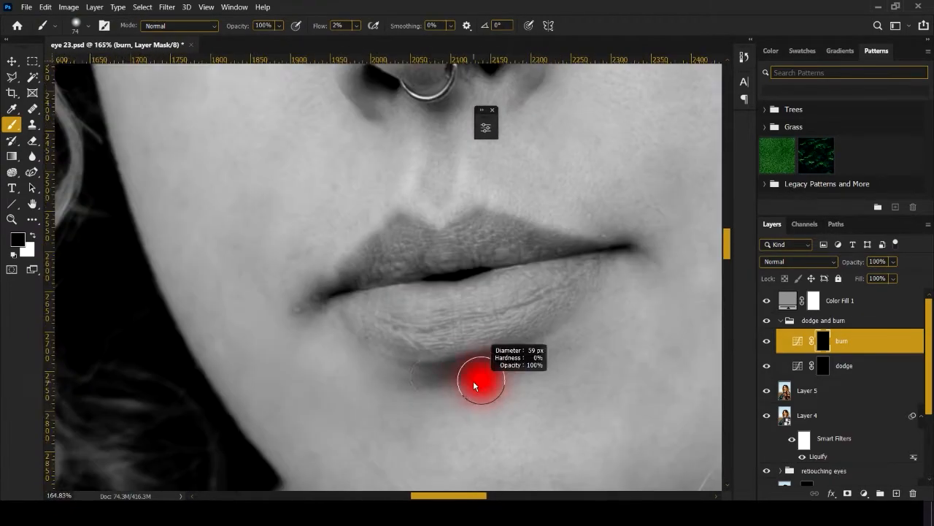
Step: Hide the gray Color Fill 1 layer and compare the whole portrait with the dodge and burn group hidden and shown
key(ctrl+0)
click(766, 300)
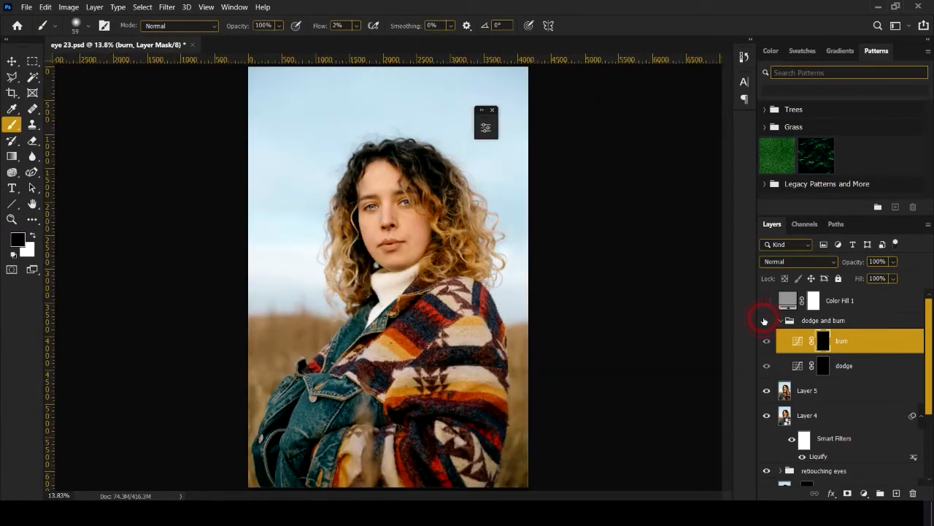
click(765, 321)
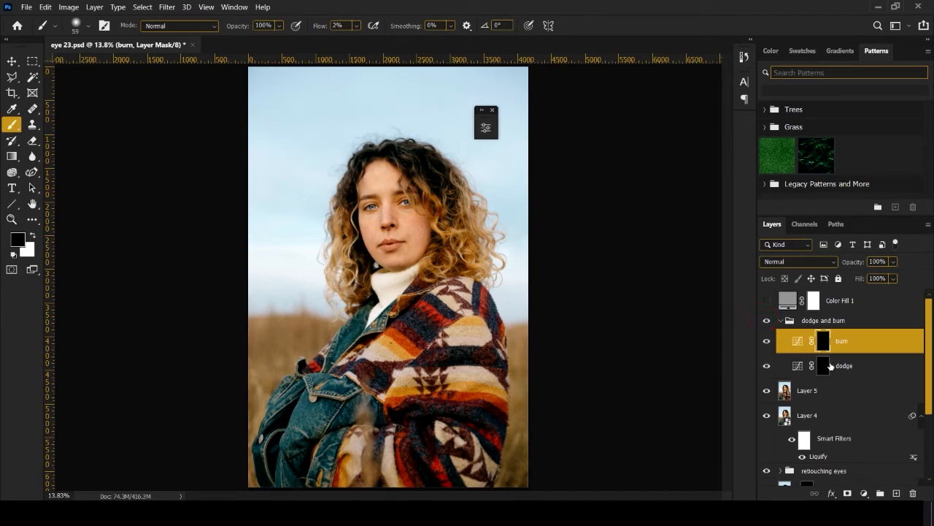
Step: Collapse the dodge and burn group and delete the Color Fill 1 layer
click(832, 366)
scroll(482, 273, up, 1)
scroll(481, 273, up, 5)
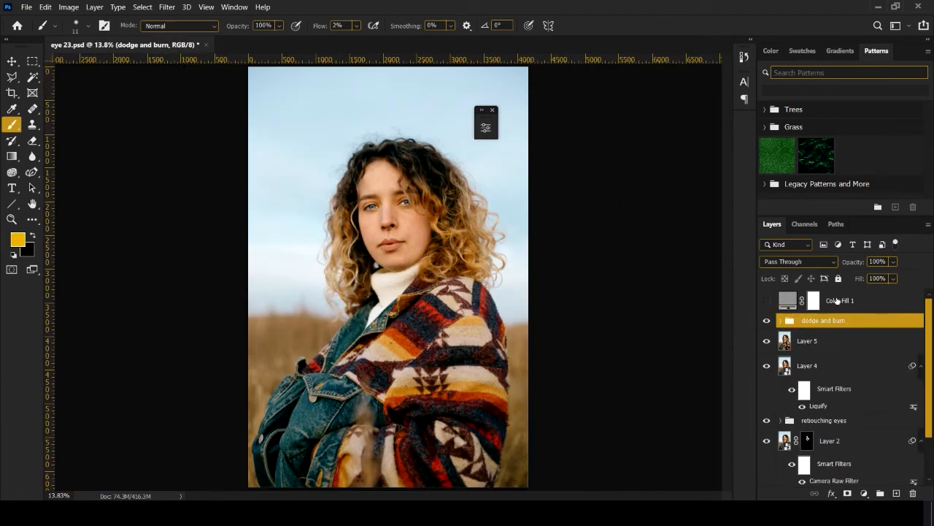
drag(843, 298, 912, 494)
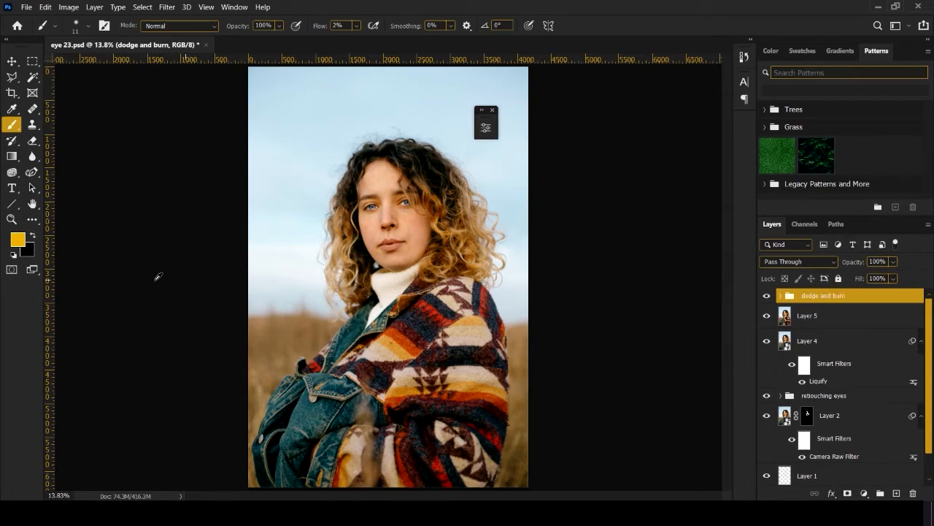
Step: Add a Hue/Saturation adjustment layer above the dodge and burn group and move its properties clear of the face
scroll(376, 204, up, 8)
scroll(350, 249, up, 2)
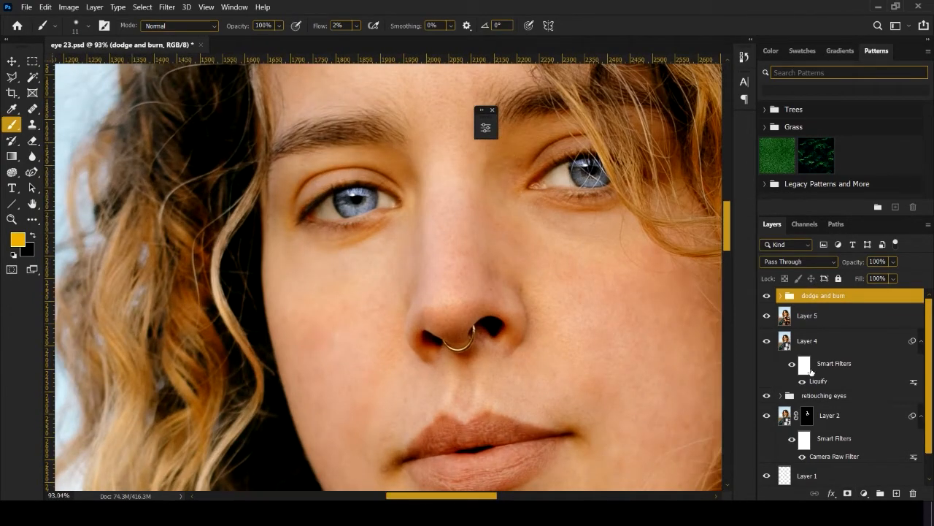
click(864, 494)
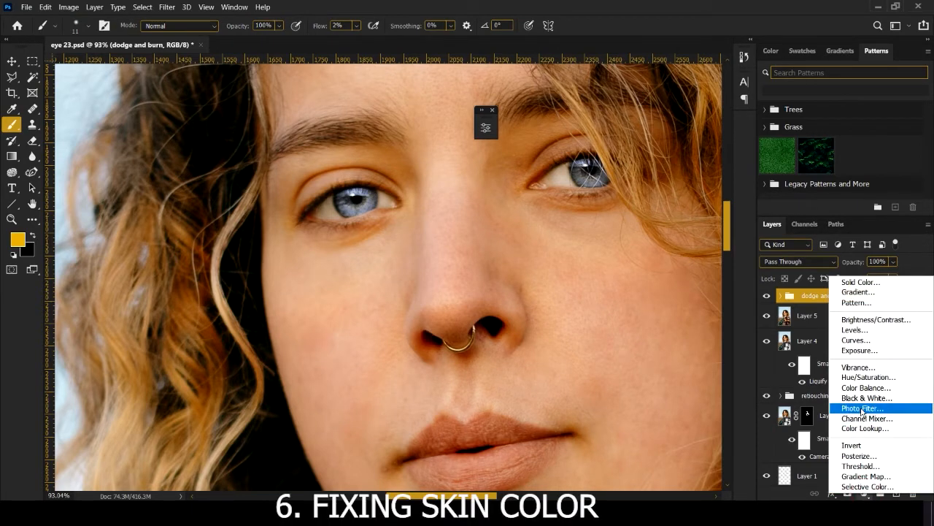
click(869, 377)
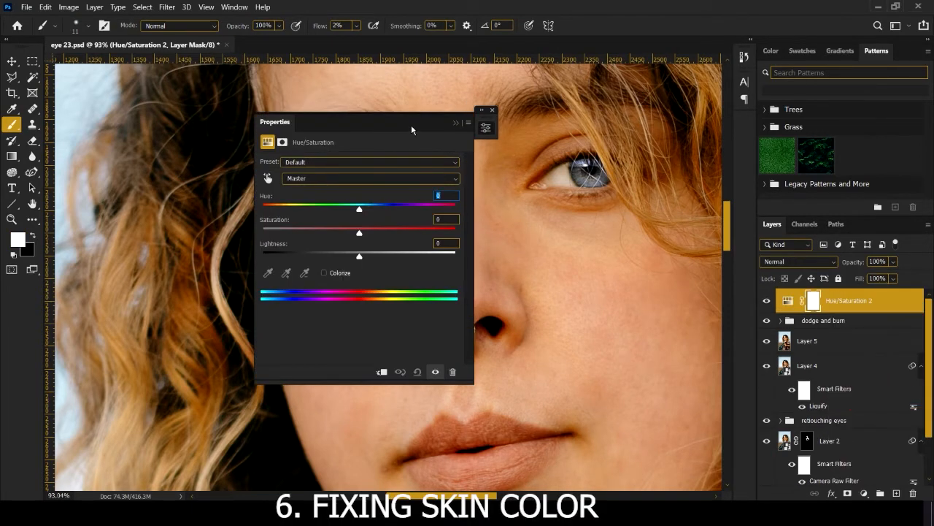
mouse_move(411, 130)
mouse_down()
mouse_move(582, 103)
mouse_move(616, 115)
mouse_up()
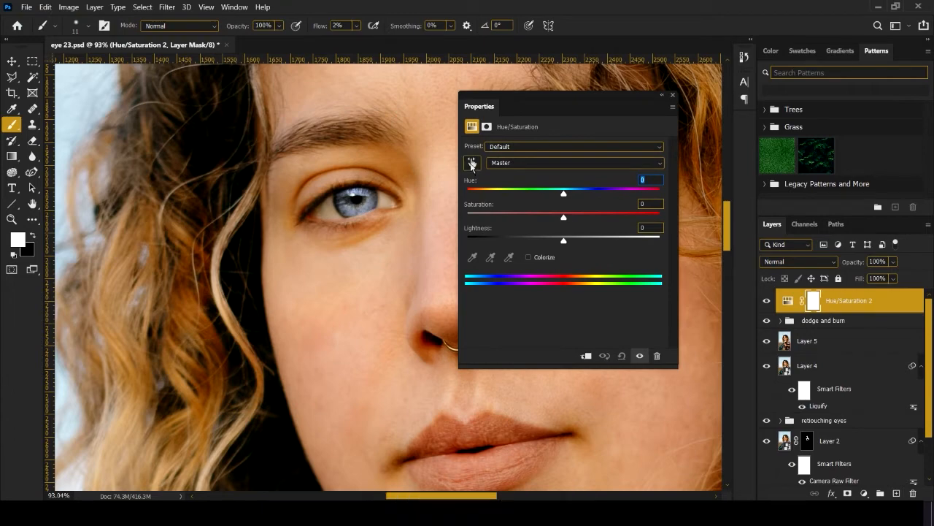
Step: Sample the orange skin under the uncovered eye with the on-image adjustment tool to target the Reds range
click(472, 163)
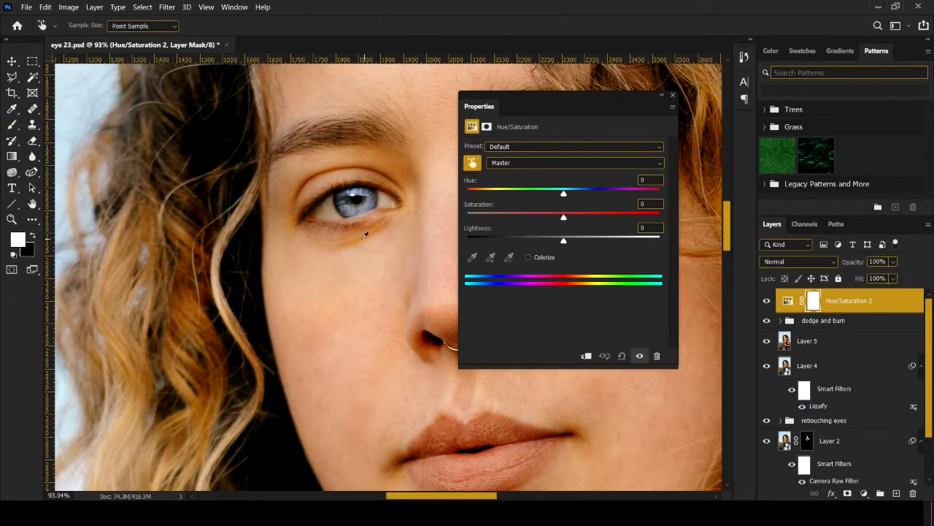
scroll(358, 239, up, 3)
scroll(346, 244, down, 3)
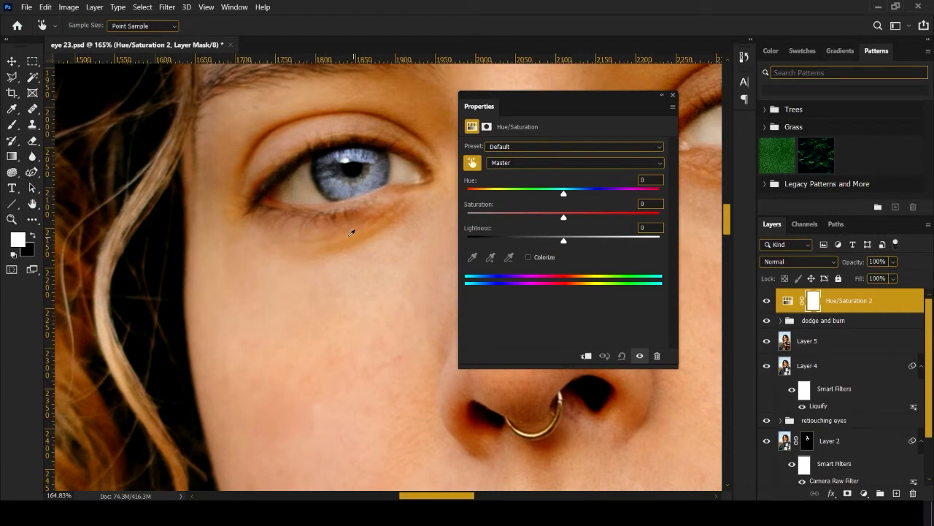
click(355, 232)
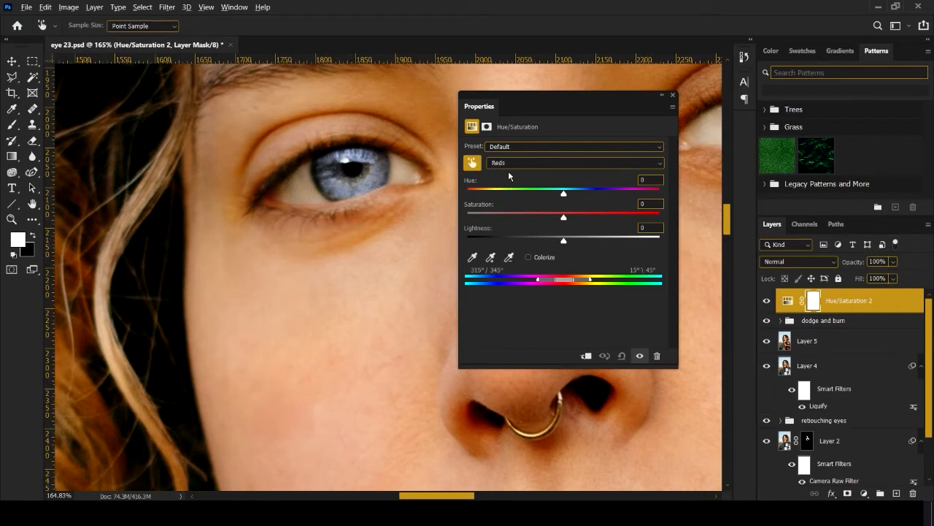
scroll(335, 241, down, 4)
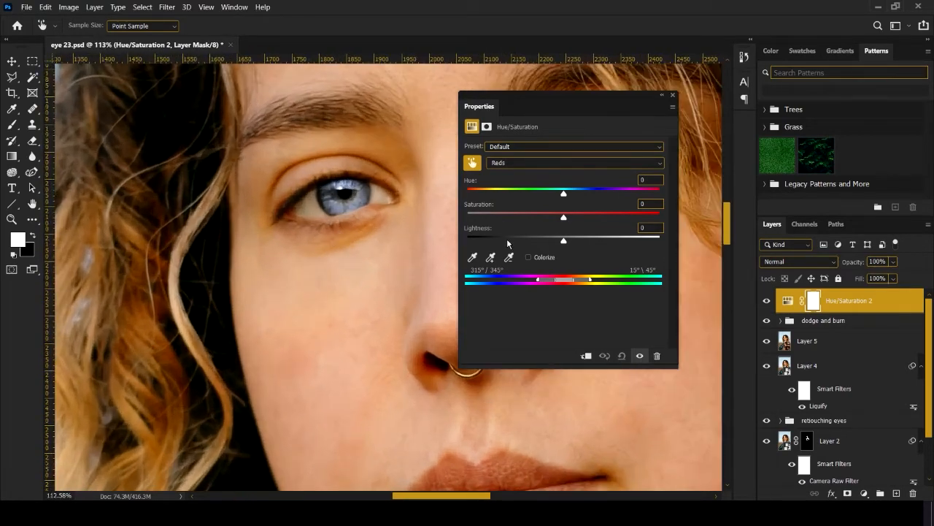
Step: Exaggerate the Reds by setting Hue to +180 and Saturation to +100 to reveal the affected skin tones
drag(562, 195, 667, 193)
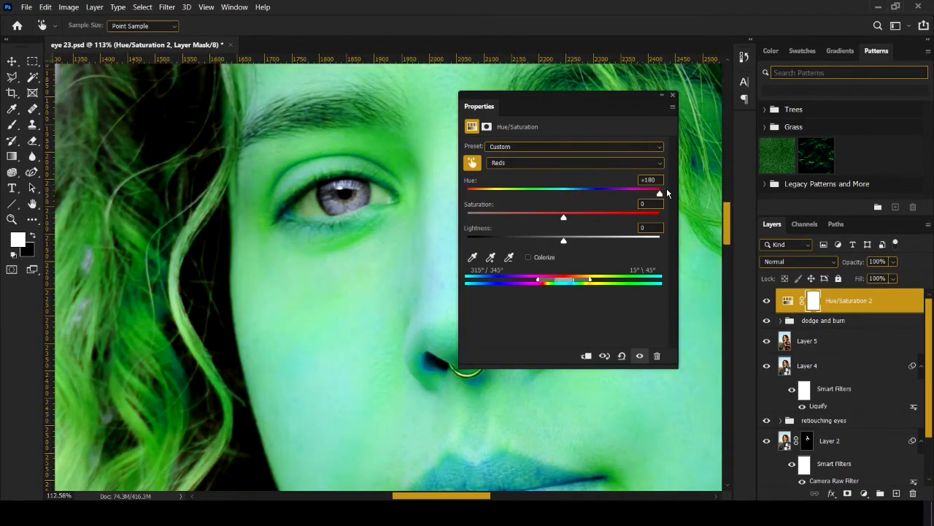
drag(563, 219, 660, 218)
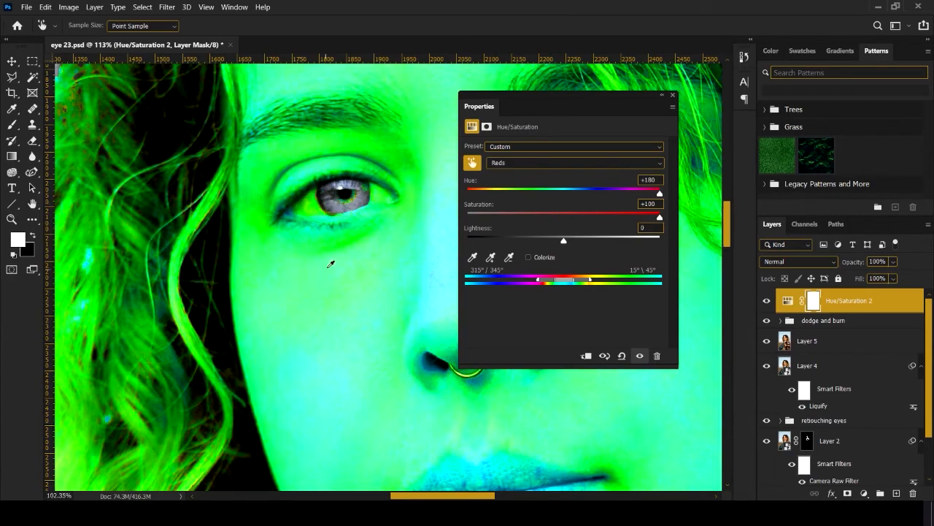
scroll(335, 259, down, 2)
scroll(335, 259, down, 2)
scroll(335, 259, up, 2)
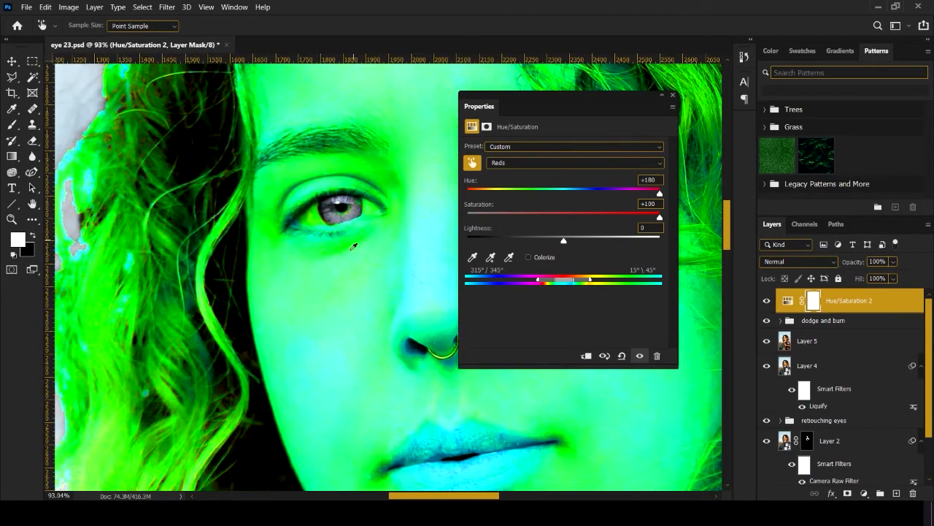
Step: Adjust the Reds color range to 345°/0° and 25°\37° to isolate the yellowish skin around the eyes
drag(554, 282, 542, 282)
drag(573, 295, 576, 292)
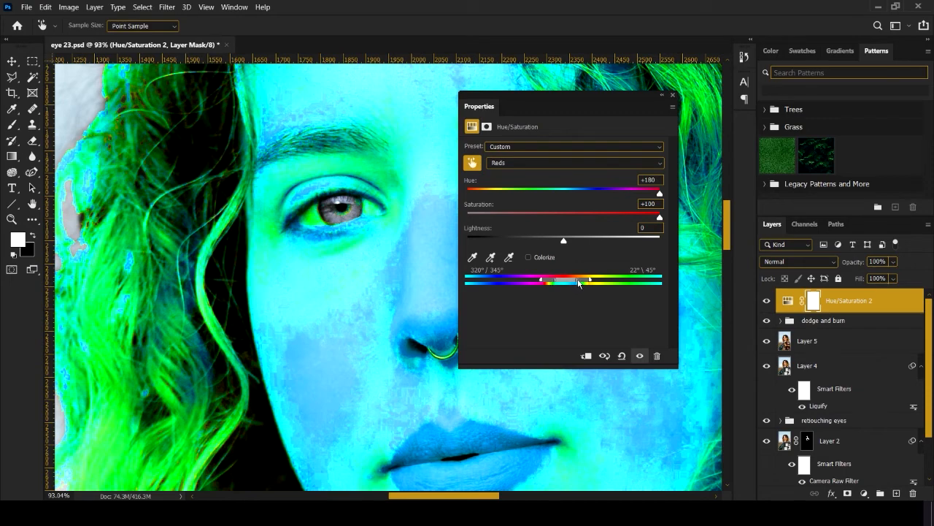
drag(577, 282, 578, 281)
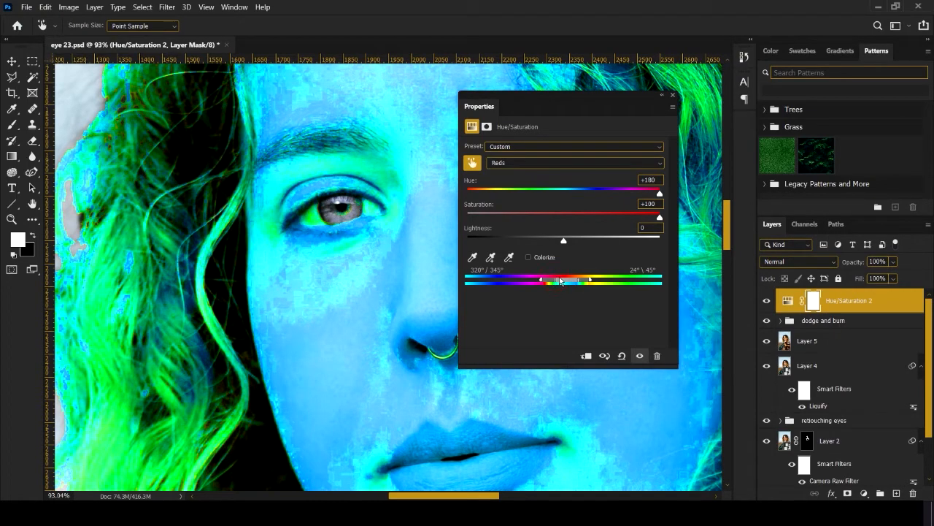
drag(556, 283, 586, 282)
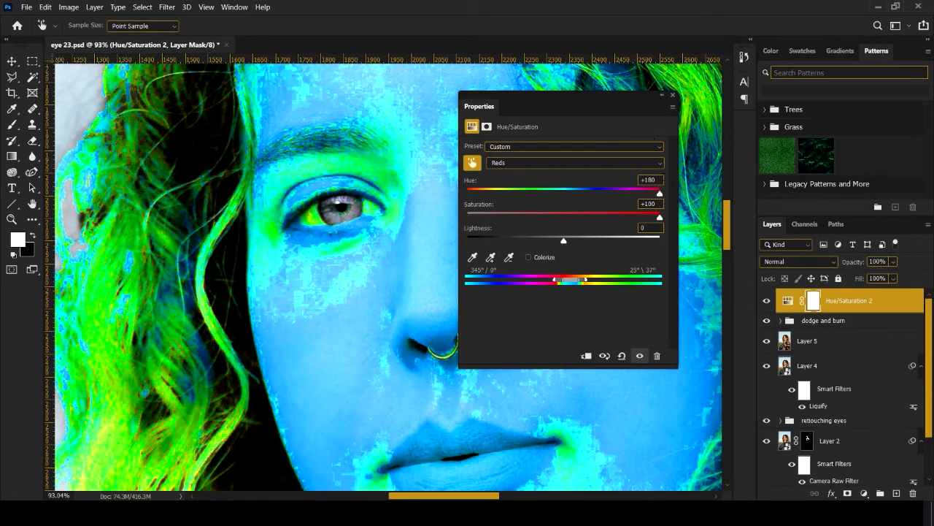
Step: Reset the Reds Hue and Saturation to 0
drag(661, 180, 552, 198)
text(0)
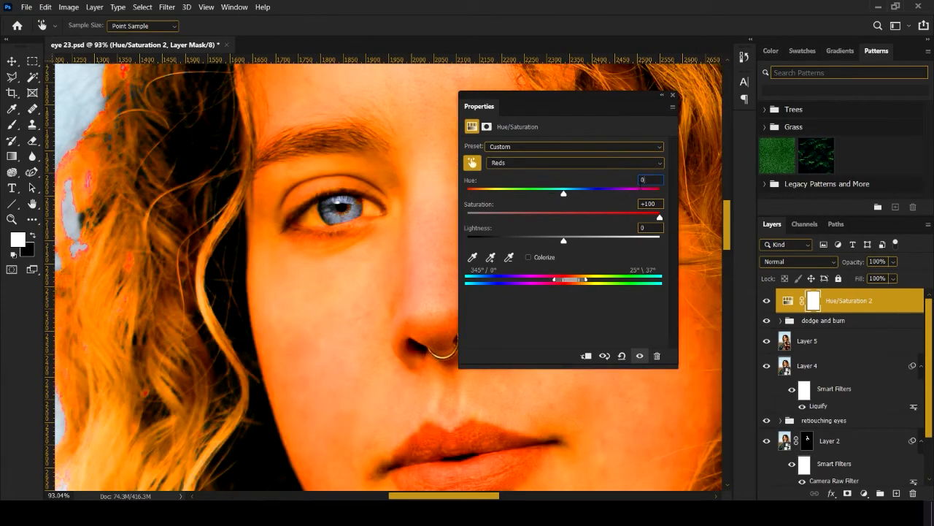
key(Tab)
text(0)
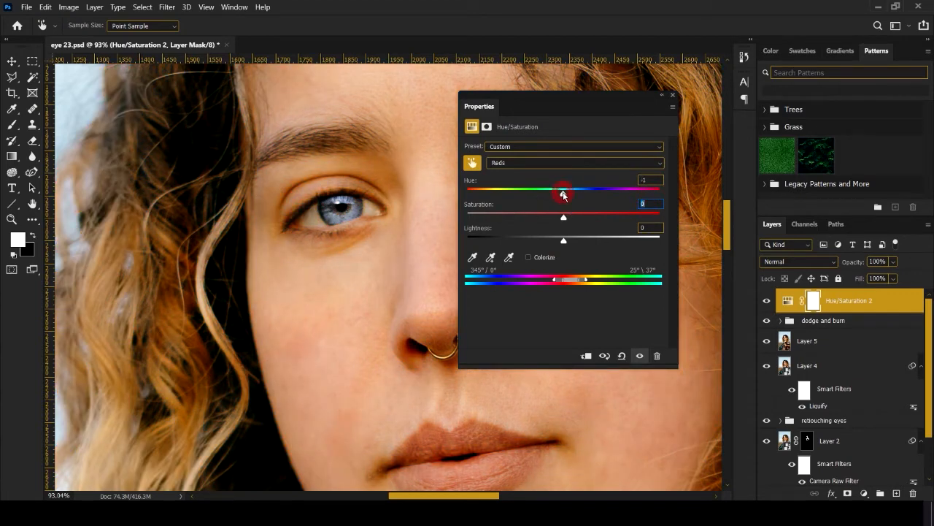
Step: Shift the Reds Hue slightly negative for a pinker skin tone, lower Saturation slightly, and collapse the adjustment's properties
drag(563, 194, 560, 195)
drag(565, 194, 562, 194)
drag(563, 217, 561, 219)
click(661, 94)
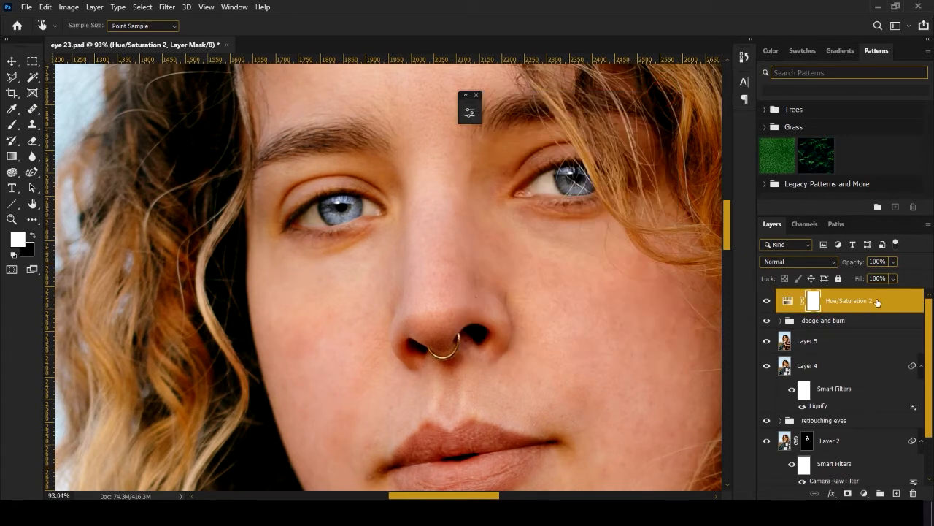
Step: Invert the Hue/Saturation mask to black and set up a soft white brush of about 46 px with 39% flow
key(ctrl+i)
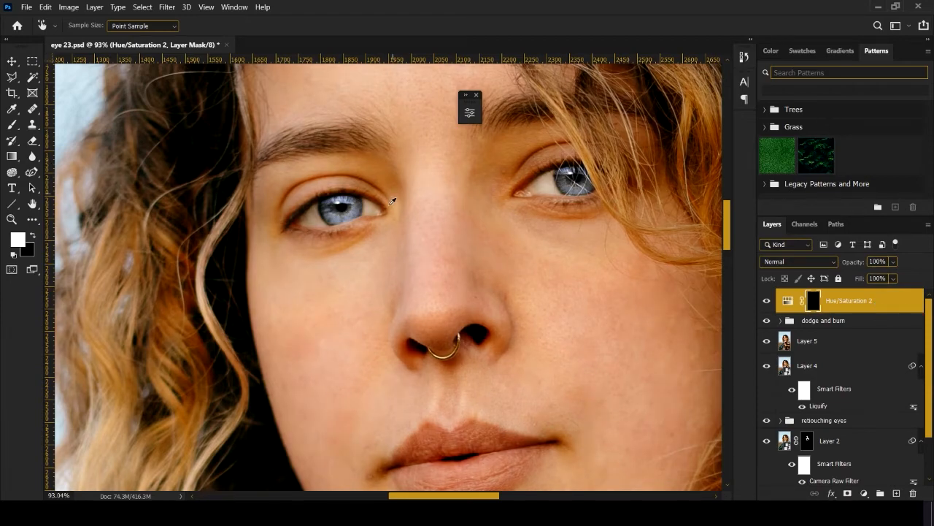
key(b)
scroll(352, 261, up, 9)
drag(338, 257, 355, 256)
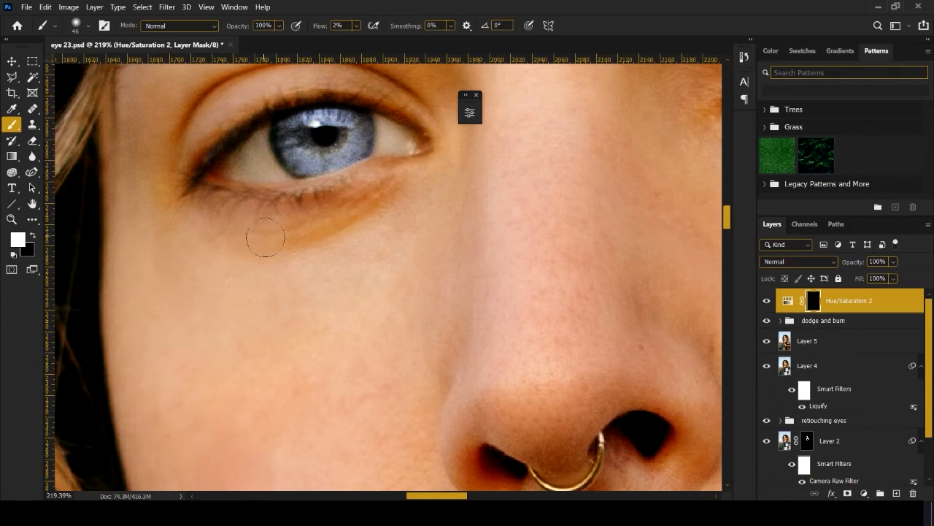
drag(265, 242, 330, 219)
drag(319, 29, 341, 29)
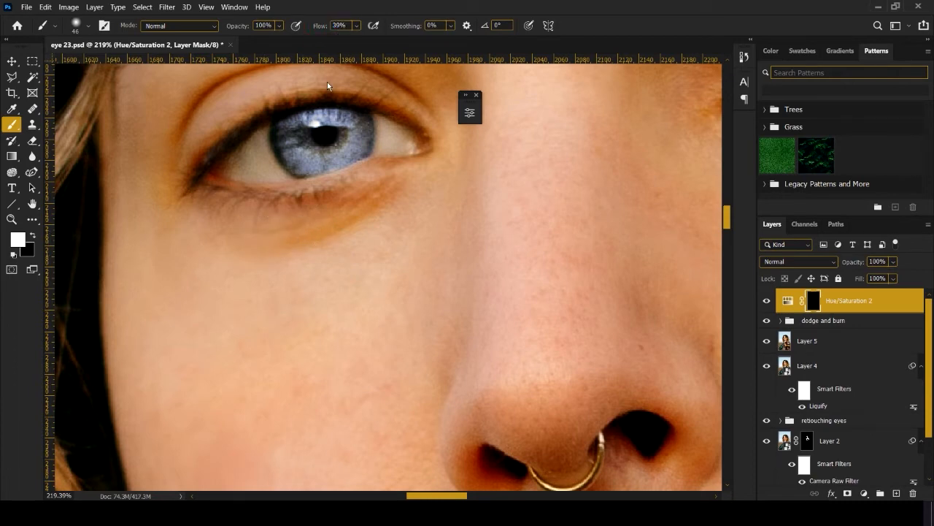
Step: Paint white on the Hue/Saturation mask over the orange skin beneath the uncovered eye and around its outer corner
click(282, 240)
drag(230, 230, 384, 267)
drag(294, 149, 291, 208)
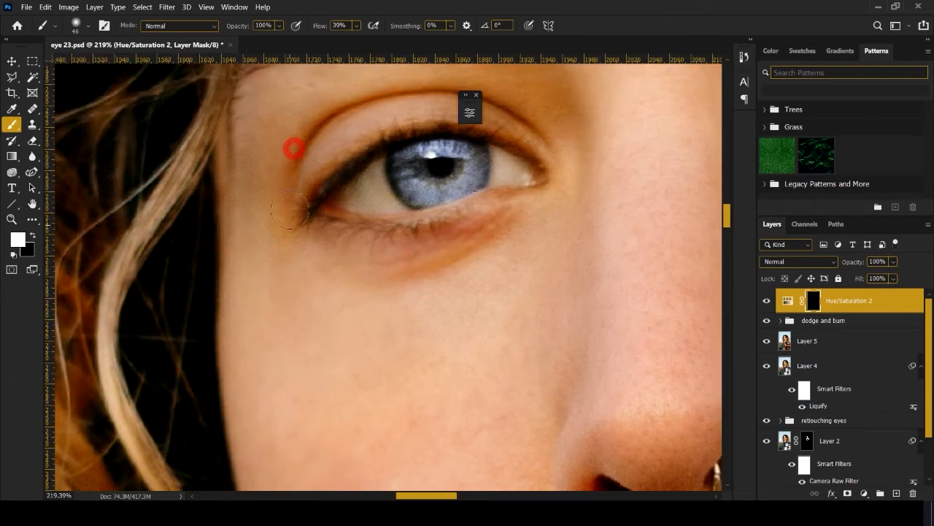
mouse_move(316, 157)
mouse_down()
mouse_move(274, 252)
mouse_move(248, 282)
mouse_up()
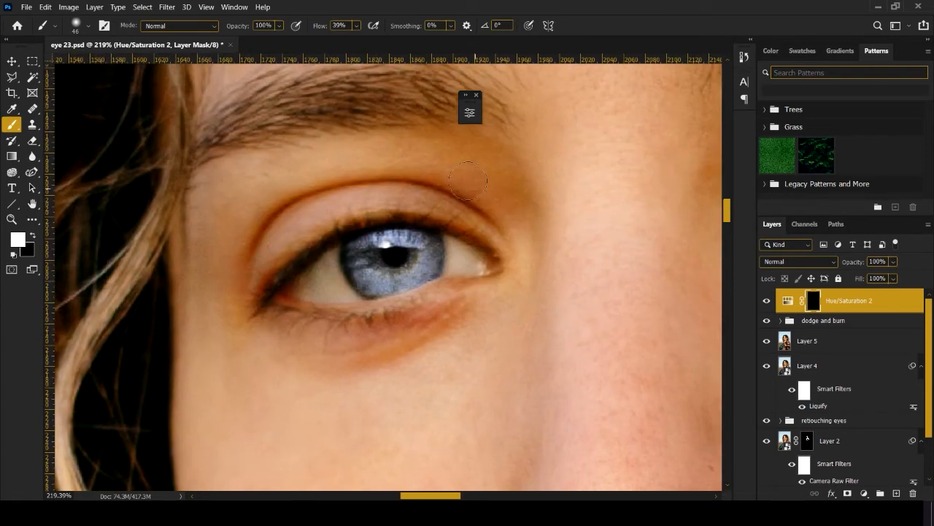
Step: Extend the color correction to the skin around the hair-covered eye with a brush of about 68 px, and check the whole face
drag(580, 272, 334, 369)
scroll(295, 259, down, 13)
scroll(165, 301, up, 8)
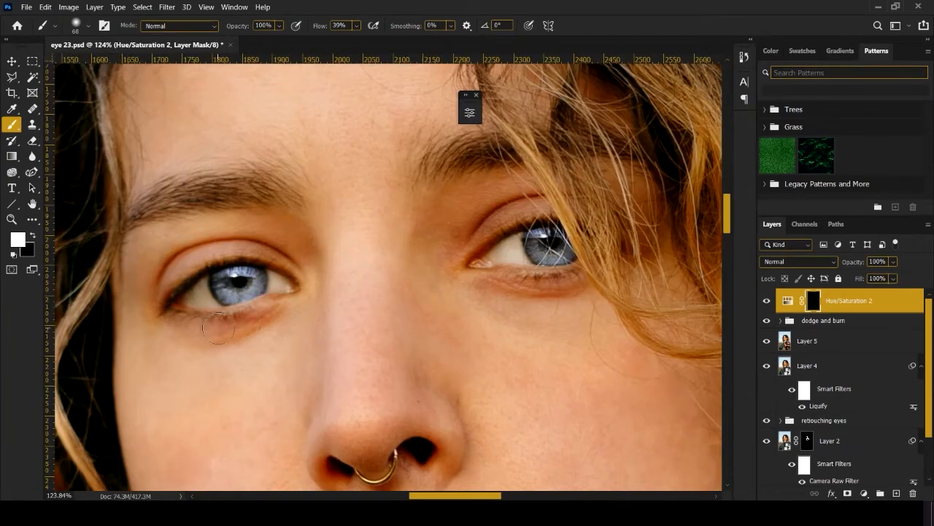
scroll(275, 272, down, 7)
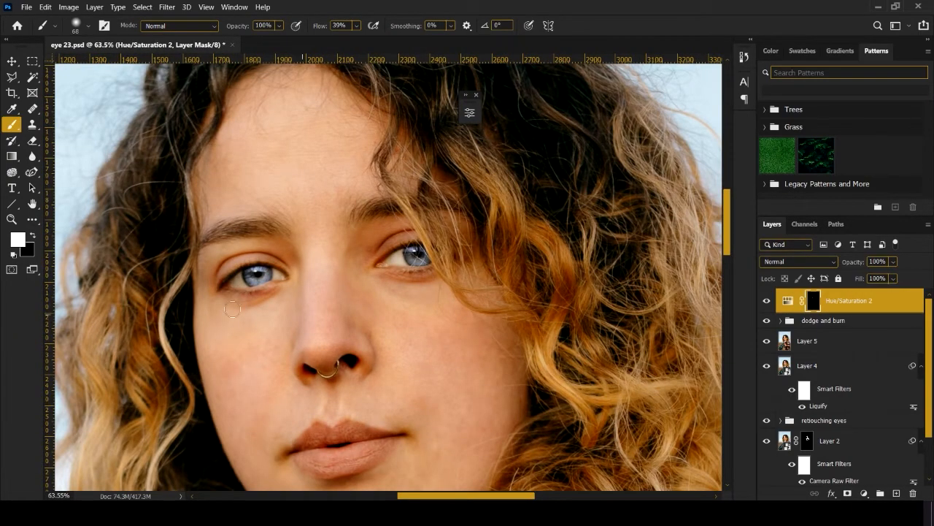
scroll(237, 308, down, 1)
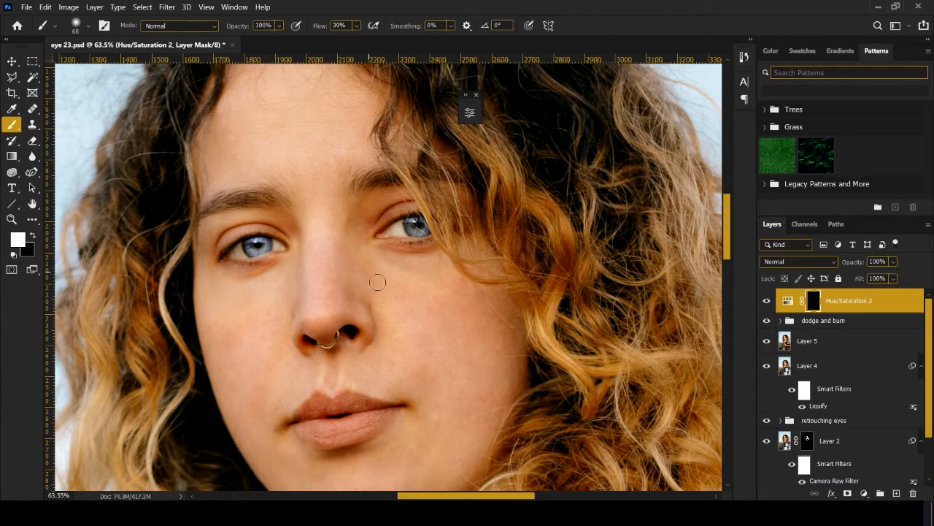
scroll(286, 262, down, 1)
scroll(293, 270, up, 1)
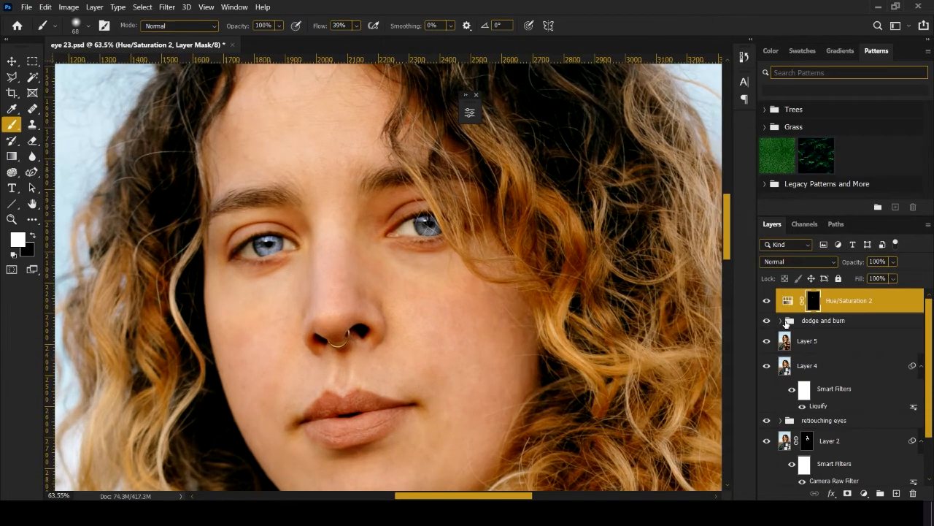
Step: Lighten the orange skin beneath the uncovered eye on the dodge layer's mask with a small soft white brush at 2% flow
click(781, 322)
click(823, 367)
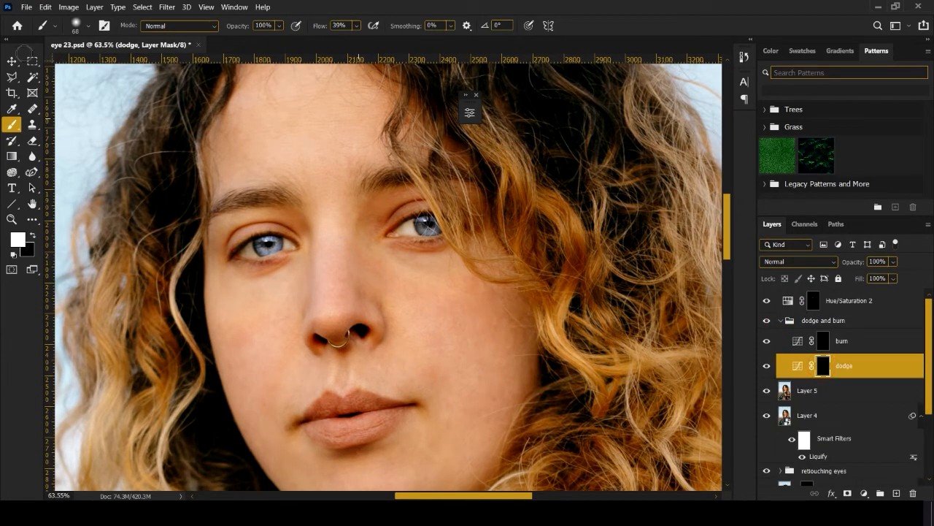
click(346, 23)
scroll(290, 235, up, 10)
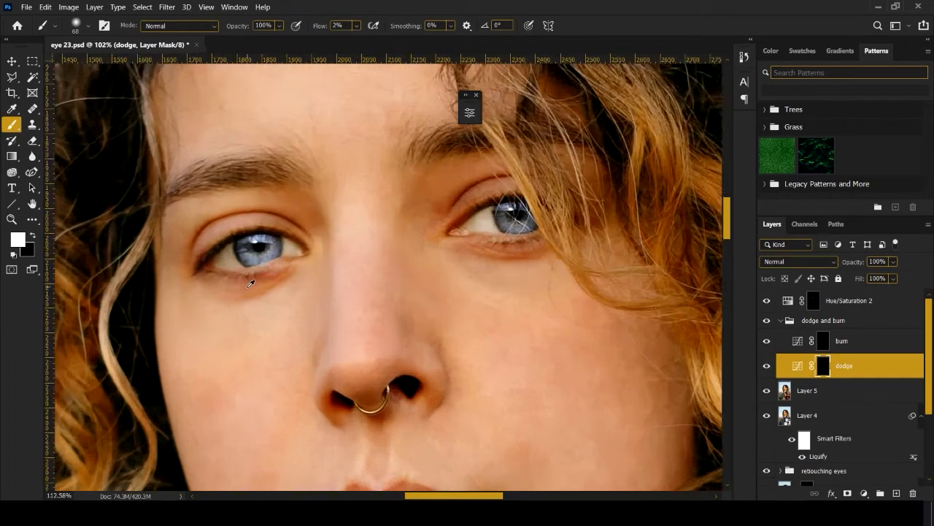
drag(220, 277, 246, 279)
scroll(259, 299, up, 4)
alt+right_click(290, 302)
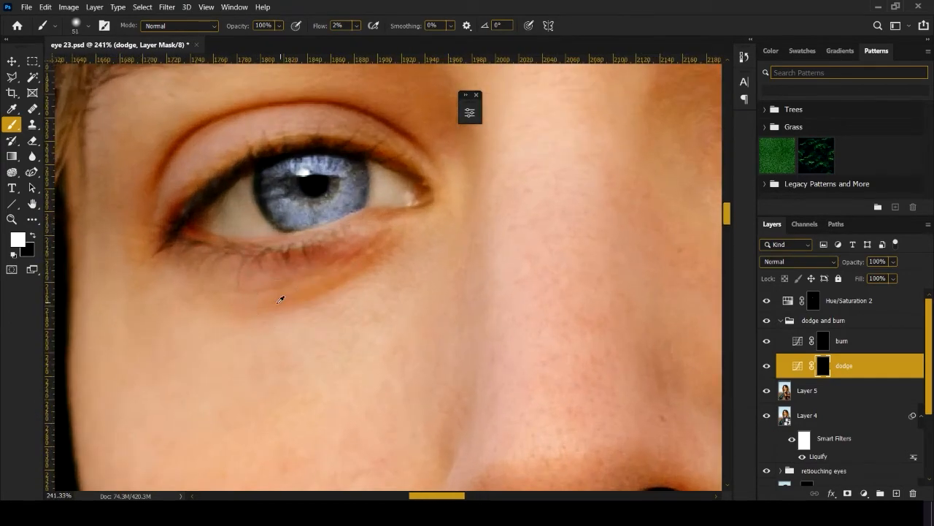
alt+right_click(278, 302)
alt+right_click(307, 302)
Step: Set the burn layer's blend mode to Luminosity and return to the dodge layer for the skin beneath the uncovered eye
click(788, 343)
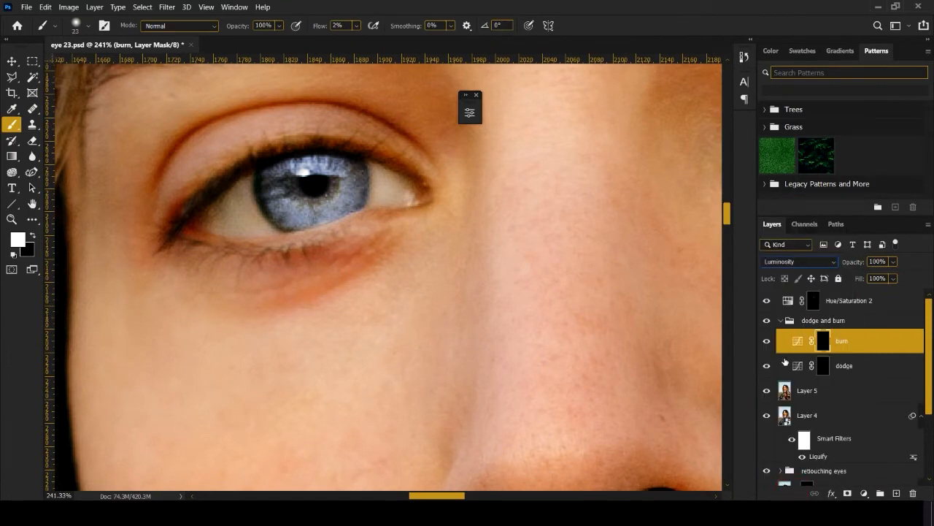
click(793, 263)
alt+right_click(274, 276)
click(803, 365)
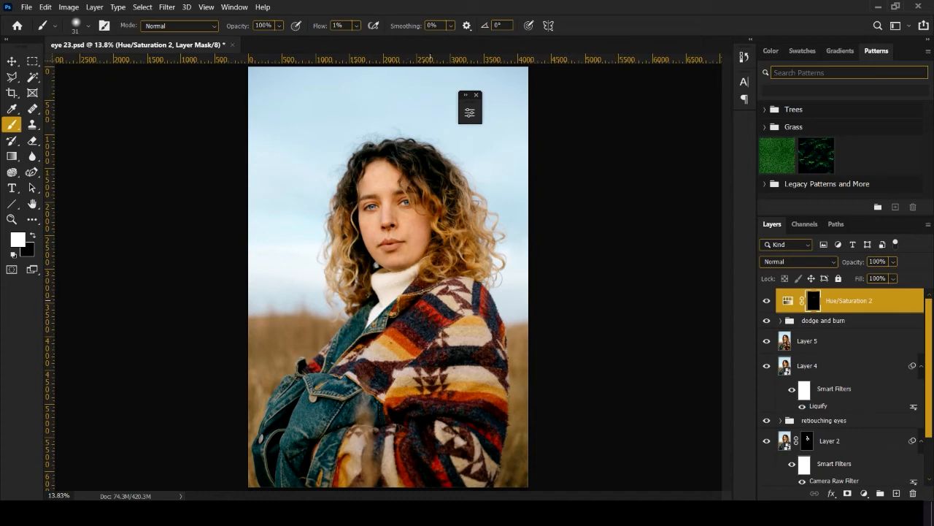
Step: Add a Curves adjustment above Hue/Saturation 2, pull its RGB midtones down to darken the image, and collapse its properties
click(867, 493)
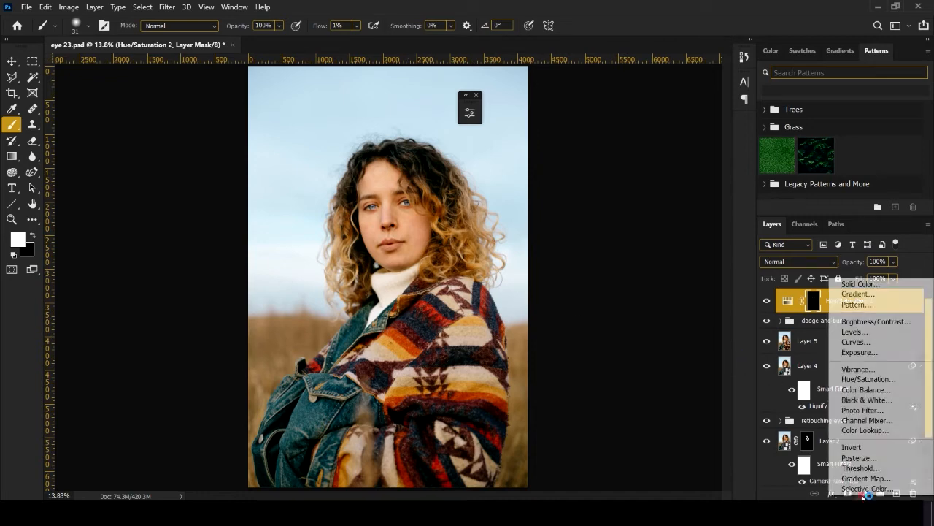
click(854, 343)
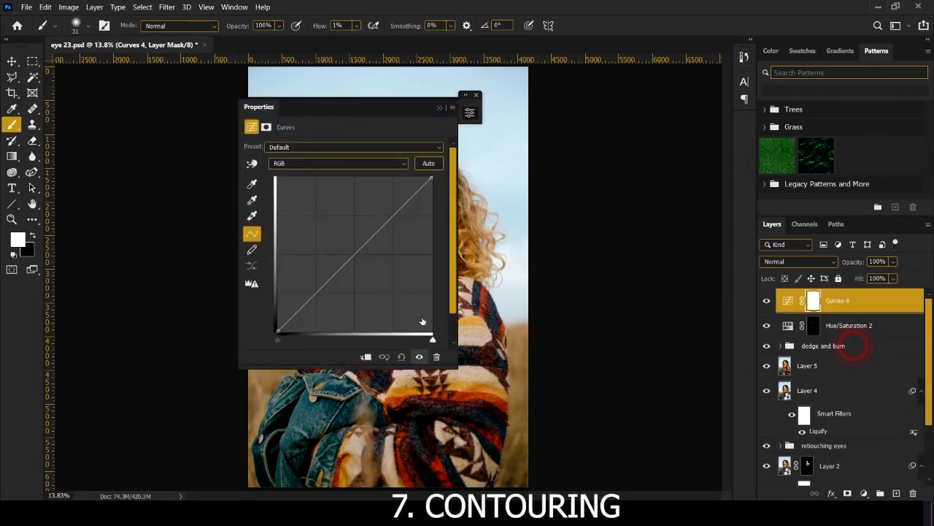
drag(350, 253, 363, 264)
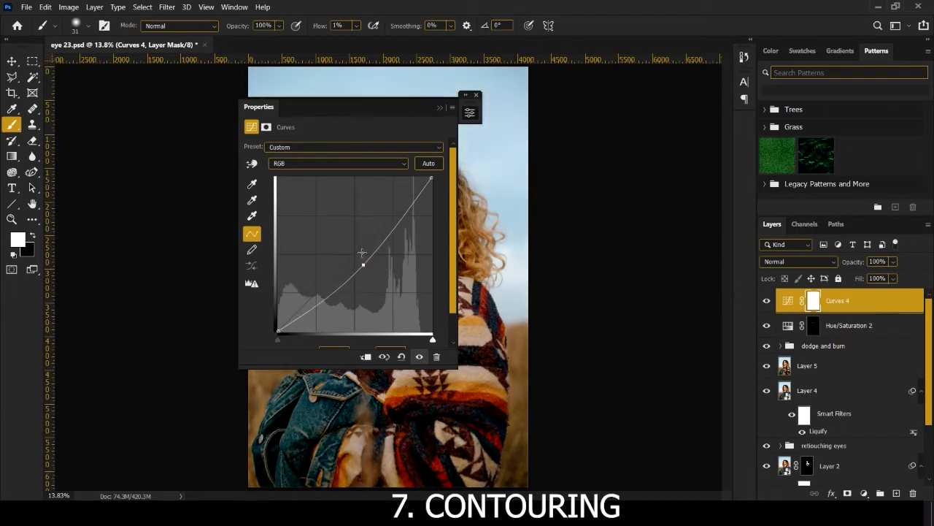
drag(385, 107, 571, 114)
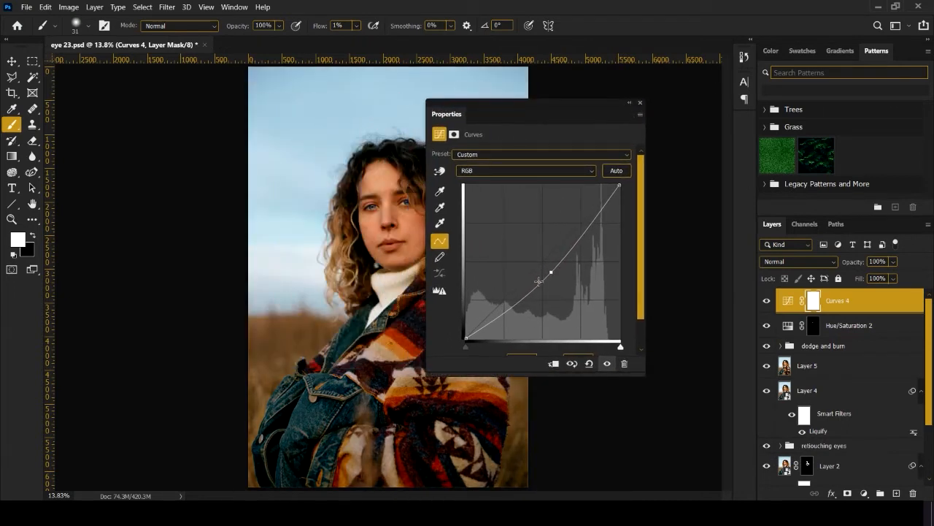
drag(552, 273, 556, 278)
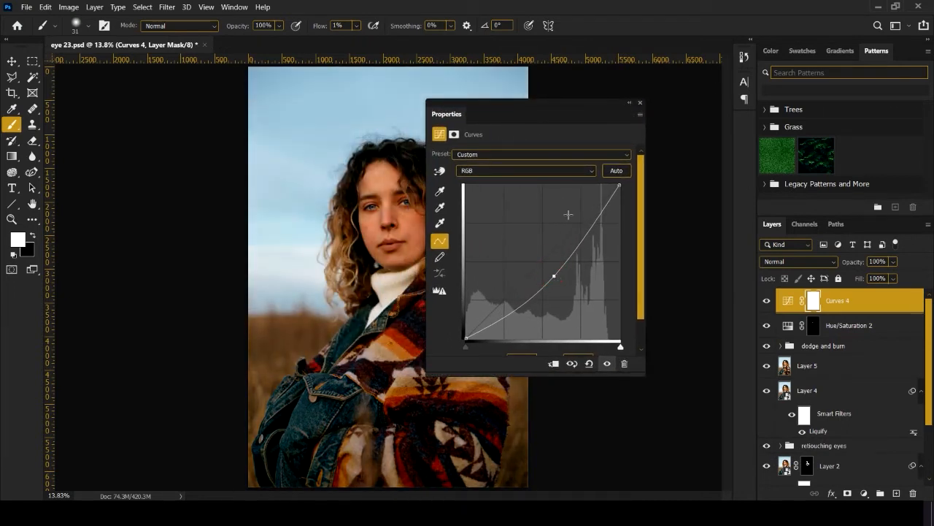
click(631, 103)
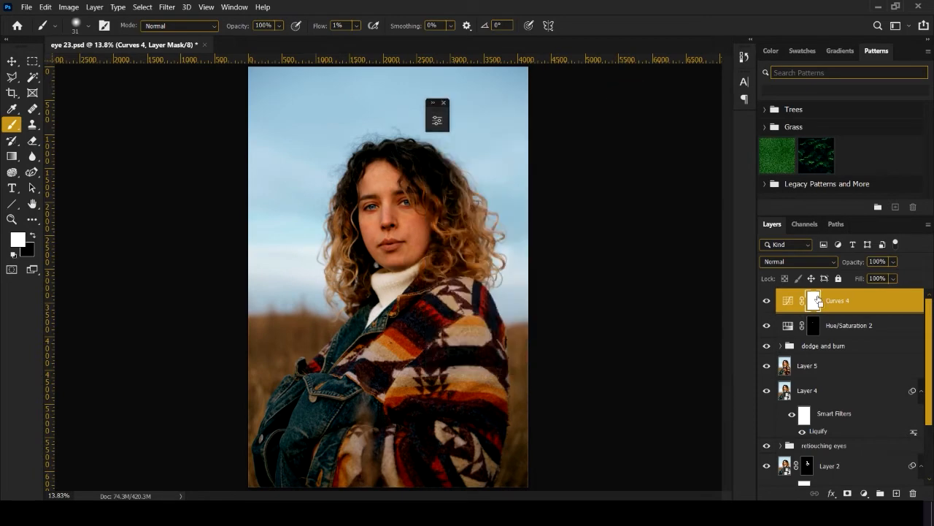
Step: Invert the new Curves mask to black and set up a soft white brush of about 166 px with 10% flow
key(ctrl+i)
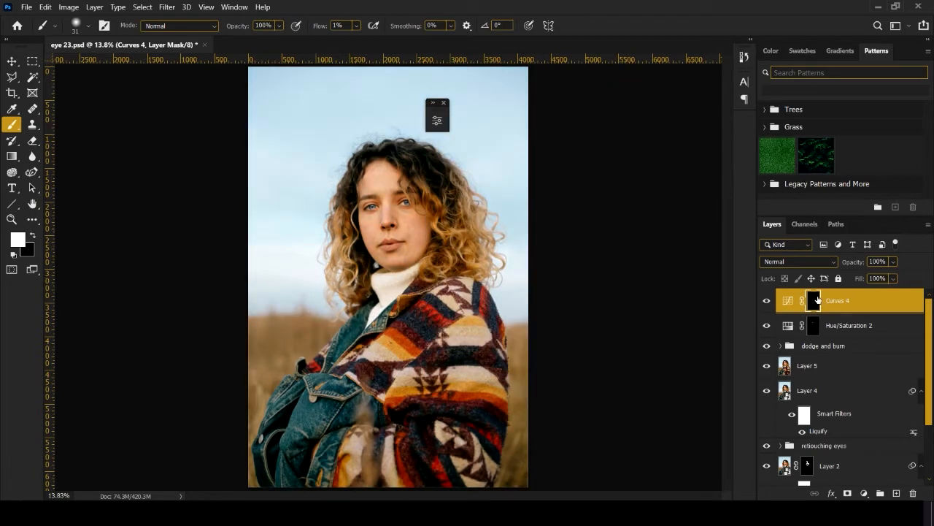
scroll(381, 177, up, 10)
click(339, 25)
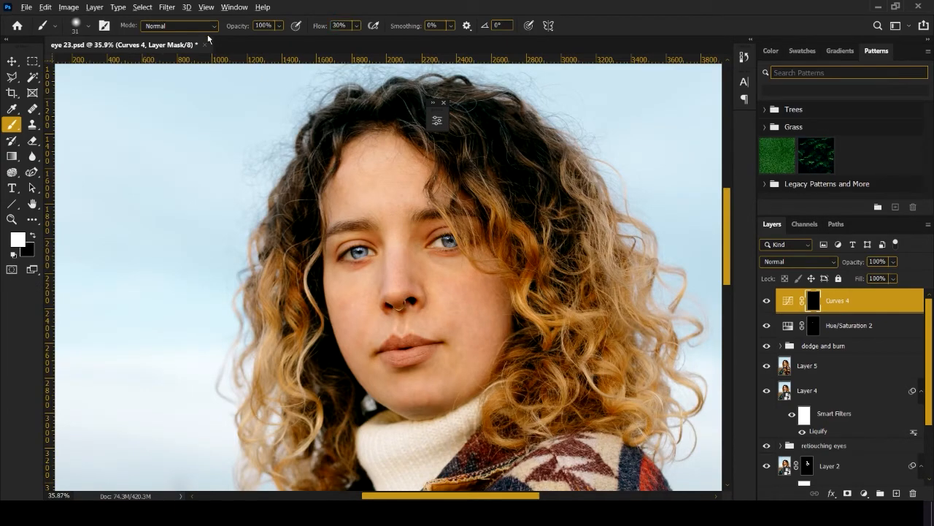
scroll(431, 333, up, 7)
mouse_move(485, 343)
mouse_down()
mouse_move(534, 339)
mouse_move(481, 336)
mouse_move(511, 348)
mouse_move(503, 354)
mouse_up()
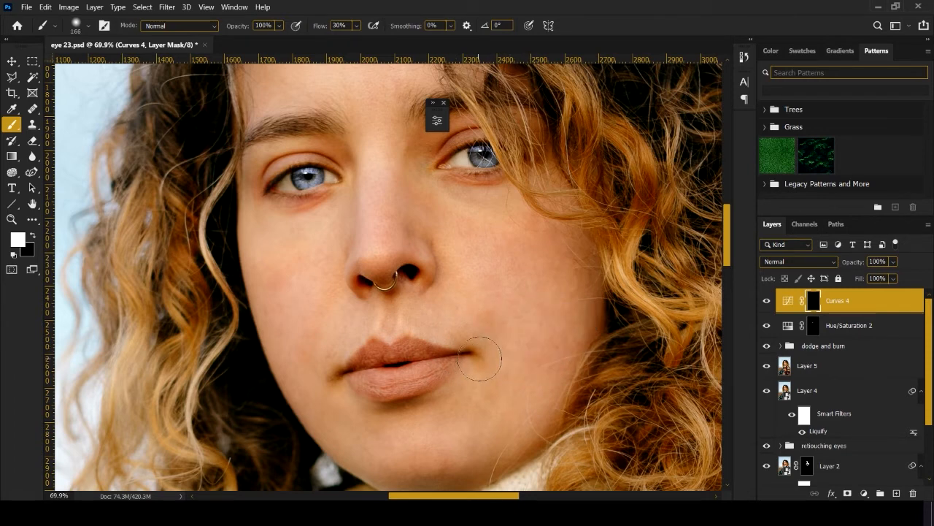
click(340, 25)
text(10)
key(Return)
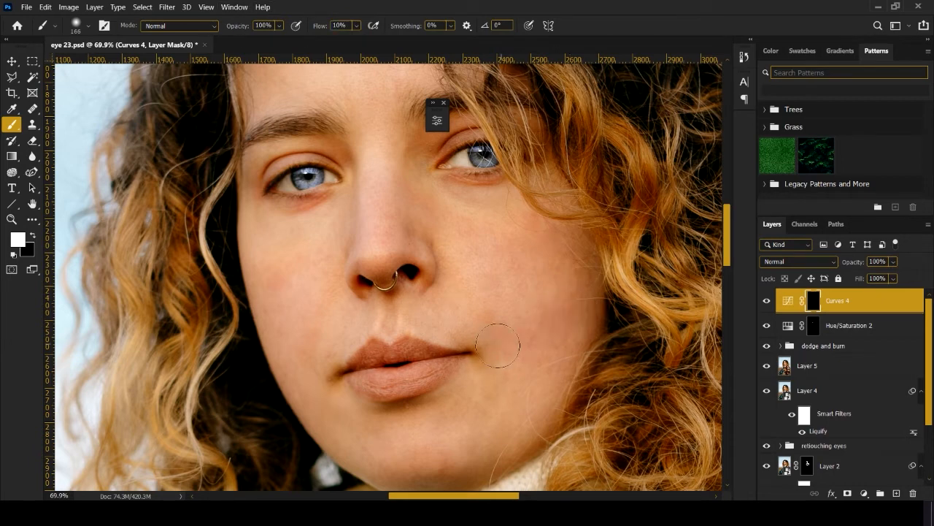
Step: Paint contour shading along both cheeks and the jaw on the Curves mask, soften it with black, and lower the layer's opacity to 57%
mouse_move(498, 345)
mouse_down()
mouse_move(605, 314)
mouse_move(490, 341)
mouse_move(592, 300)
mouse_move(485, 339)
mouse_move(605, 305)
mouse_move(475, 351)
mouse_move(497, 353)
mouse_move(515, 341)
mouse_move(275, 375)
mouse_up()
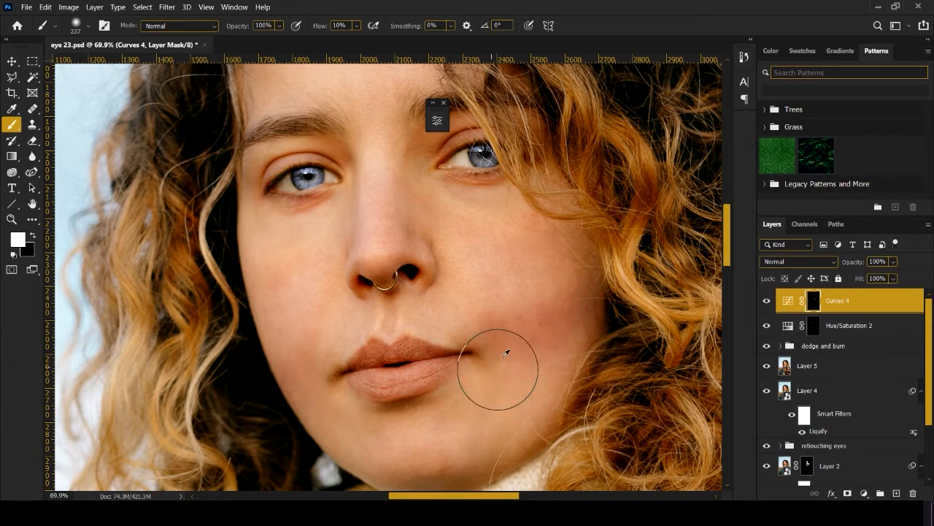
drag(511, 344, 535, 343)
key(x)
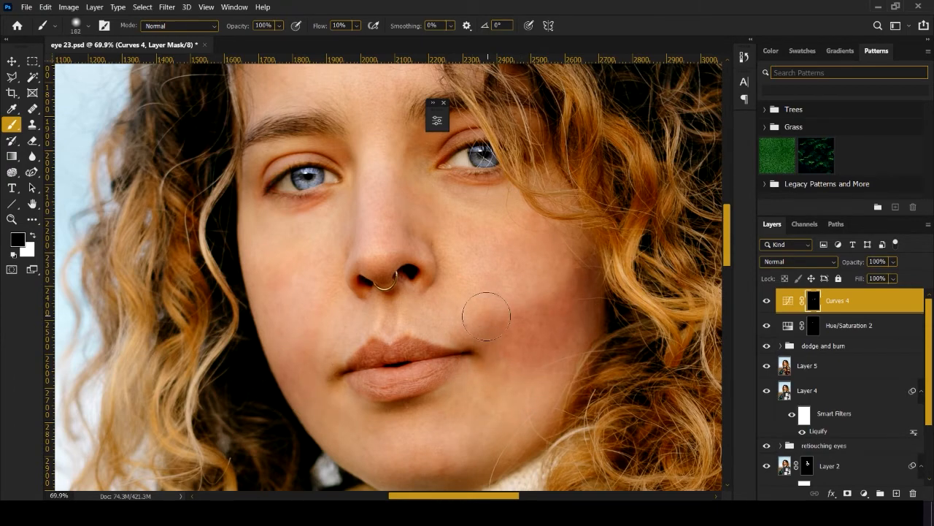
key(x)
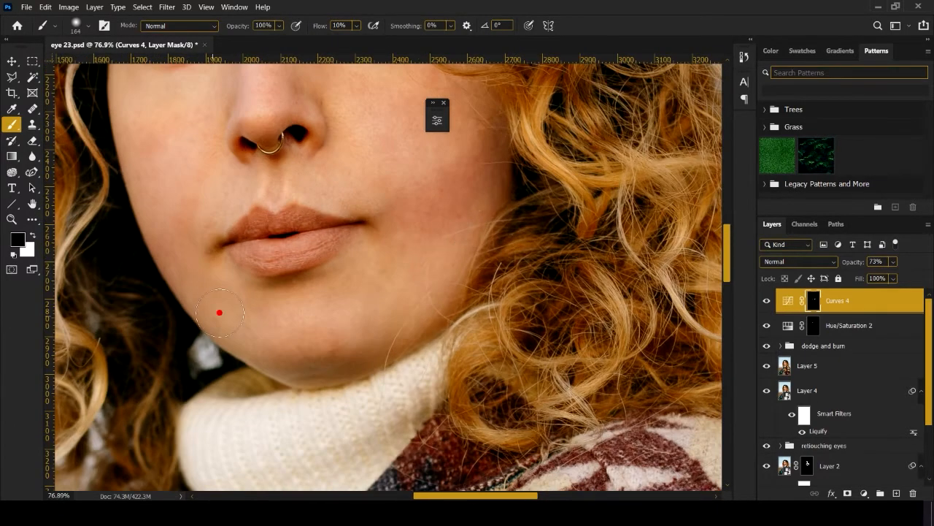
key(x)
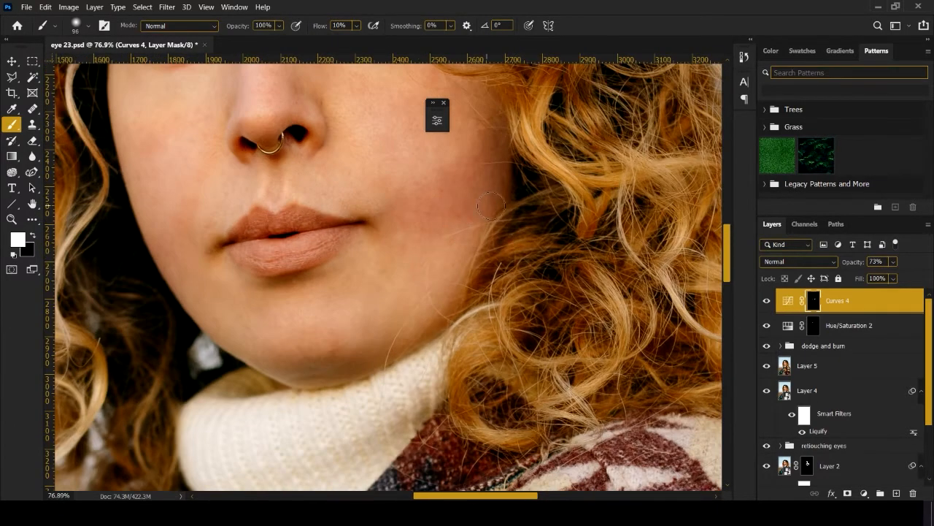
drag(400, 243, 394, 242)
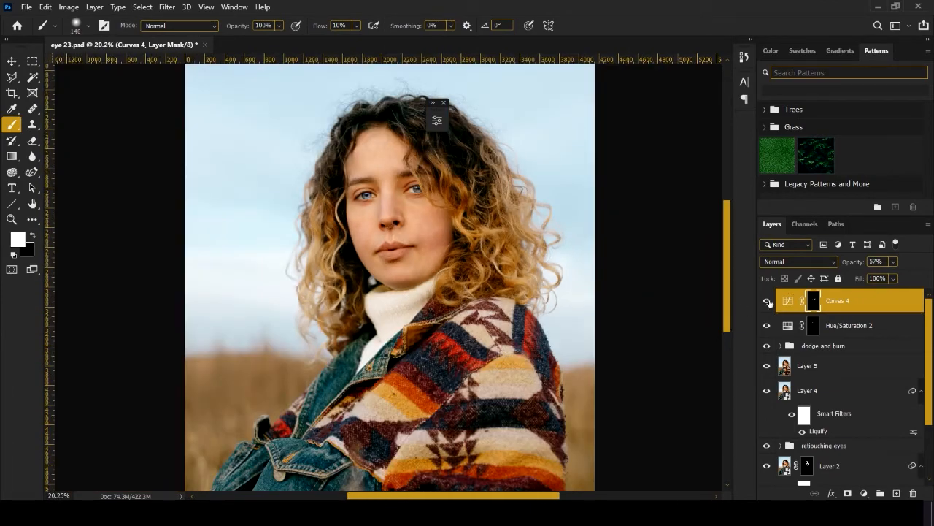
Step: Compare the portrait with and without the contouring Curves layer, checking the face up close and the whole image
click(768, 301)
click(767, 300)
click(768, 302)
click(768, 301)
scroll(429, 264, up, 7)
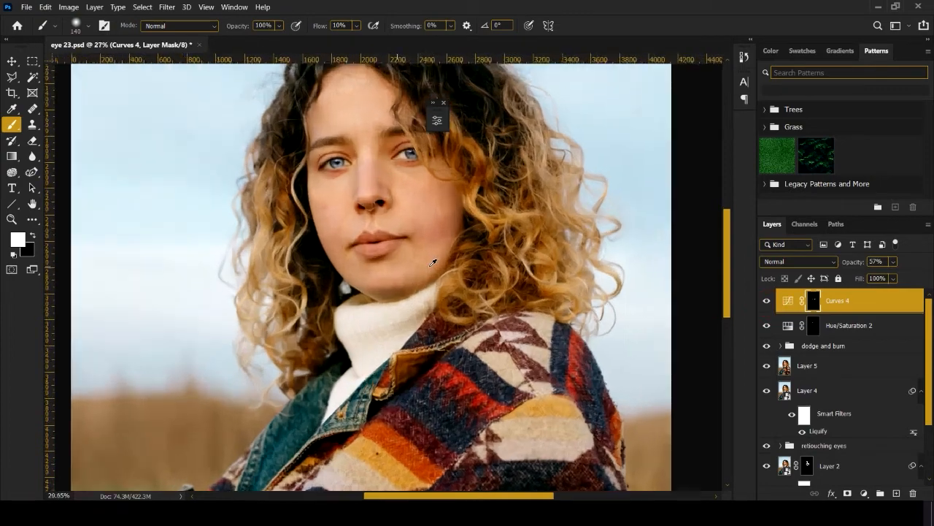
key(x)
scroll(423, 261, down, 10)
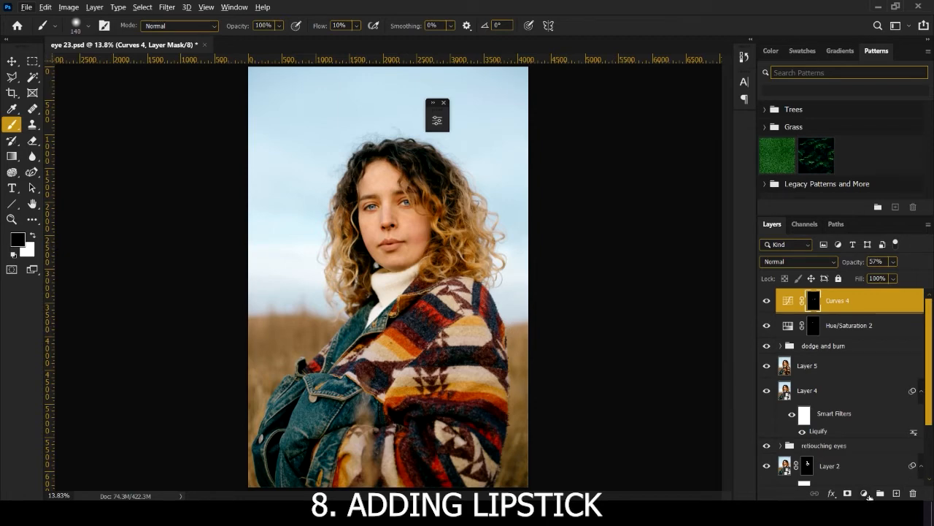
Step: Choose the Curvature Pen tool in Shape mode for outlining the lips
click(867, 494)
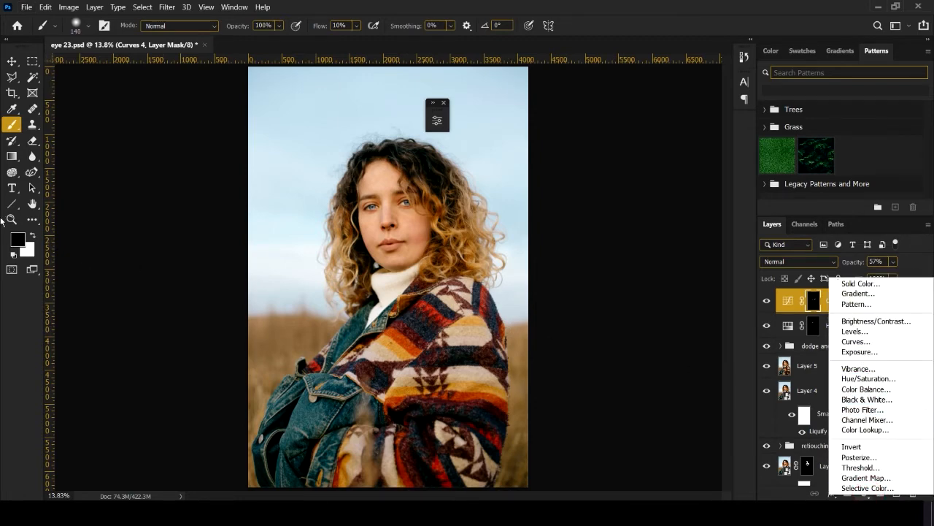
click(19, 191)
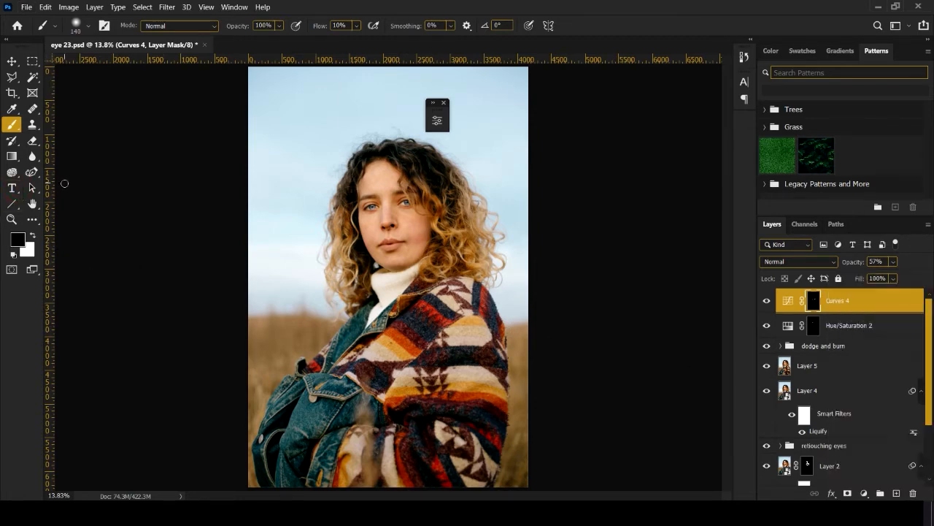
key(p)
scroll(347, 265, up, 9)
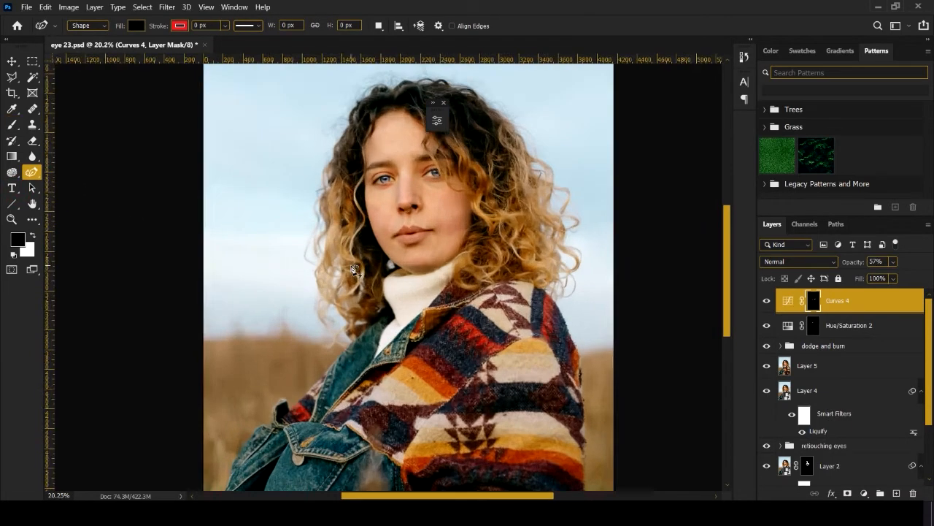
right_click(31, 172)
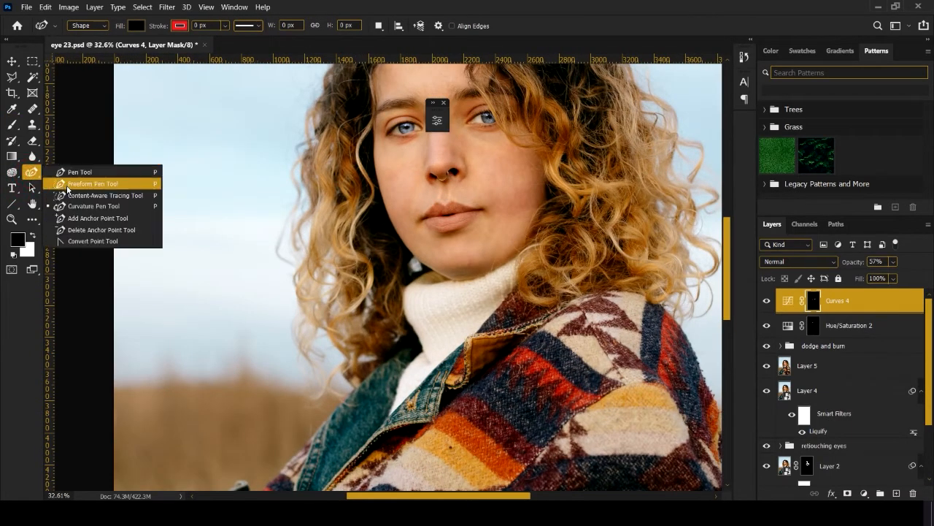
click(73, 207)
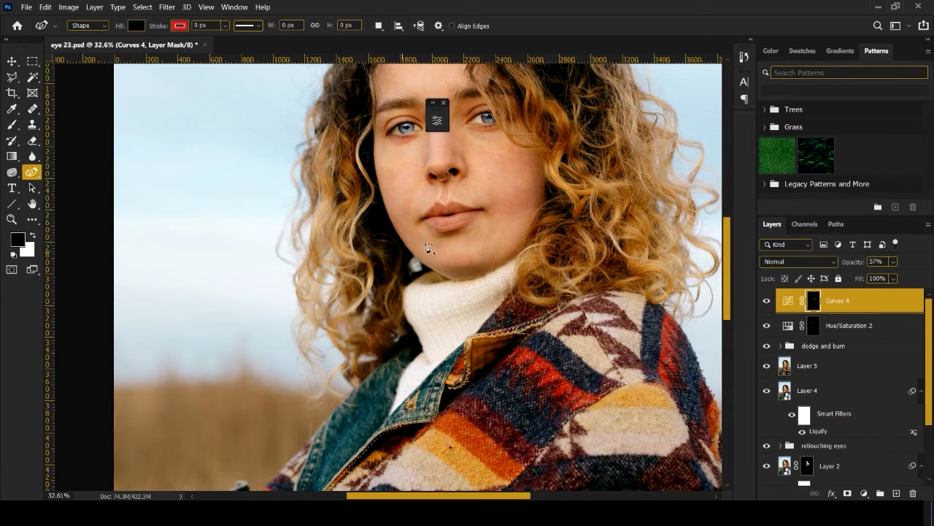
scroll(505, 269, up, 5)
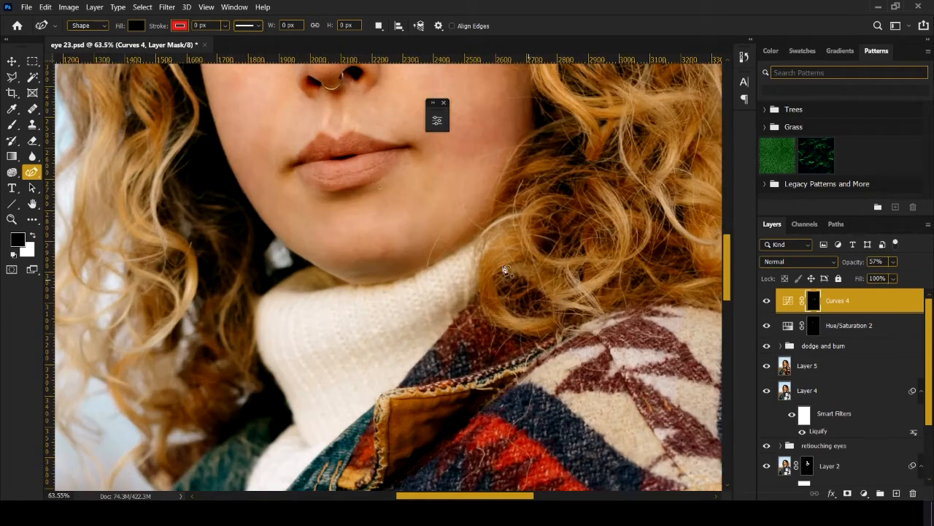
right_click(31, 173)
click(77, 176)
right_click(31, 172)
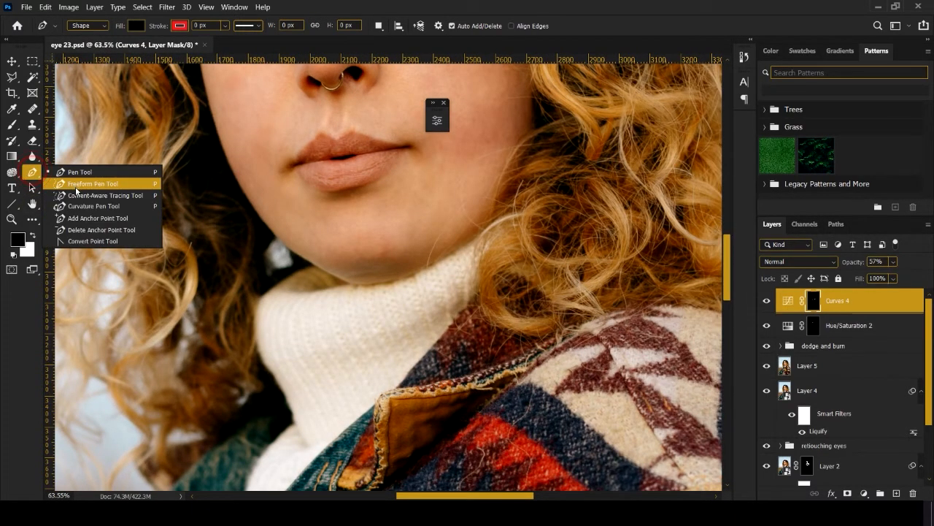
click(73, 207)
scroll(309, 178, up, 5)
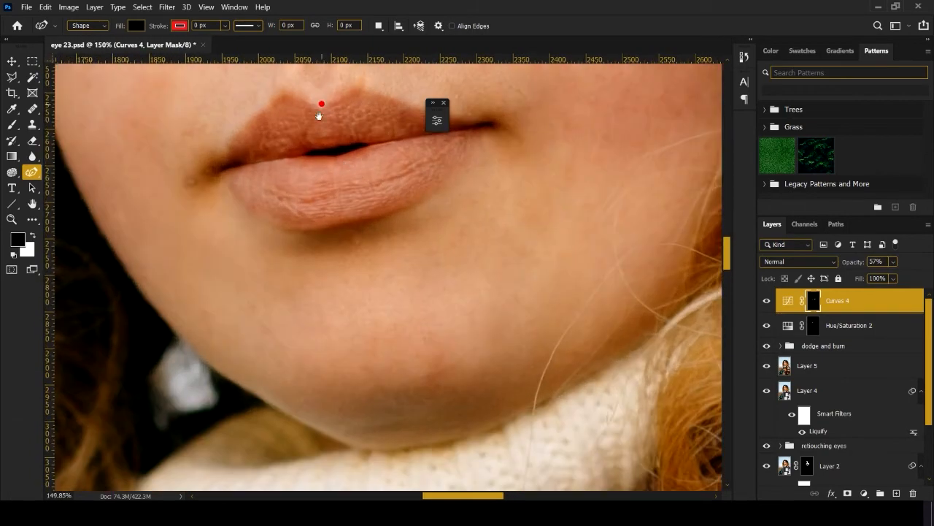
scroll(293, 267, up, 3)
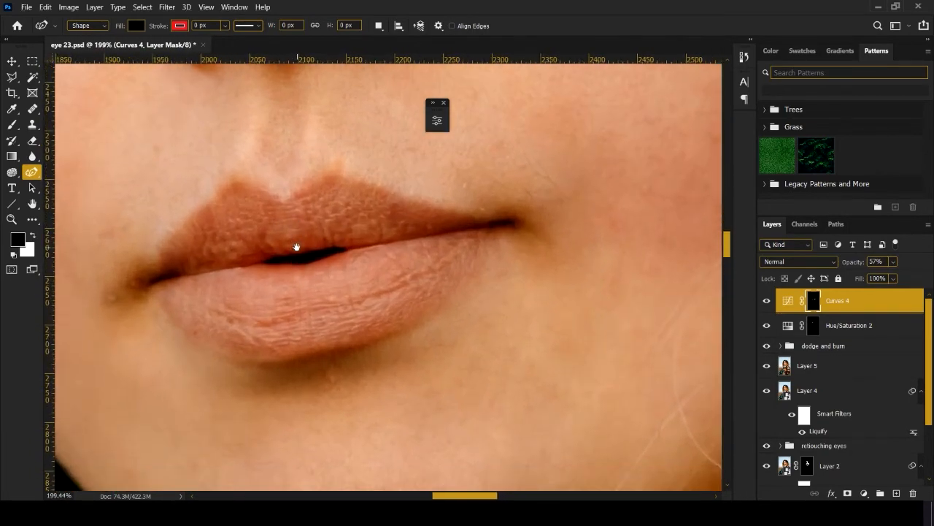
scroll(301, 243, down, 1)
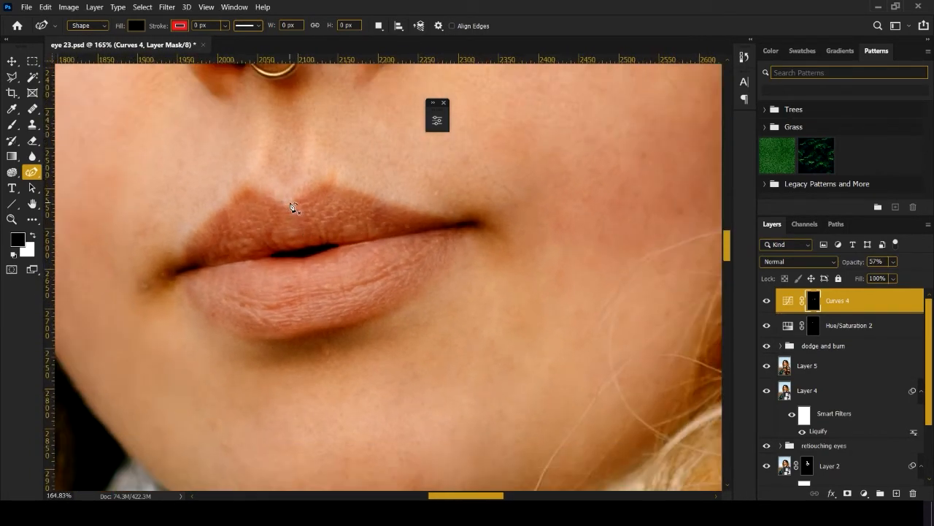
Step: Trace the upper lip's edge with curvature points from the center dip to the mouth corner on the hair-covered side
click(294, 200)
click(322, 180)
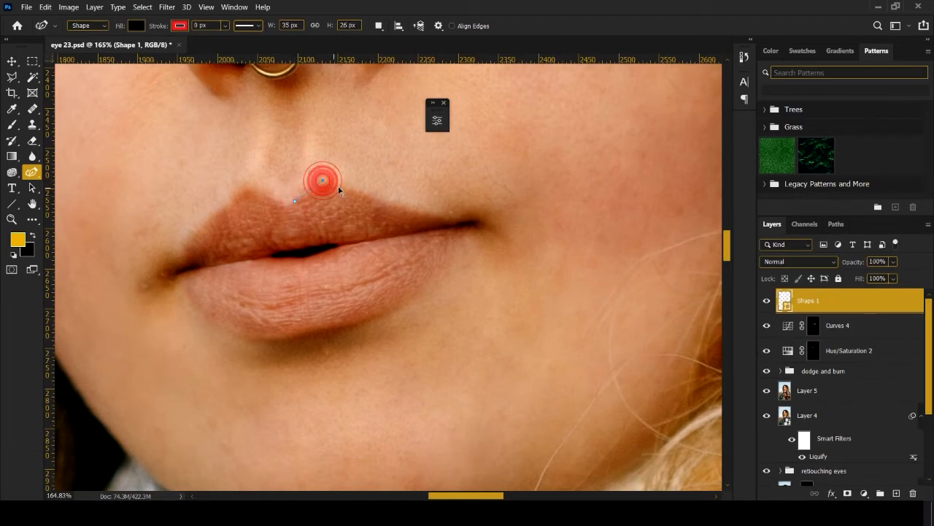
click(340, 187)
click(401, 206)
click(441, 214)
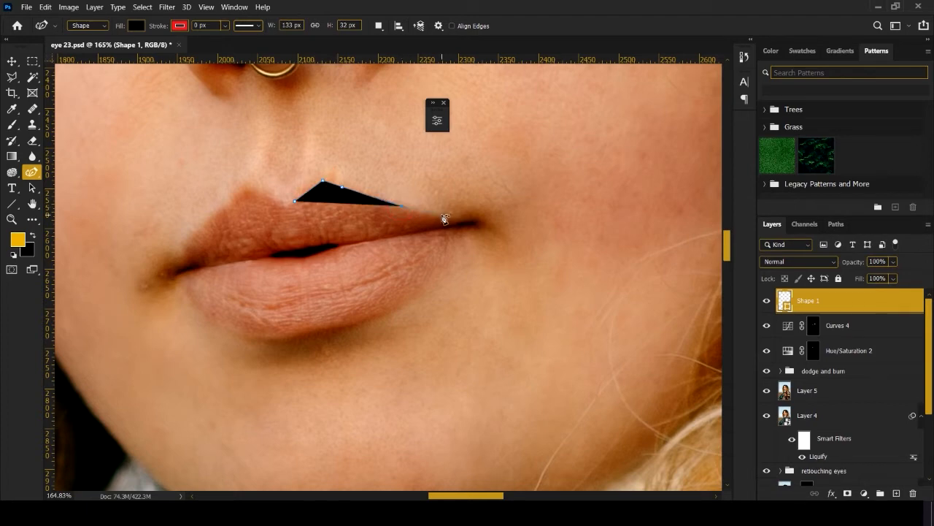
click(479, 219)
Step: Trace the lower lip and the remaining upper lip edge with curvature points, closing the lip outline at the center dip
click(445, 257)
click(410, 301)
click(364, 319)
click(297, 338)
click(256, 339)
click(214, 321)
click(188, 294)
click(181, 267)
click(197, 233)
click(246, 191)
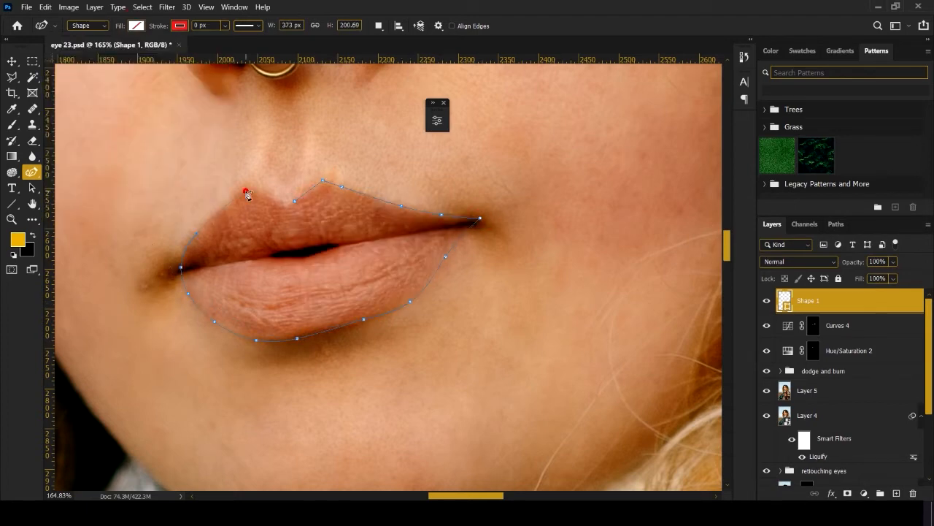
click(294, 200)
Step: Refine the lip outline by adjusting its points along the lower lip, the cupid's bow and the mouth corner
click(308, 335)
click(467, 218)
key(ctrl+z)
click(265, 195)
drag(247, 194, 246, 190)
drag(192, 292, 176, 269)
Step: Save the lip shape's path under the name "lips"
click(835, 224)
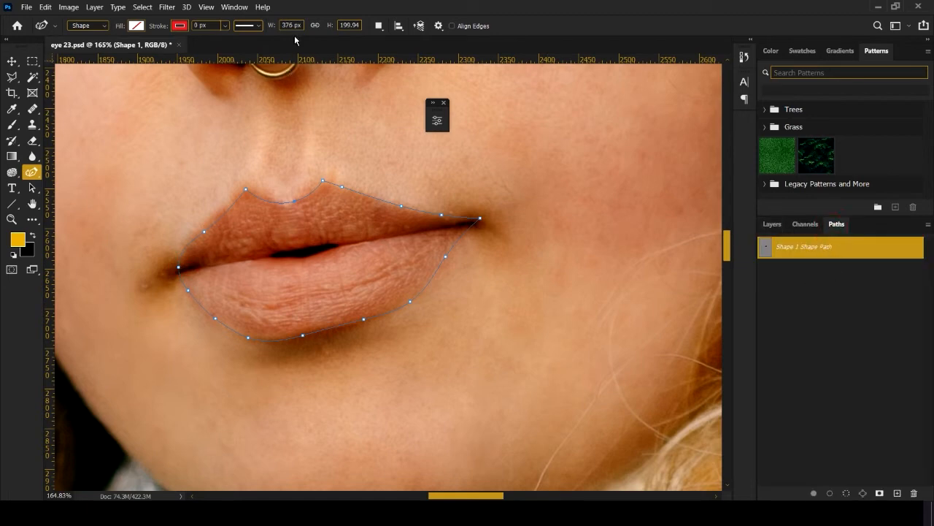
click(235, 7)
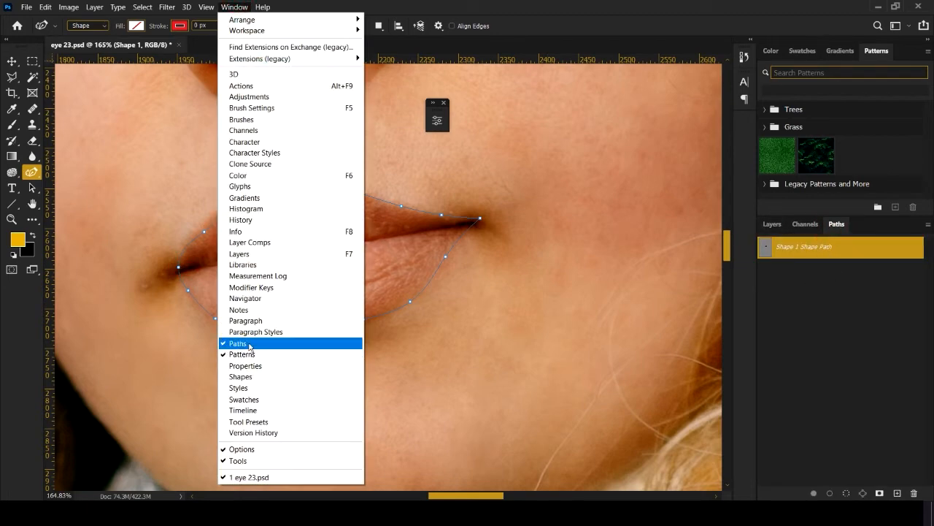
click(908, 325)
click(793, 247)
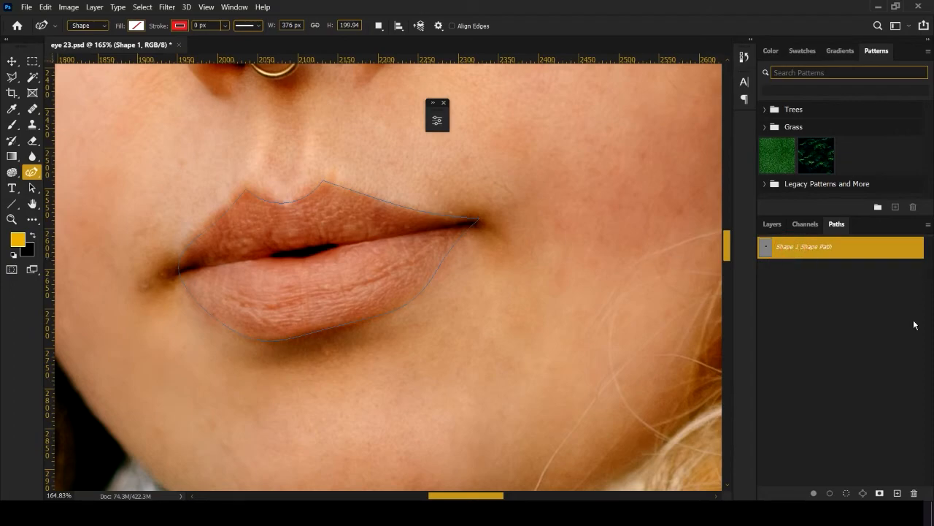
double_click(812, 248)
key(BackSpace)
text(lip)
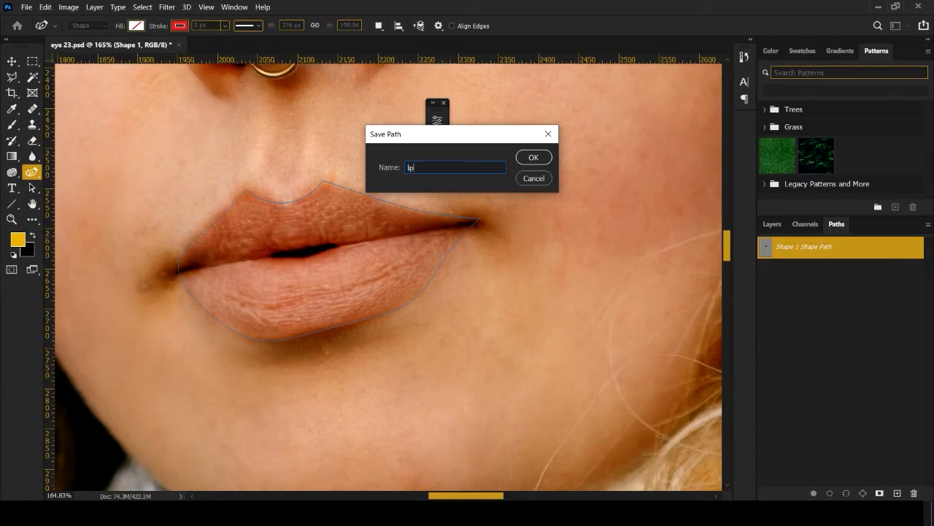
text(s)
key(Return)
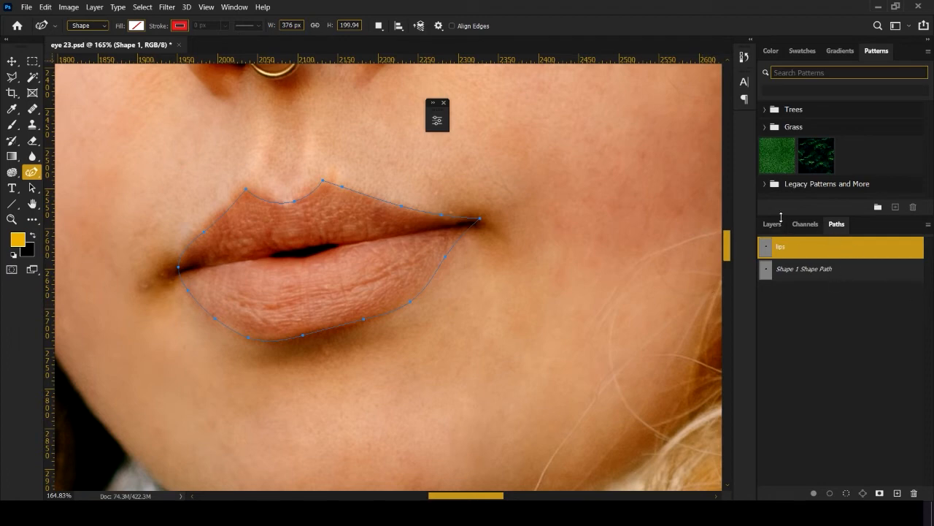
Step: Convert the lips path to a selection and hide the Shape 1 layer
click(772, 224)
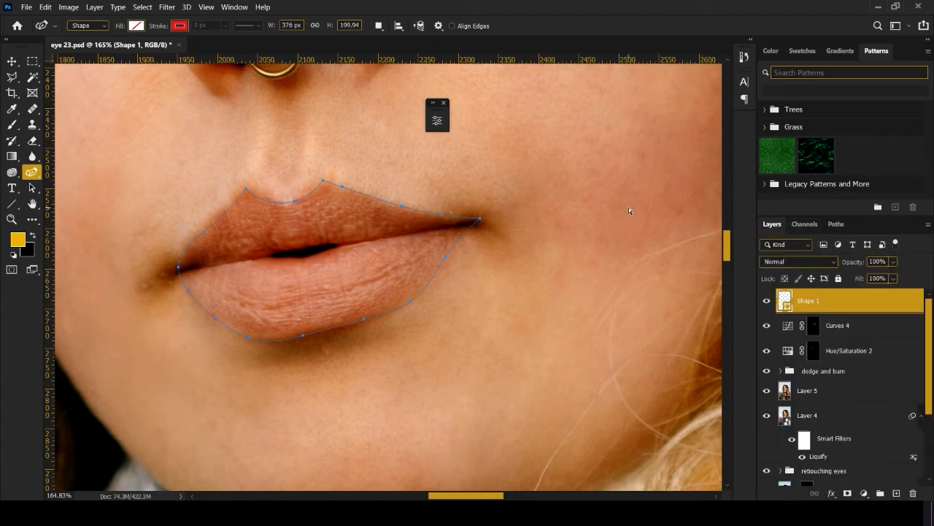
key(ctrl+Return)
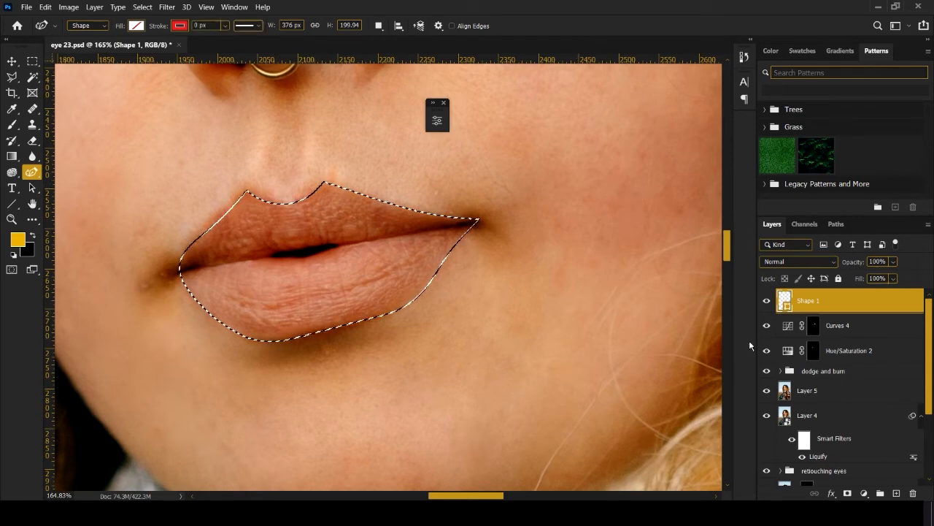
click(766, 300)
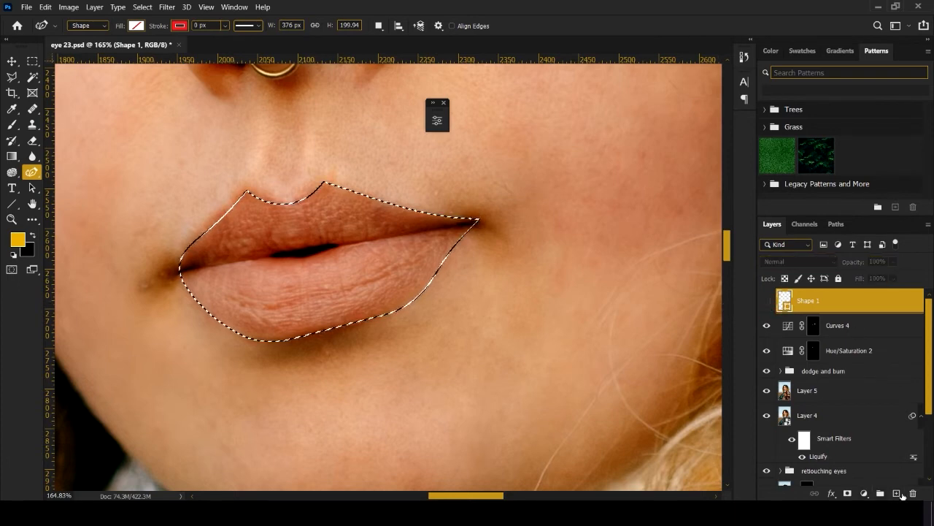
Step: Add a Gradient Map adjustment layer masked to the lips and choose the Black, White gradient preset
click(865, 493)
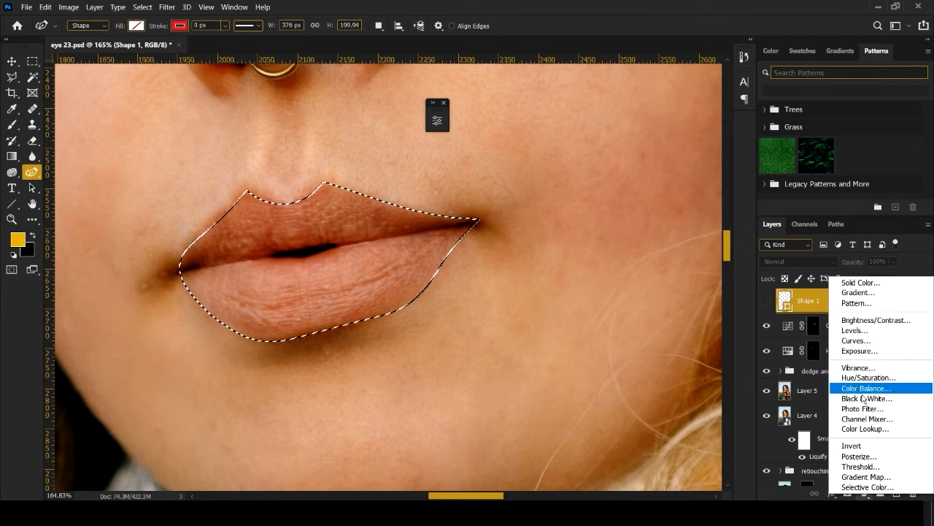
click(867, 476)
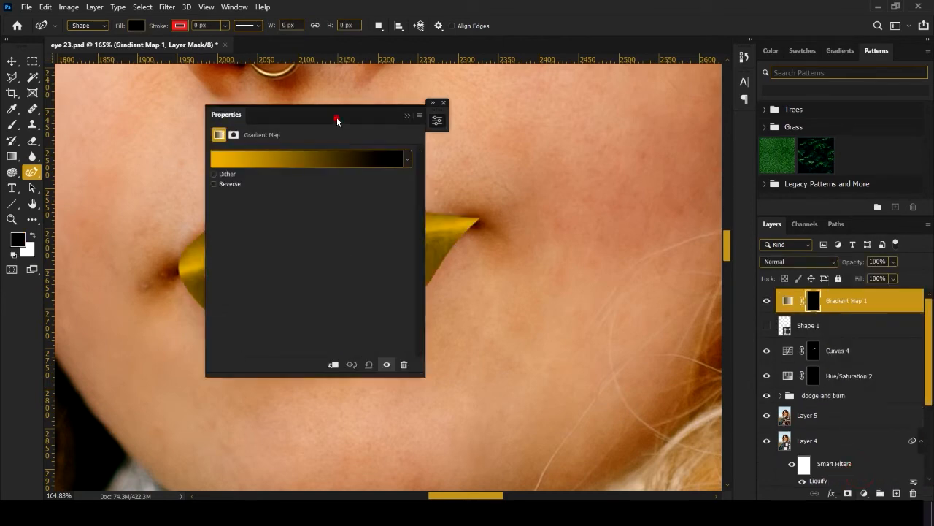
drag(337, 121, 641, 125)
click(620, 166)
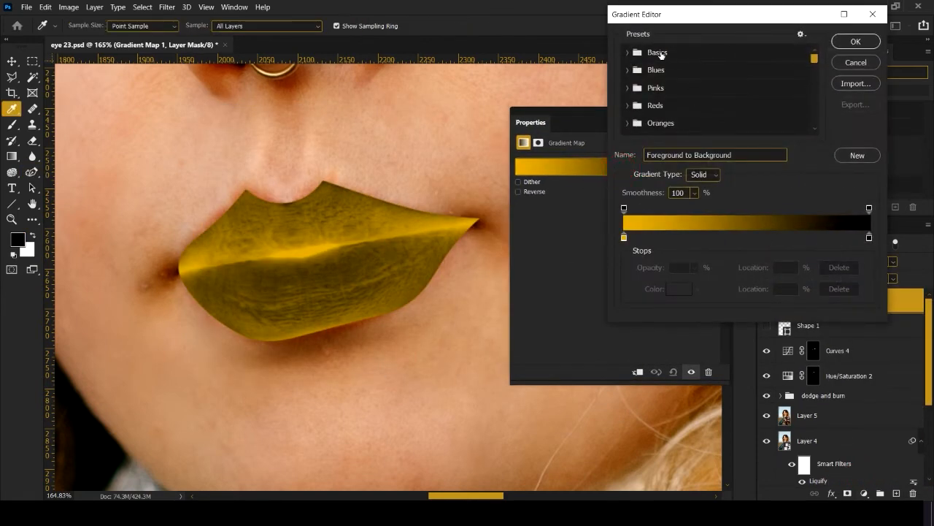
click(627, 52)
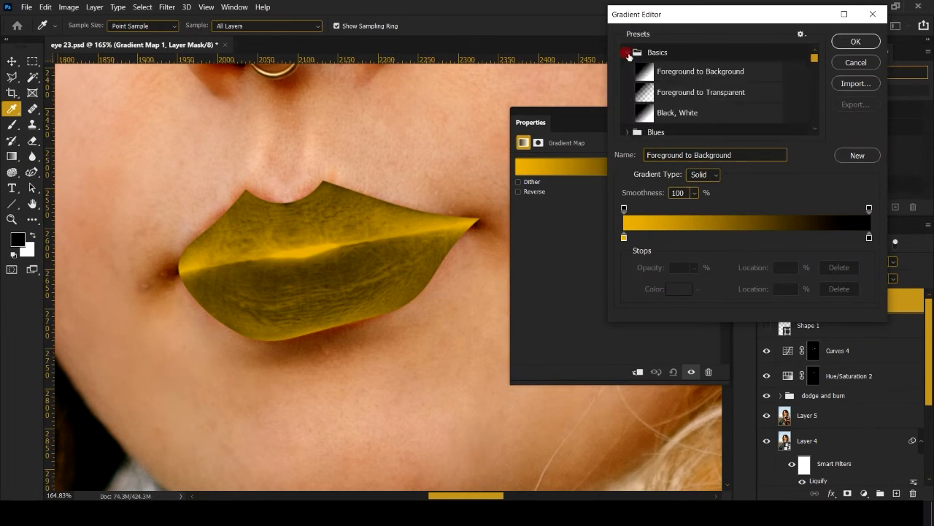
click(647, 117)
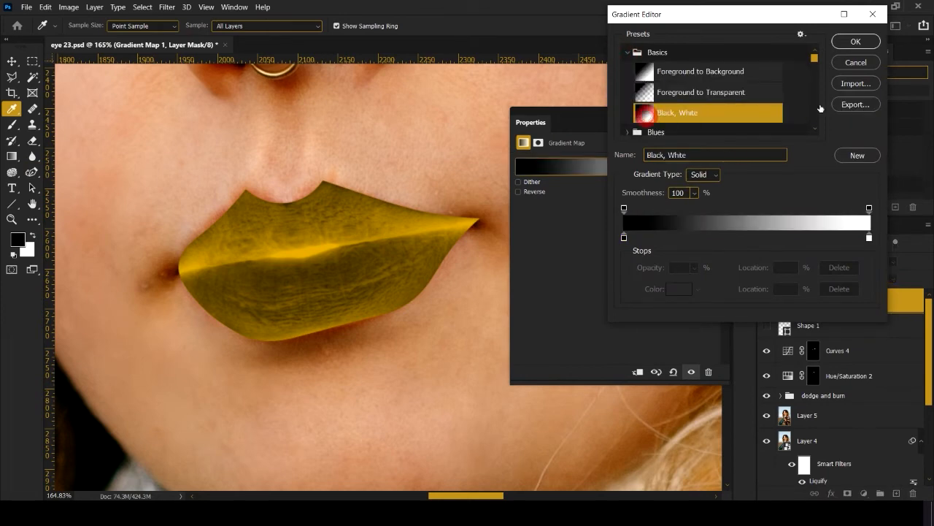
Step: Add a color stop at 50% of the gradient, set it to magenta e100c9, and apply the gradient
click(747, 235)
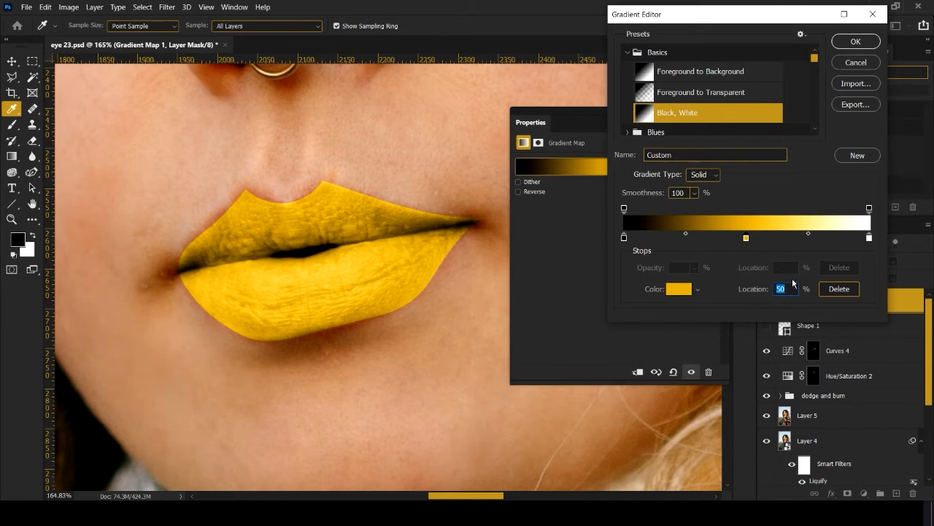
double_click(748, 239)
drag(748, 142, 752, 154)
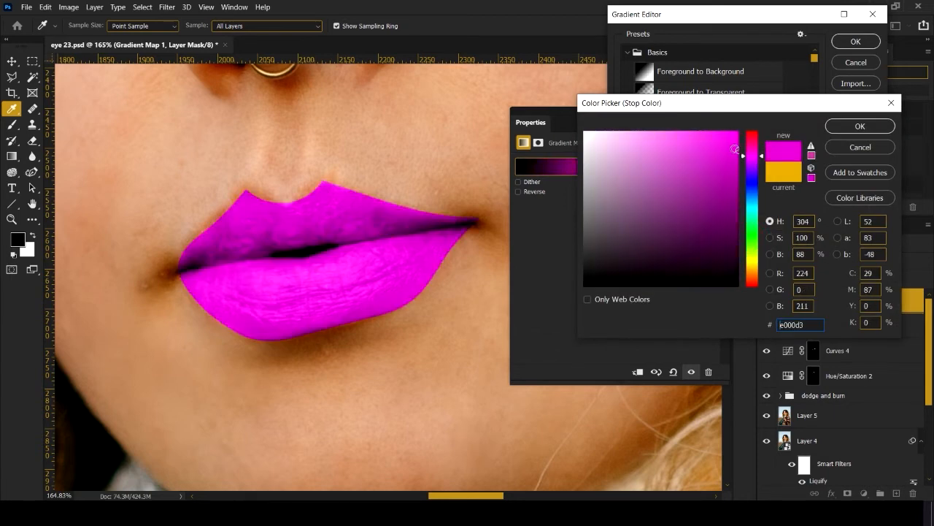
drag(735, 149, 744, 156)
click(741, 150)
click(851, 125)
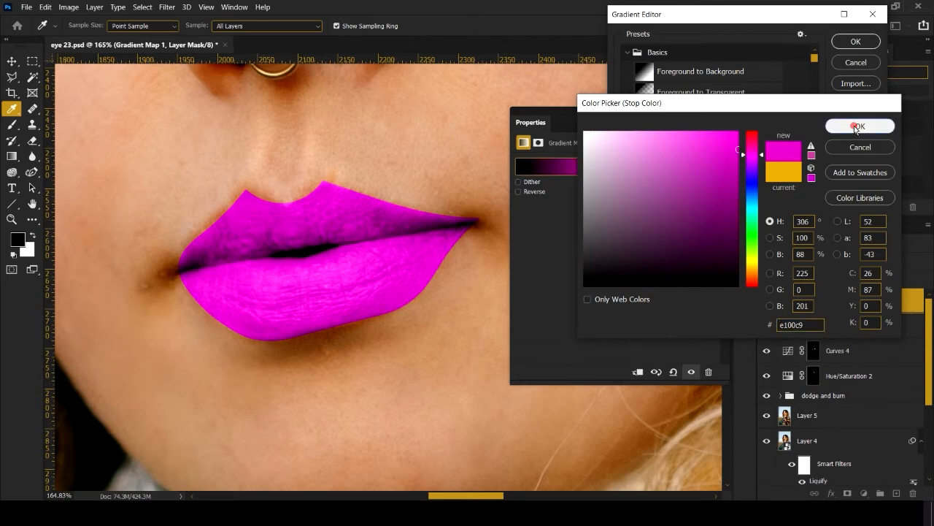
click(855, 43)
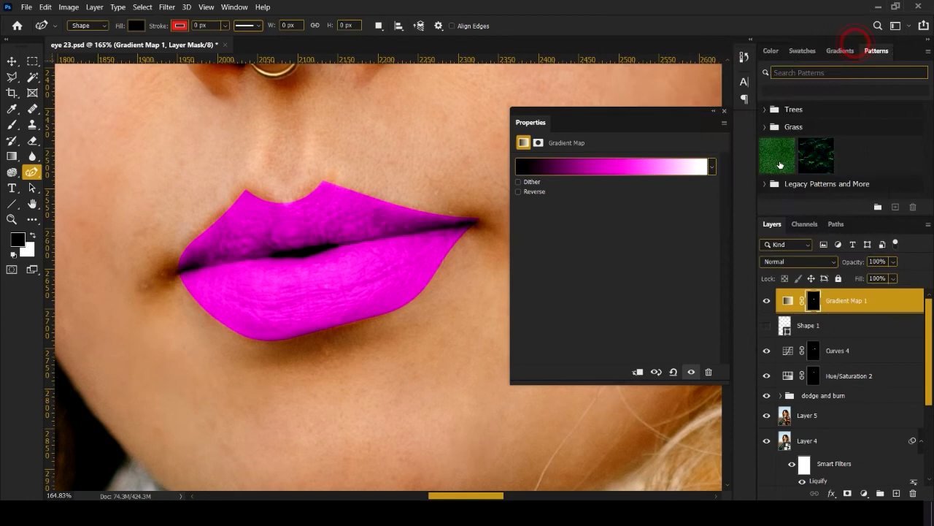
Step: Set the Gradient Map layer's blend mode to Overlay
click(712, 109)
click(788, 261)
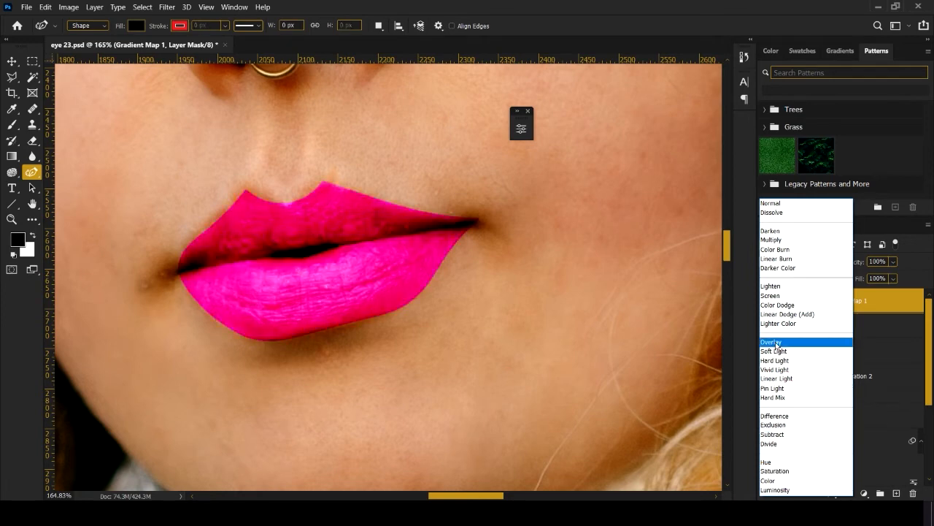
click(775, 341)
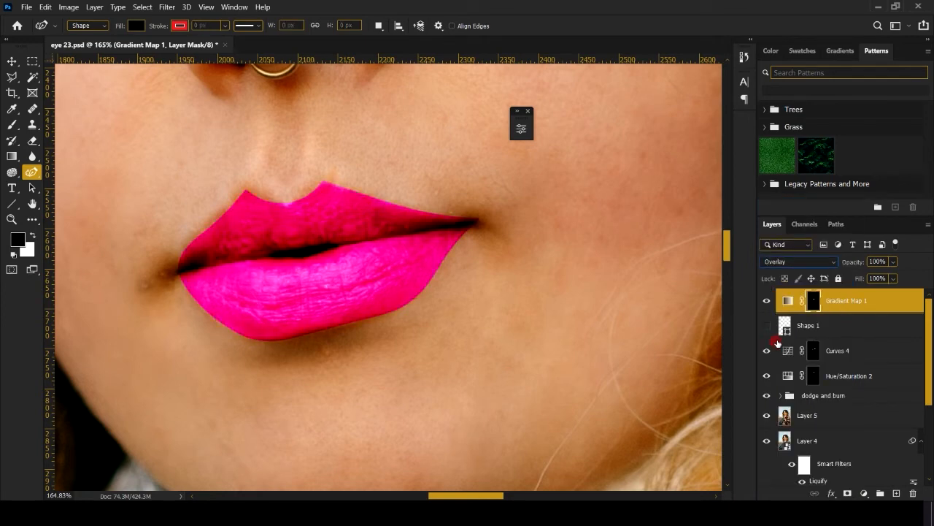
Step: Recolor the gradient's middle stop to a dark red with hue 340, saturation 98% and brightness 40%
double_click(787, 301)
drag(398, 137, 606, 144)
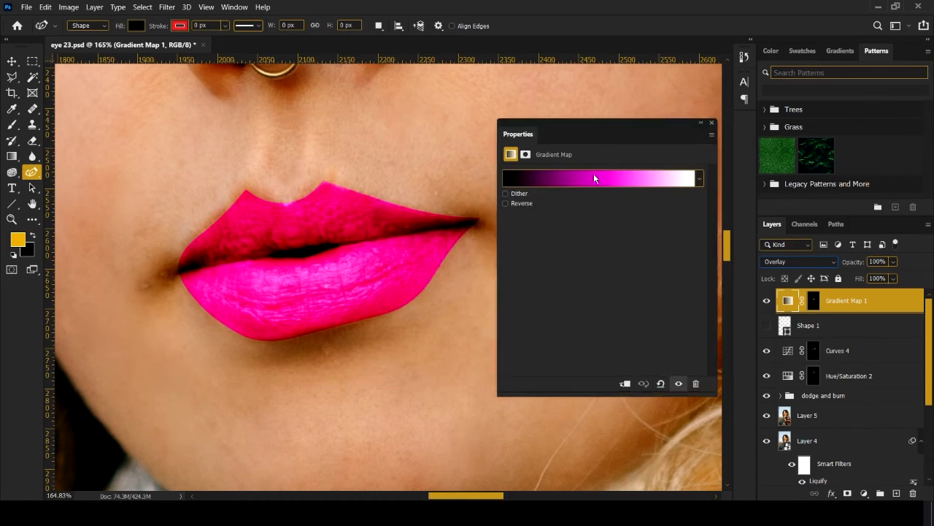
click(598, 177)
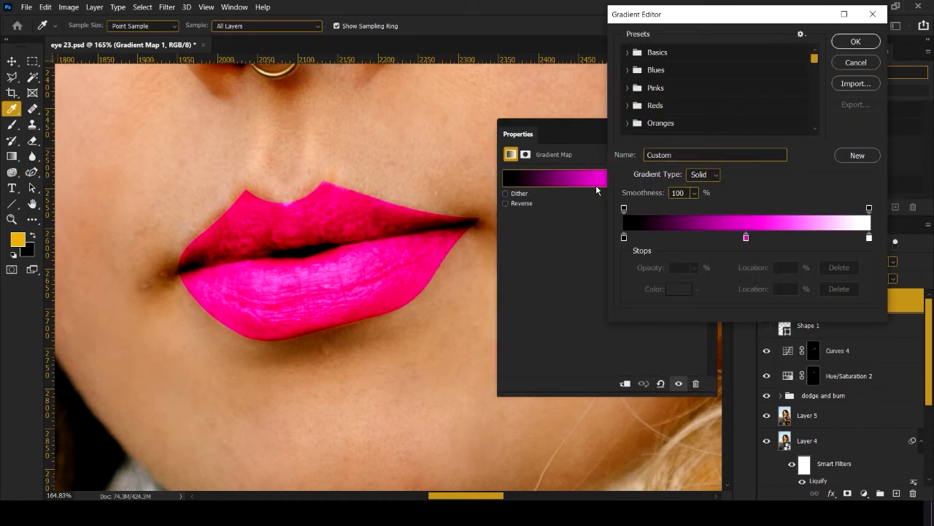
double_click(746, 237)
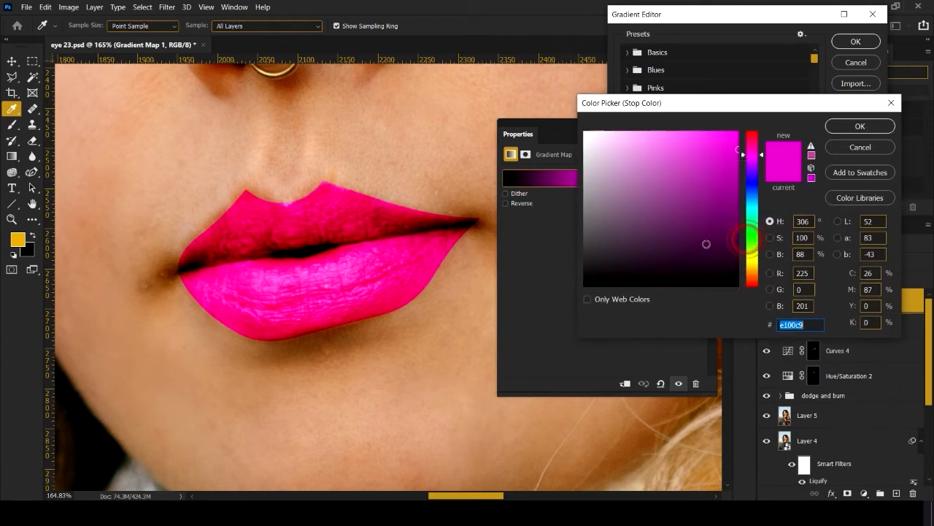
drag(737, 164, 737, 216)
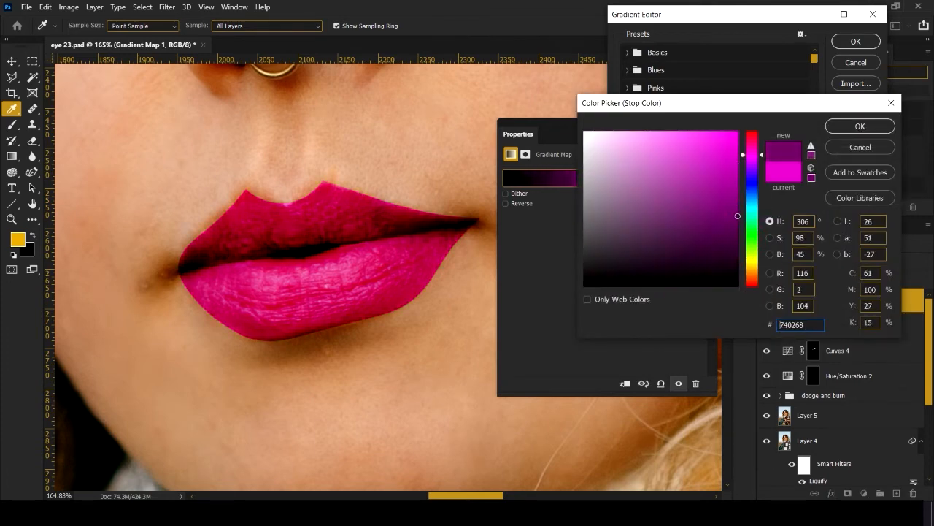
drag(756, 154, 758, 142)
drag(736, 216, 735, 221)
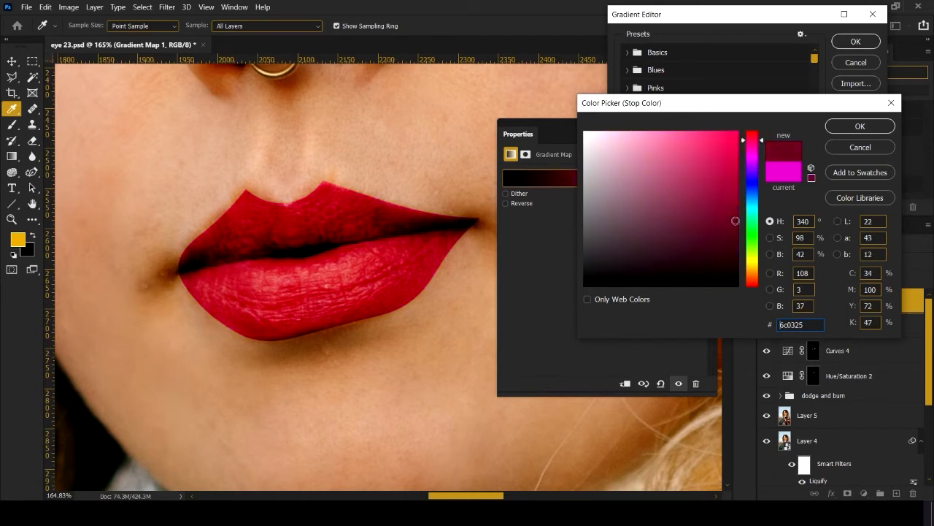
click(735, 220)
drag(735, 220, 735, 222)
click(735, 224)
click(865, 137)
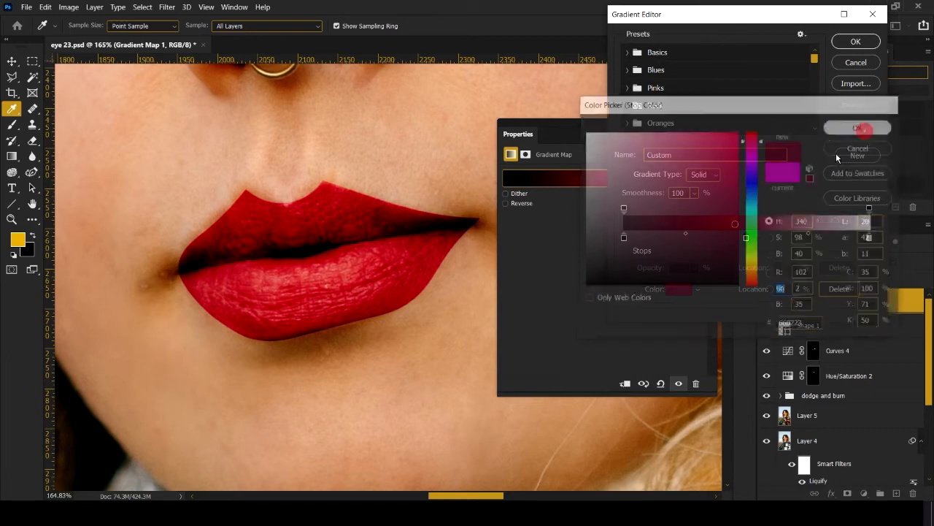
click(856, 42)
click(699, 122)
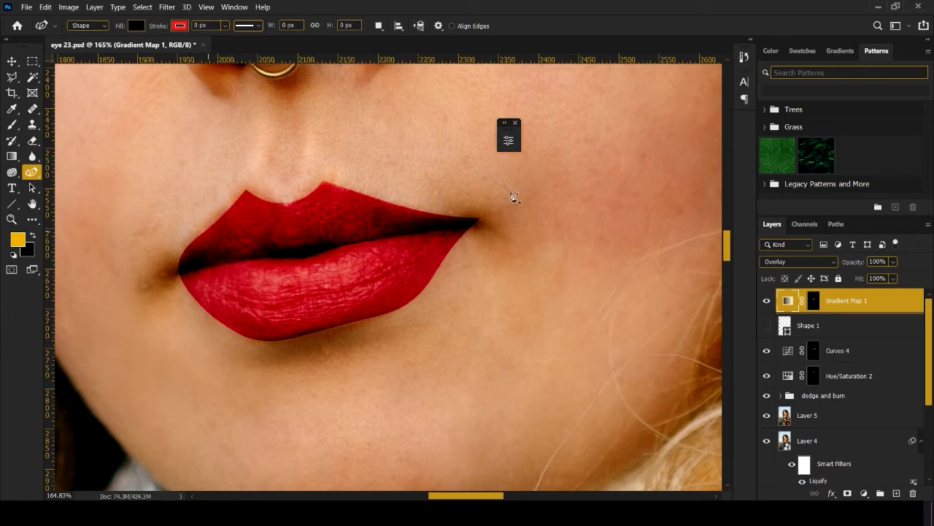
Step: Feather the Gradient Map layer's mask to soften the edge of the lipstick
click(814, 302)
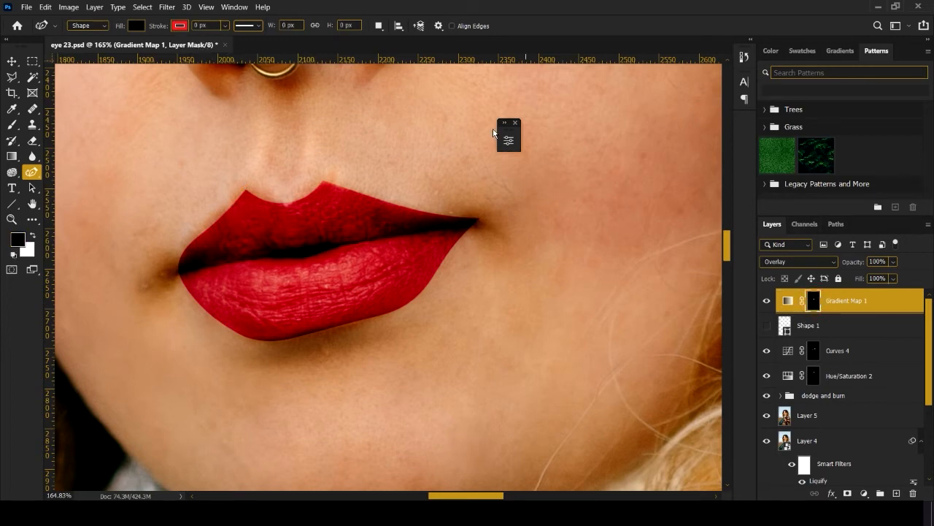
click(236, 8)
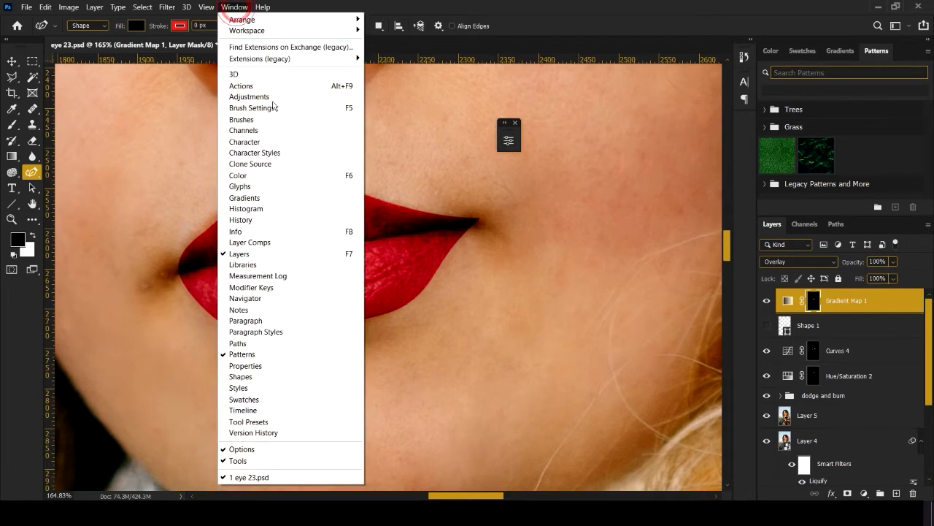
click(261, 366)
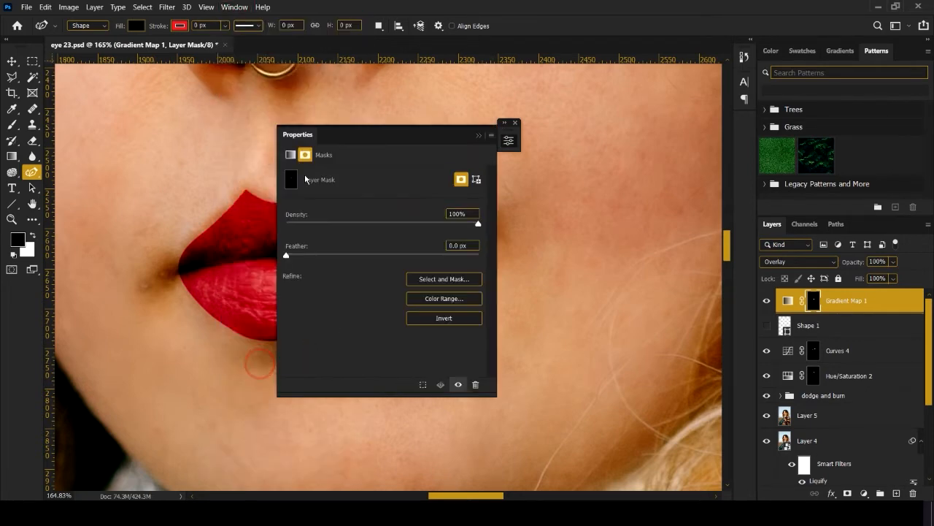
drag(359, 131, 552, 135)
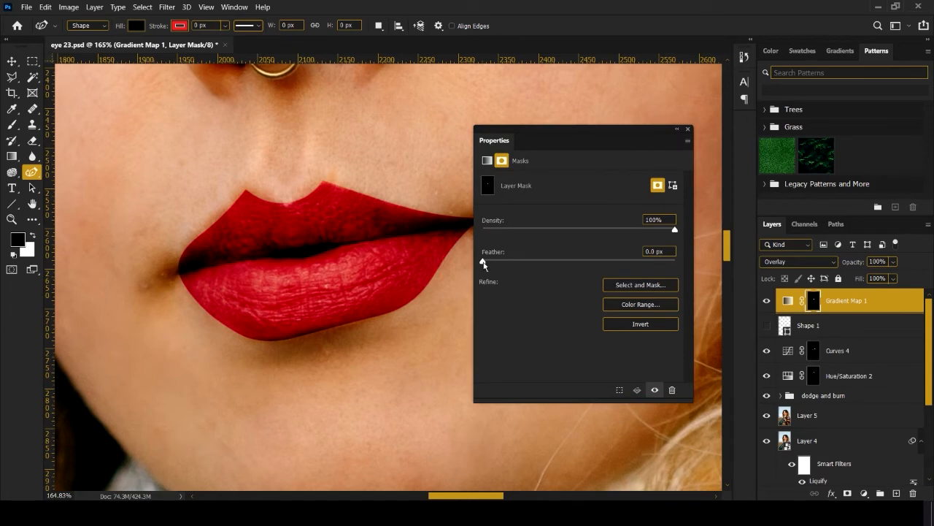
drag(484, 266, 510, 264)
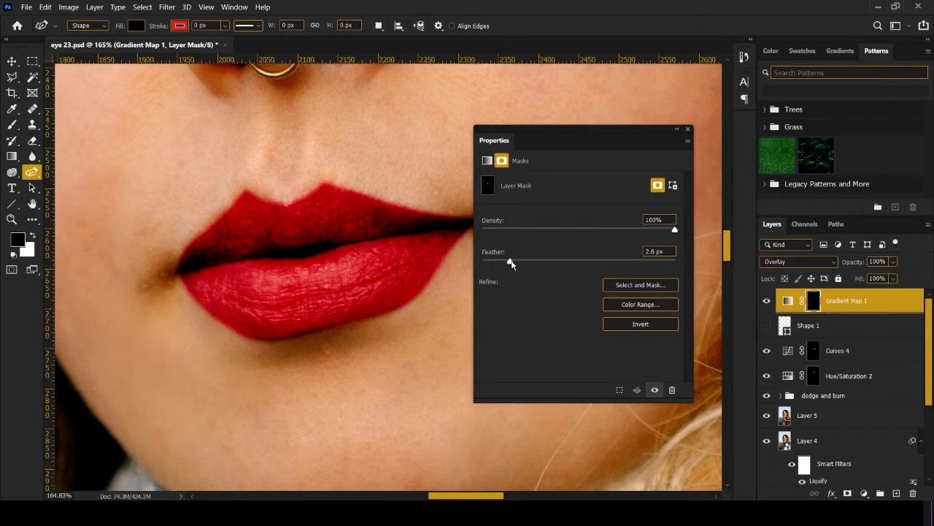
drag(511, 262, 527, 263)
click(675, 133)
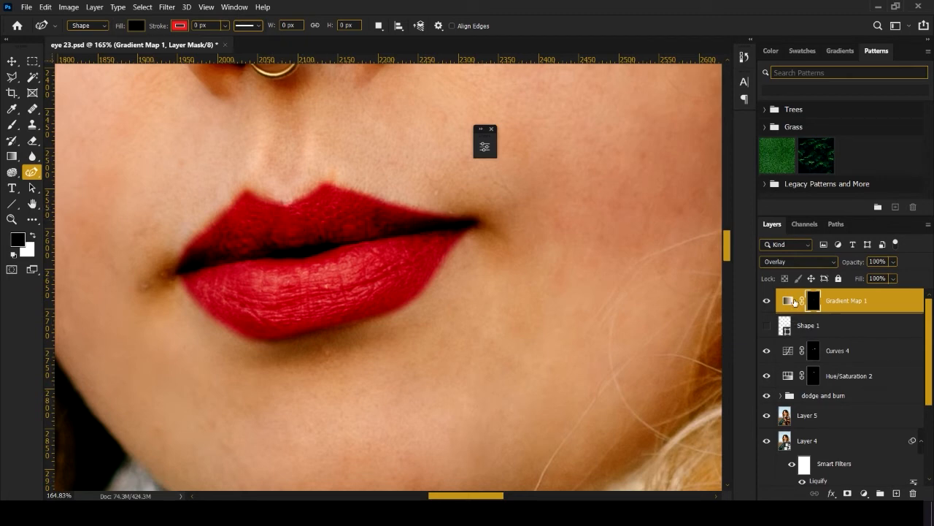
Step: Paint with a small soft black brush at 10% flow on the Gradient Map mask to clean up lipstick around the mouth corners and lip edges
key(b)
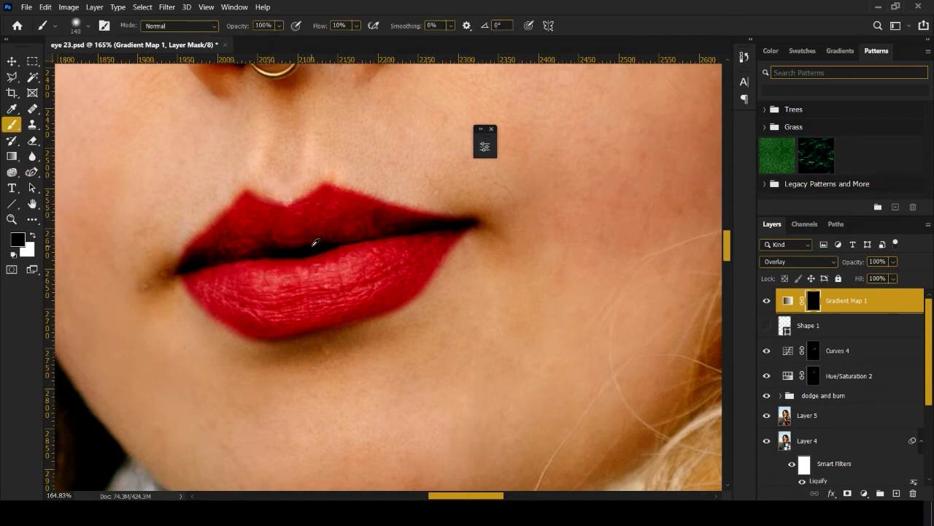
scroll(322, 238, up, 1)
drag(321, 232, 278, 235)
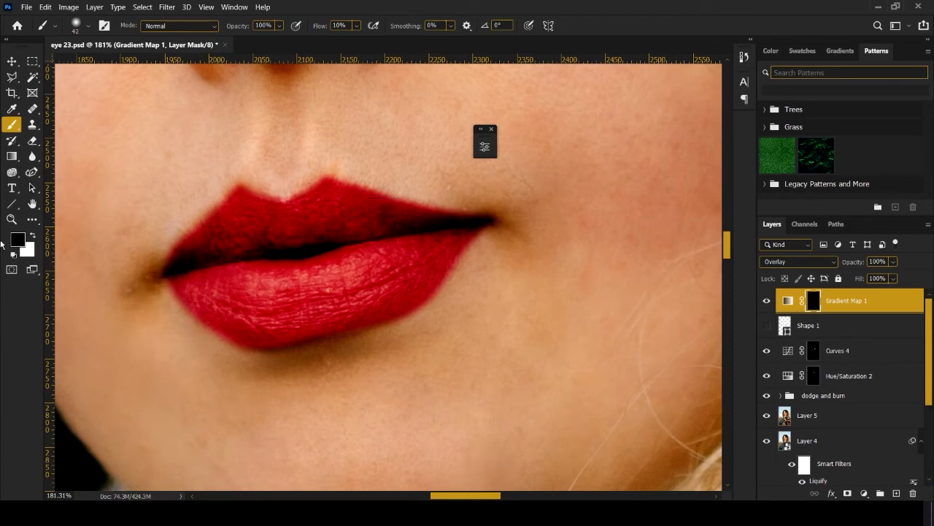
scroll(269, 239, up, 3)
drag(403, 204, 289, 250)
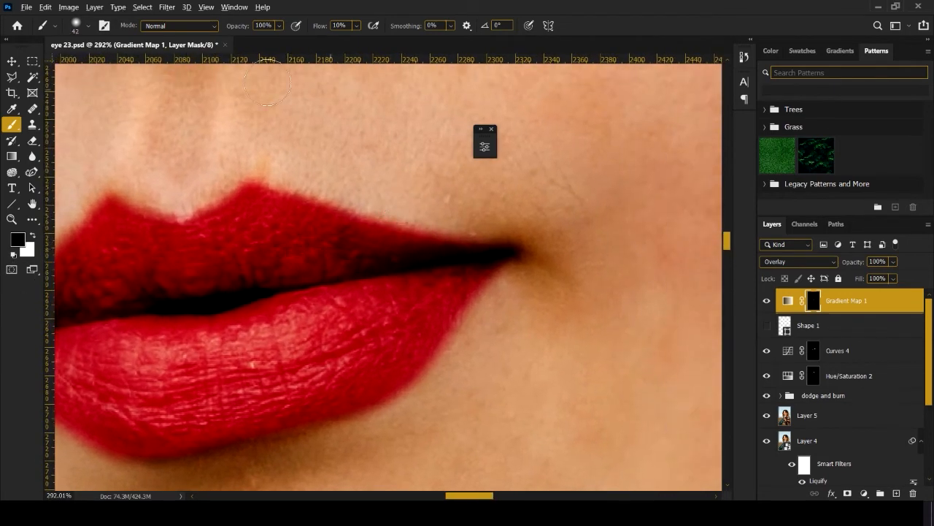
drag(384, 154, 372, 164)
mouse_move(464, 230)
mouse_down()
mouse_move(510, 224)
mouse_move(496, 230)
mouse_move(497, 245)
mouse_move(516, 251)
mouse_move(500, 285)
mouse_move(500, 253)
mouse_move(511, 279)
mouse_move(514, 262)
mouse_move(492, 236)
mouse_move(450, 227)
mouse_move(489, 247)
mouse_move(467, 237)
mouse_up()
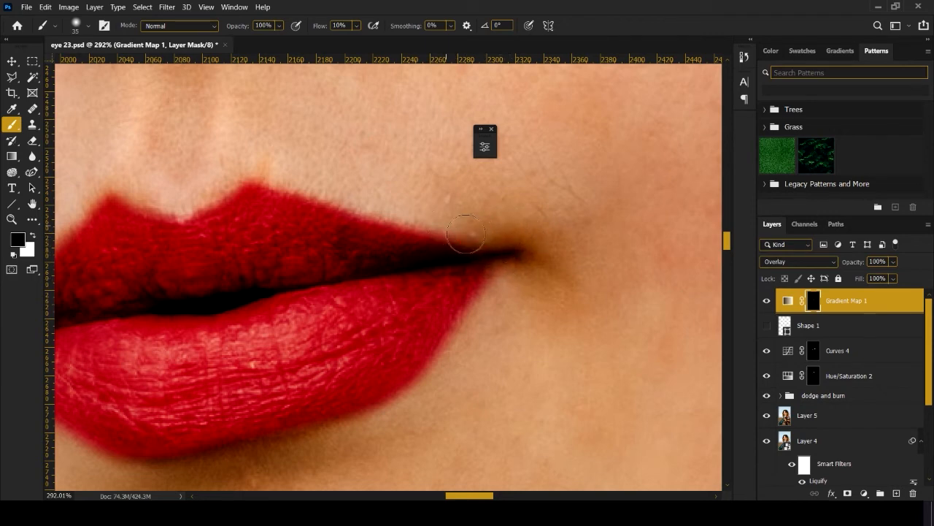
mouse_move(264, 225)
mouse_down()
mouse_move(475, 212)
mouse_move(483, 225)
mouse_up()
scroll(277, 307, down, 1)
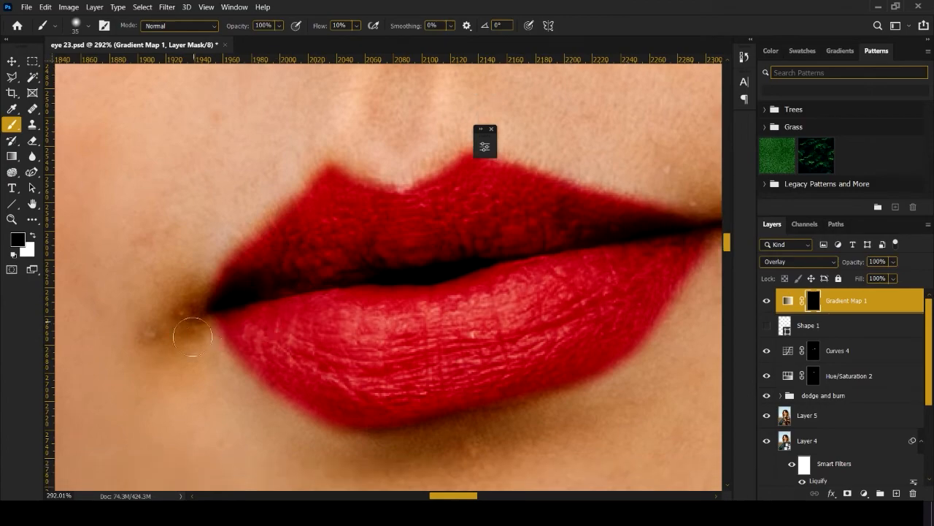
drag(209, 346, 230, 375)
scroll(365, 431, down, 1)
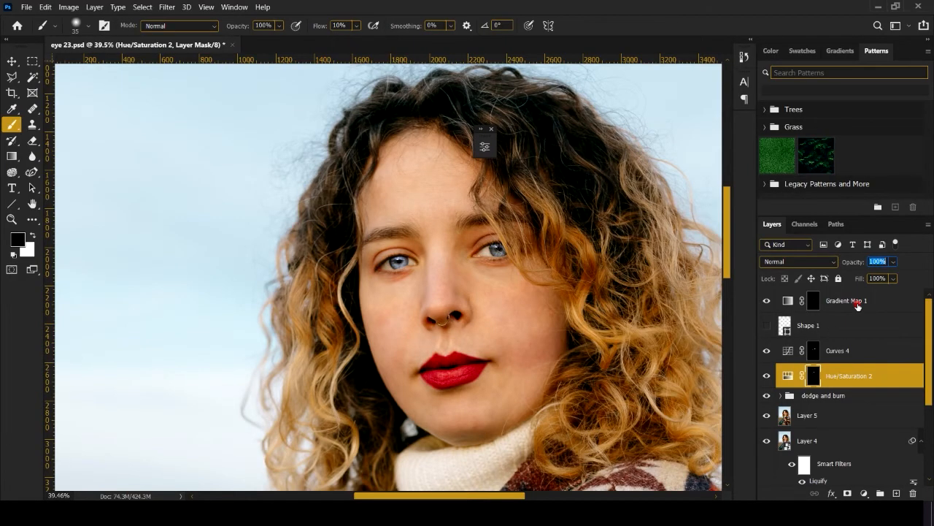
Step: Lower the Gradient Map layer's opacity to 58% and fine-tune the location of the gradient's dark red middle stop
click(858, 307)
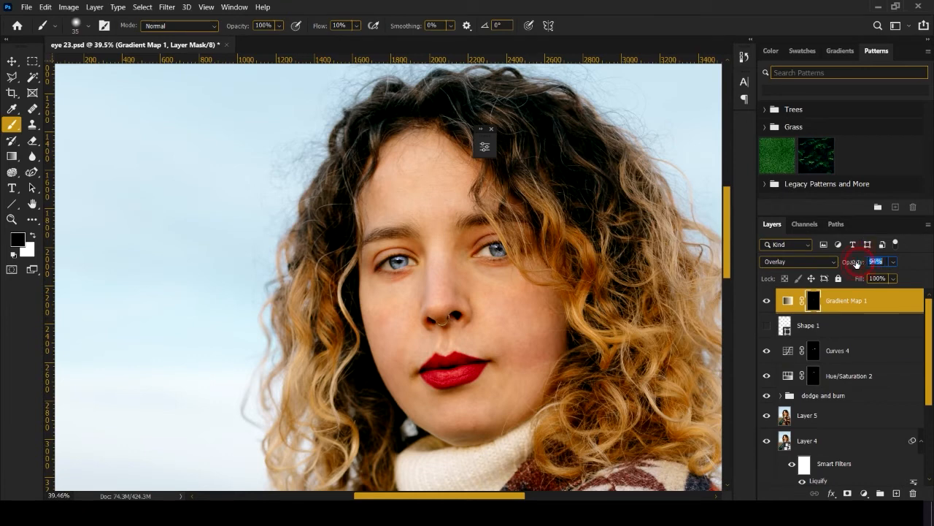
drag(858, 264, 850, 264)
double_click(788, 300)
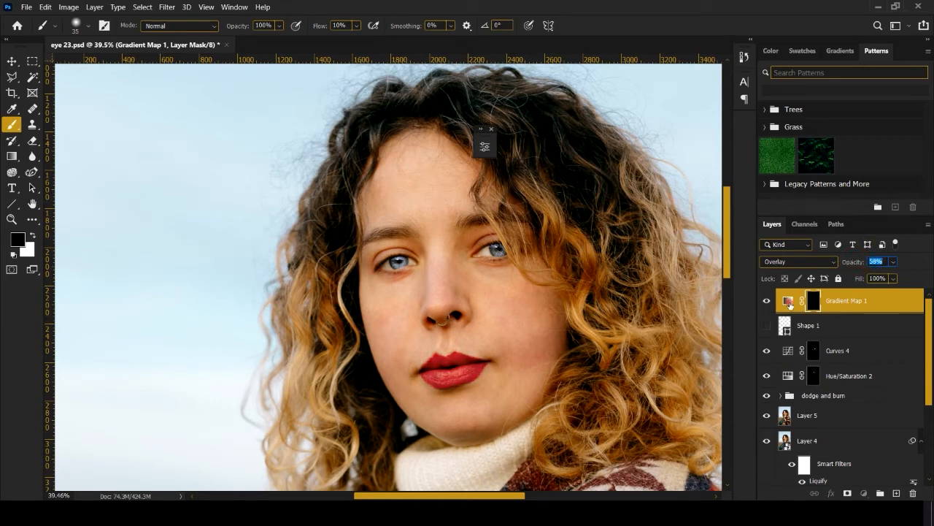
drag(397, 136, 781, 130)
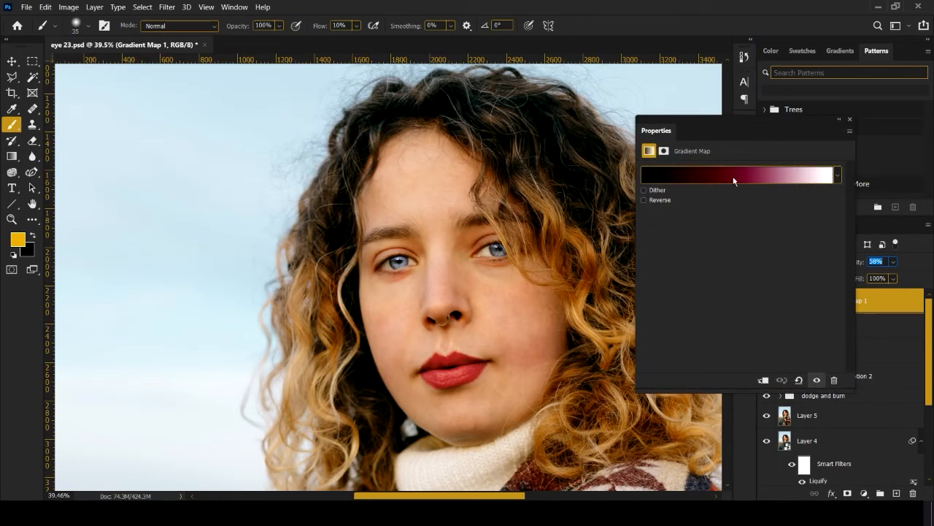
click(747, 174)
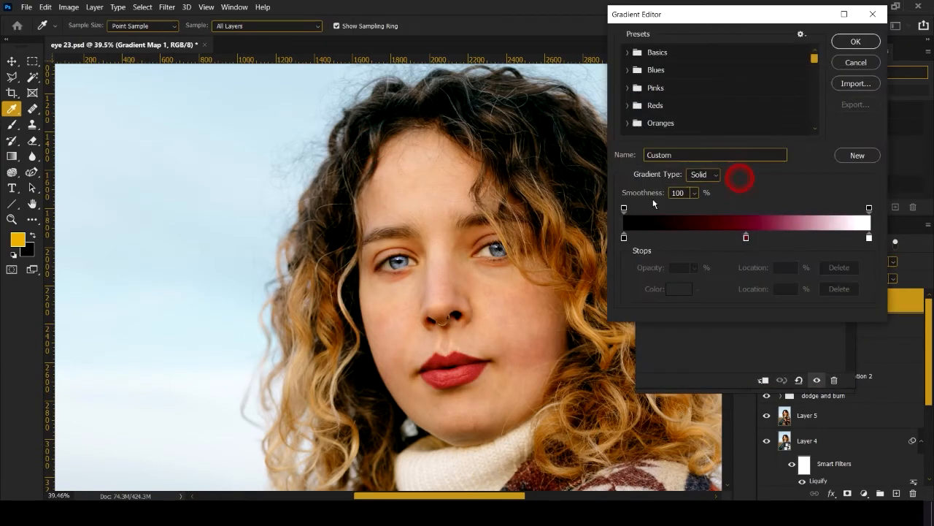
drag(745, 237, 721, 238)
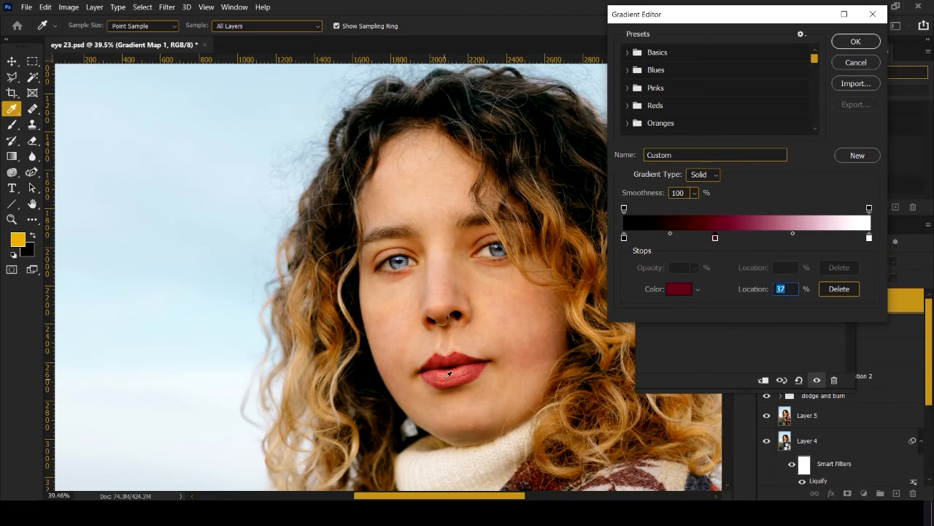
drag(717, 239, 743, 237)
click(870, 44)
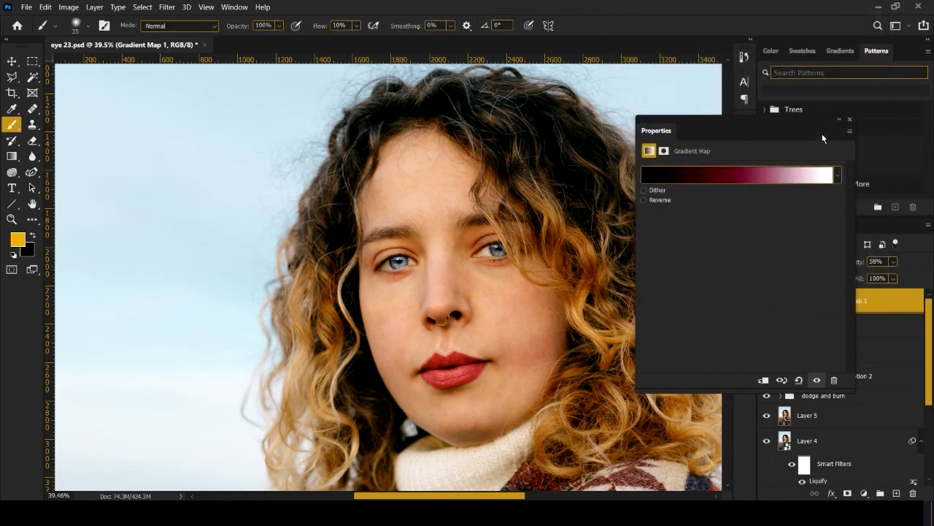
click(839, 121)
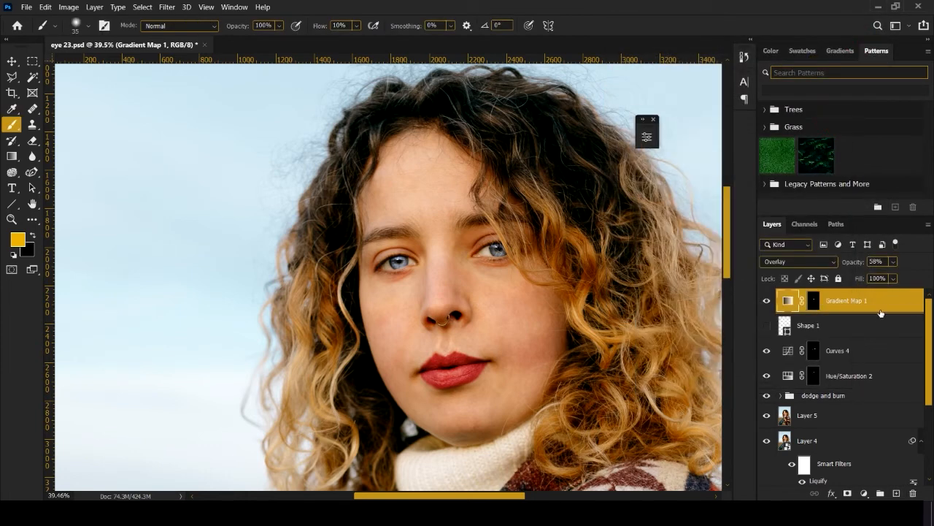
Step: Split the Underlying Layer highlight slider in the Gradient Map layer's Blend If settings, and set the layer's opacity to 72%
double_click(899, 303)
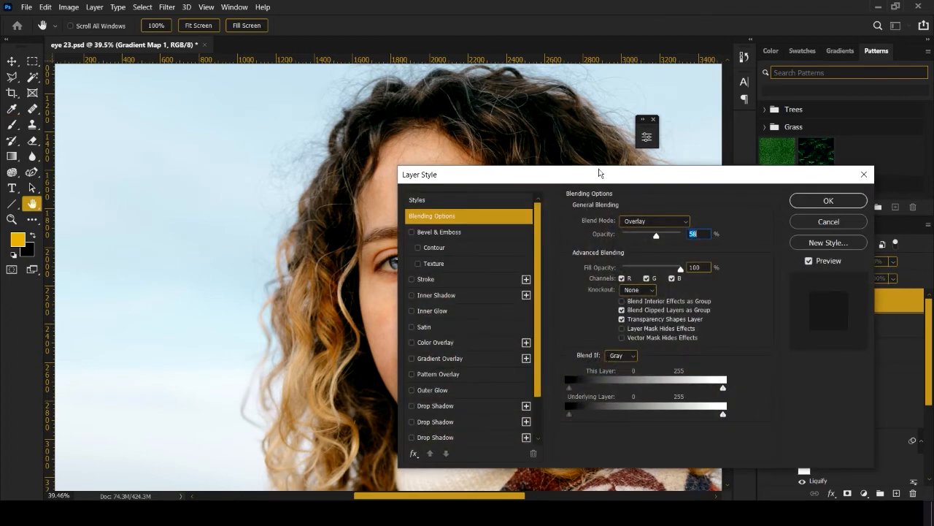
drag(599, 173, 707, 151)
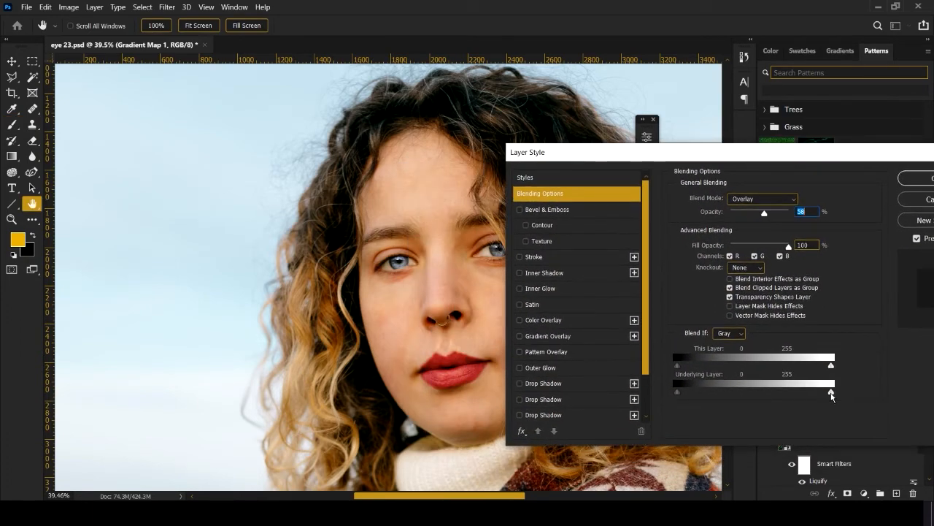
drag(831, 395, 776, 396)
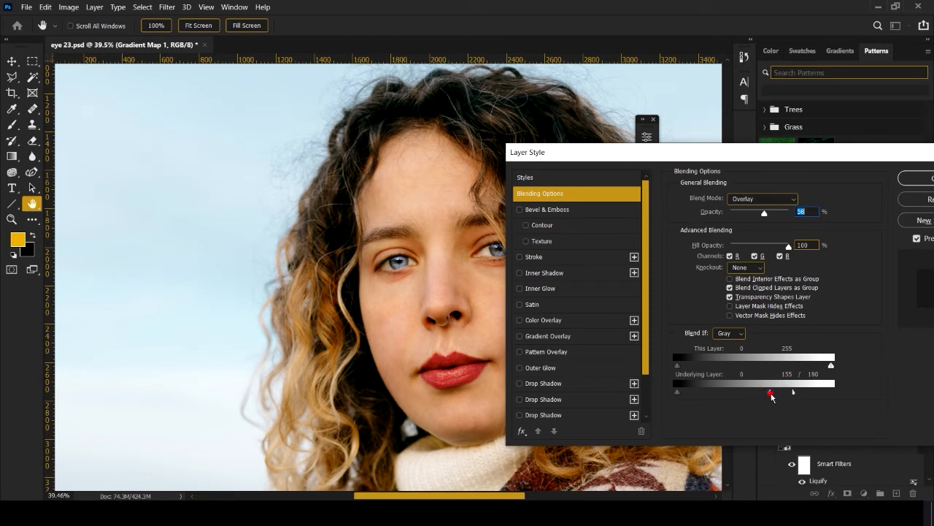
drag(772, 397, 792, 394)
key(Return)
drag(859, 265, 870, 265)
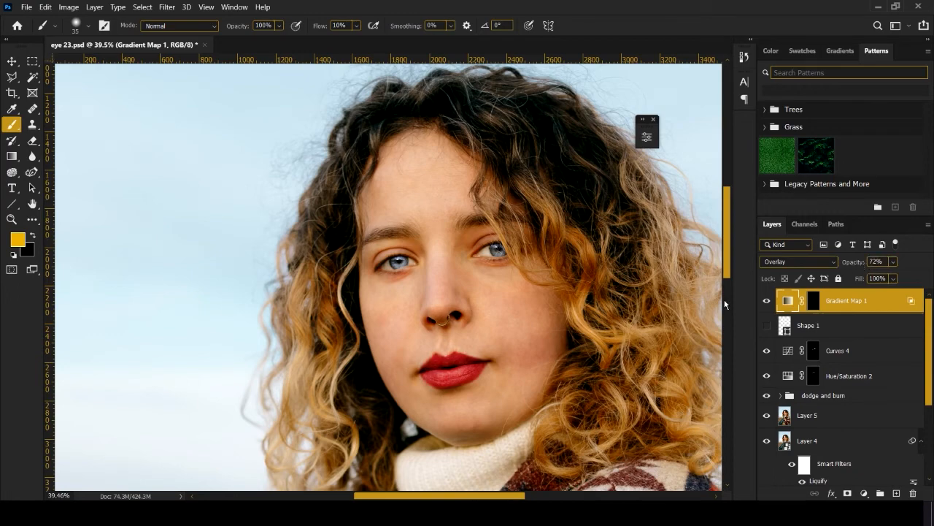
Step: Compare the whole retouched portrait with the original Layer 0 by isolating that layer and restoring all the others
key(ctrl+0)
scroll(861, 343, down, 5)
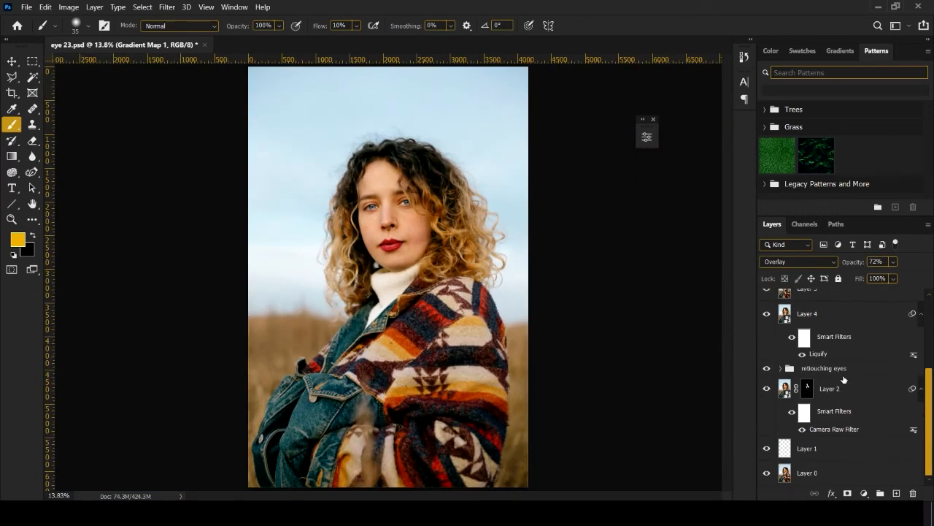
alt+click(767, 473)
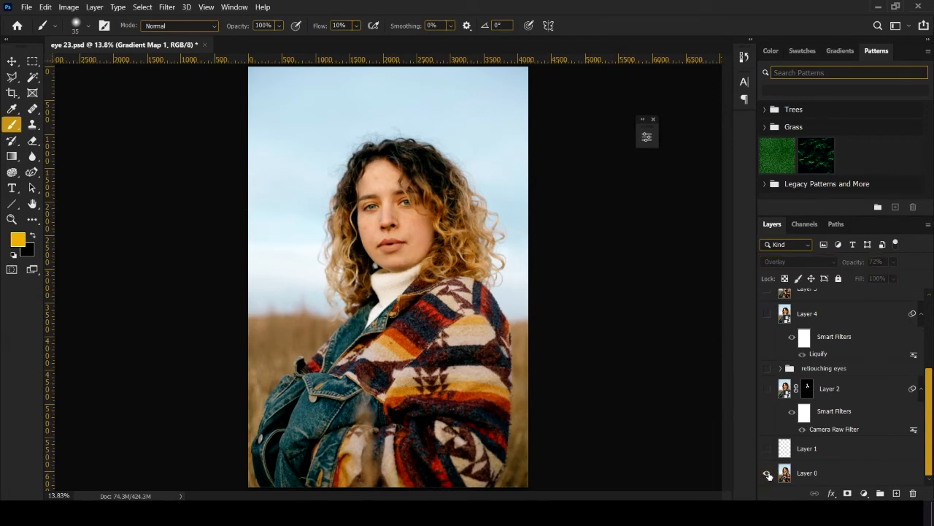
alt+click(767, 473)
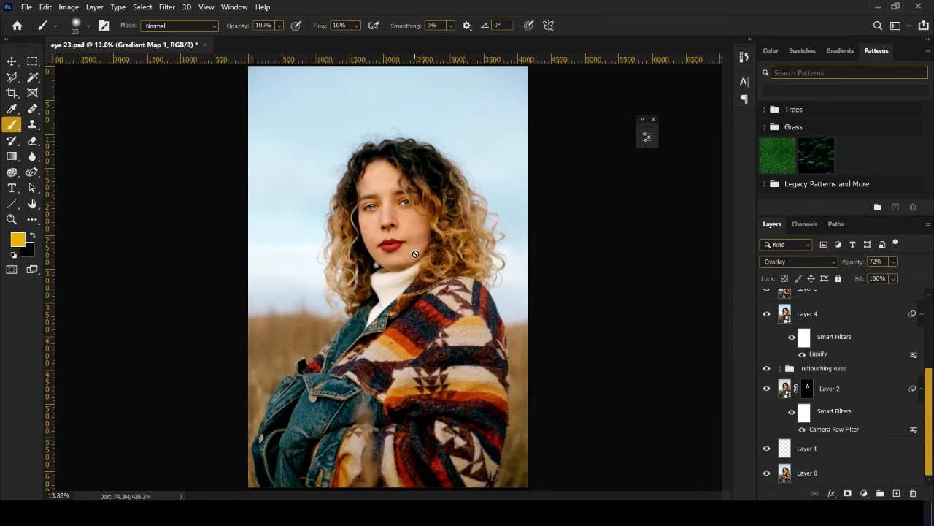
Step: Add a Curves adjustment layer above the Gradient Map and shape a gentle S-curve that darkens the shadows and brightens the highlights
scroll(849, 411, up, 5)
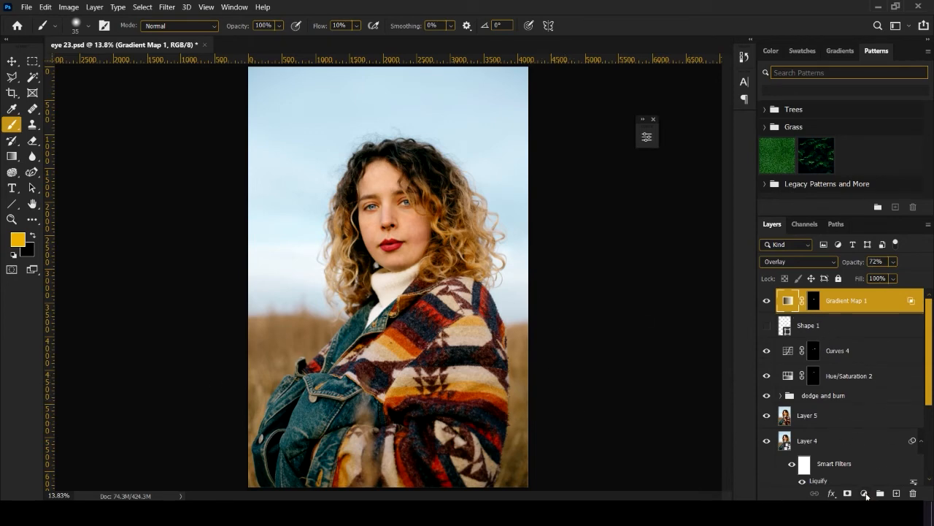
click(864, 493)
click(858, 340)
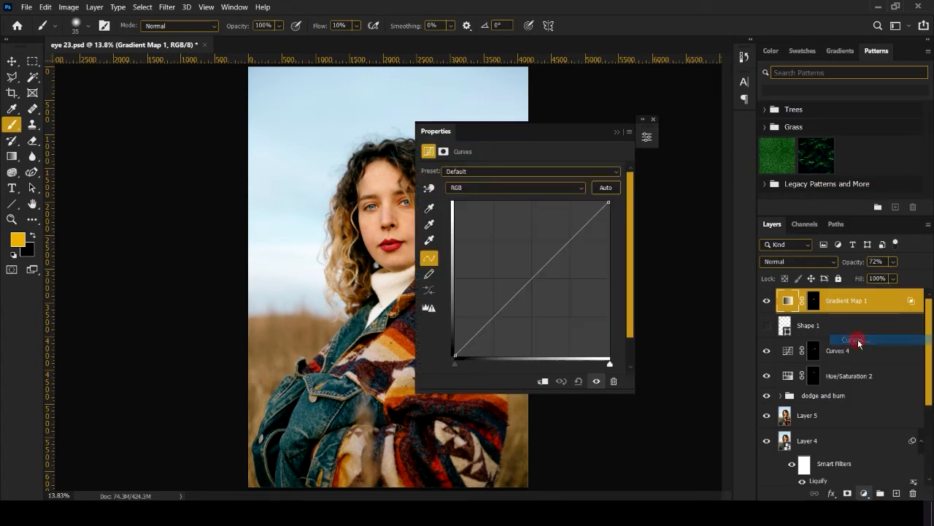
drag(538, 129, 627, 123)
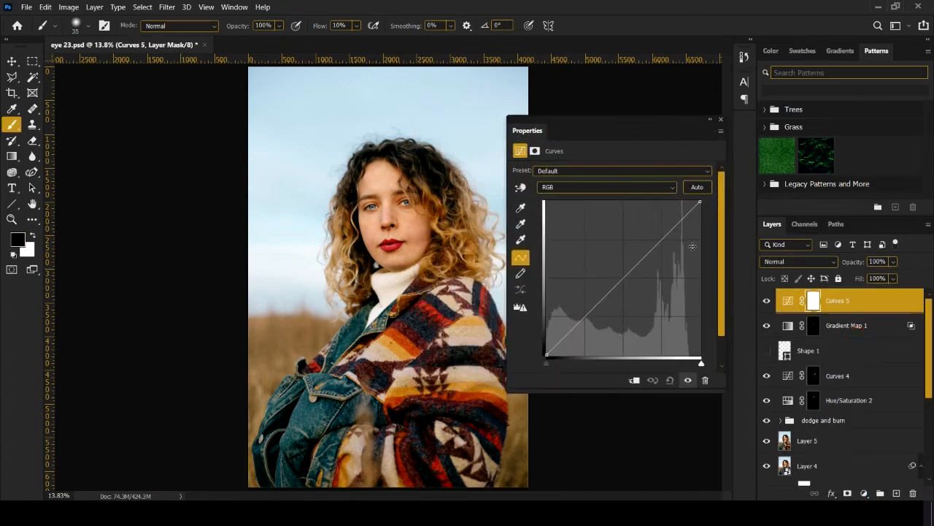
drag(559, 338, 562, 343)
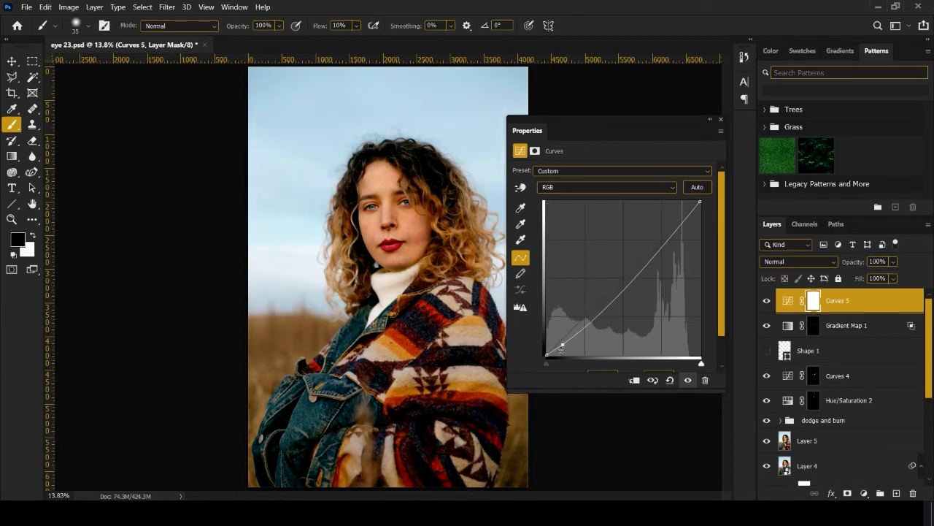
drag(563, 346, 560, 346)
drag(691, 212, 686, 211)
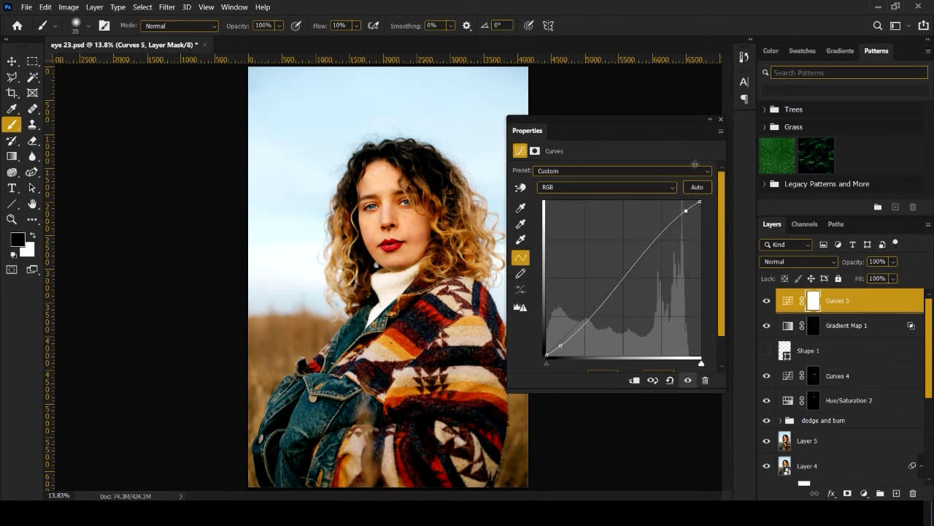
click(710, 120)
Step: Compare the image with and without the new Curves layer, and lower the layer's opacity to 78%
click(763, 302)
click(764, 302)
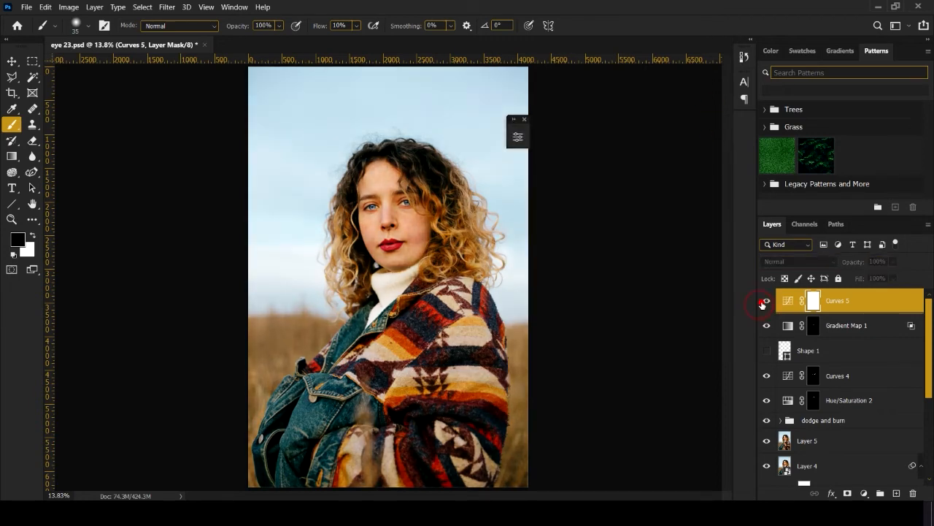
click(763, 302)
click(764, 302)
click(763, 302)
drag(855, 264, 852, 264)
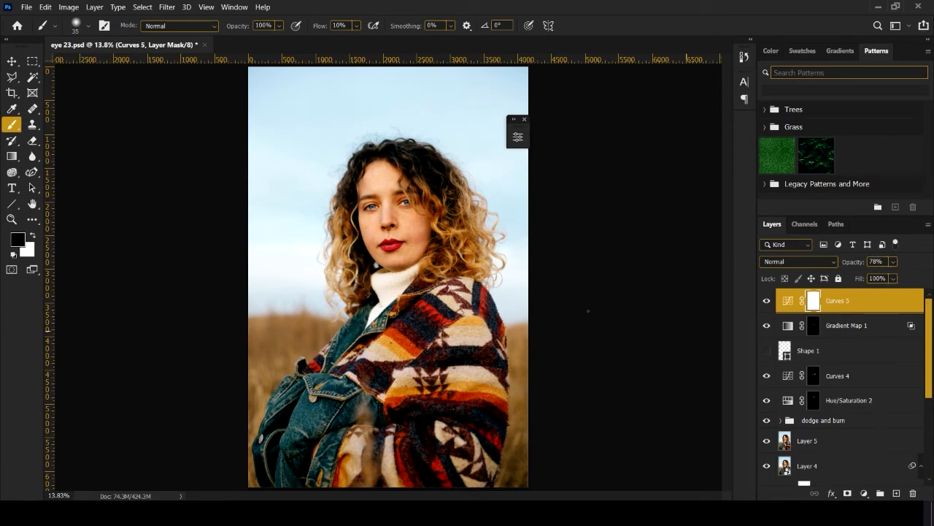
Step: Add a Color Lookup adjustment layer, try several 3DLUT files, and choose Kodak 5218 Kodak 2395 (by Adobe).cube
click(865, 493)
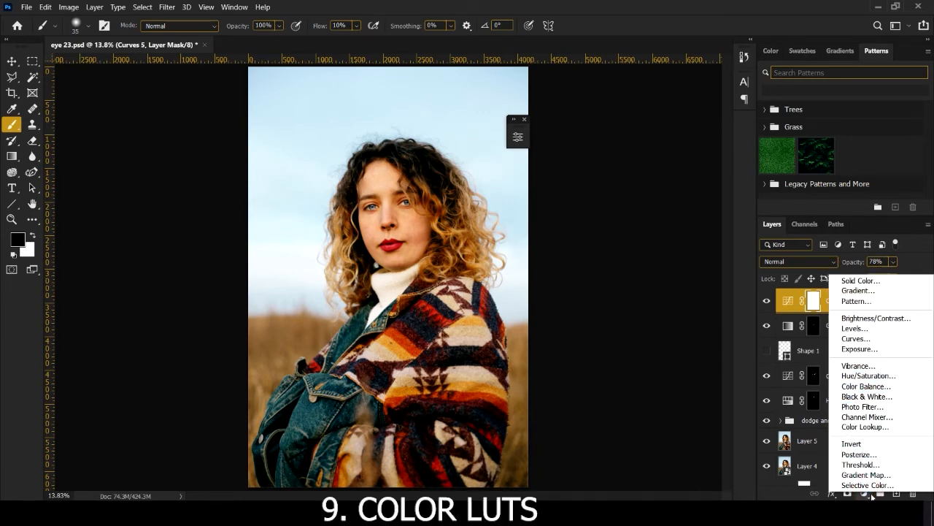
click(868, 429)
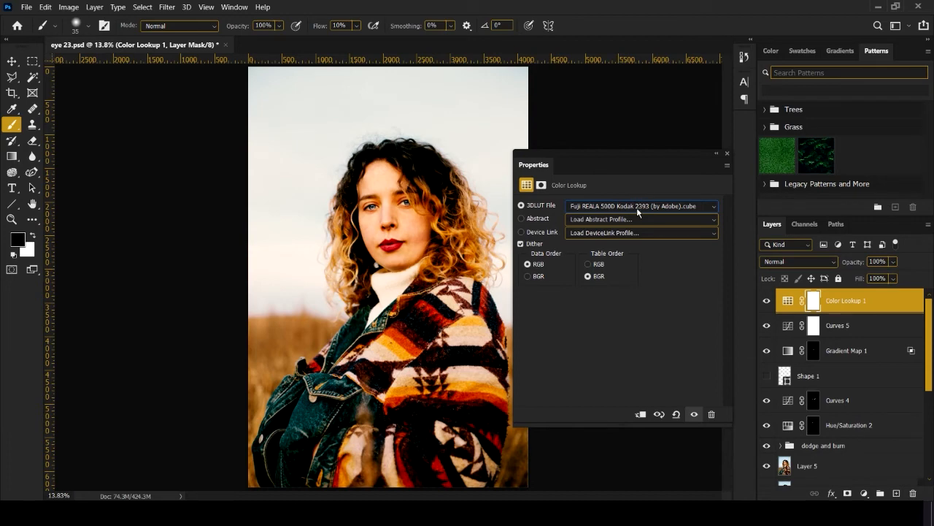
scroll(637, 208, down, 2)
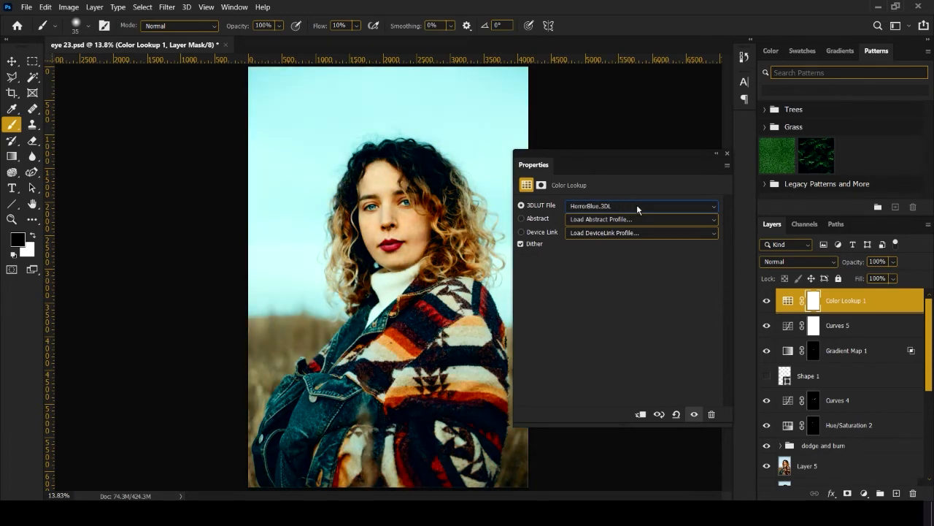
scroll(636, 206, down, 2)
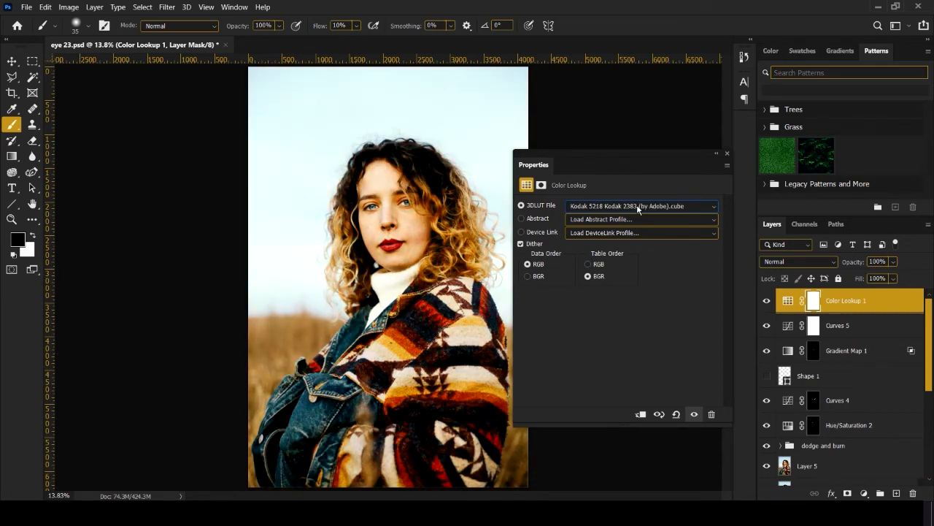
scroll(636, 206, down, 2)
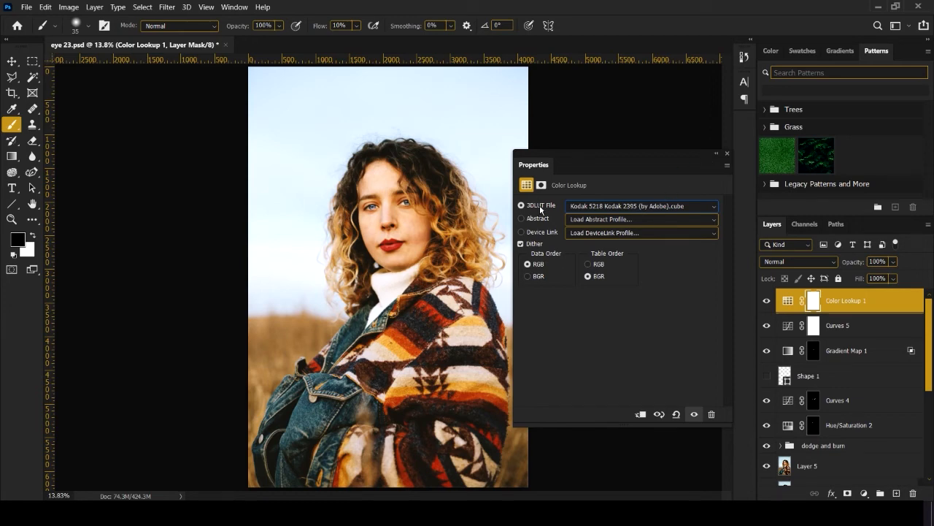
click(715, 153)
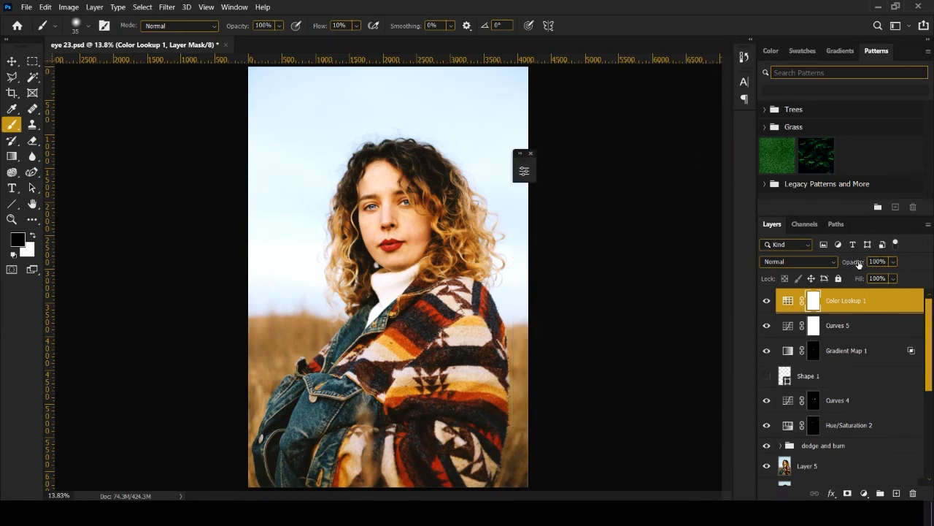
Step: Add a Curves adjustment layer above Color Lookup 1 and clip it to that layer
click(864, 493)
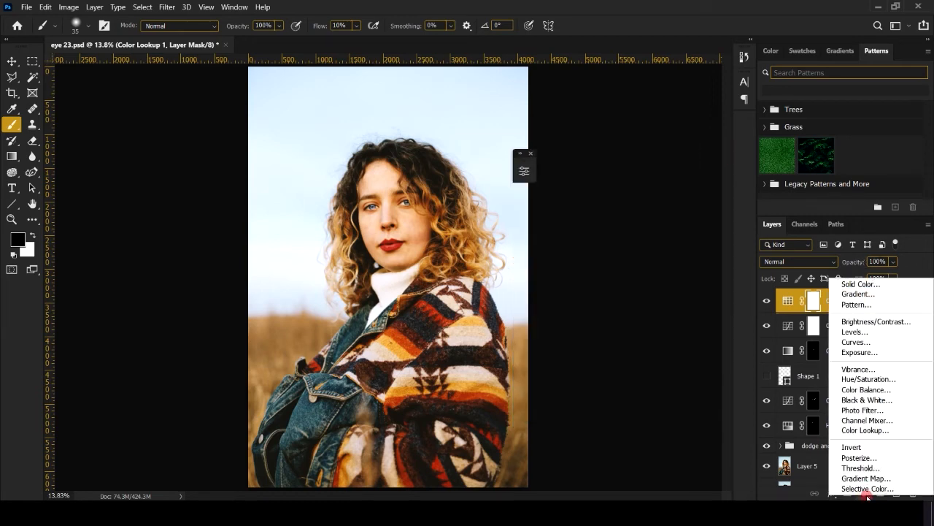
click(856, 342)
drag(452, 161, 659, 161)
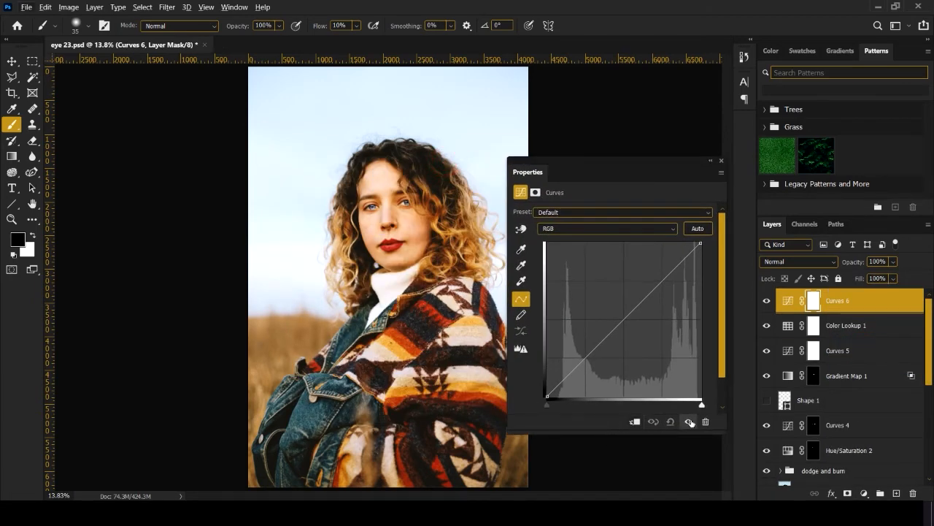
alt+click(891, 310)
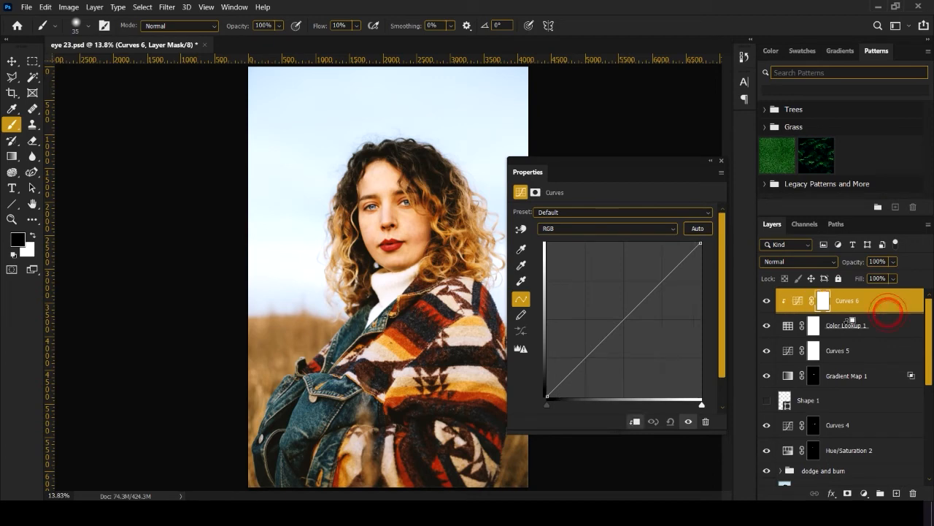
click(635, 423)
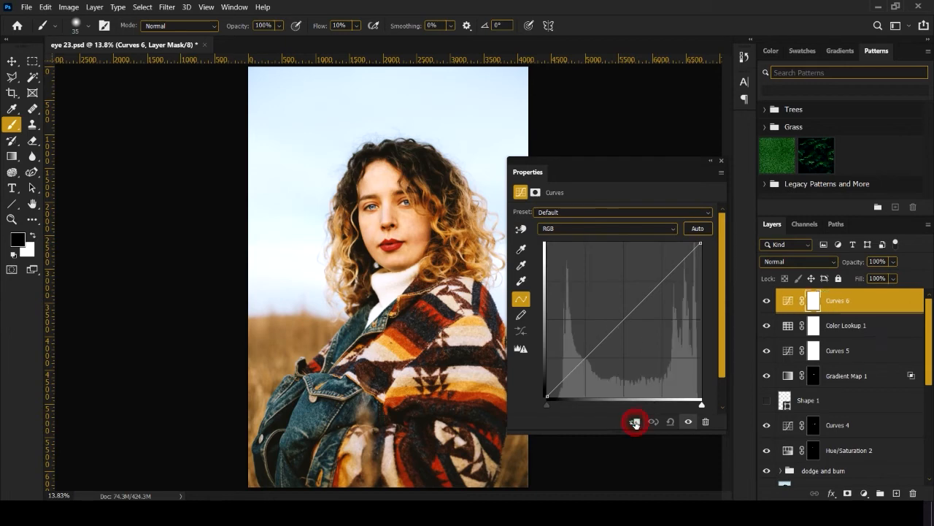
click(635, 423)
Step: Fade the contrast of the clipped Curves layer by lowering the curve's white point and slightly raising its black point
click(611, 334)
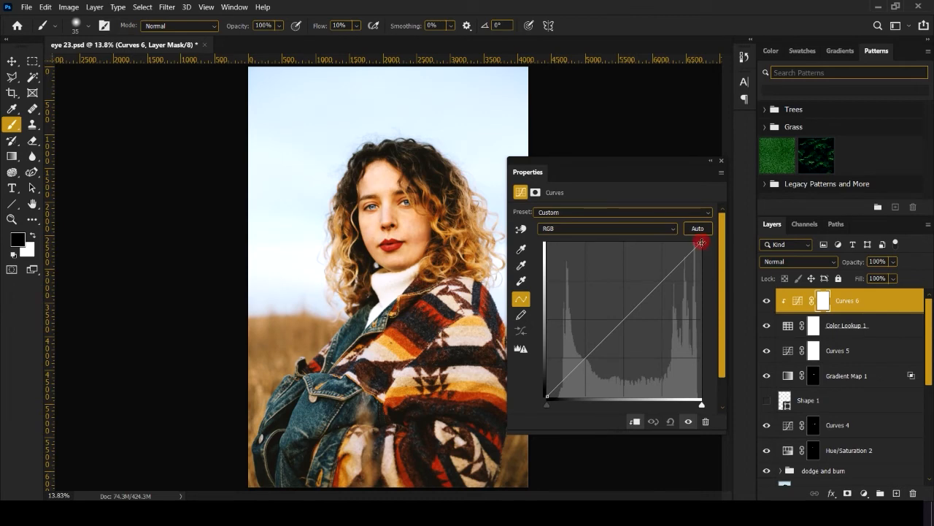
drag(700, 244, 700, 267)
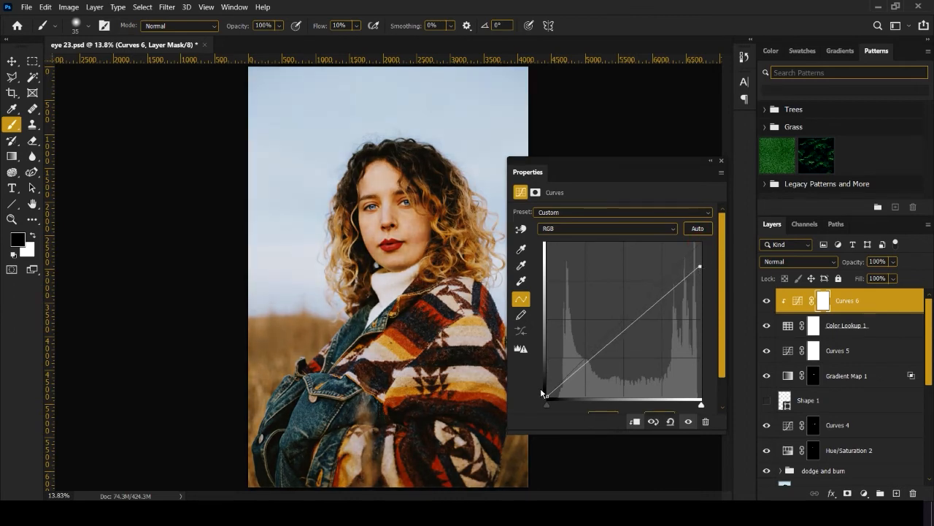
drag(547, 395, 547, 386)
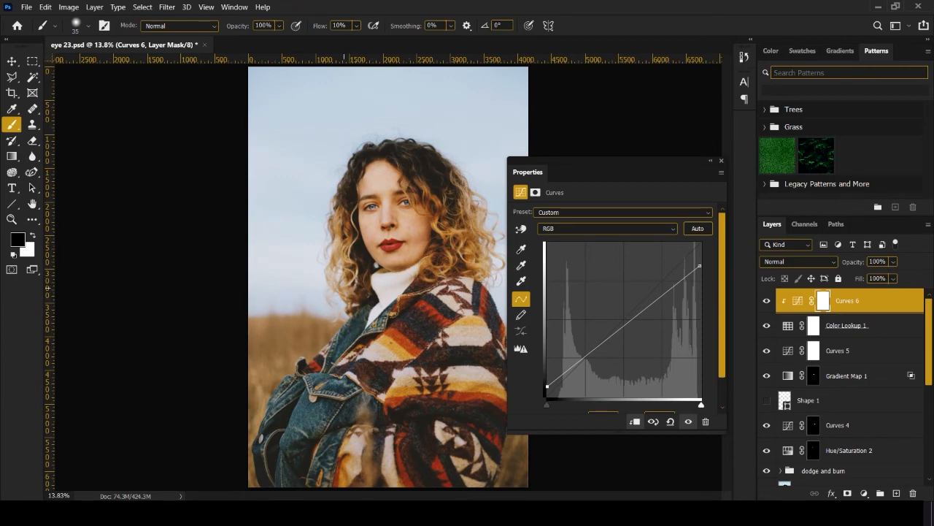
click(710, 160)
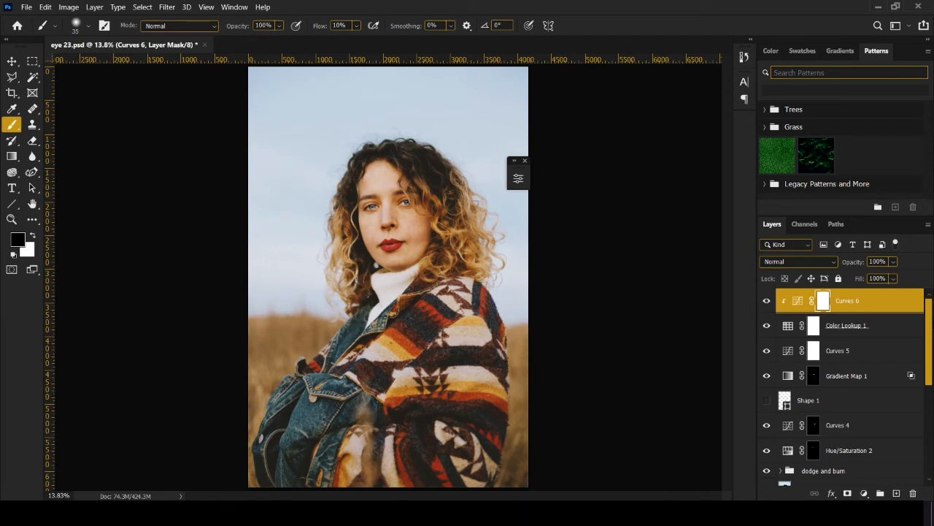
Step: Stamp all visible layers into a new layer at the top and convert it to a smart object
key(ctrl+shift+alt+e)
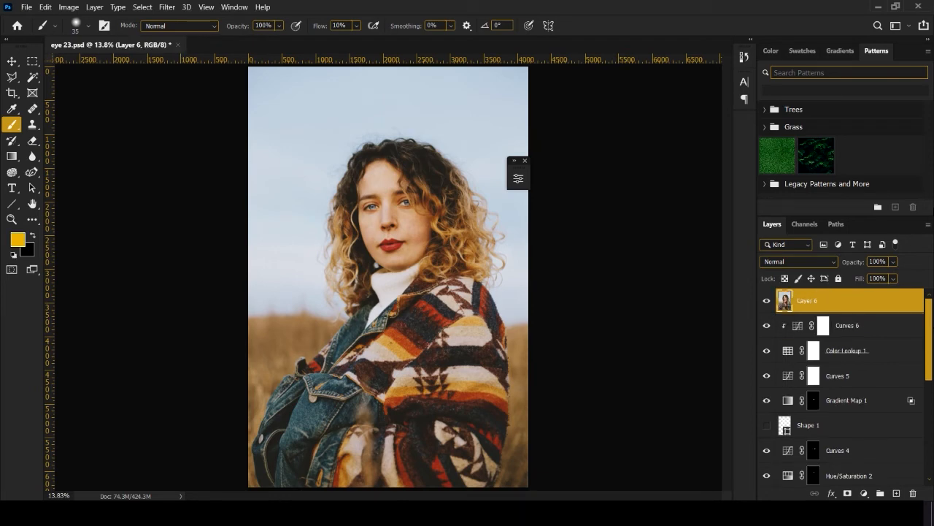
right_click(839, 299)
click(749, 156)
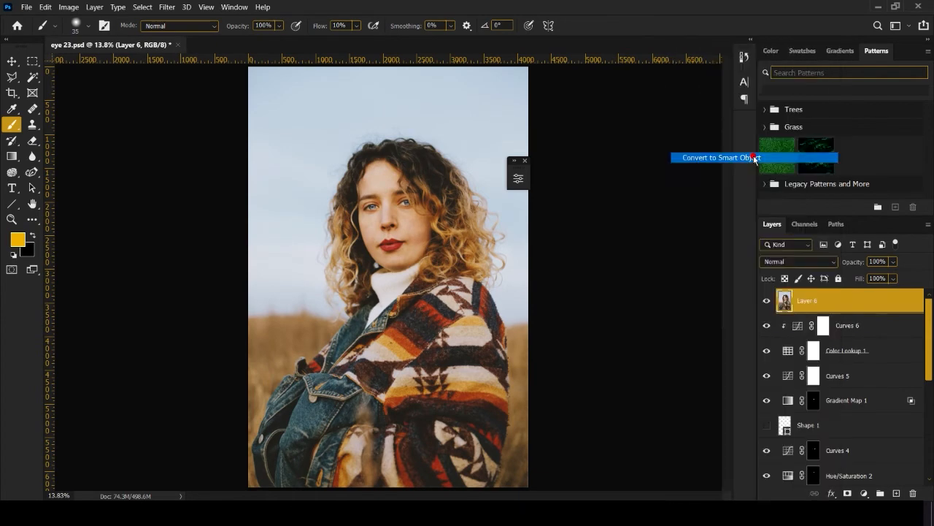
Step: Apply the Camera Raw Filter with Temperature +7, Tint -2, Exposure -0.15, Contrast +7, Highlights -45 and Shadows -4
click(167, 7)
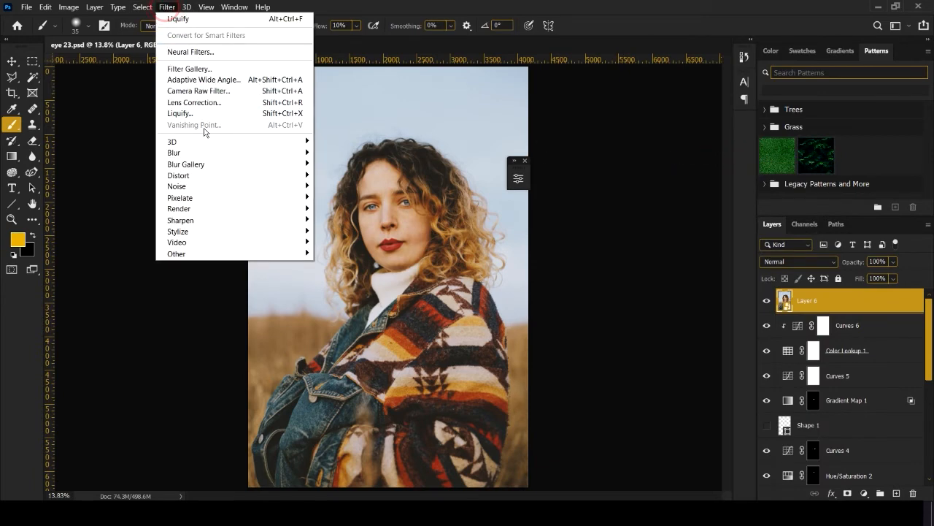
click(198, 90)
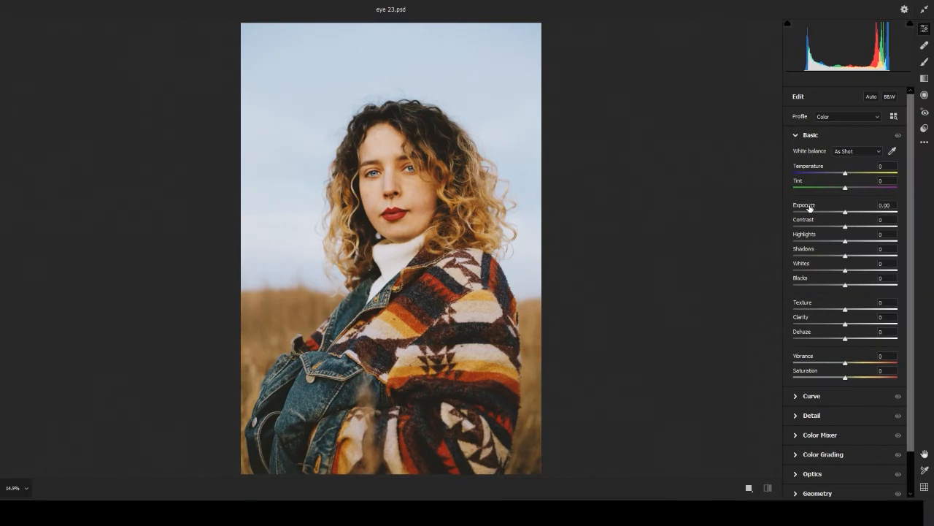
drag(846, 176, 850, 177)
click(845, 188)
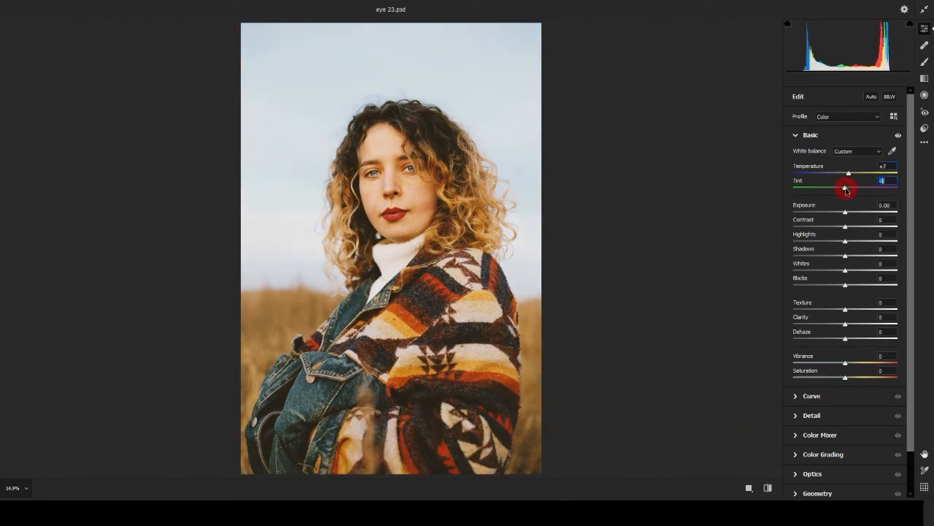
drag(847, 190, 846, 212)
scroll(847, 204, down, 1)
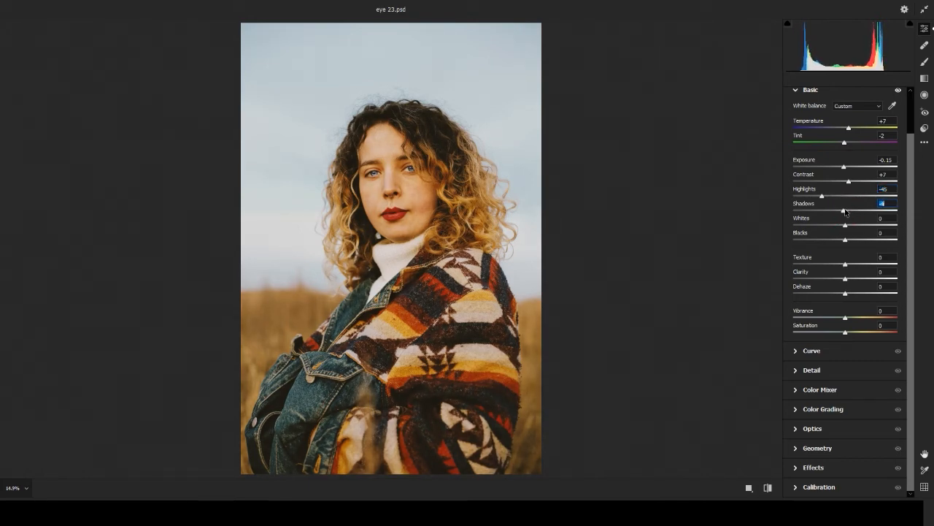
Step: Set Texture to +21, Clarity to +4 and Vibrance to +14 in the Basic adjustments
click(846, 265)
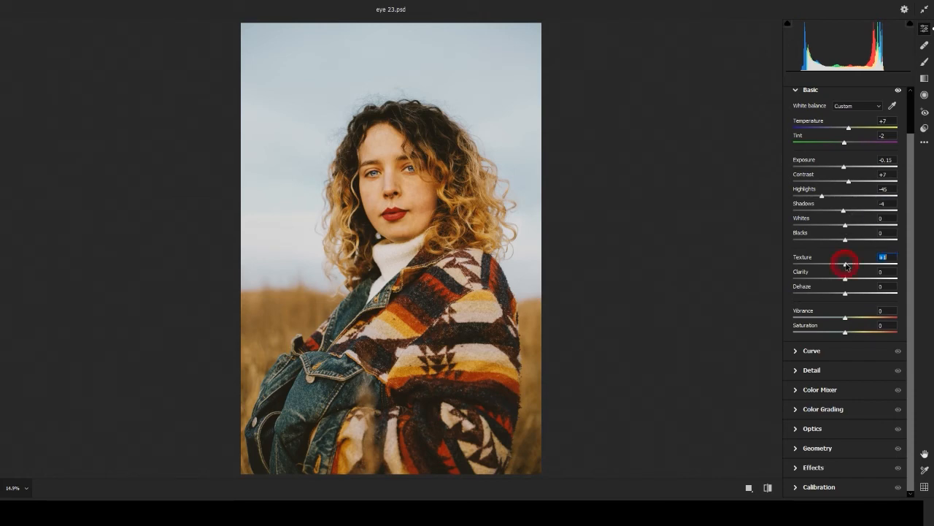
drag(849, 267, 851, 282)
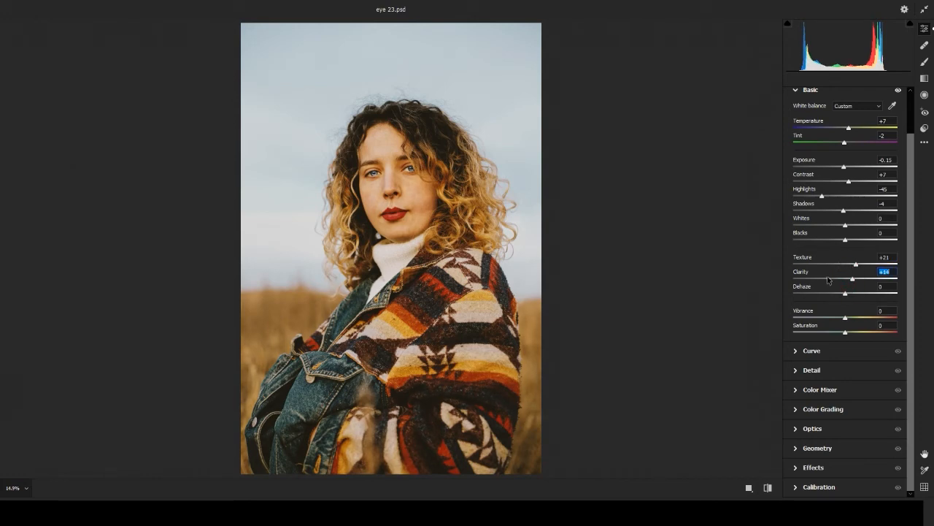
drag(848, 286, 850, 283)
drag(845, 319, 856, 322)
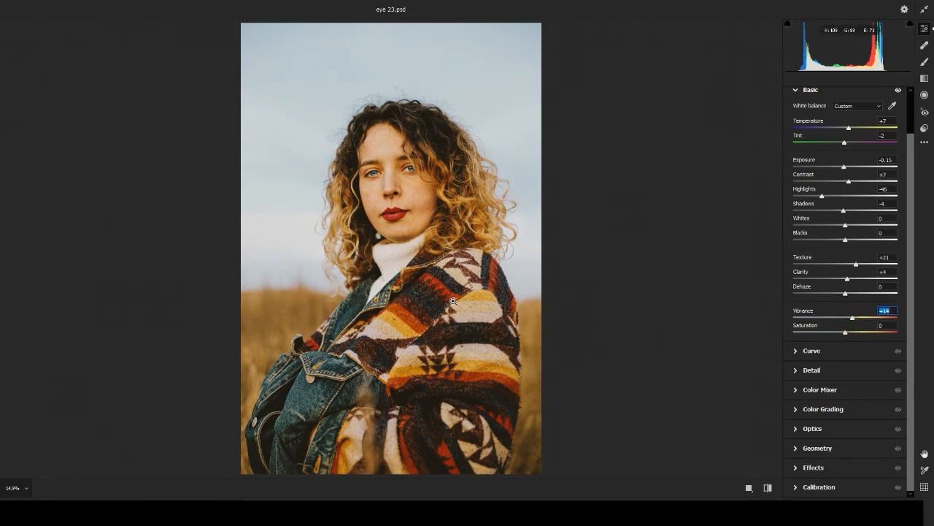
Step: Sharpen the portrait in the Detail settings with Sharpening 58 and Masking 78
click(799, 352)
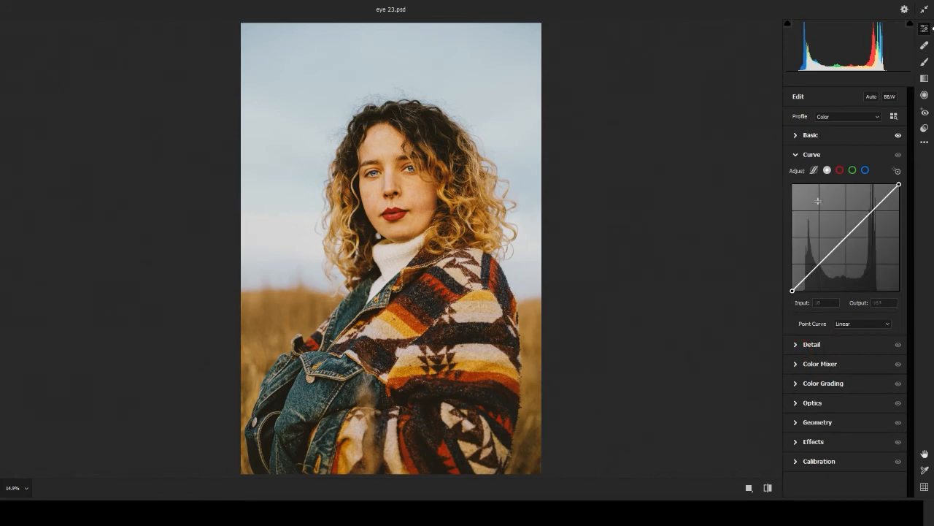
click(800, 346)
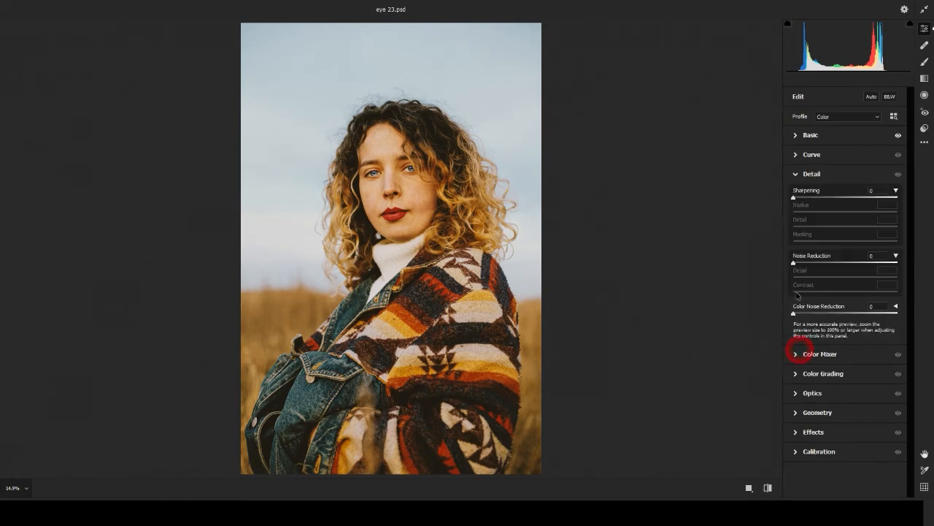
alt+click(795, 197)
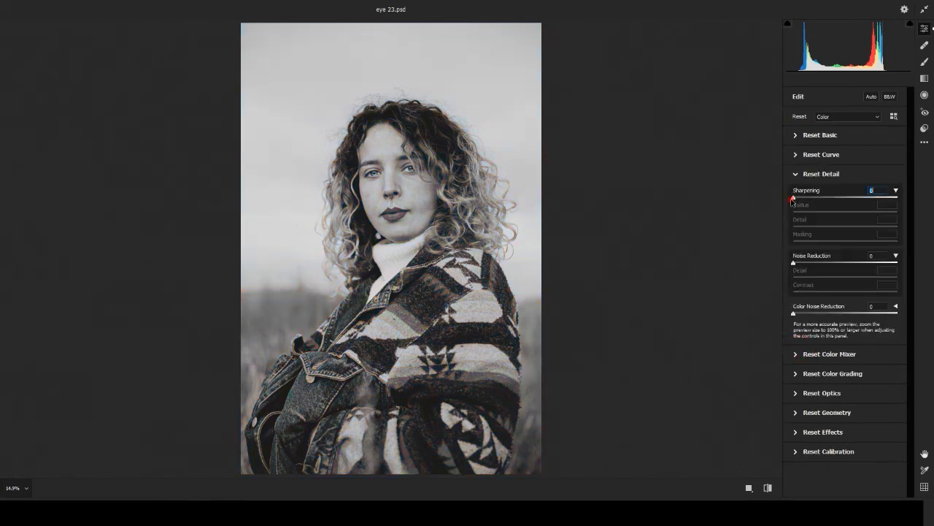
drag(795, 198, 833, 198)
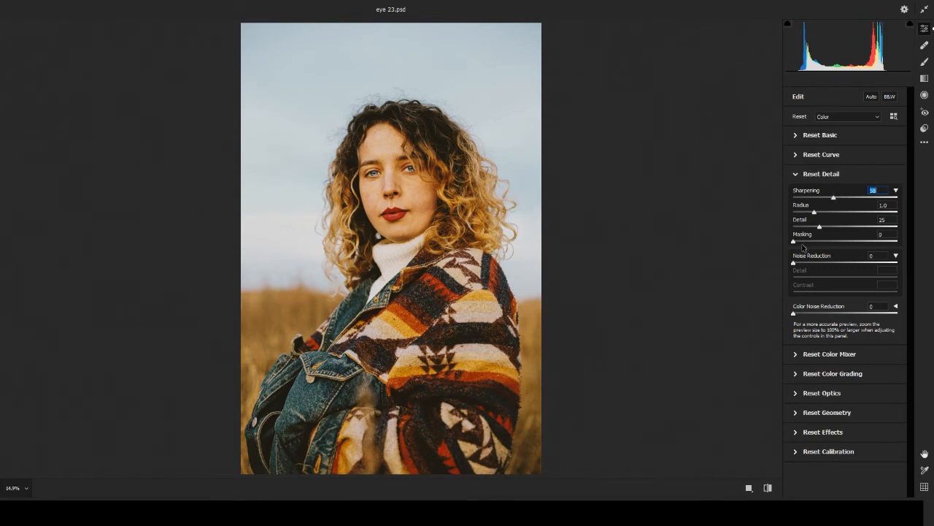
drag(794, 242, 876, 248)
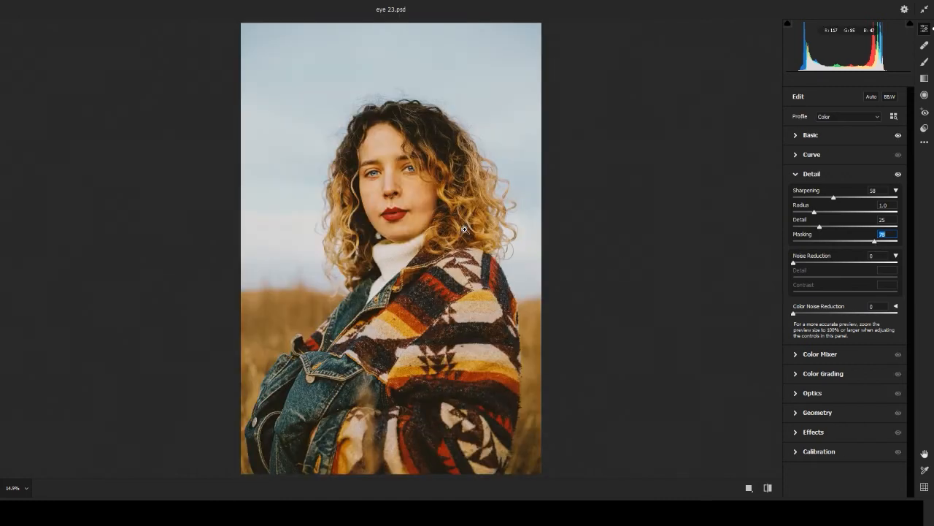
Step: Shift the Color Mixer hues to Greens +28, Aquas -6 and Blues -36, keeping Reds at 0
click(830, 353)
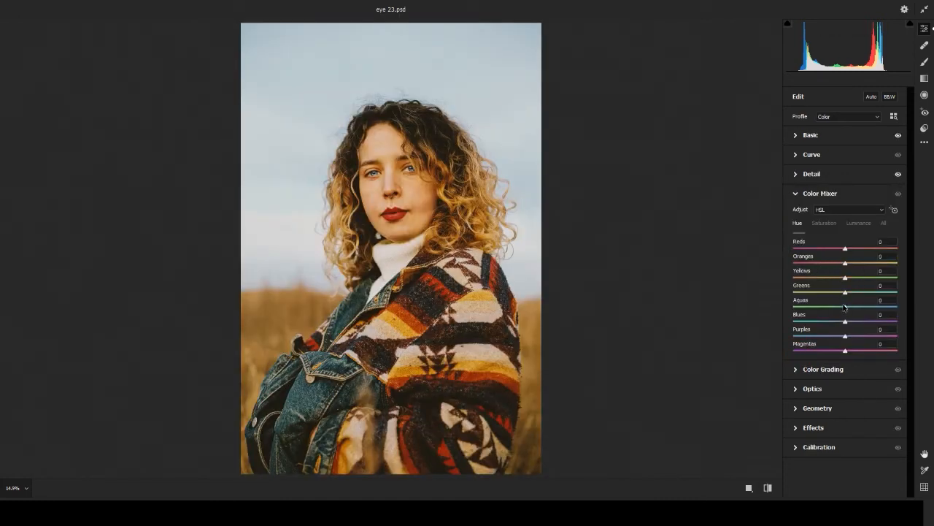
drag(845, 321, 827, 323)
mouse_move(846, 293)
mouse_down()
mouse_move(860, 294)
mouse_move(843, 307)
mouse_up()
drag(847, 249, 843, 252)
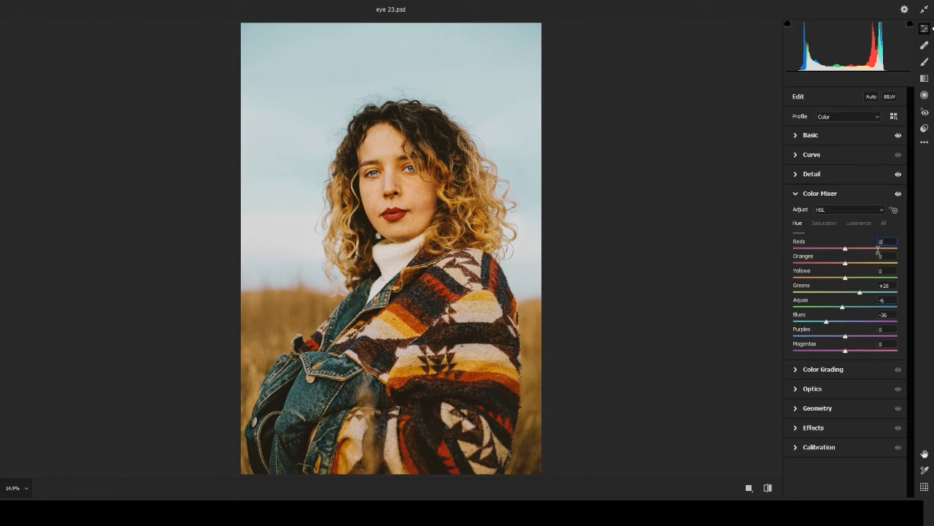
Step: Set the Color Mixer saturation to Reds -13, Oranges -16, Yellows -14, Aquas +12 and Blues +13
click(824, 223)
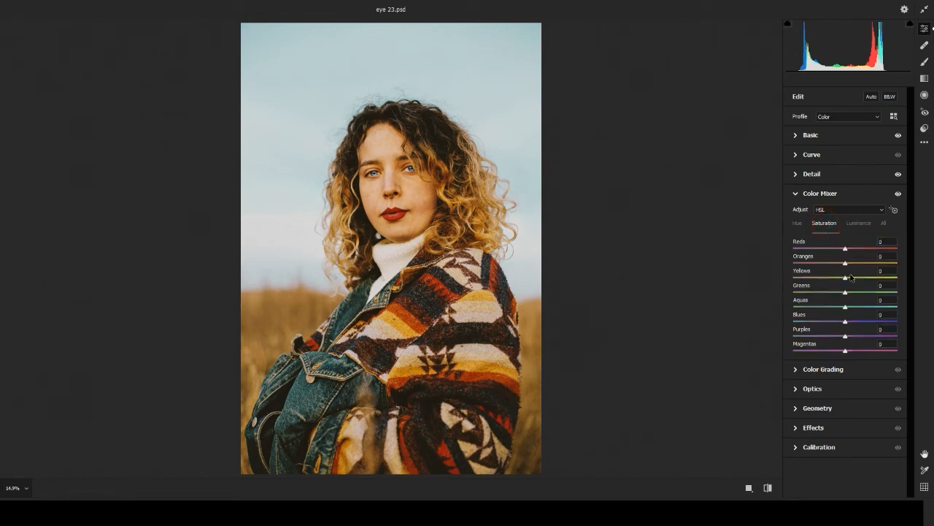
drag(848, 251, 840, 279)
drag(846, 309, 855, 325)
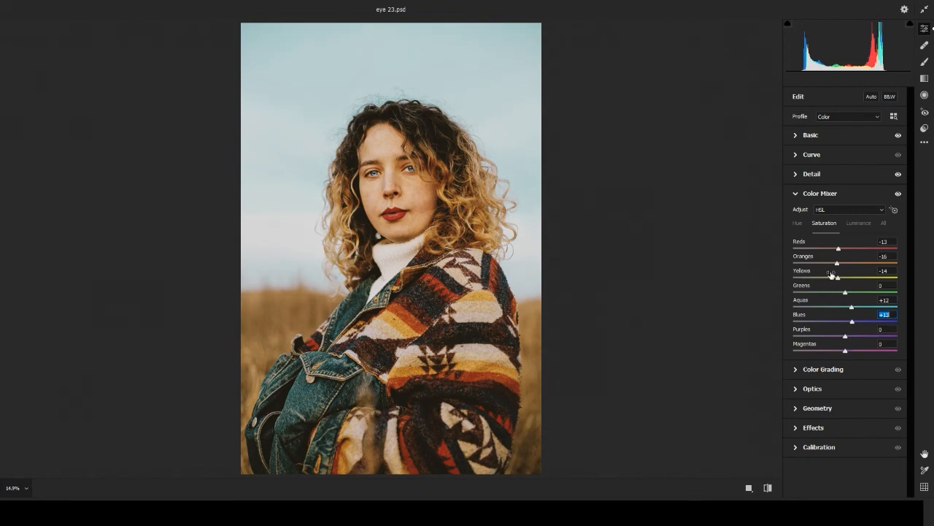
Step: Color grade the midtones to hue 198, saturation 13 and the shadows to hue 186, saturation 22, and tint the highlights slightly
click(795, 374)
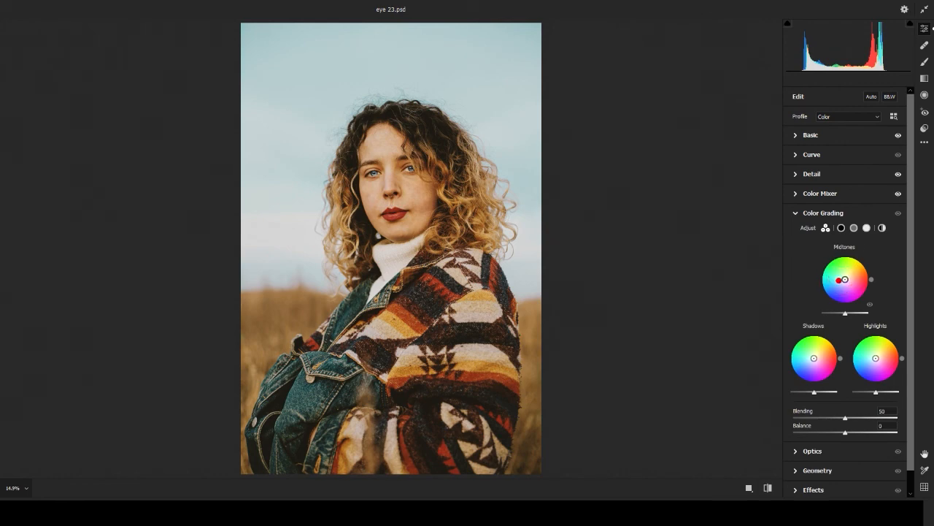
drag(843, 281, 843, 280)
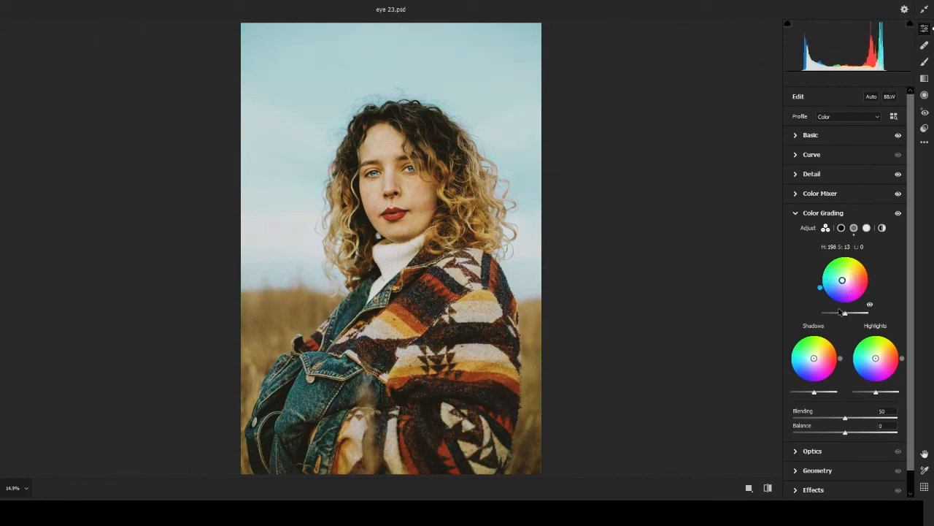
drag(813, 361, 809, 358)
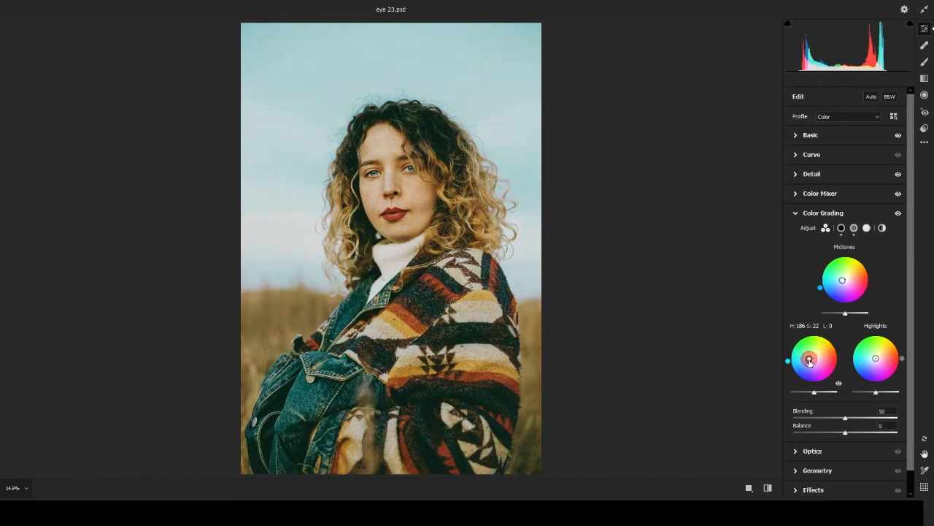
drag(882, 351, 877, 358)
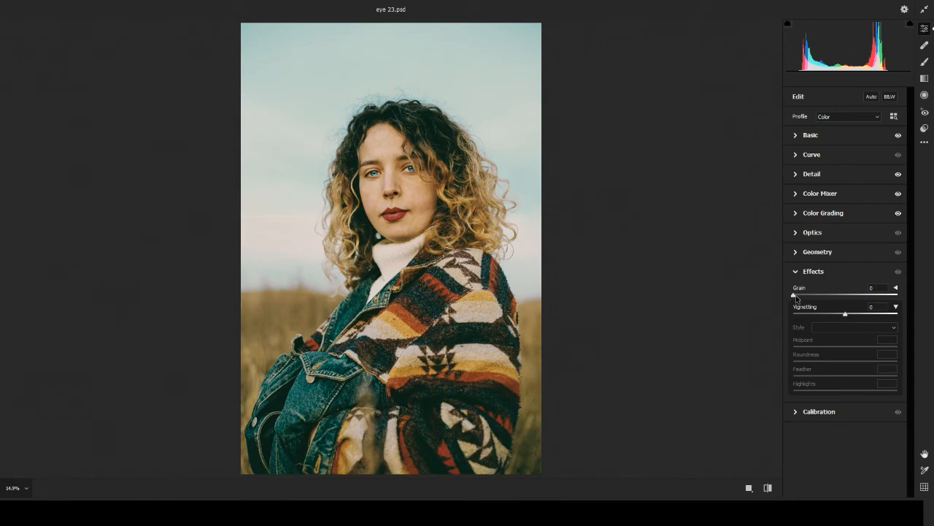
Step: Add film grain to the portrait with a Grain amount of 10 in the Effects settings
drag(796, 295, 798, 295)
click(16, 487)
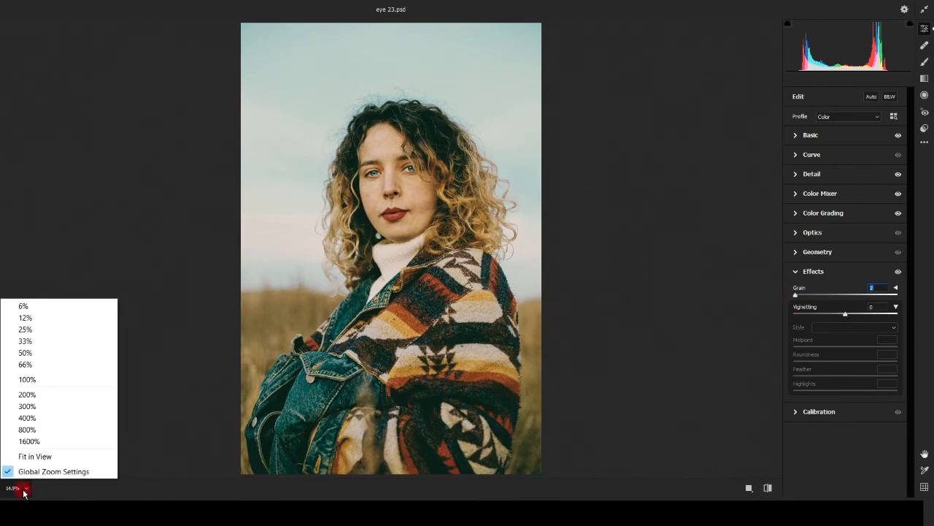
click(27, 379)
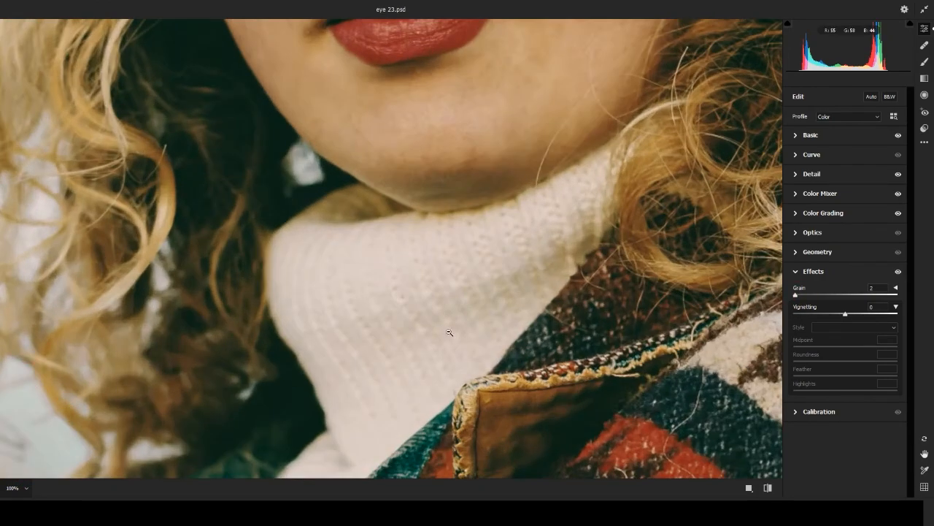
drag(463, 149, 421, 271)
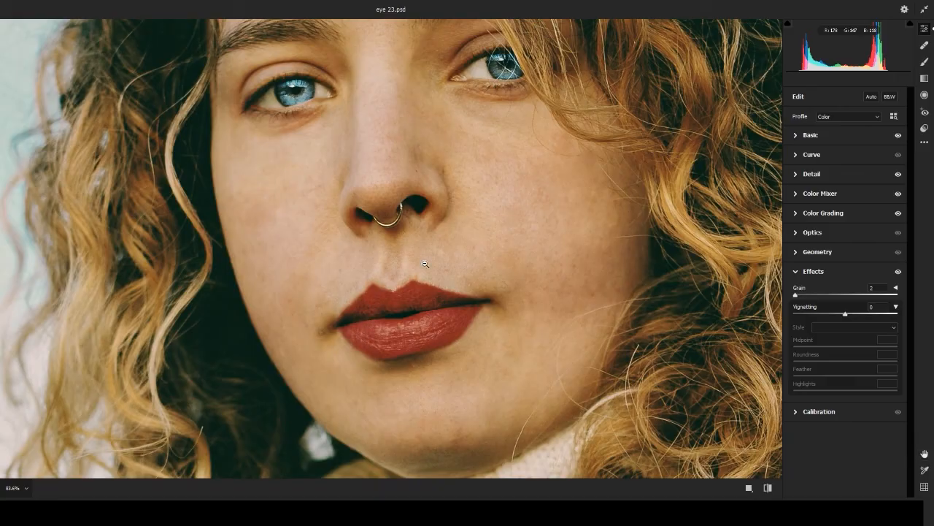
scroll(421, 270, up, 4)
drag(384, 127, 380, 258)
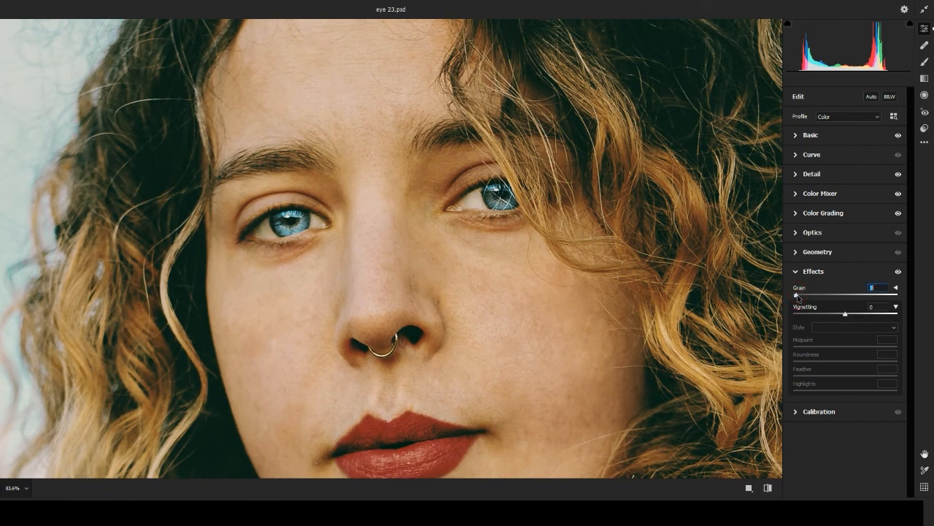
drag(801, 296, 804, 297)
Step: Add a Highlight Priority vignette with Vignetting -29, Midpoint 73, Feather 57 and Highlights 43
click(845, 314)
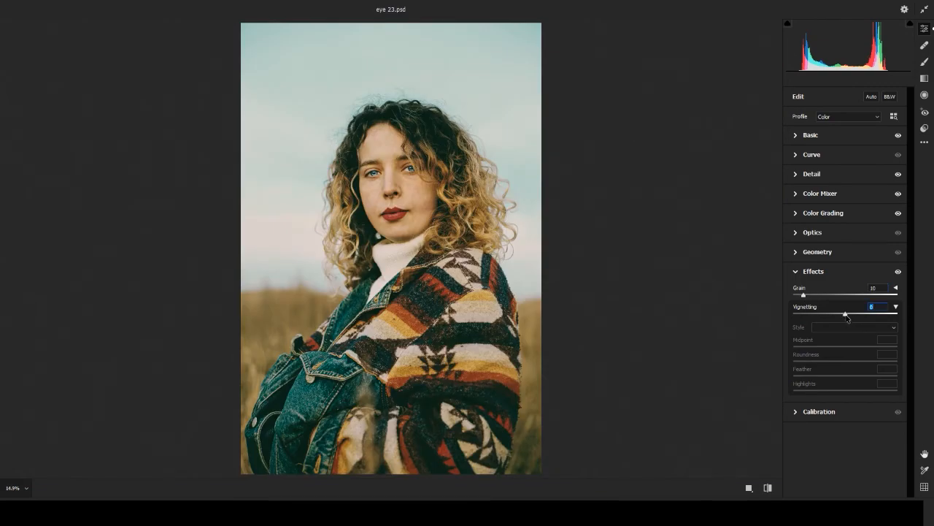
drag(848, 316, 875, 349)
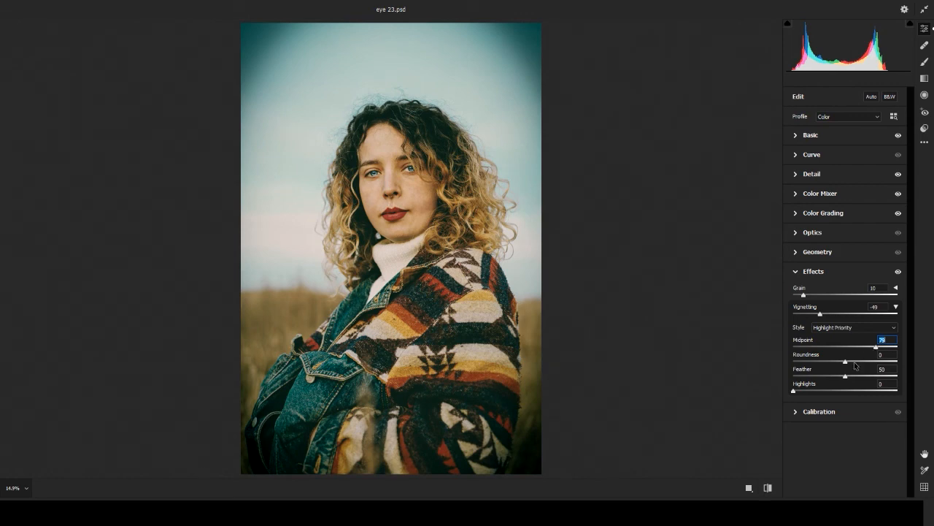
drag(848, 377, 850, 376)
key(alt)
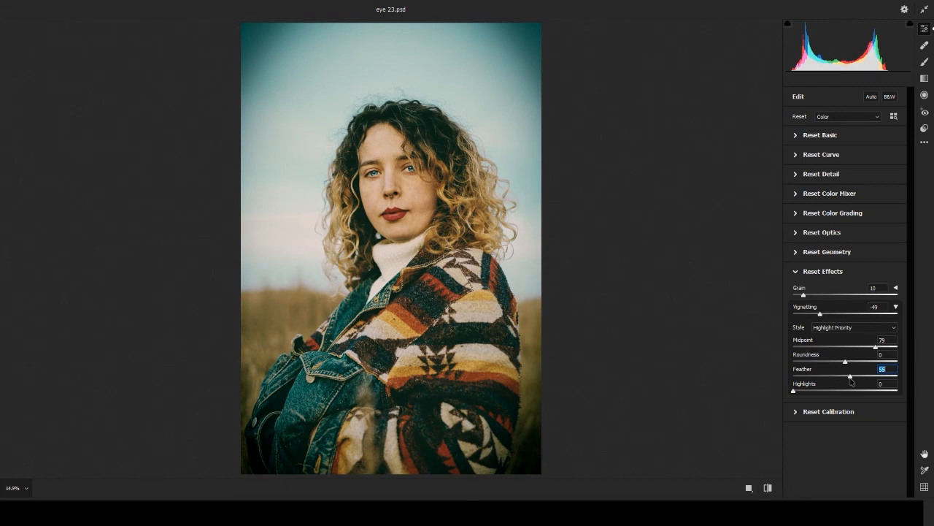
drag(851, 381, 919, 375)
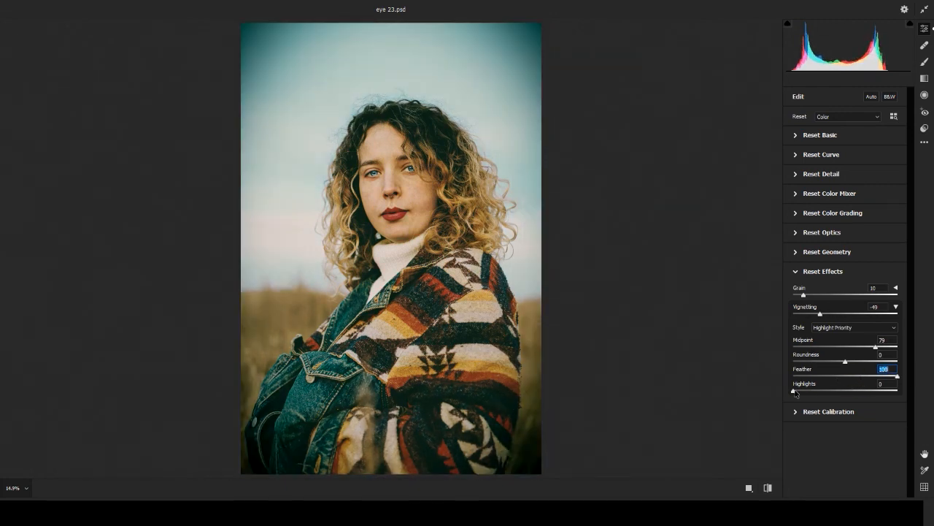
drag(796, 394, 865, 392)
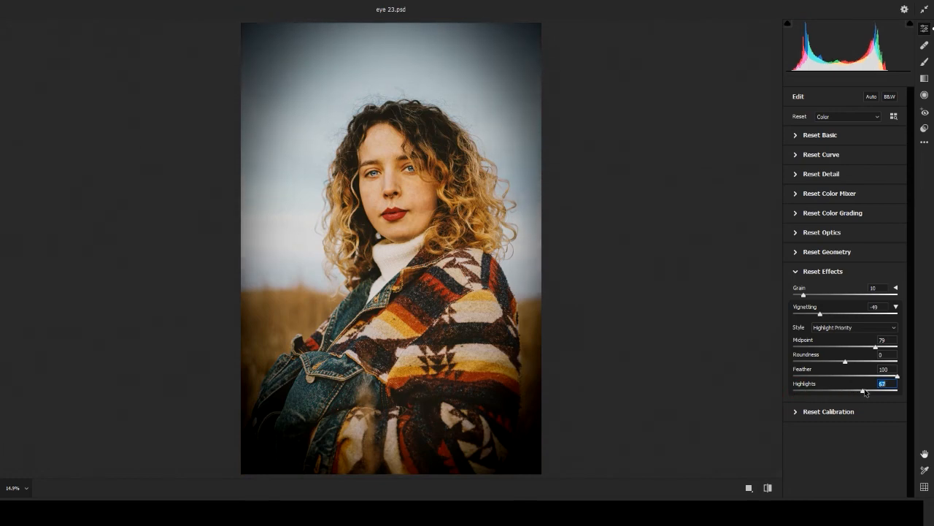
Step: Set the Calibration saturation to Red Primary +20, Green Primary +20 and Blue Primary +17, and apply the Camera Raw filter
click(794, 411)
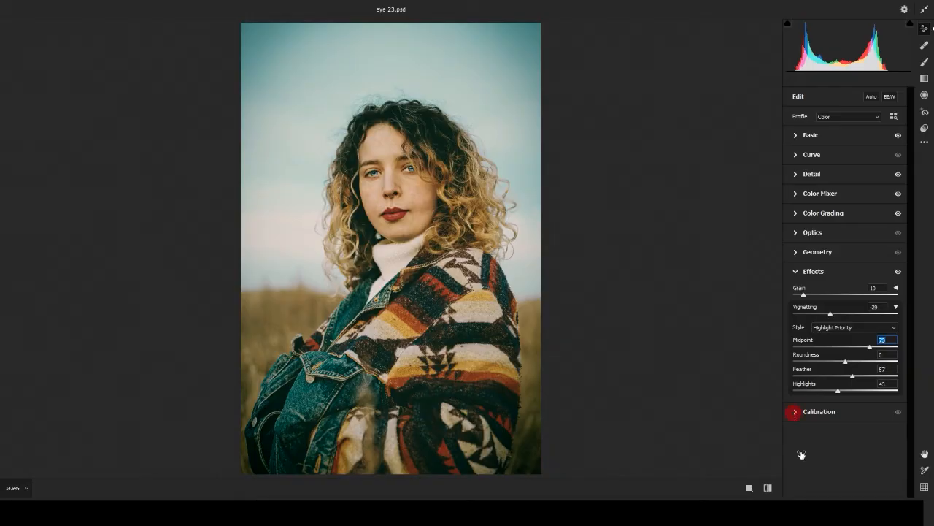
drag(845, 429, 856, 429)
drag(846, 385, 856, 384)
drag(845, 473, 855, 473)
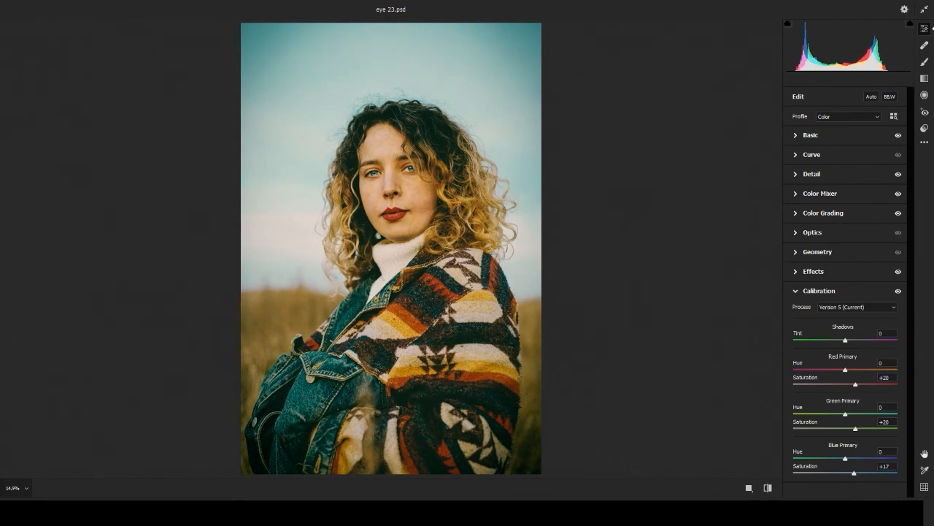
click(894, 510)
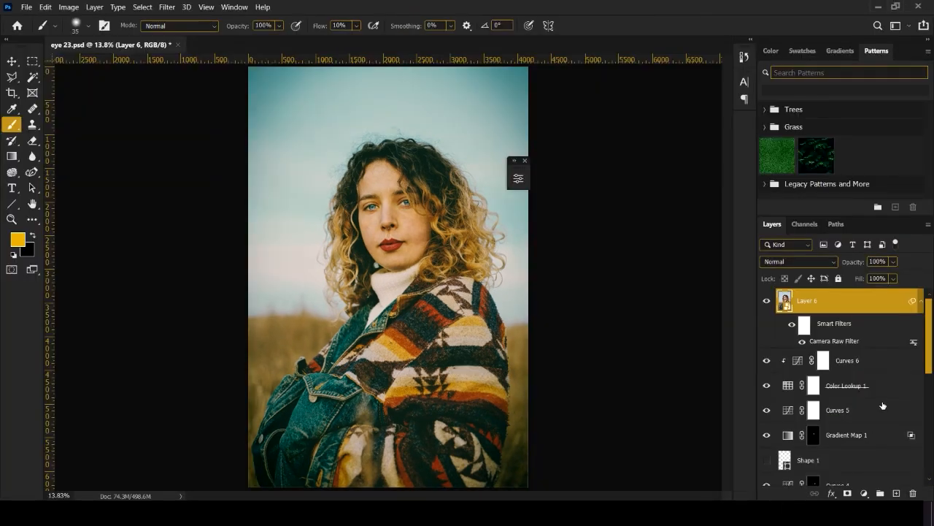
Step: Compare the edited portrait with the original by showing only Layer 0 and restoring all layers
scroll(883, 406, down, 10)
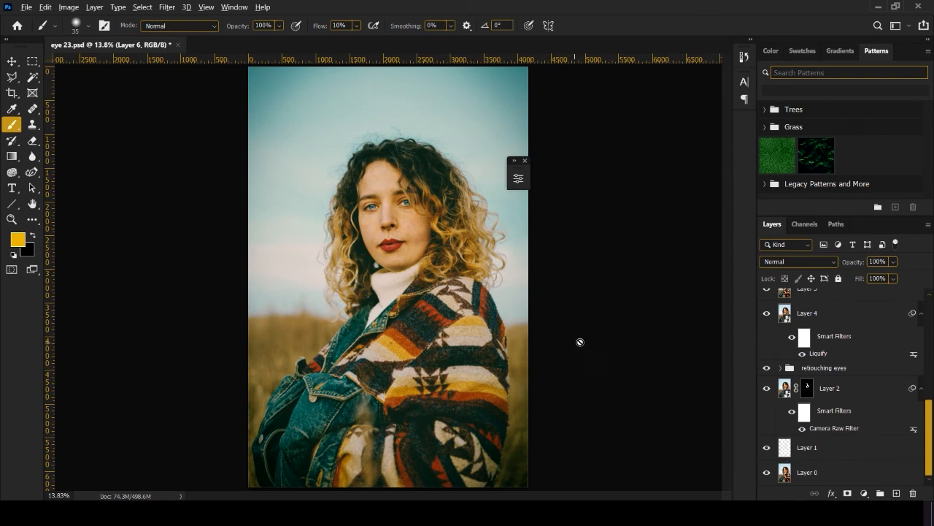
alt+click(766, 474)
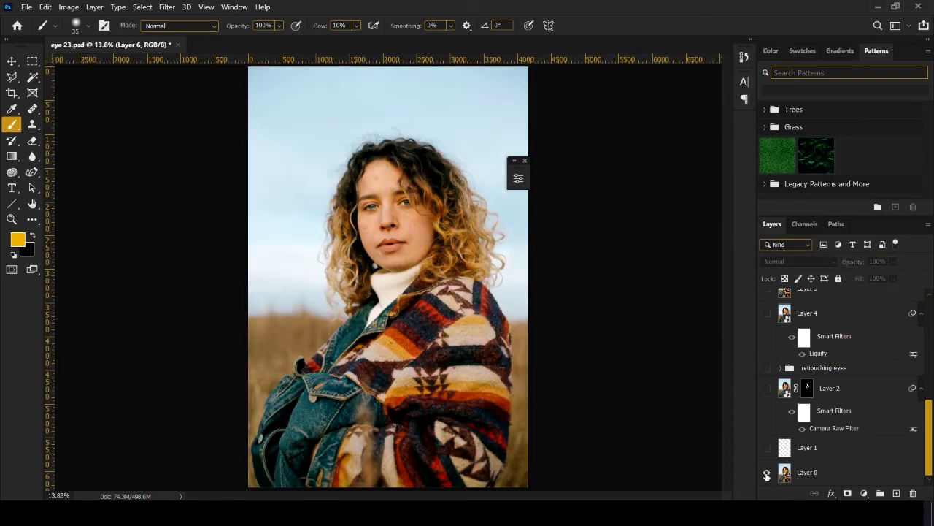
alt+click(766, 474)
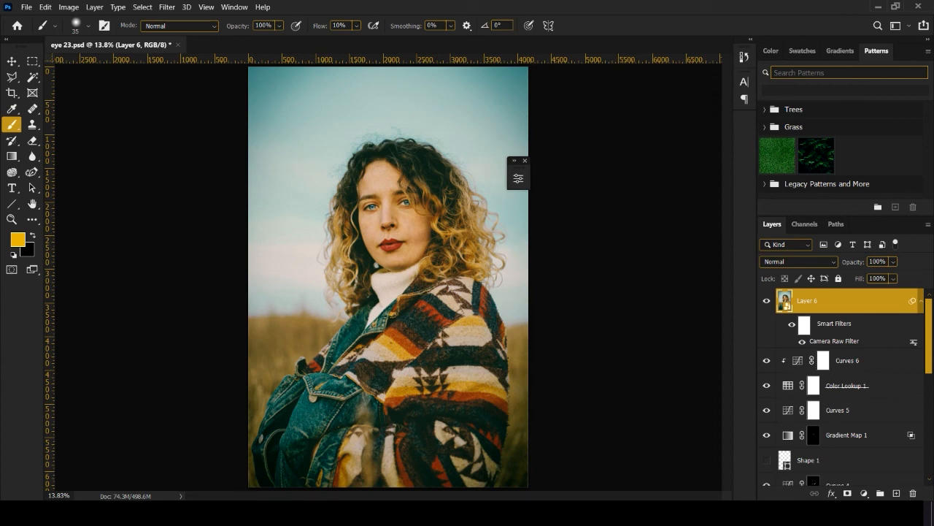
Step: Add a new layer above Layer 6 and set the foreground color to #e0ae00
click(897, 493)
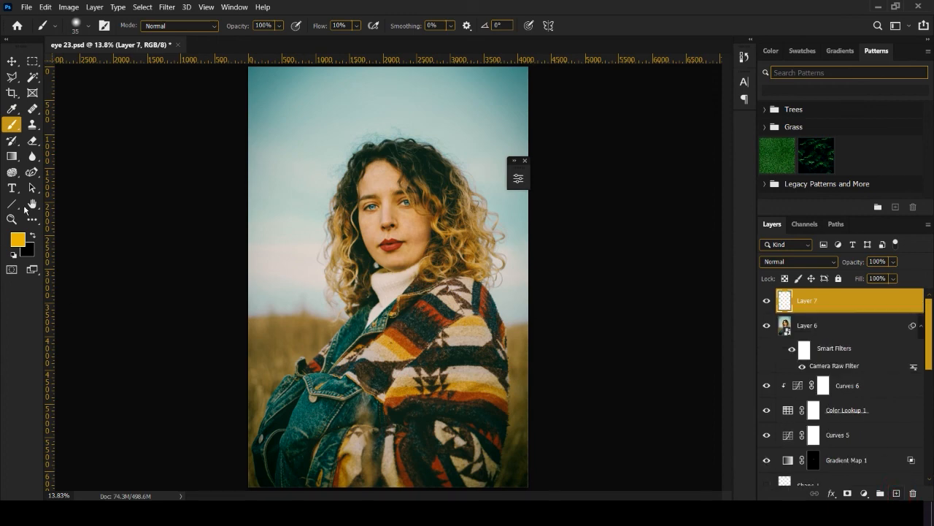
click(17, 239)
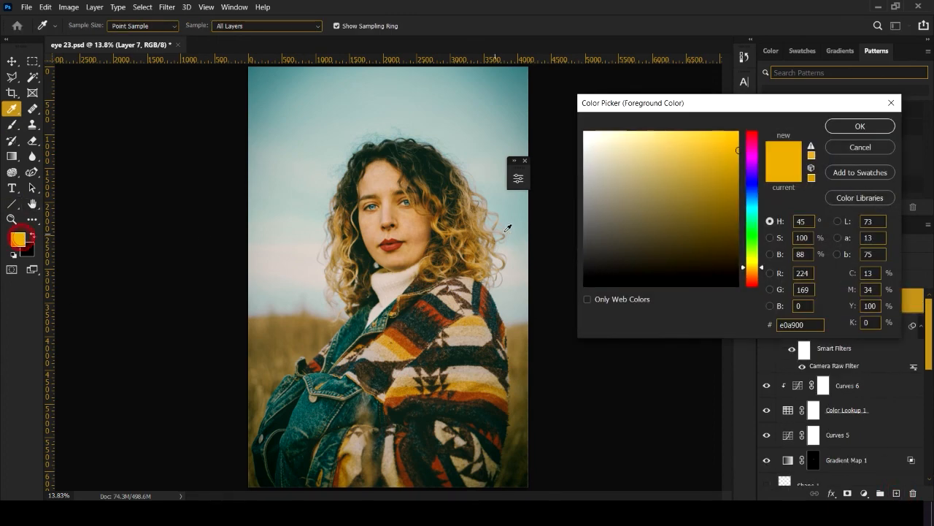
click(751, 266)
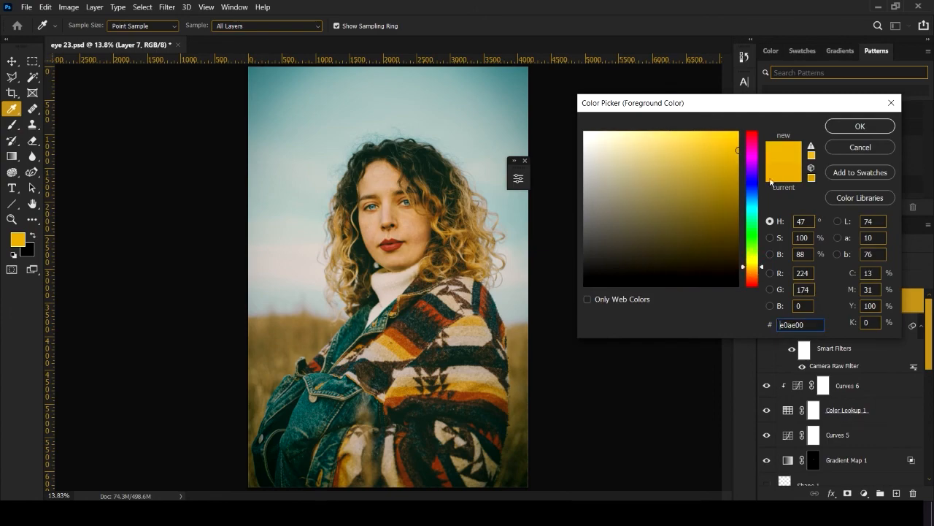
click(852, 134)
Step: Sample a golden brown from the curls and paint it over the hair's right side with a soft 854 px brush at 10% flow
key(b)
scroll(470, 280, up, 5)
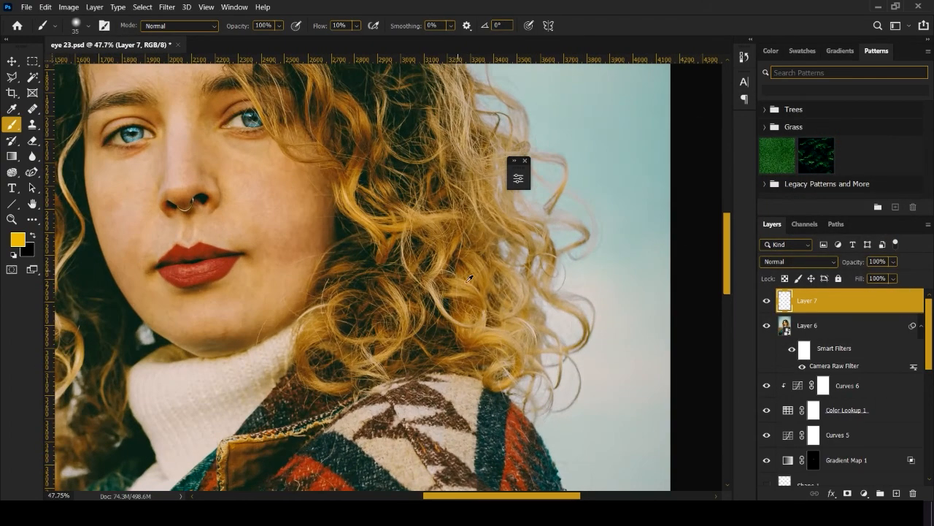
alt+click(464, 284)
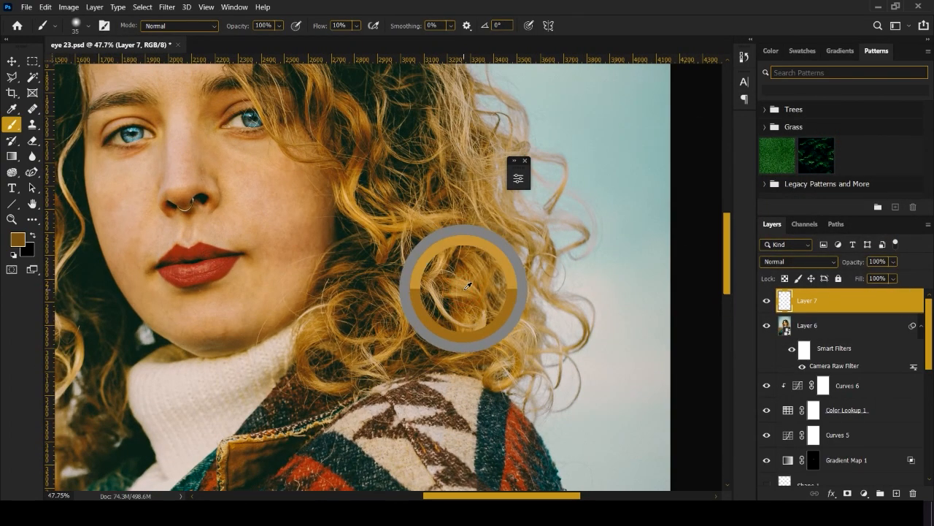
mouse_move(464, 283)
mouse_down()
mouse_move(480, 270)
mouse_move(546, 258)
mouse_up()
scroll(483, 280, down, 3)
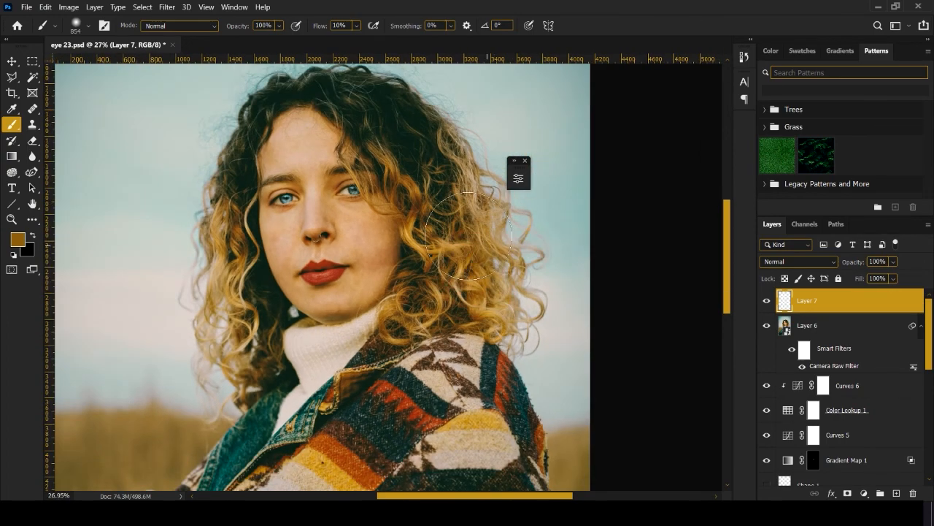
mouse_move(484, 261)
mouse_down()
mouse_move(473, 232)
mouse_move(499, 310)
mouse_up()
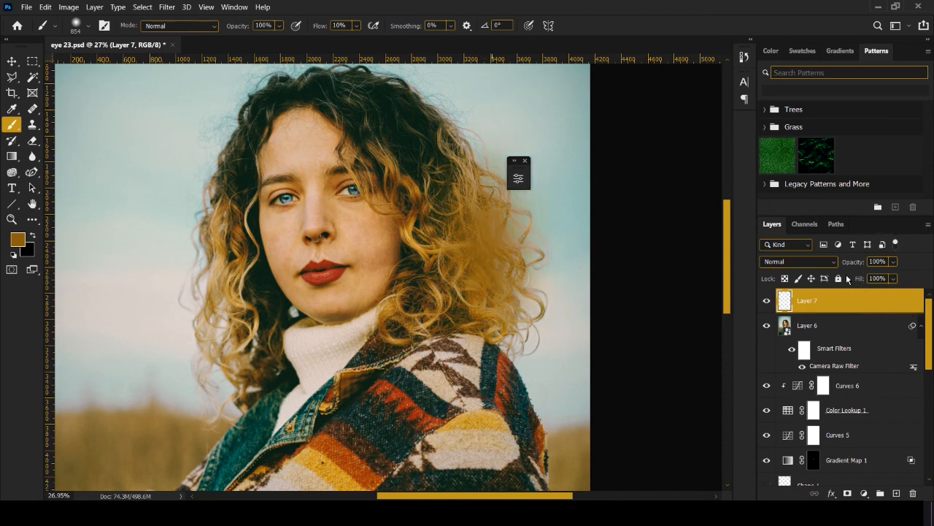
Step: Blend the painted hair glow layer in Color Dodge mode with 56% opacity and 50% fill
click(792, 260)
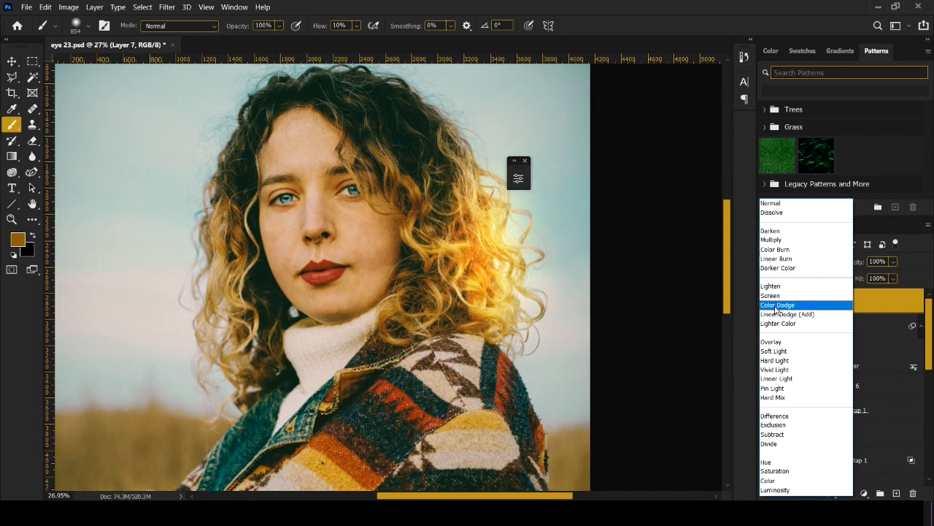
click(776, 305)
mouse_move(862, 279)
mouse_down()
mouse_move(841, 280)
mouse_move(860, 278)
mouse_move(849, 266)
mouse_up()
Step: Restrict the glow with Blend If by splitting the underlying layer's black slider to 82 / 124
double_click(904, 302)
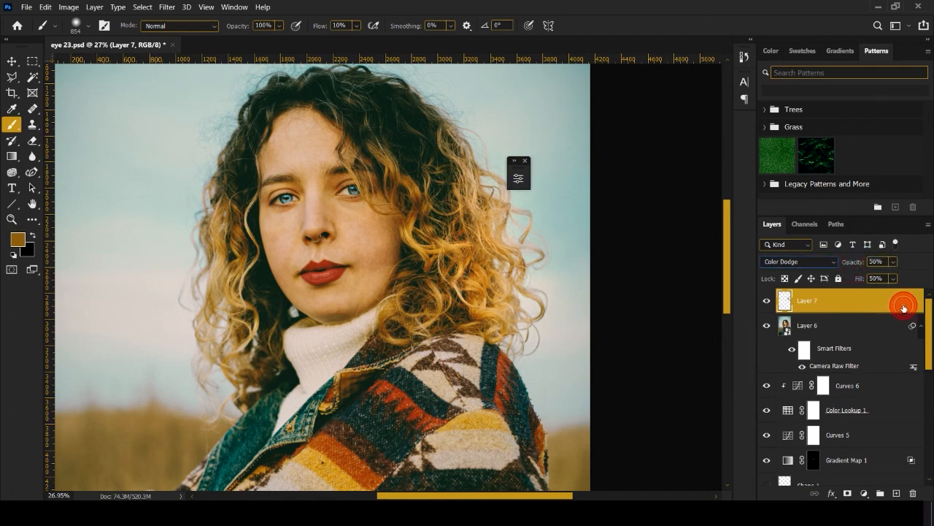
drag(609, 154, 655, 156)
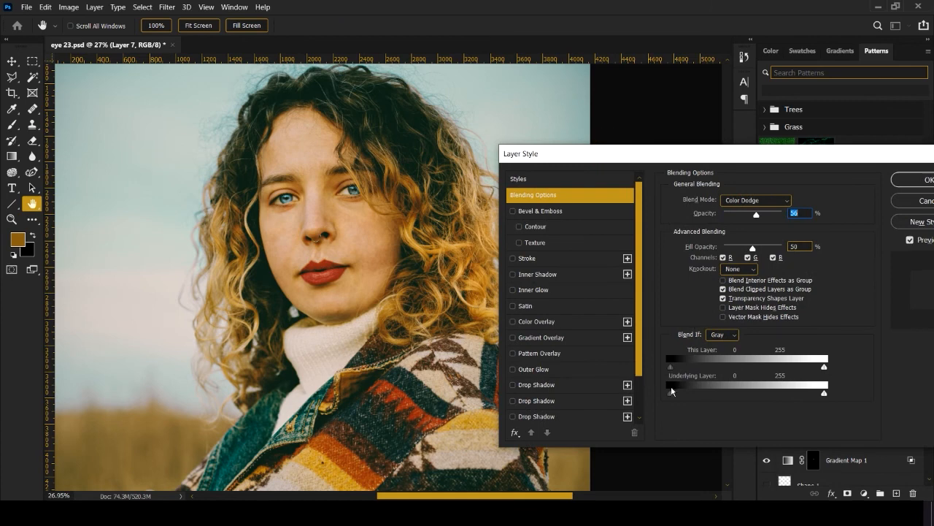
drag(670, 392, 746, 395)
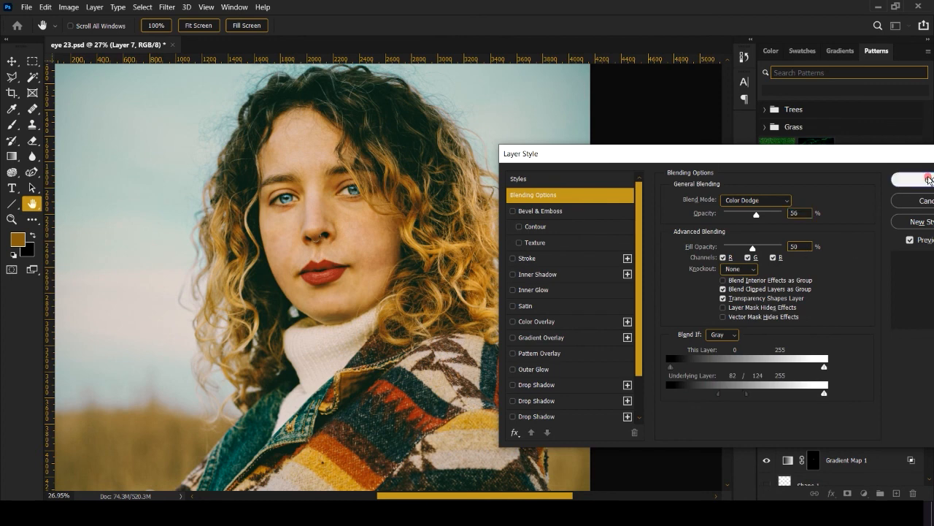
click(914, 180)
Step: Check the hair glow by toggling Layer 7's visibility, and set its opacity to 63%
click(769, 302)
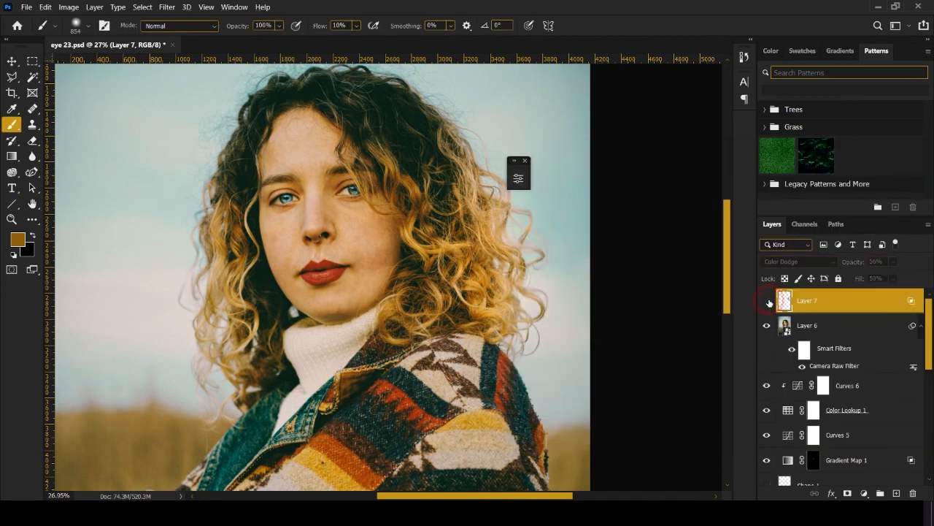
click(769, 302)
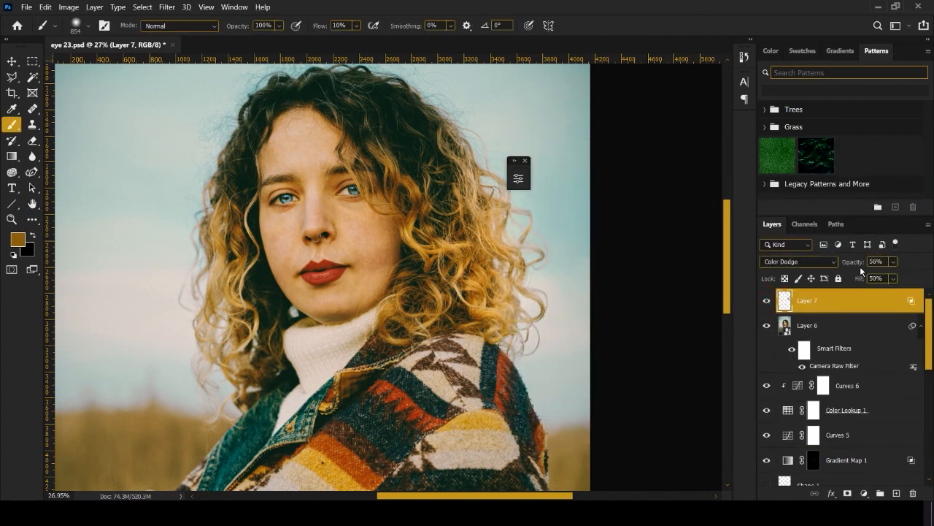
drag(856, 264, 852, 266)
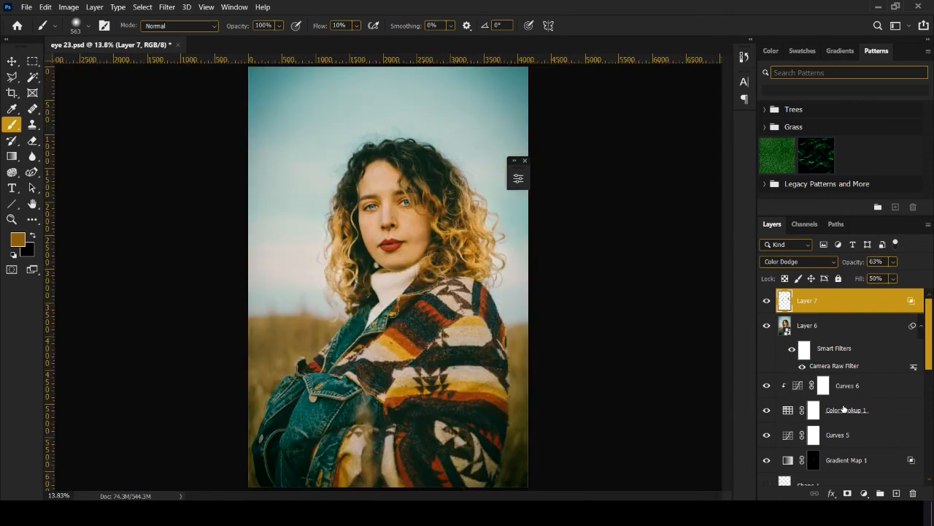
Step: Compare the finished portrait, including the hair glow, with the original Layer 0 and review the layer stack
scroll(838, 406, down, 5)
scroll(837, 403, down, 5)
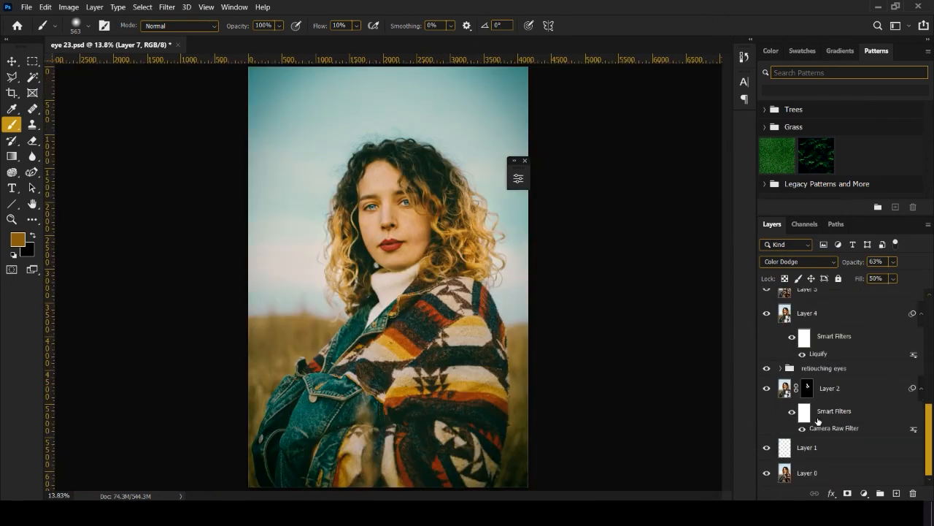
alt+click(767, 474)
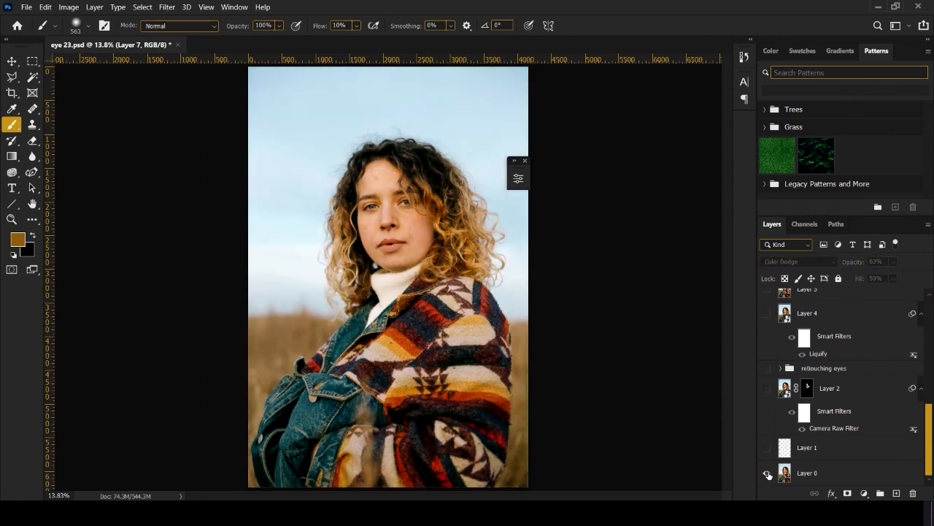
alt+click(767, 474)
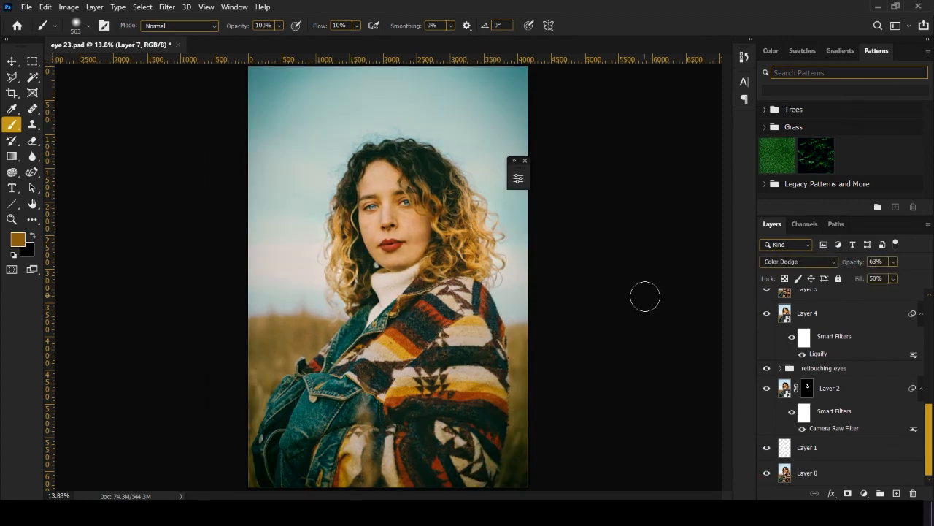
scroll(843, 371, up, 5)
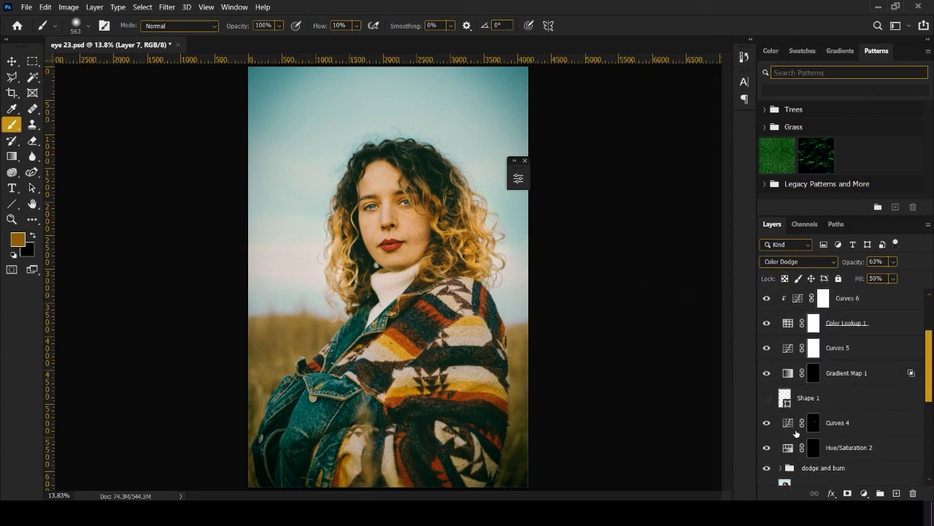
scroll(796, 434, down, 5)
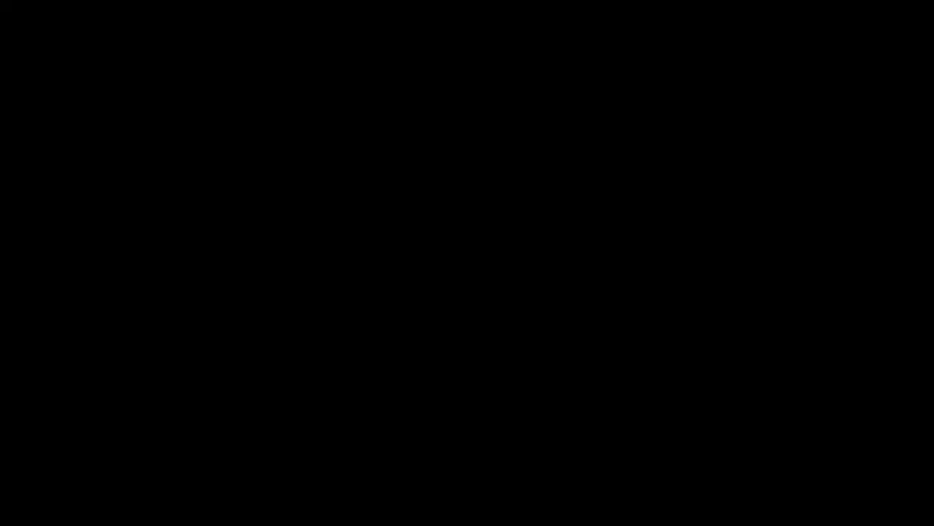